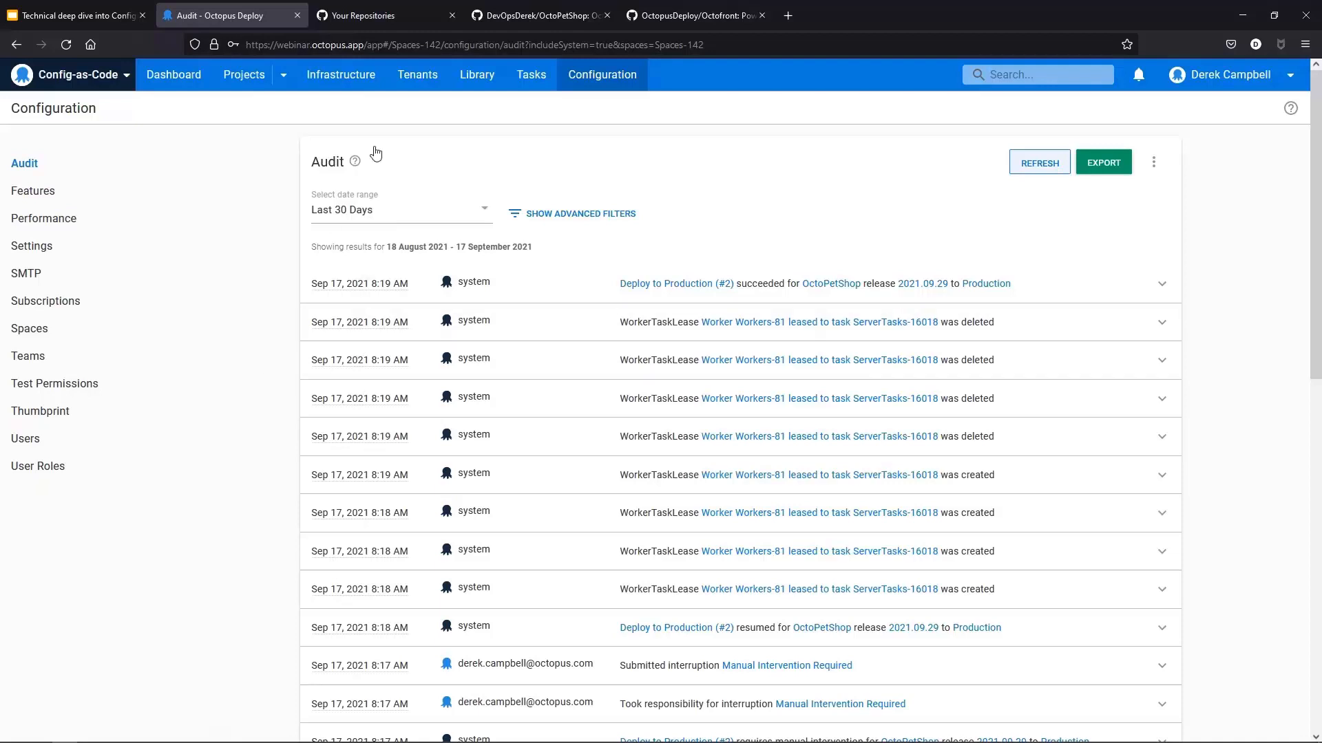
Step: Open the Features settings and review the Configuration as Code feature option
click(49, 196)
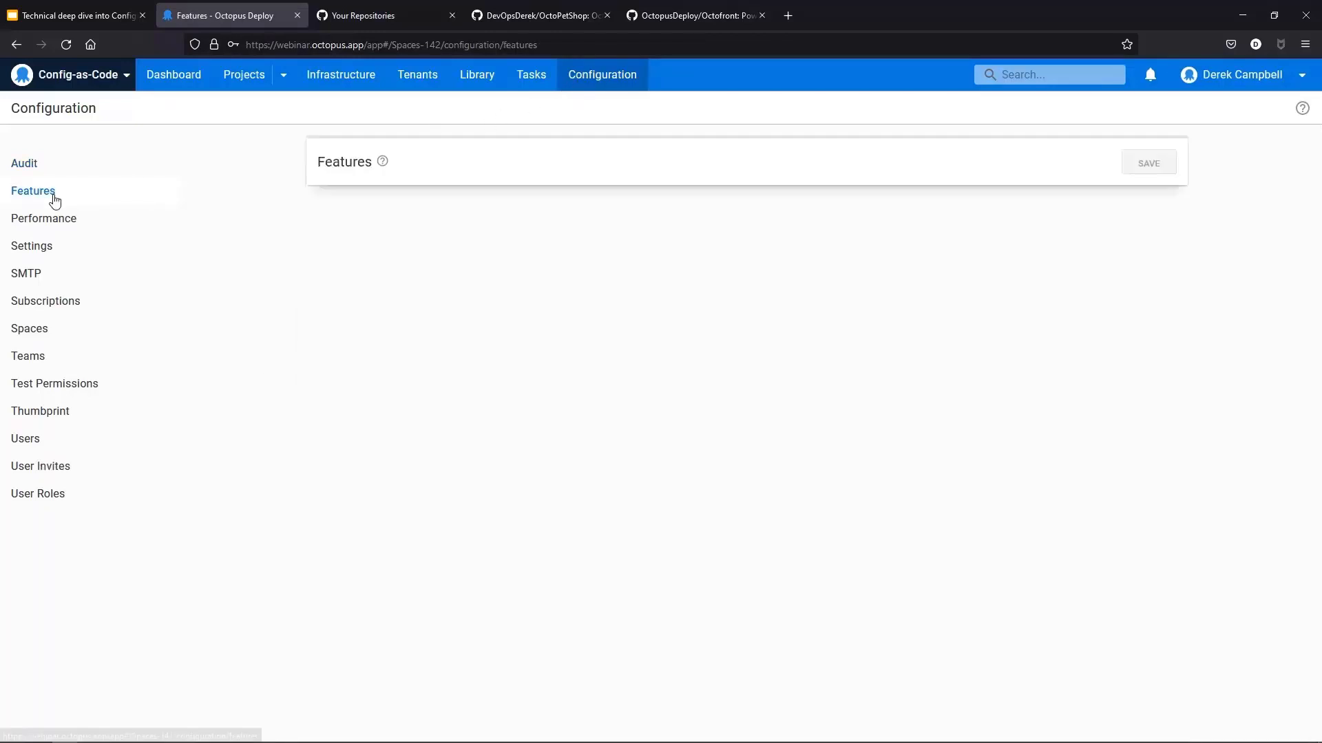
click(605, 254)
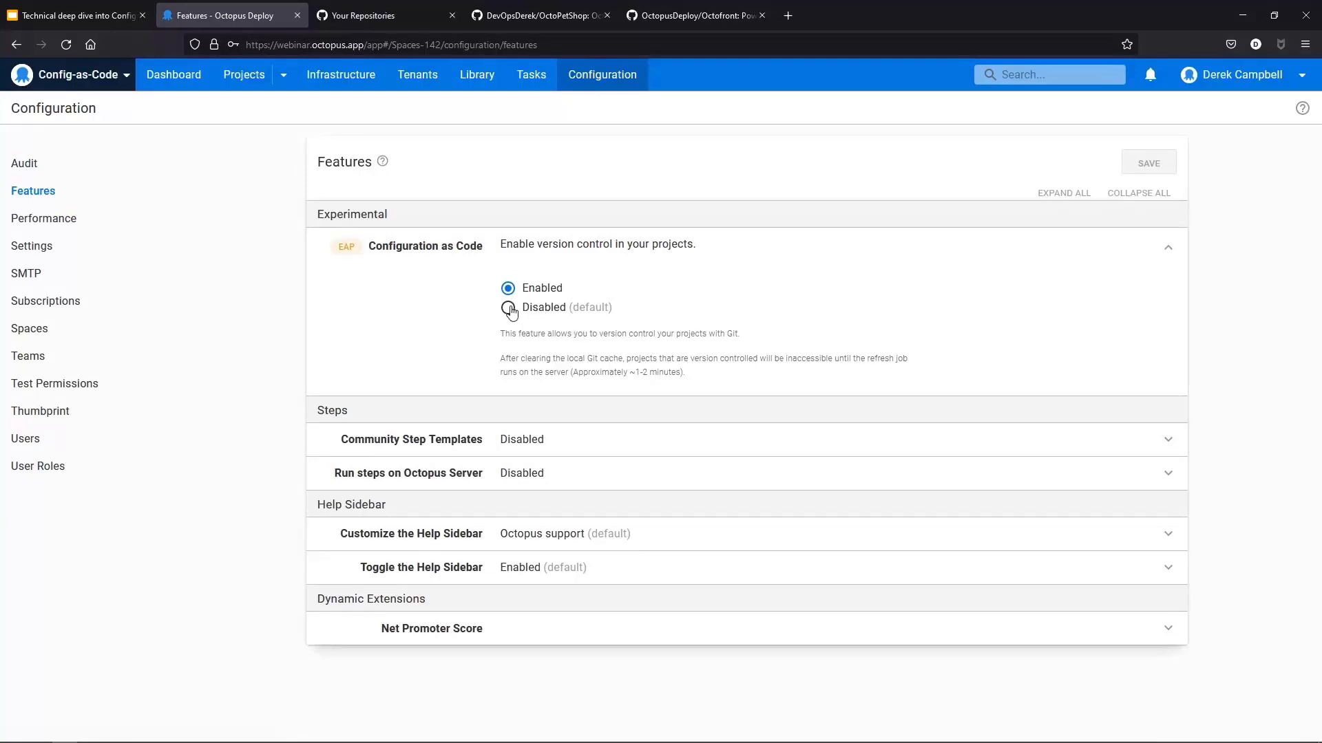
mouse_move(349, 245)
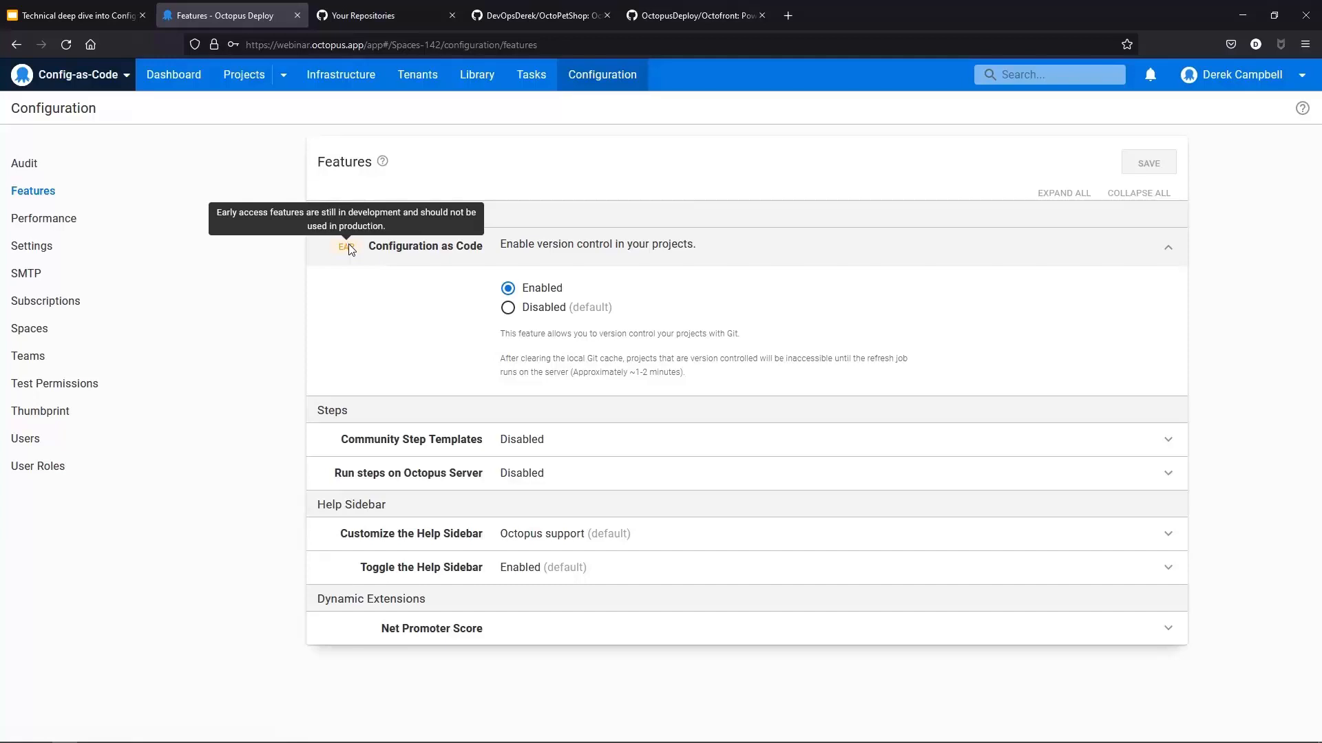
Step: Add a new project named Demo for Config as Code with version control enabled, saving it to configure VCS
click(176, 81)
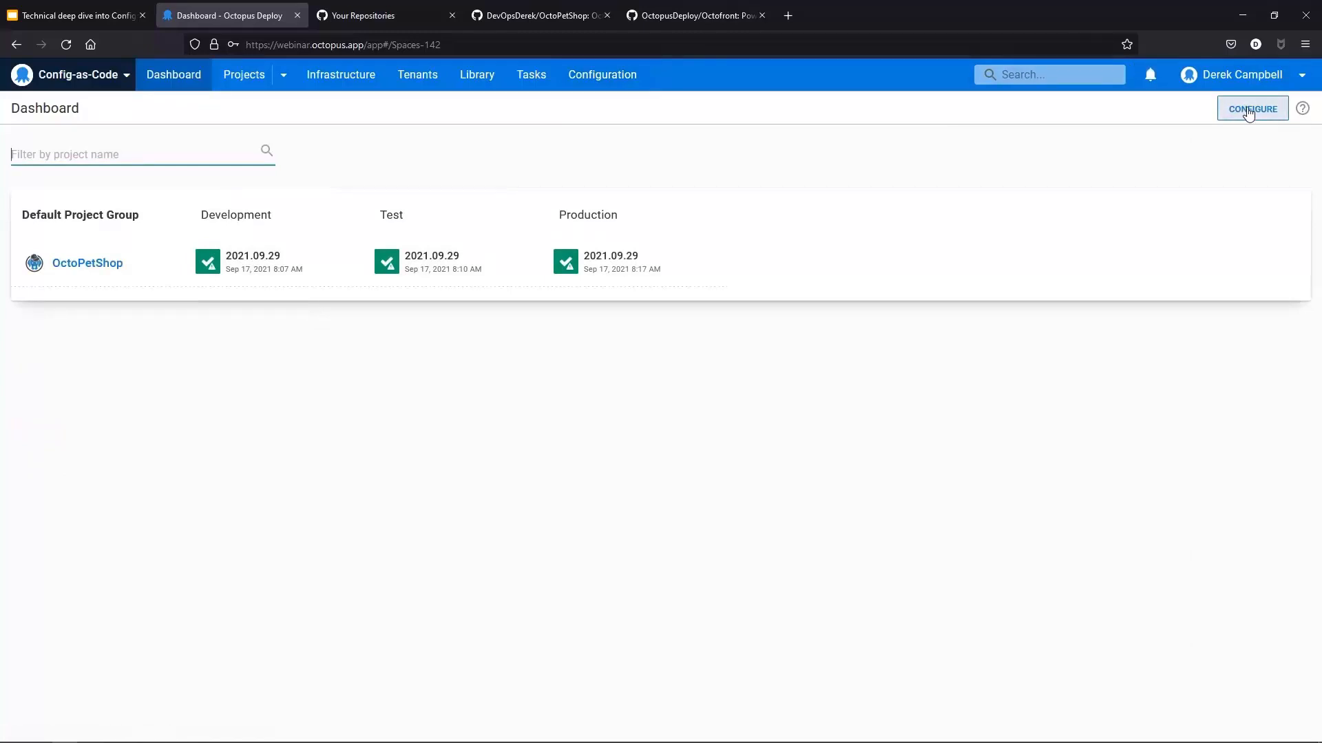
click(224, 78)
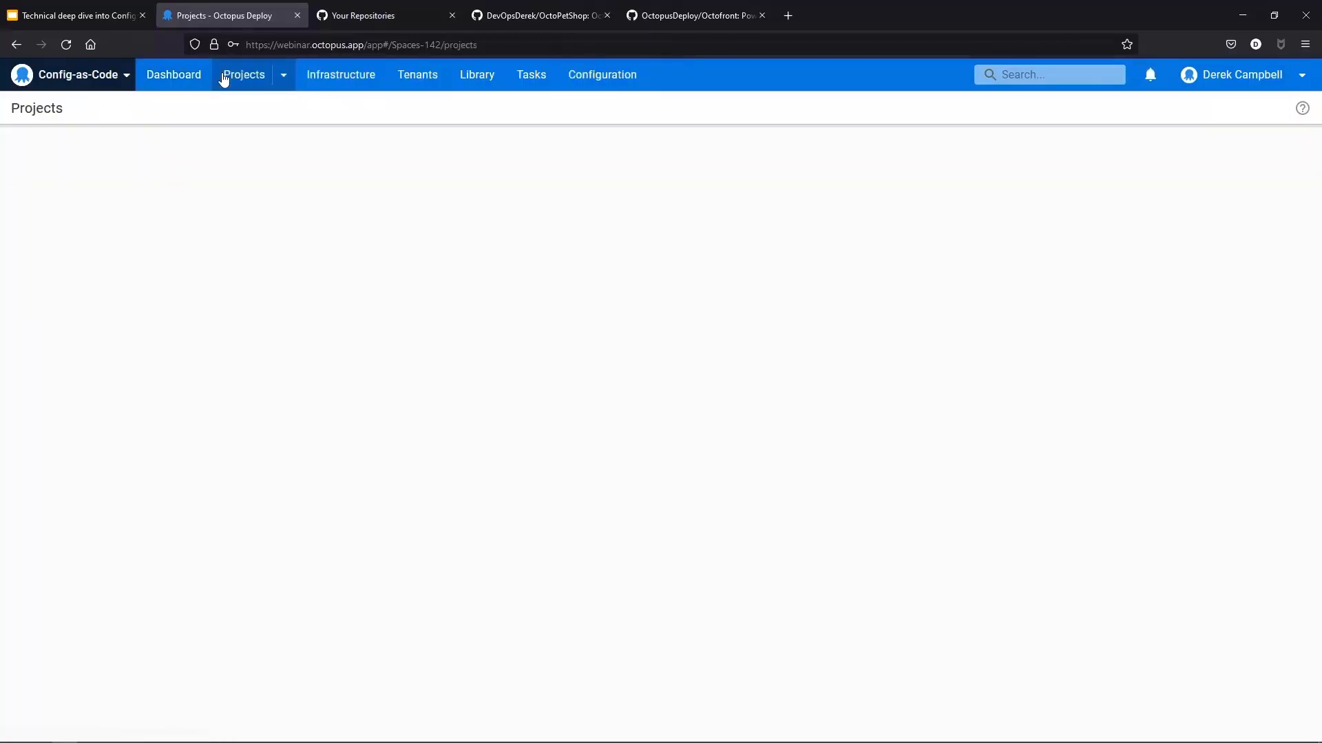
click(1209, 110)
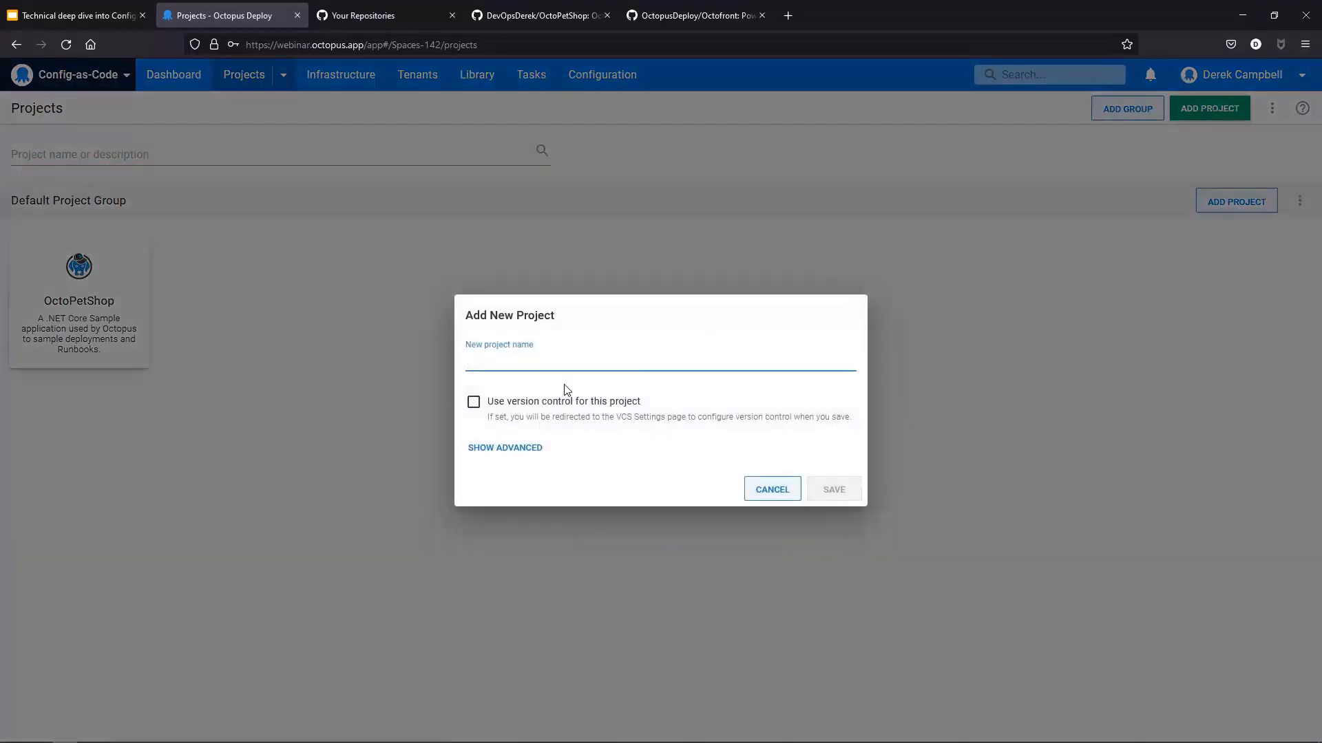
text(Demo )
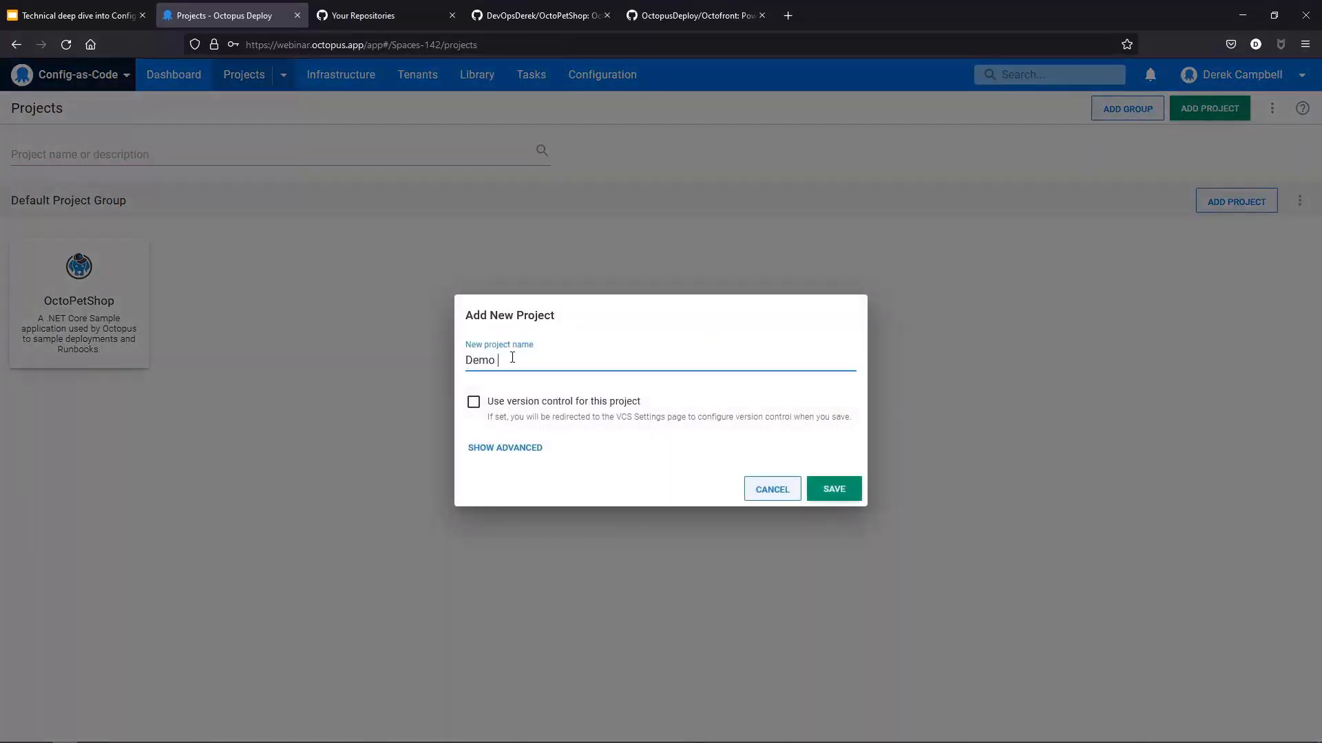
text(for Config as Code)
click(473, 405)
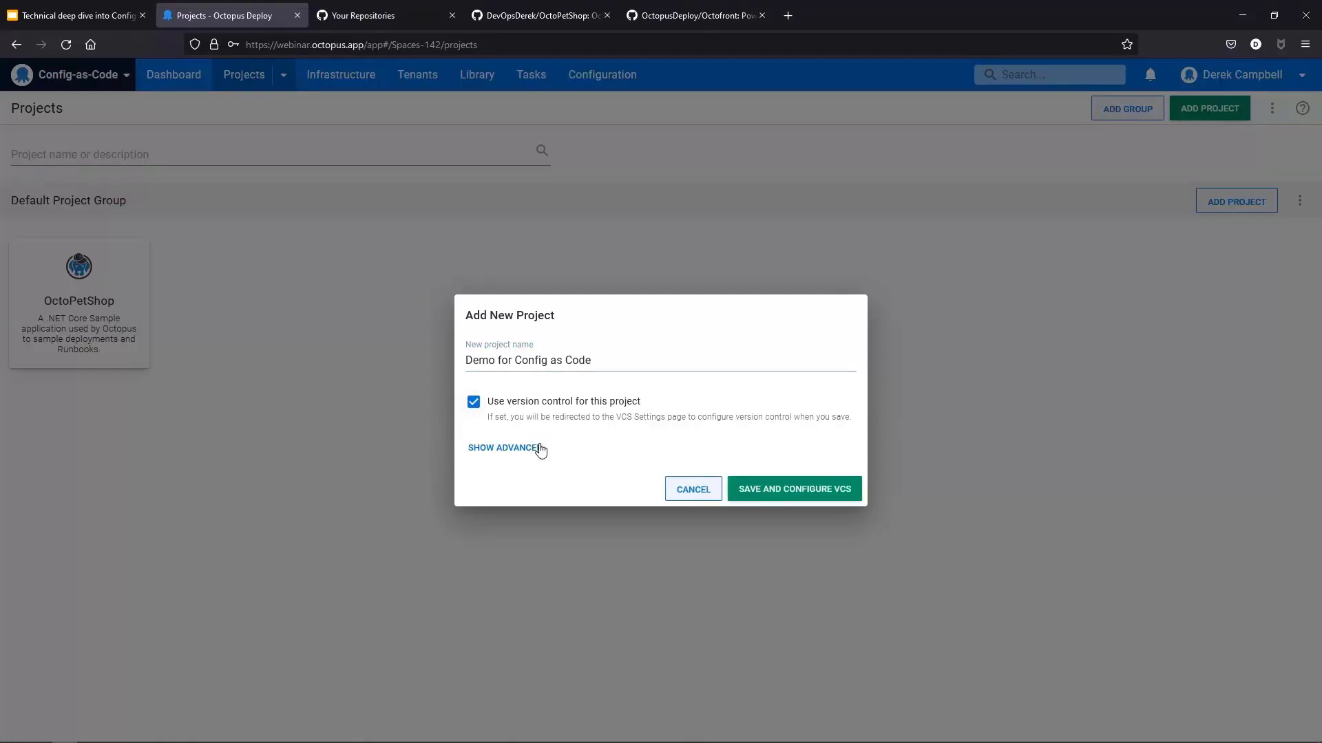
click(833, 494)
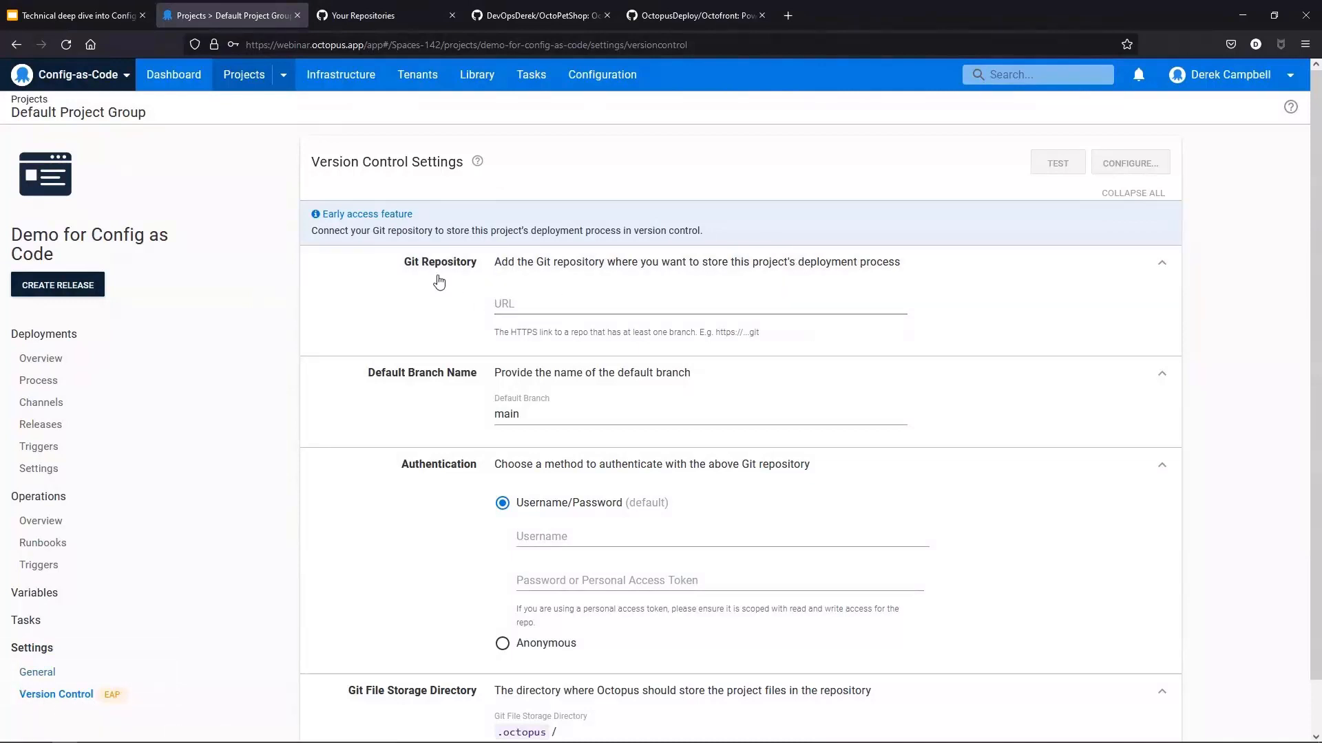
click(550, 307)
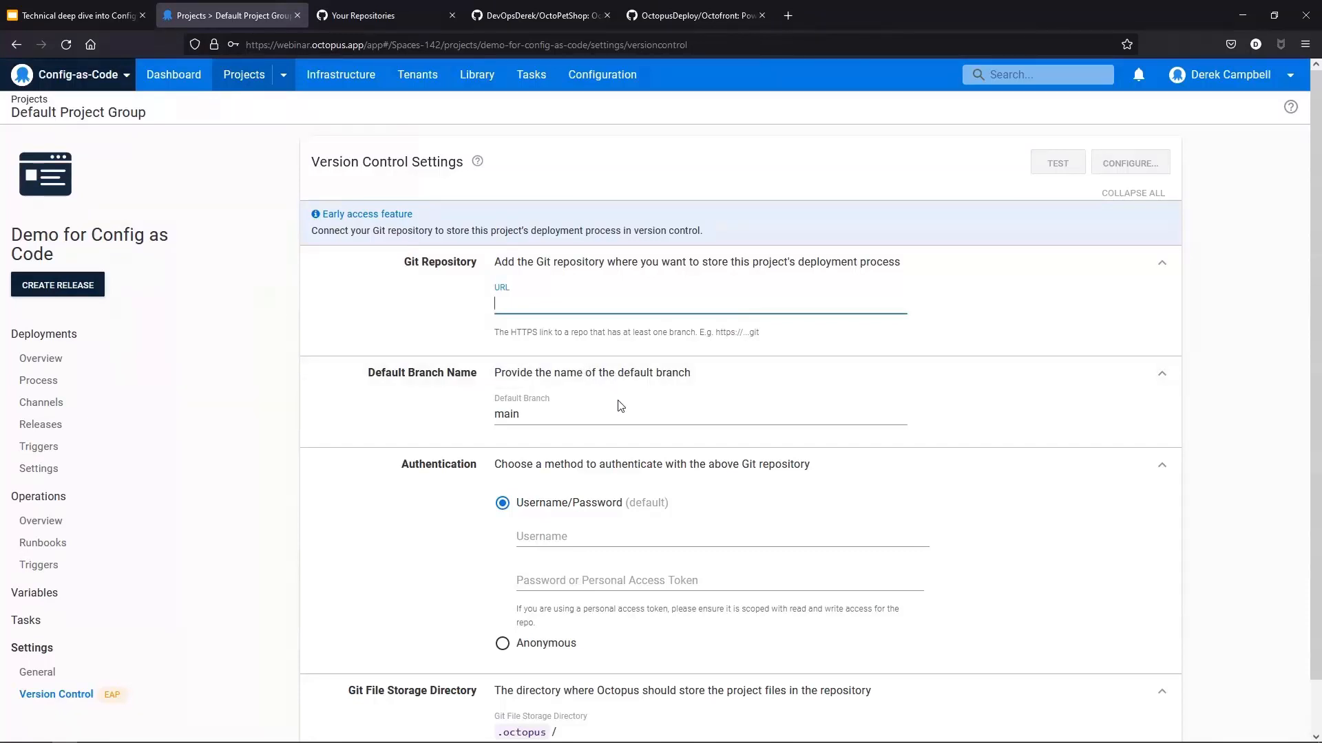
scroll(621, 406, down, 1)
scroll(620, 406, up, 1)
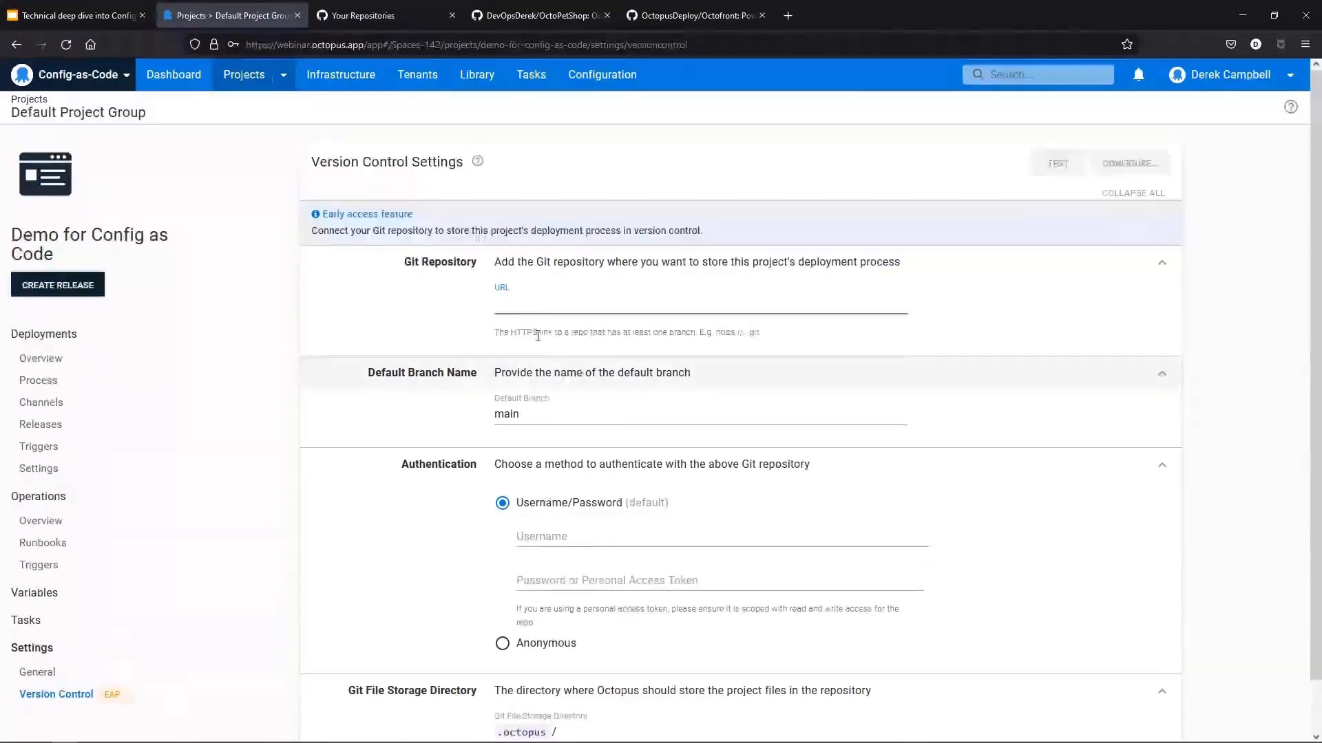
Step: Switch to the GitHub tab and start a new repository named Demo for Config as Code
click(403, 23)
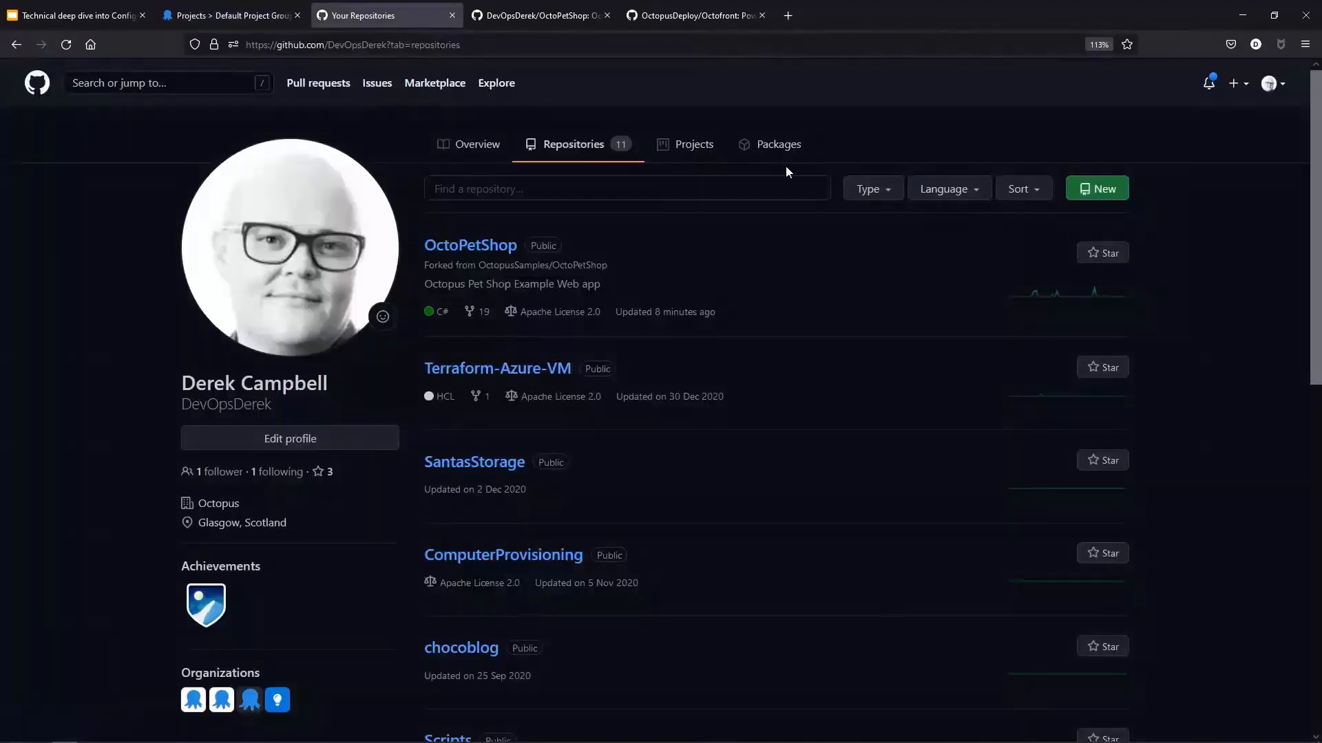
click(1115, 189)
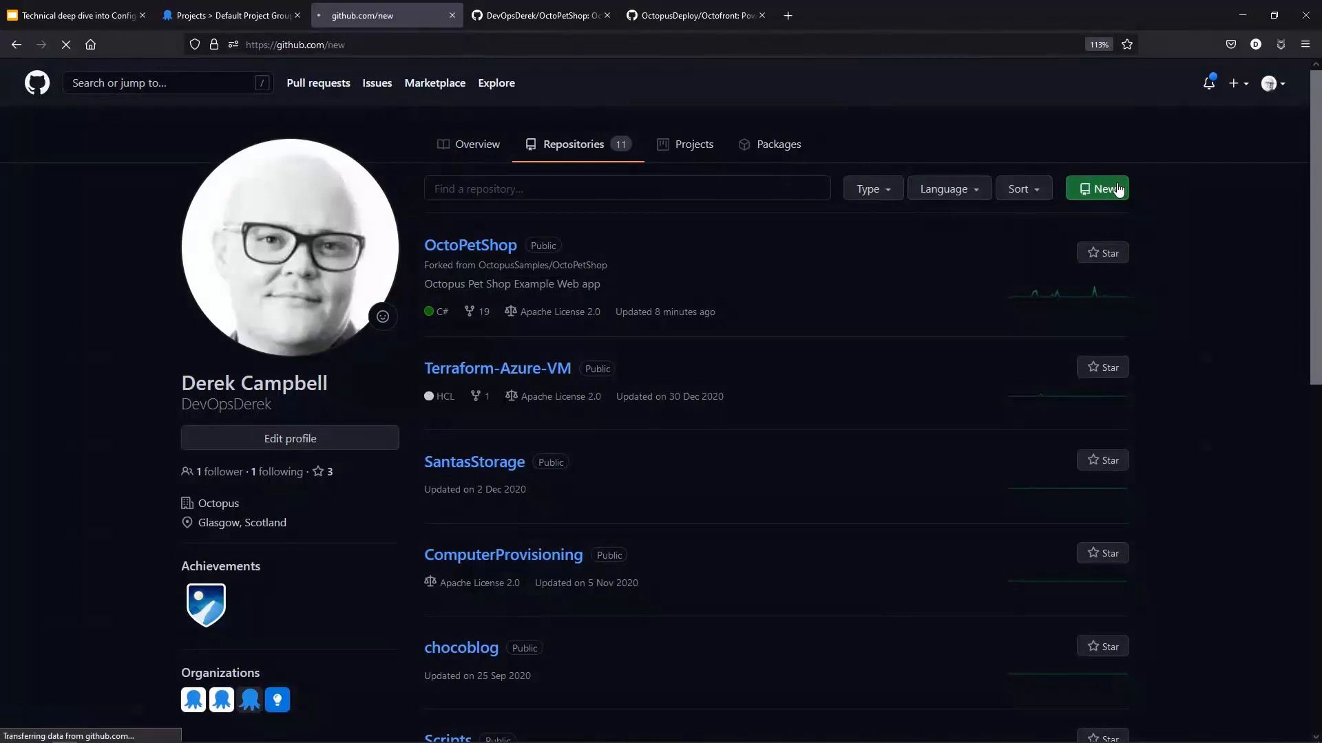
click(559, 368)
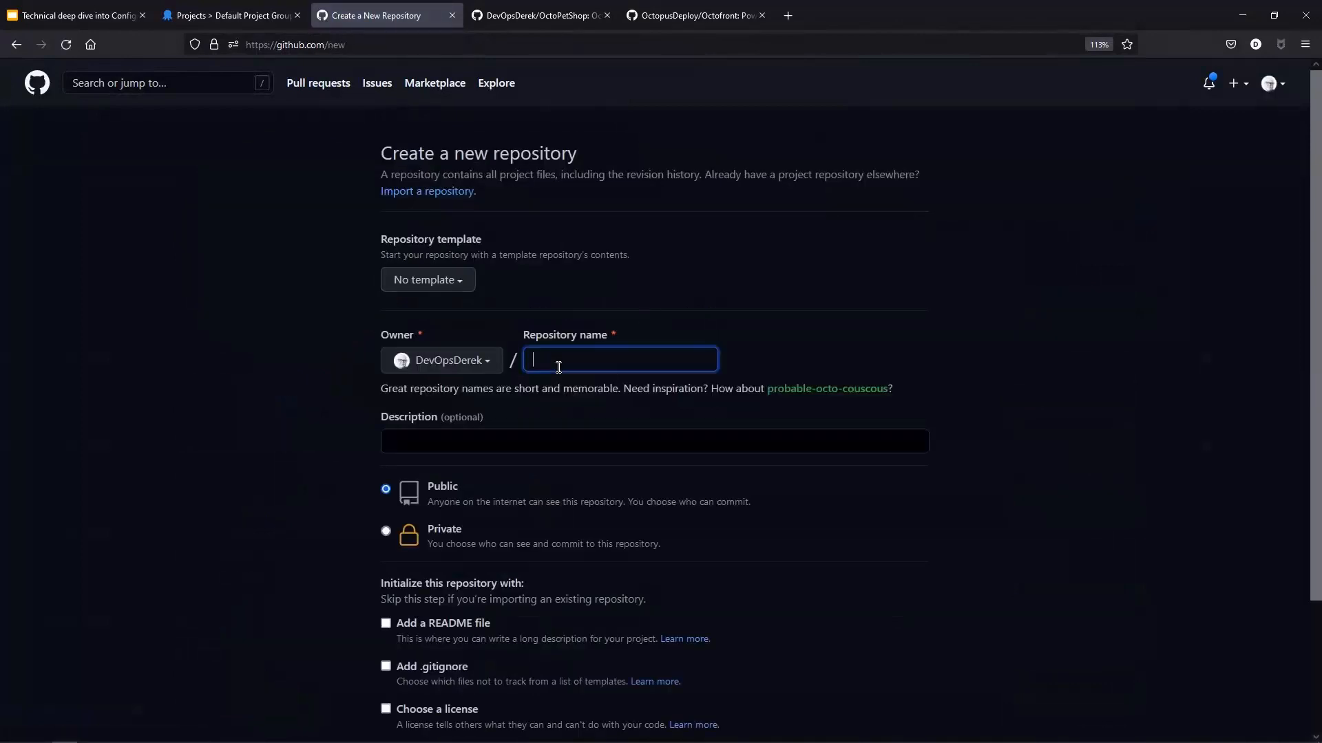
text(Demo for Config as Code)
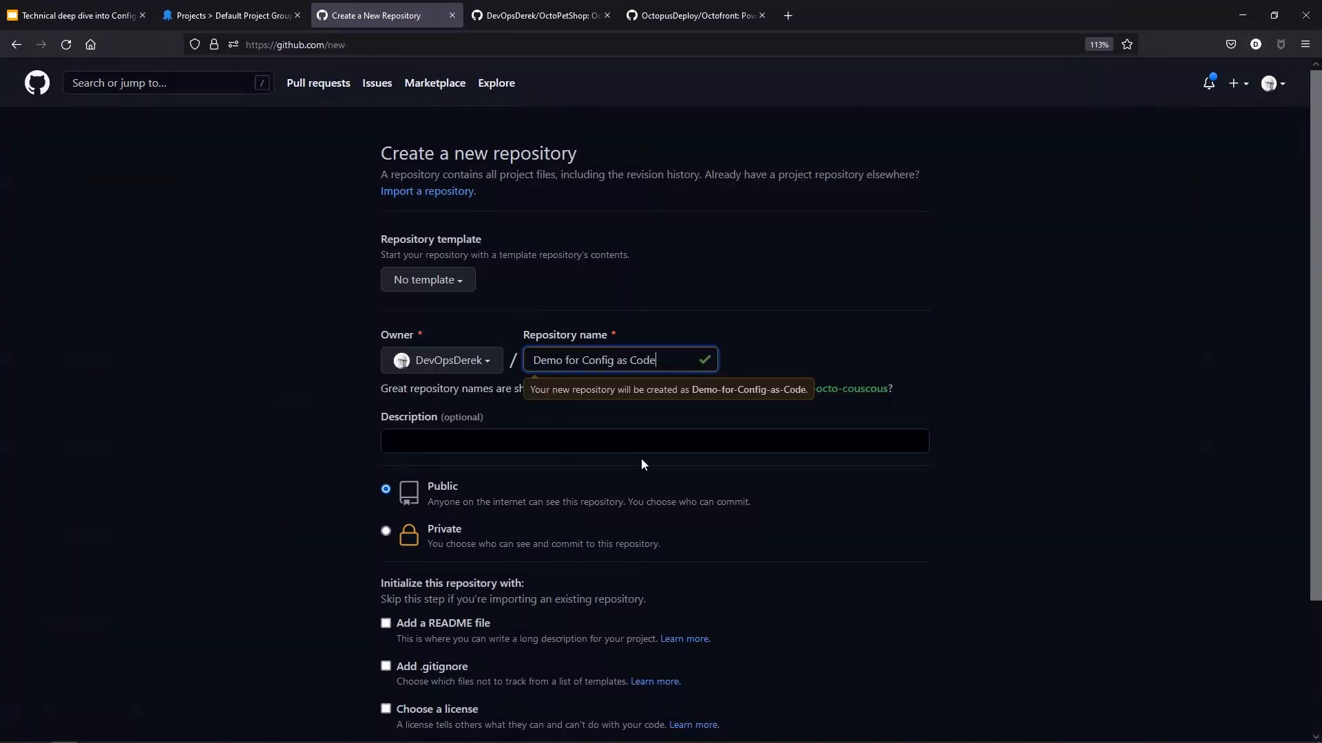
Step: Add a README file and an MIT License, then create the repository
scroll(382, 576, down, 2)
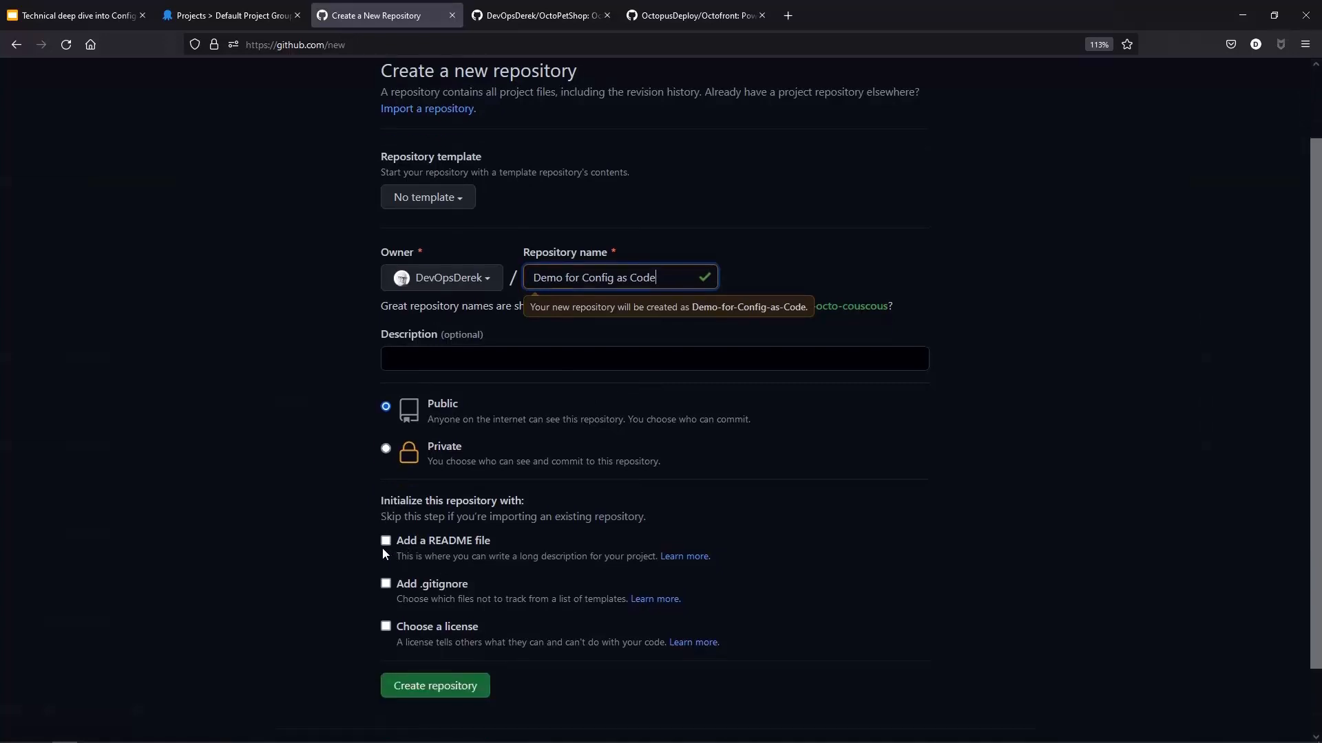
click(389, 540)
click(386, 626)
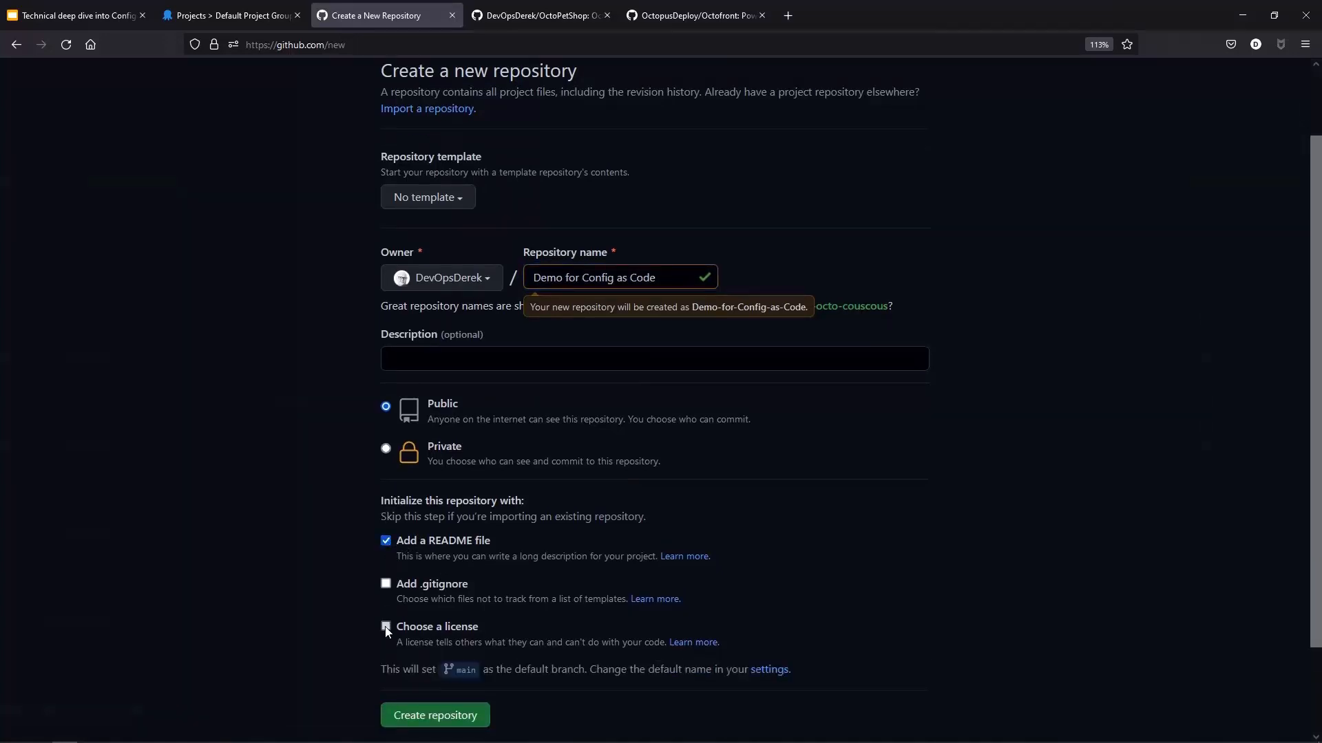
click(439, 666)
scroll(443, 675, down, 3)
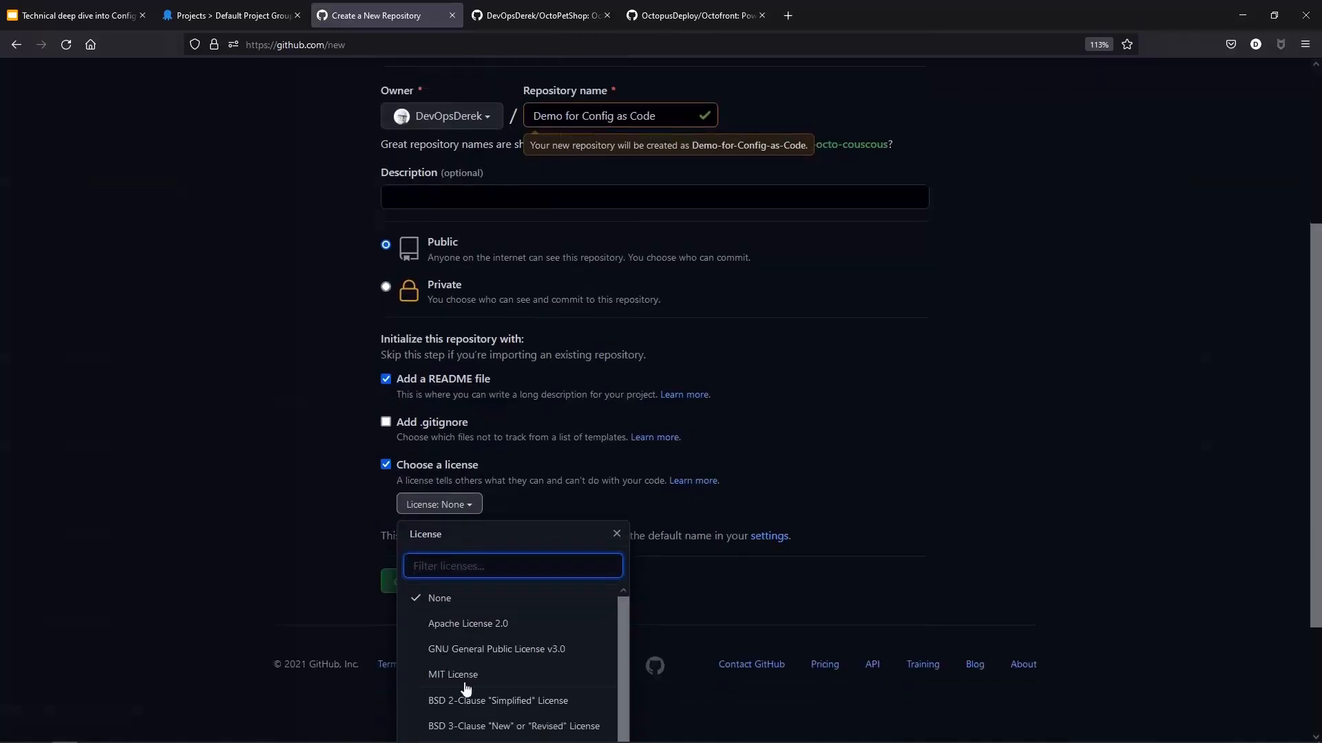
click(468, 671)
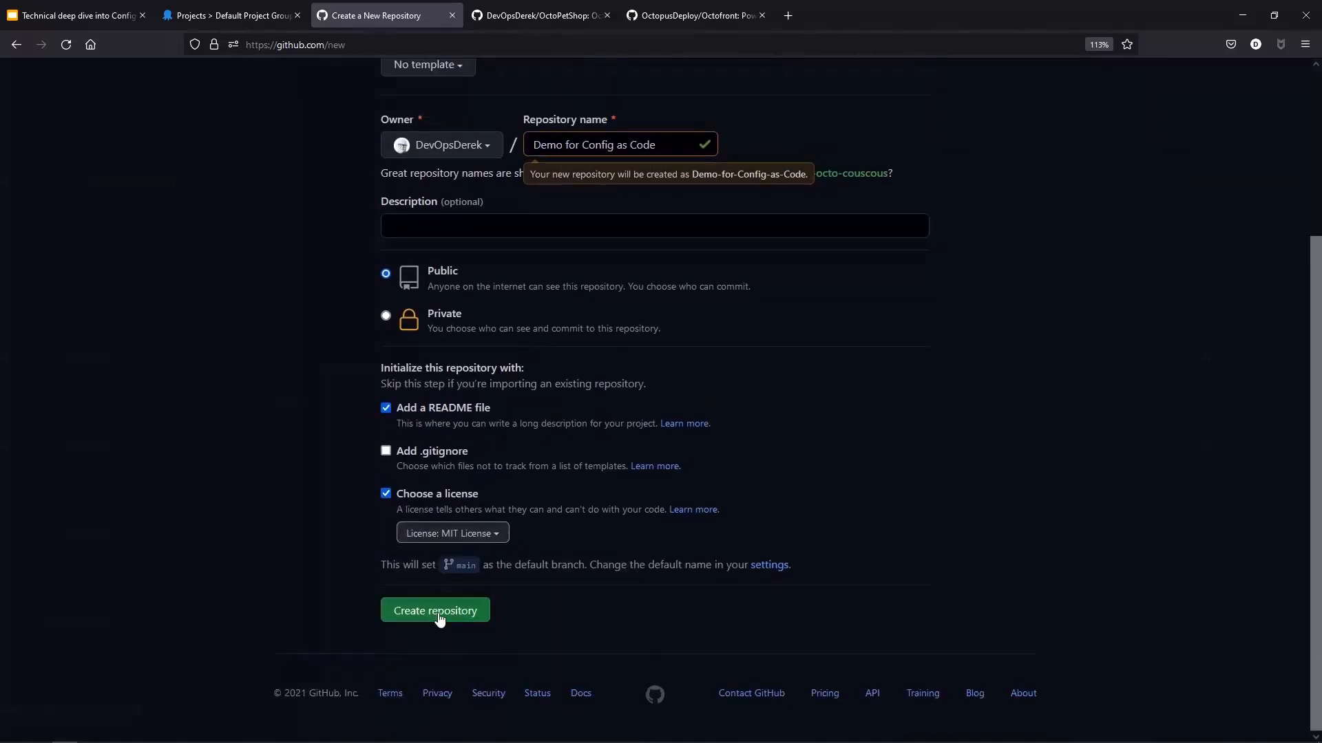
click(440, 615)
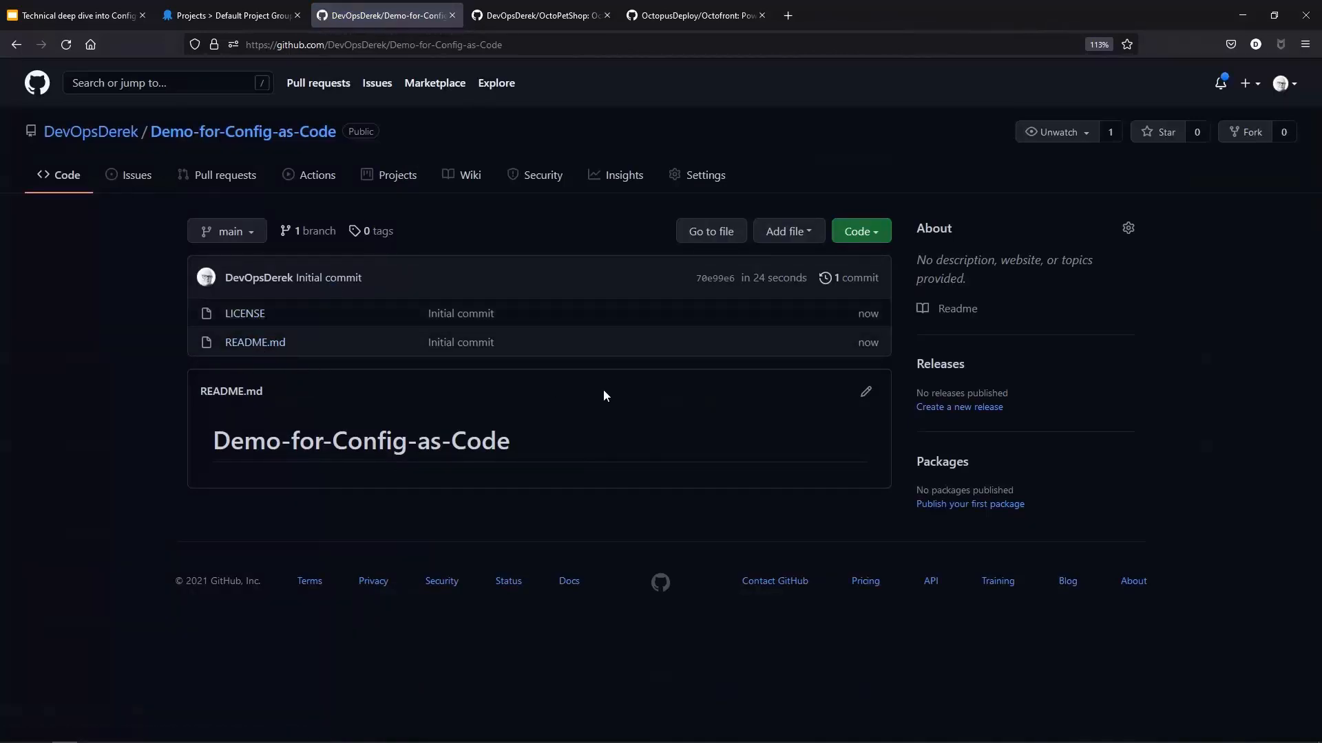
Step: Copy the repository's HTTPS clone URL and paste it as the project's Git repository URL
click(861, 232)
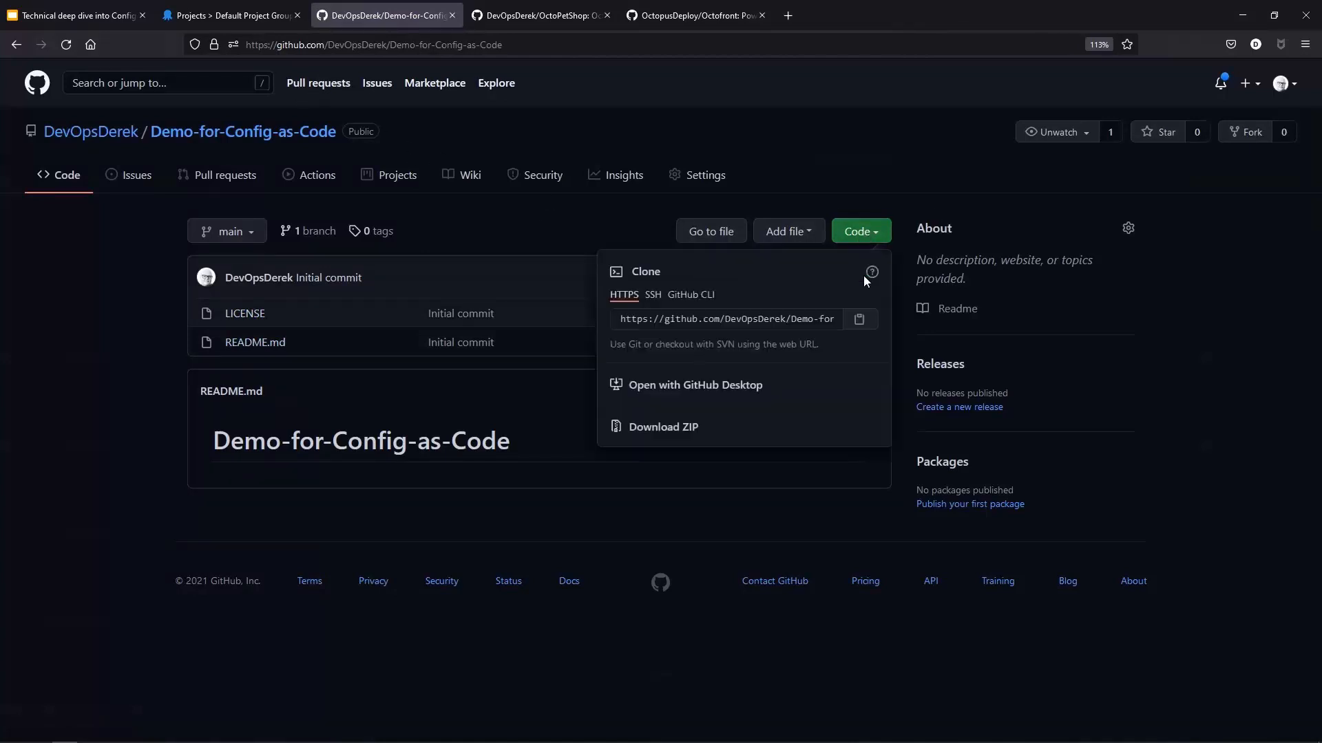
click(868, 326)
click(231, 17)
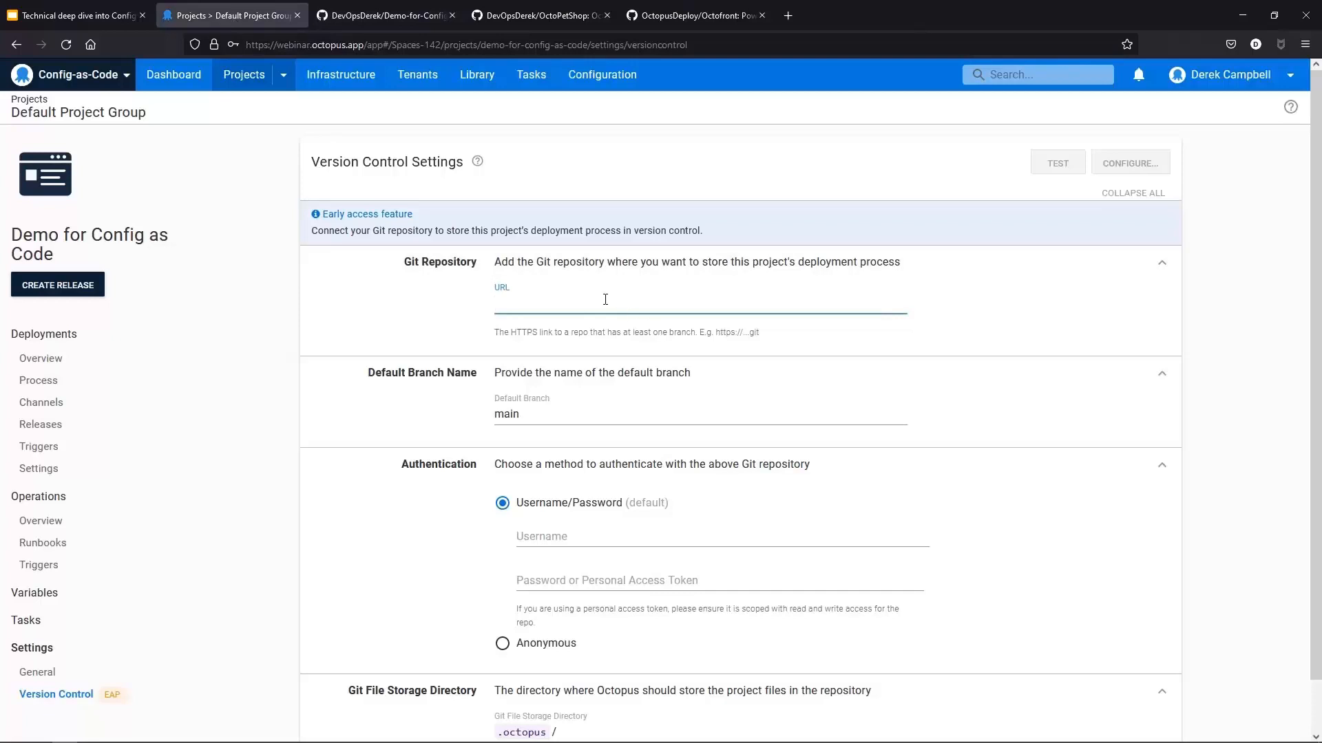
click(605, 303)
text(https://github.com/DevOpsDerek/Demo-for-Config-as-Code.git)
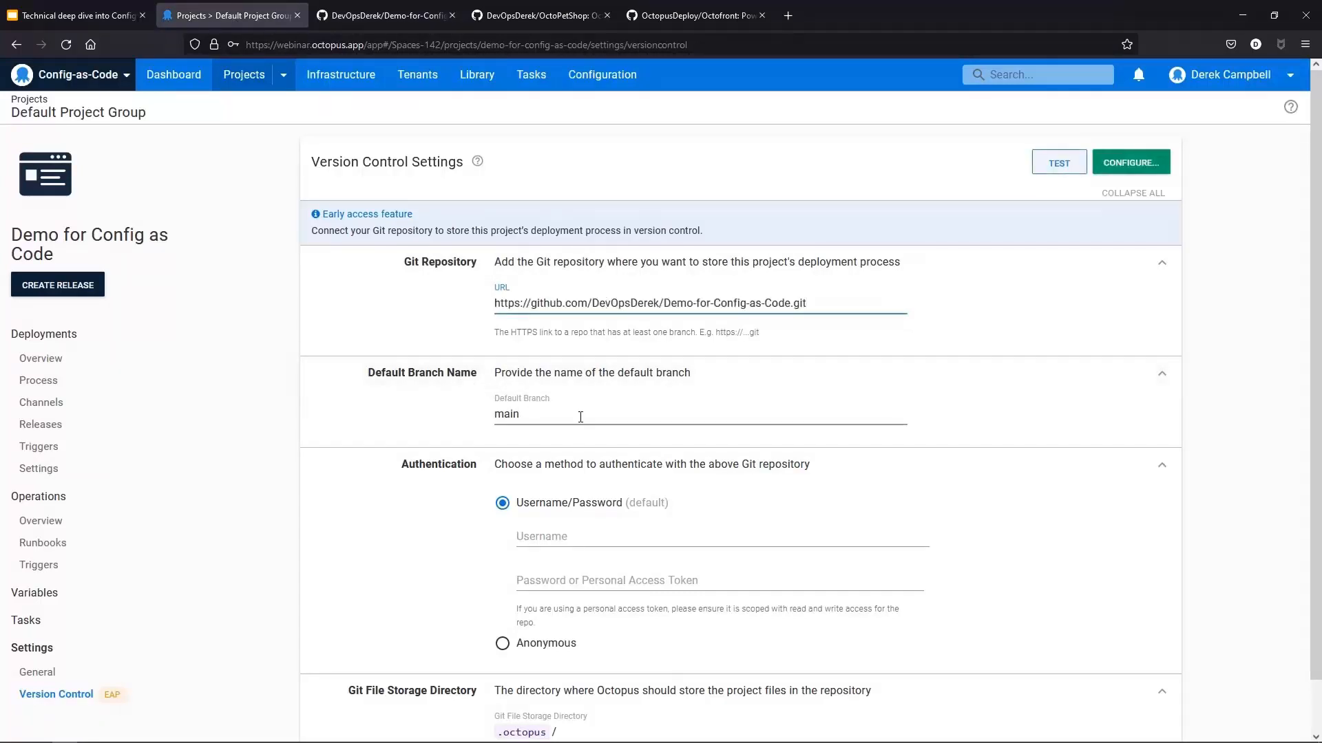
Step: Enter the GitHub account username for Username/Password authentication
drag(544, 416, 477, 415)
click(554, 533)
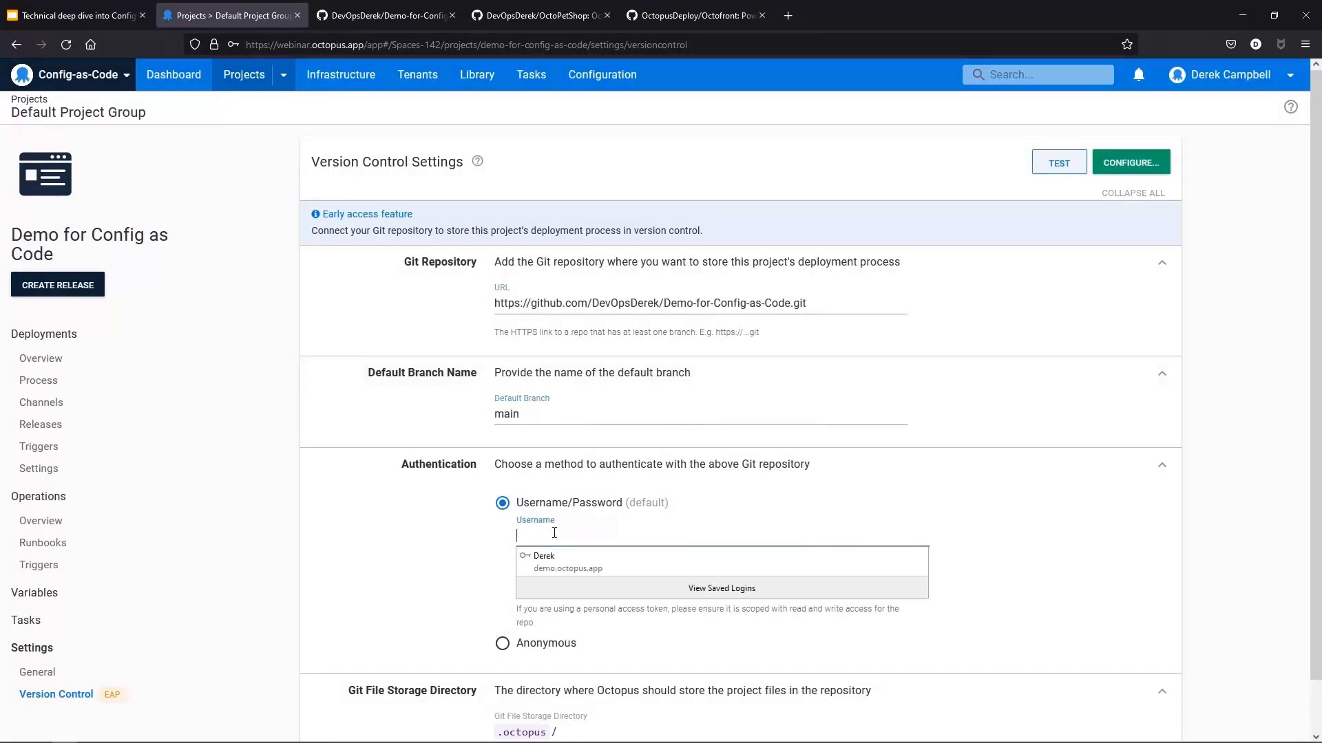
text(DevOpsD)
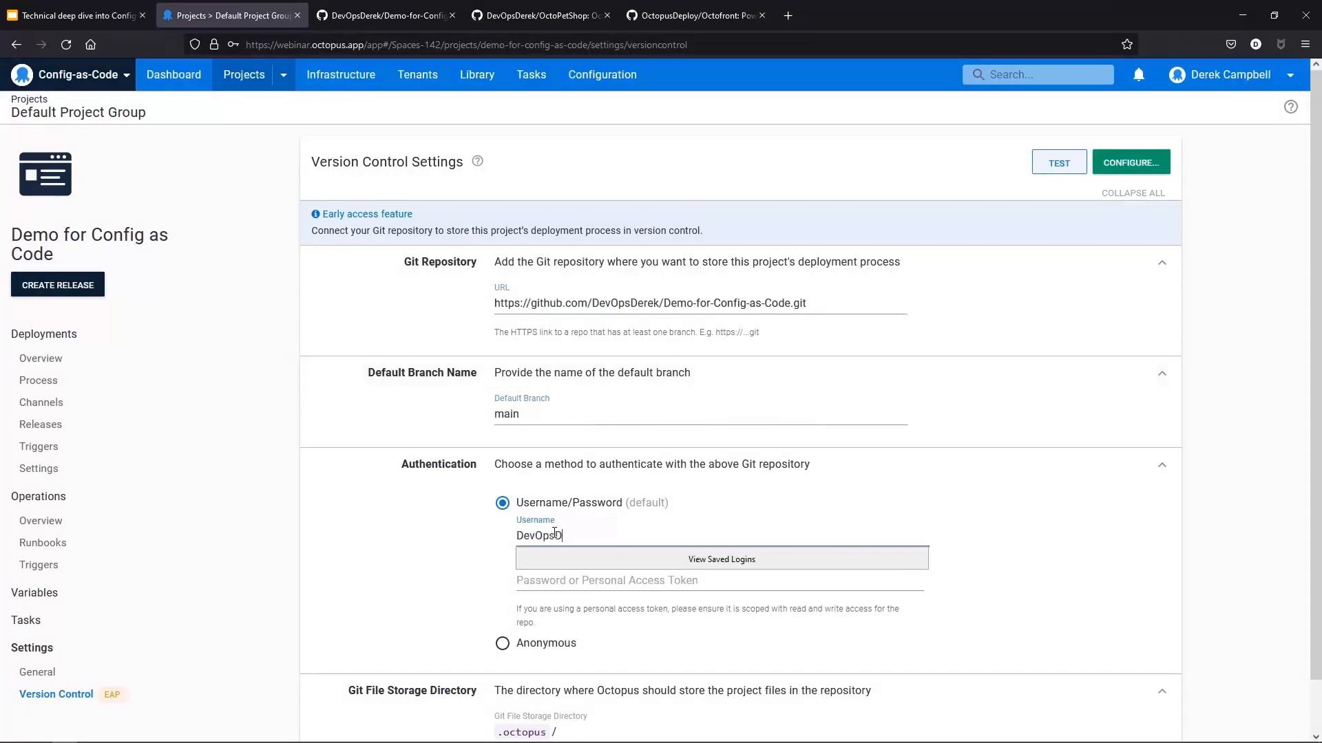
text(erek)
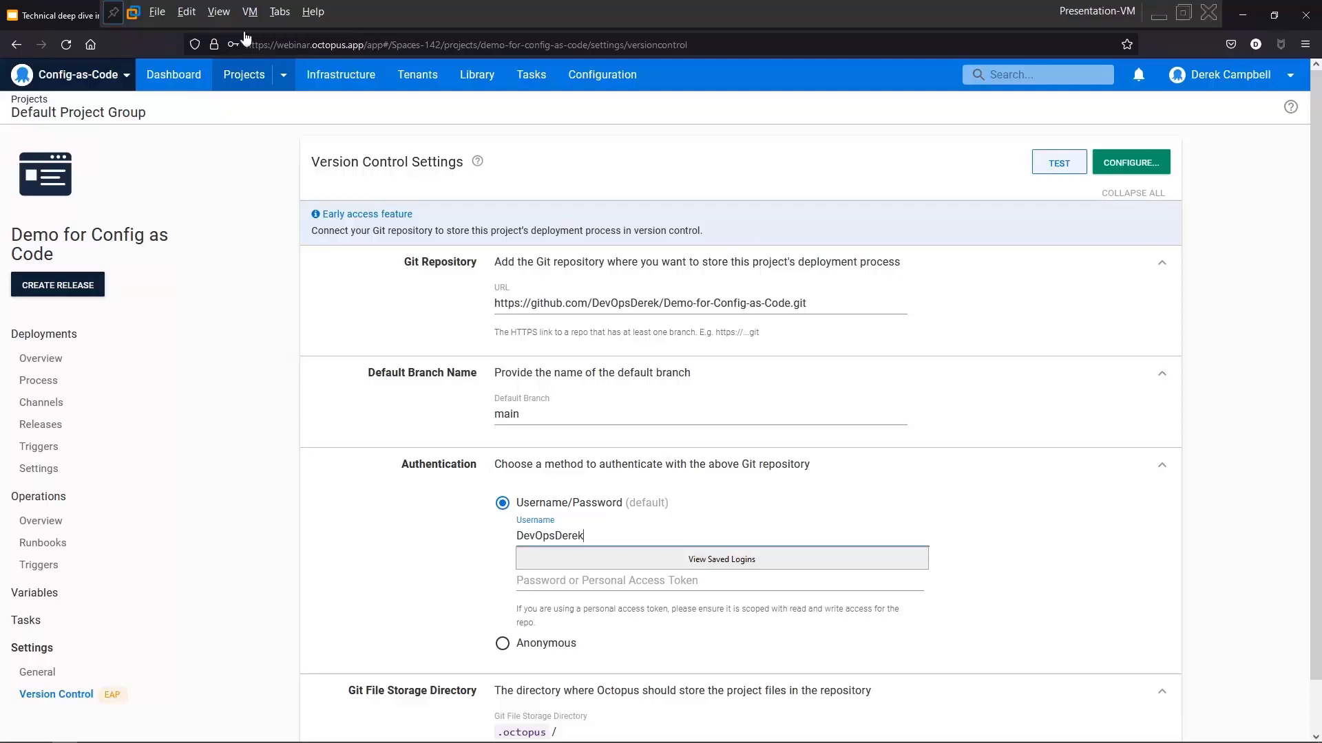
Step: Paste the GitHub personal access token into the password field
click(221, 8)
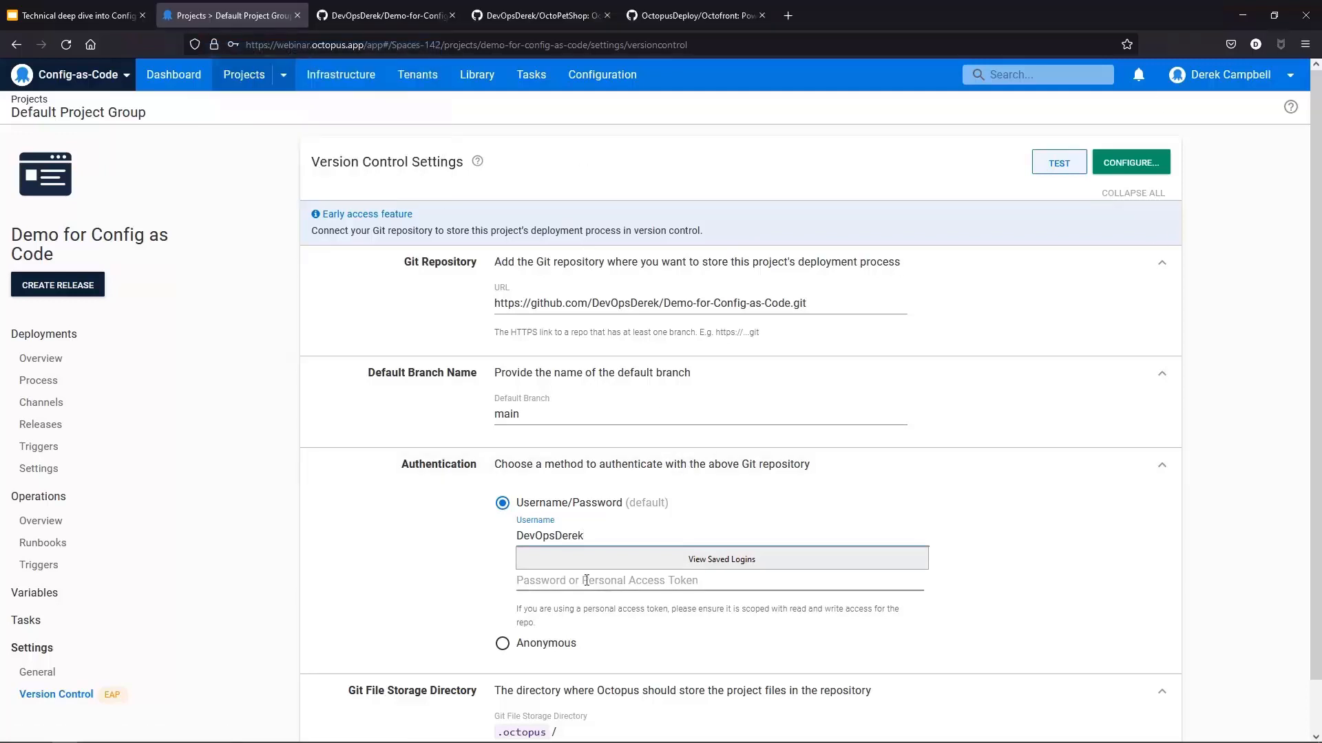
click(858, 588)
key(ctrl+v)
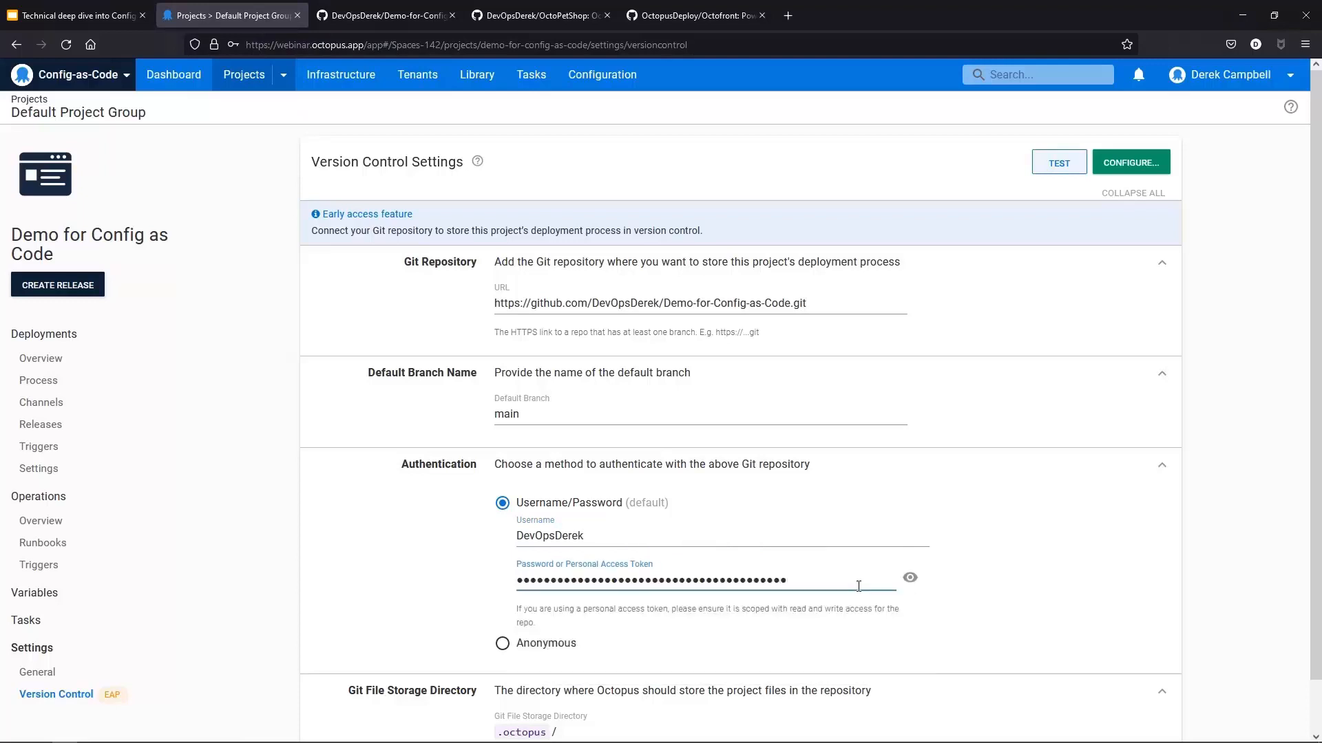
click(1012, 484)
click(1035, 463)
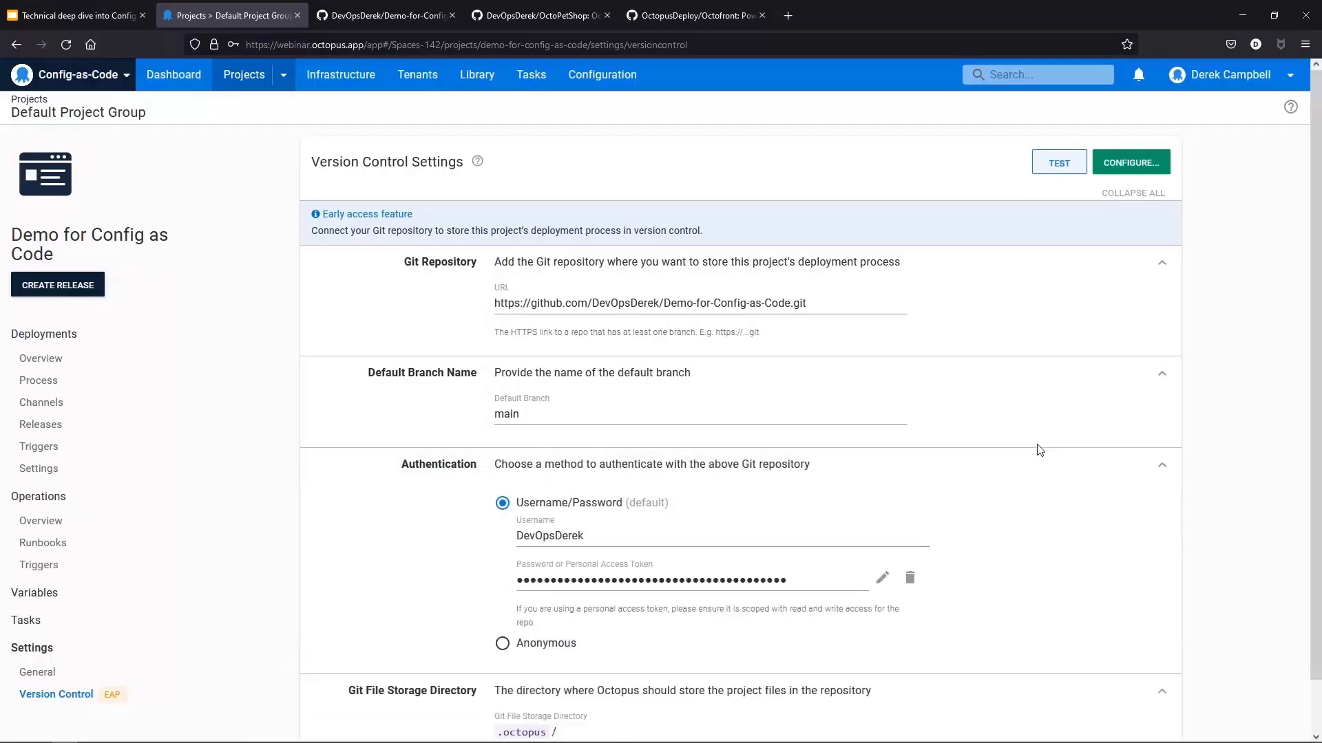
Step: Test the version control settings and close the verification dialog
scroll(938, 519, down, 1)
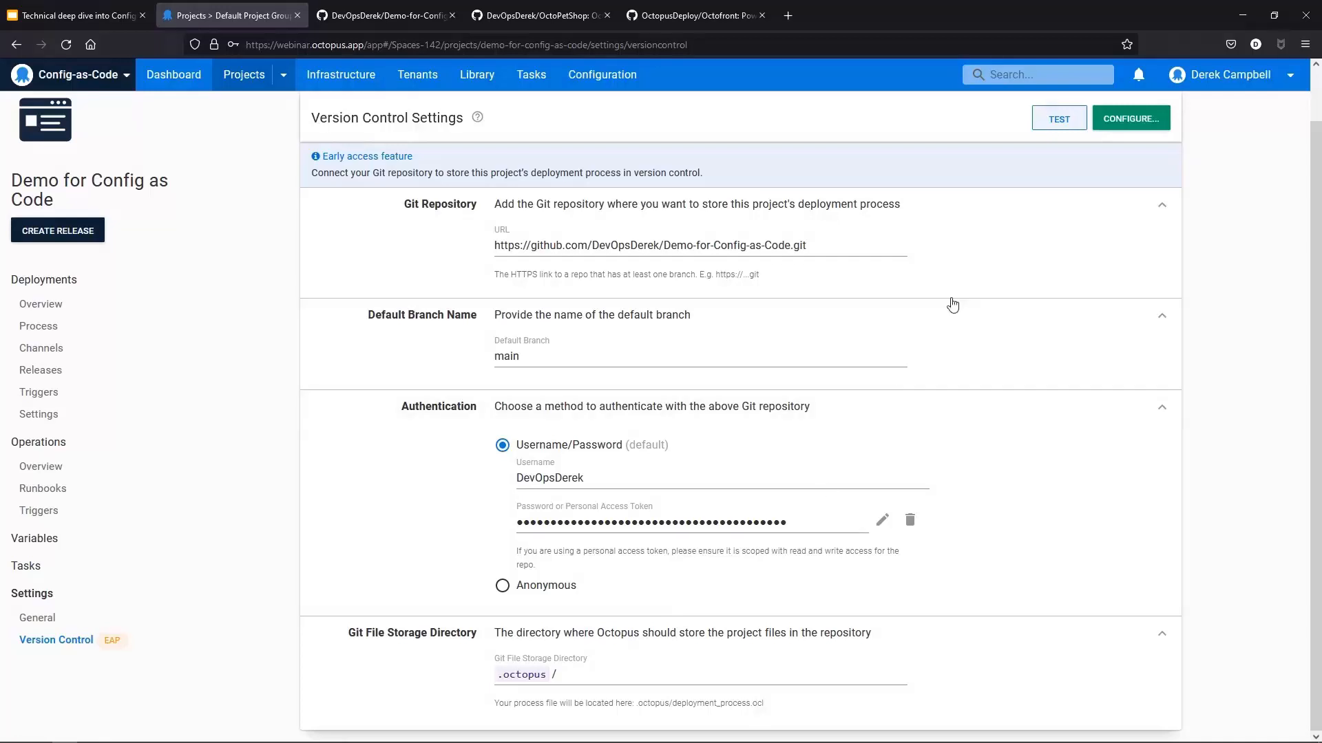
click(1062, 121)
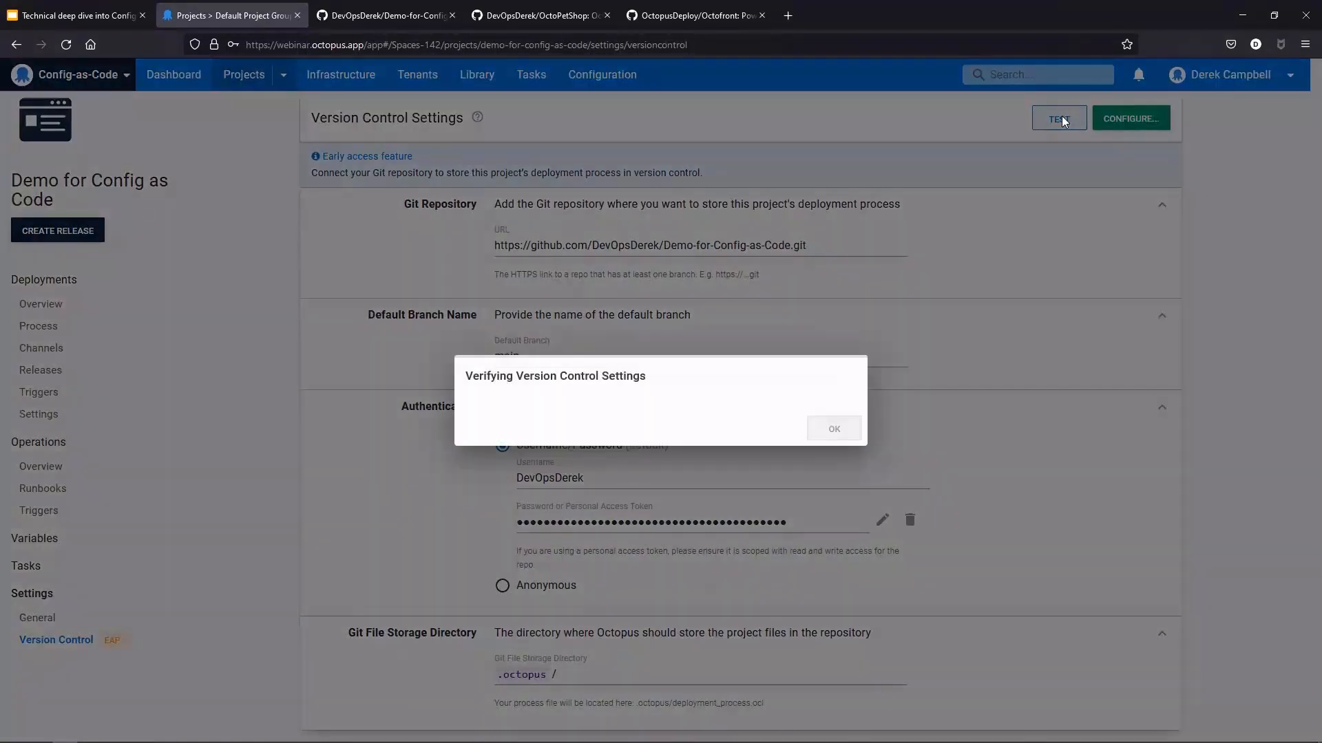
click(836, 452)
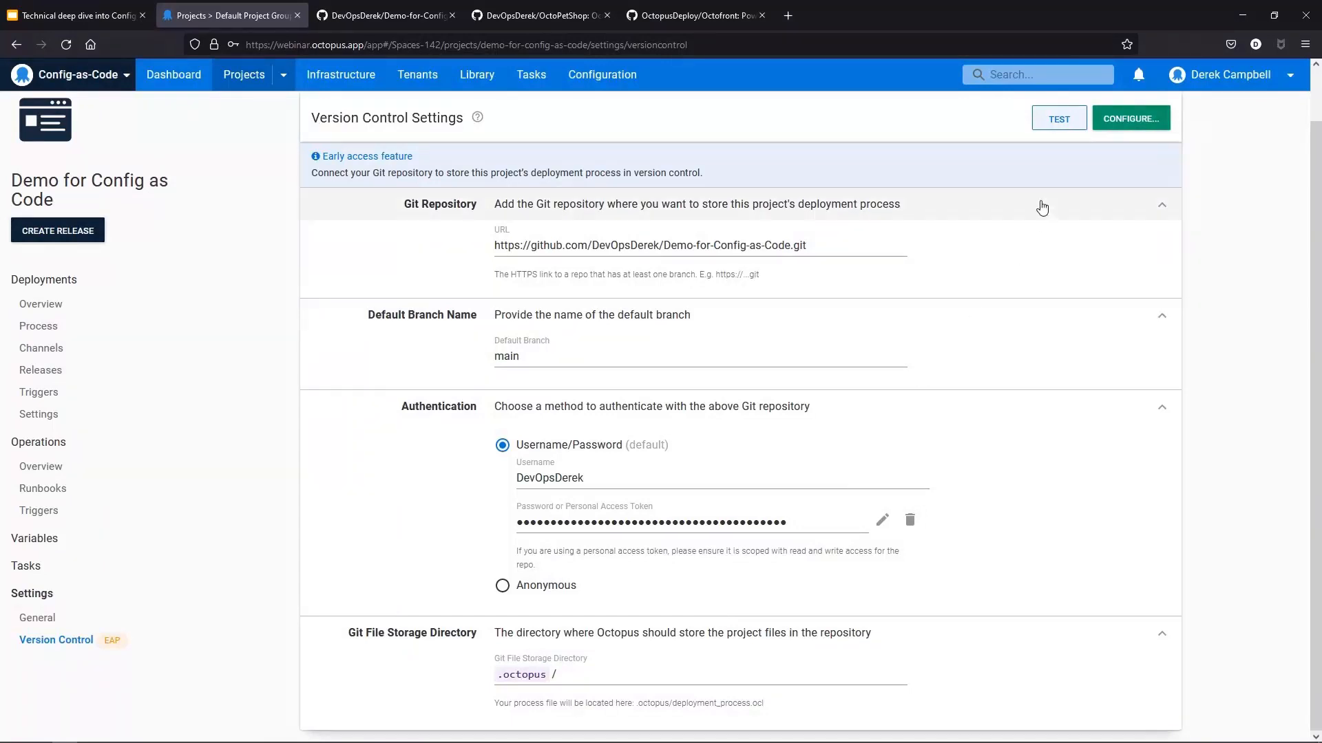
Step: Configure version control, committing with the summary Initial Commit
click(1129, 119)
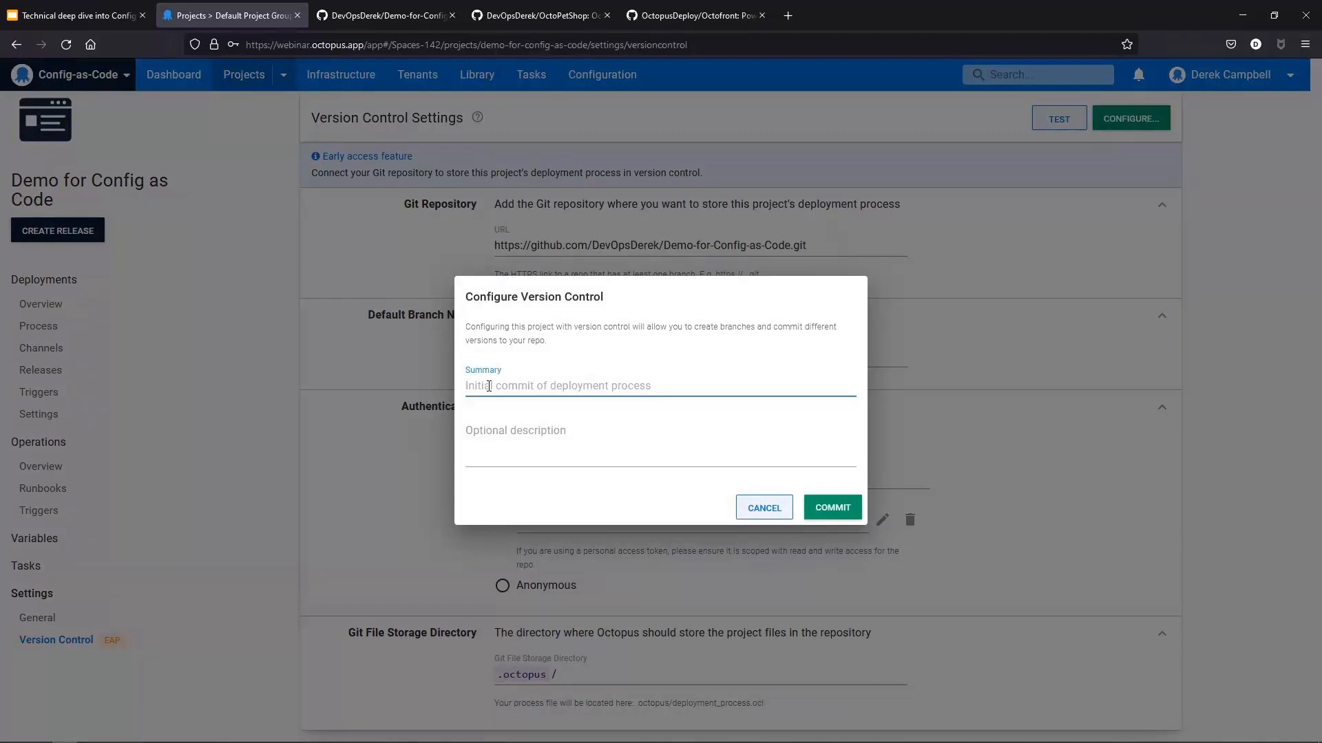
text(Initial)
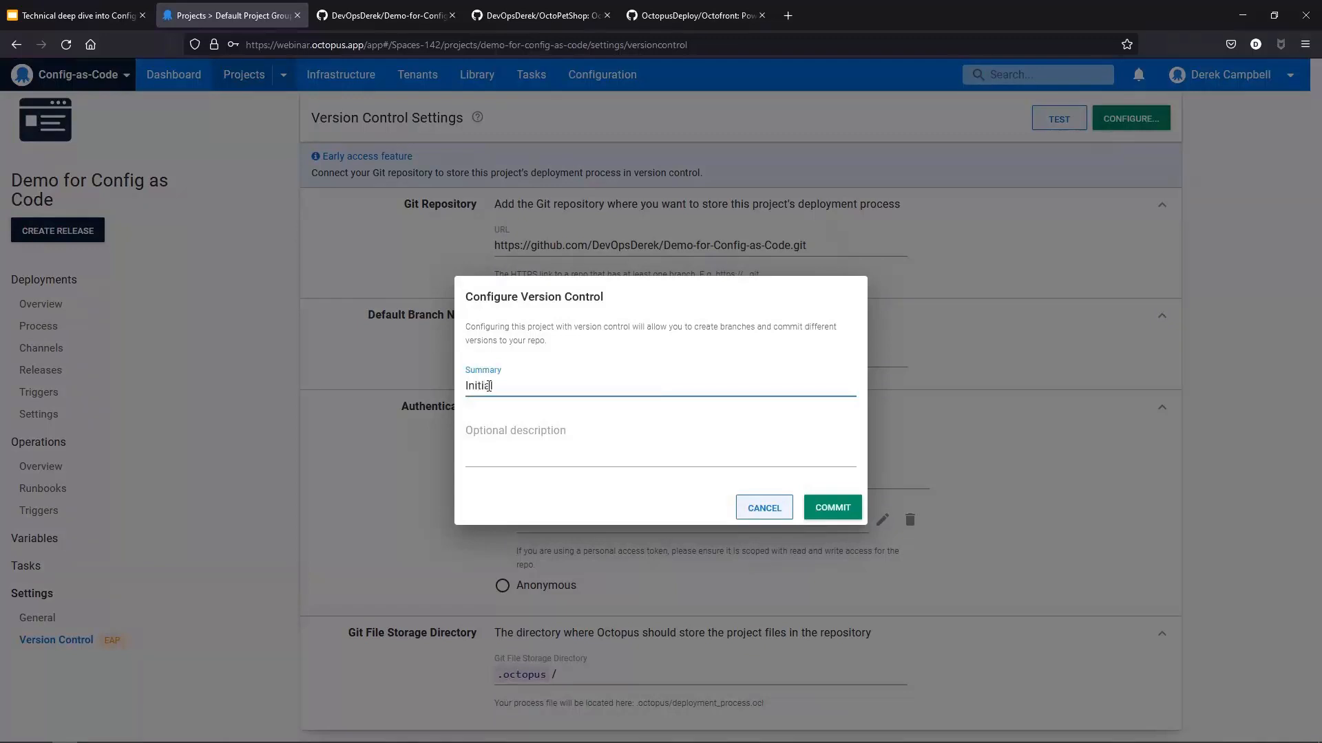
text( Commit)
click(826, 517)
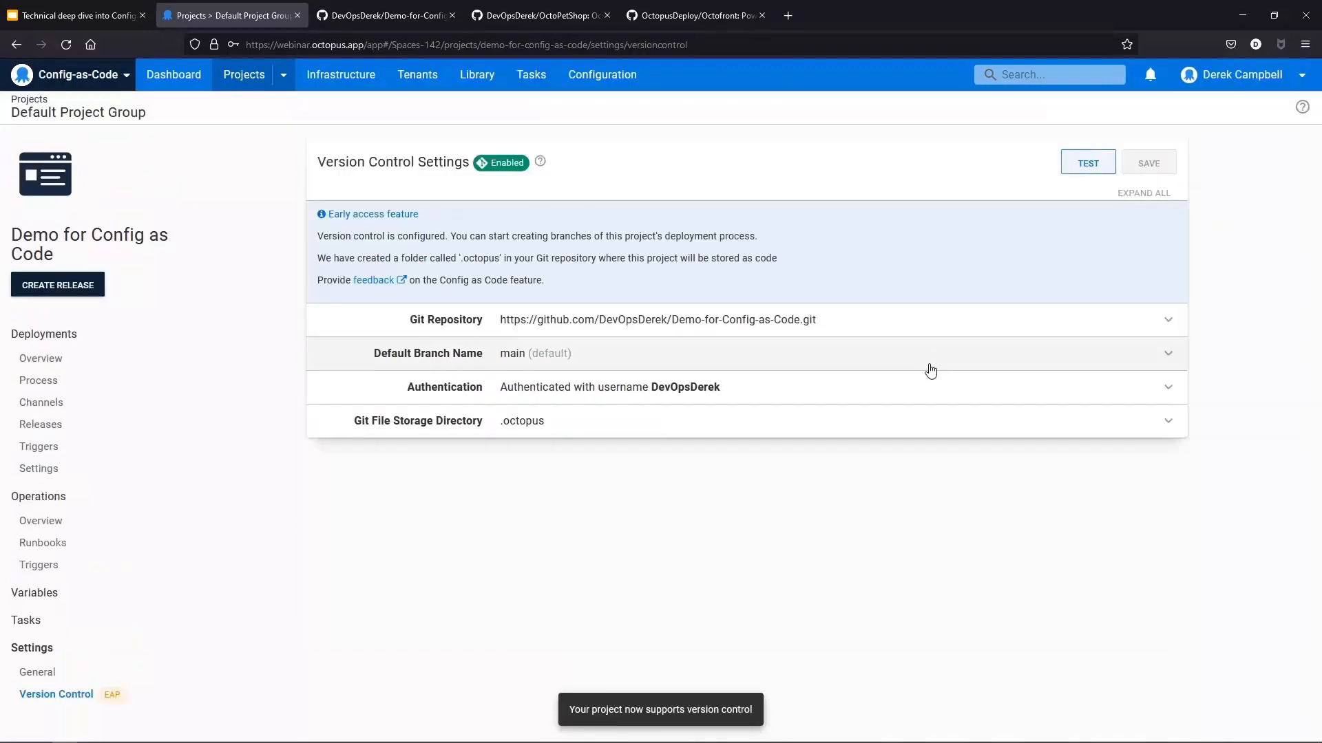
Step: Reload the GitHub repository and inspect the deployment_process.ocl file inside its .octopus folder
click(432, 20)
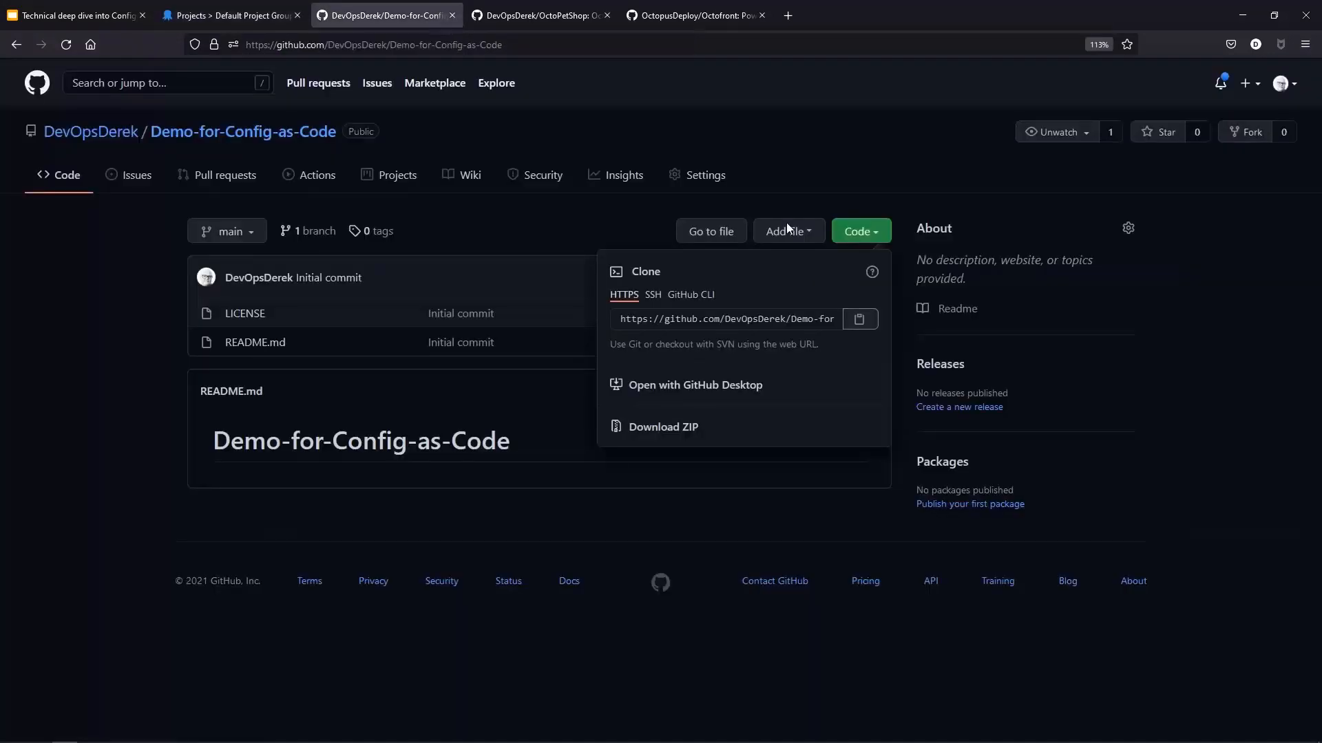
click(375, 43)
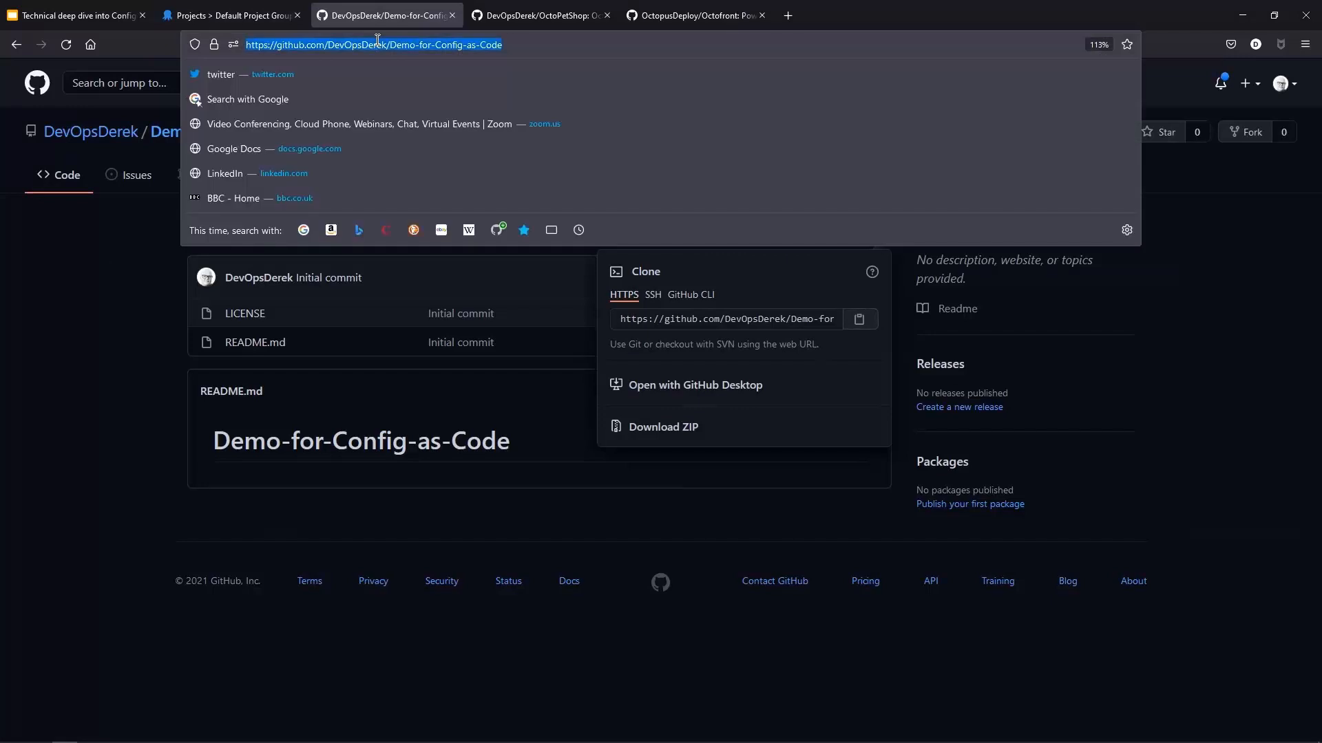
key(Return)
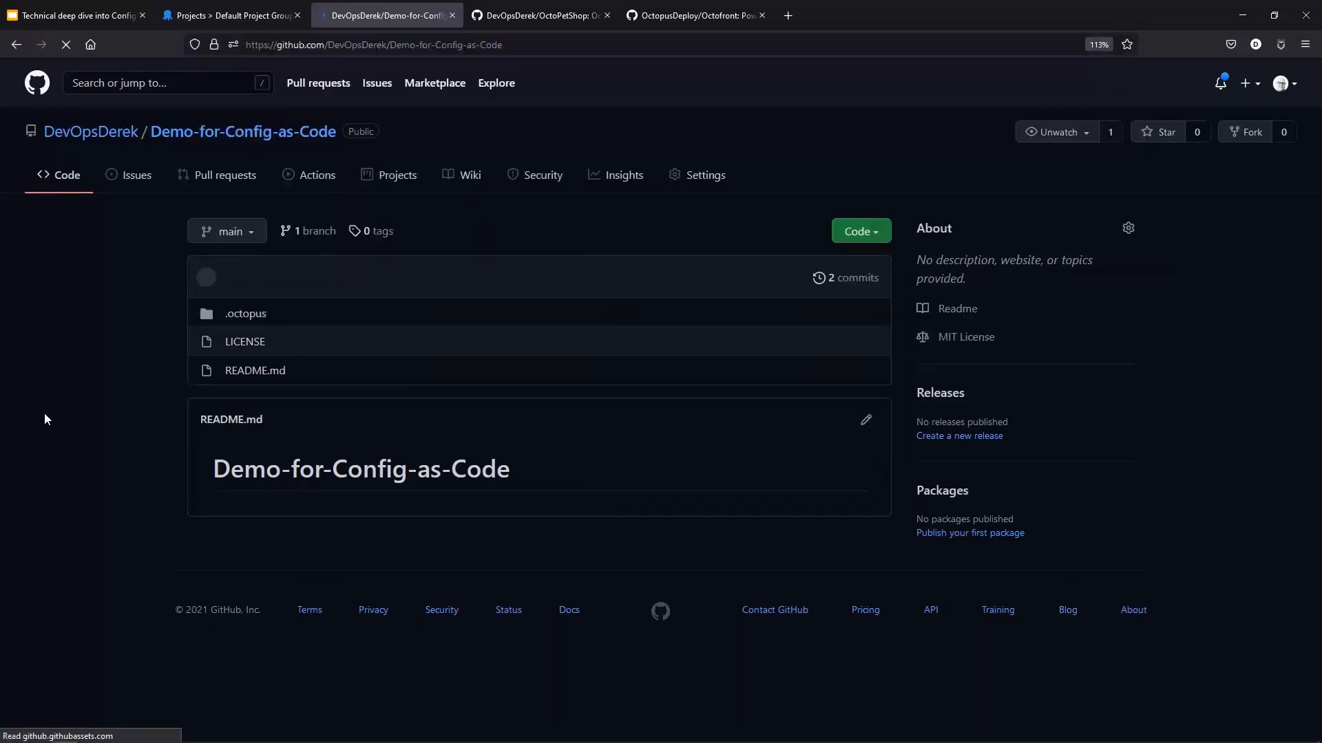
click(241, 318)
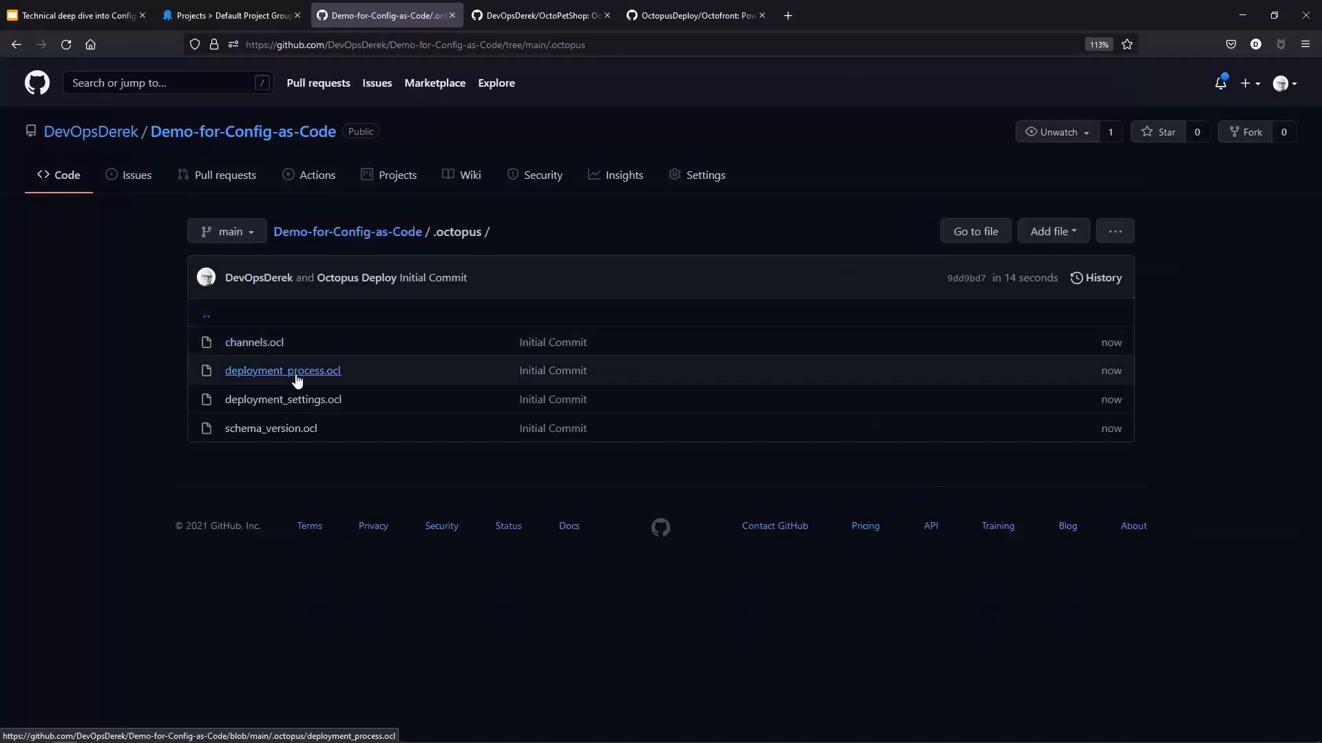
click(285, 375)
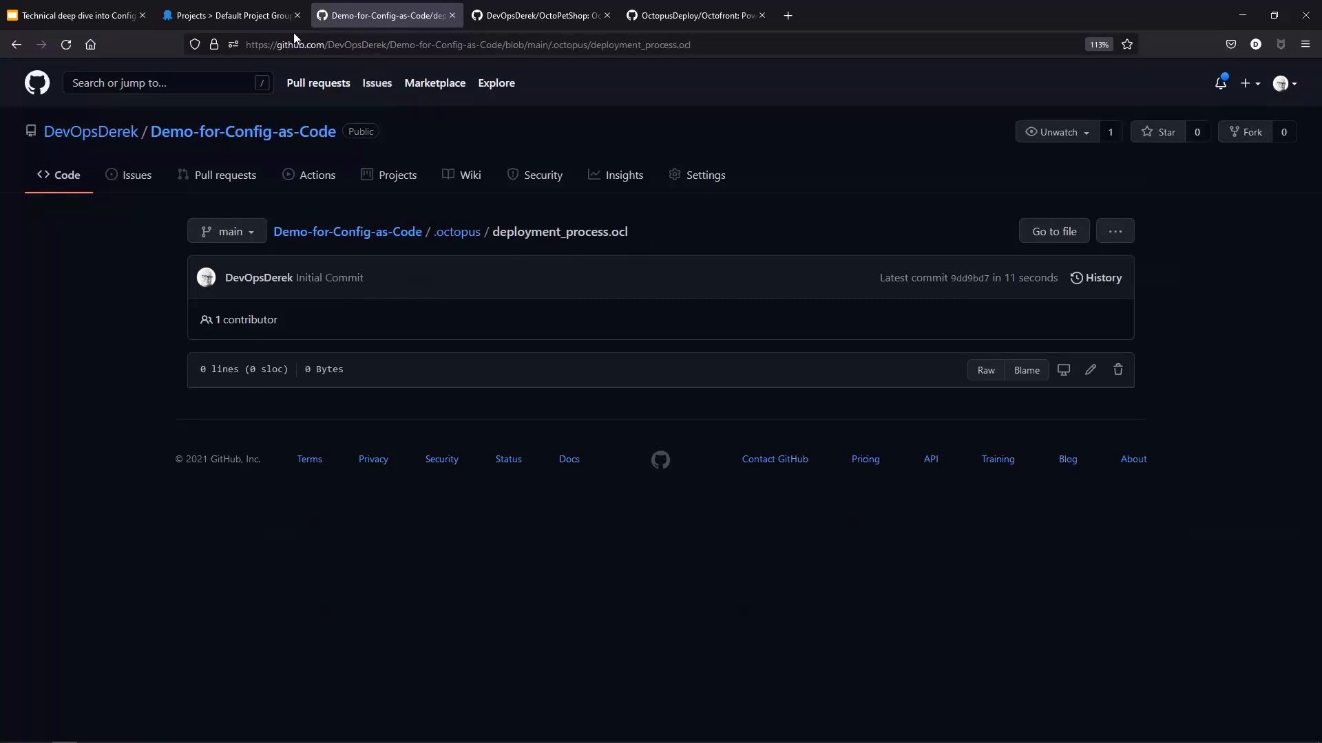
click(250, 18)
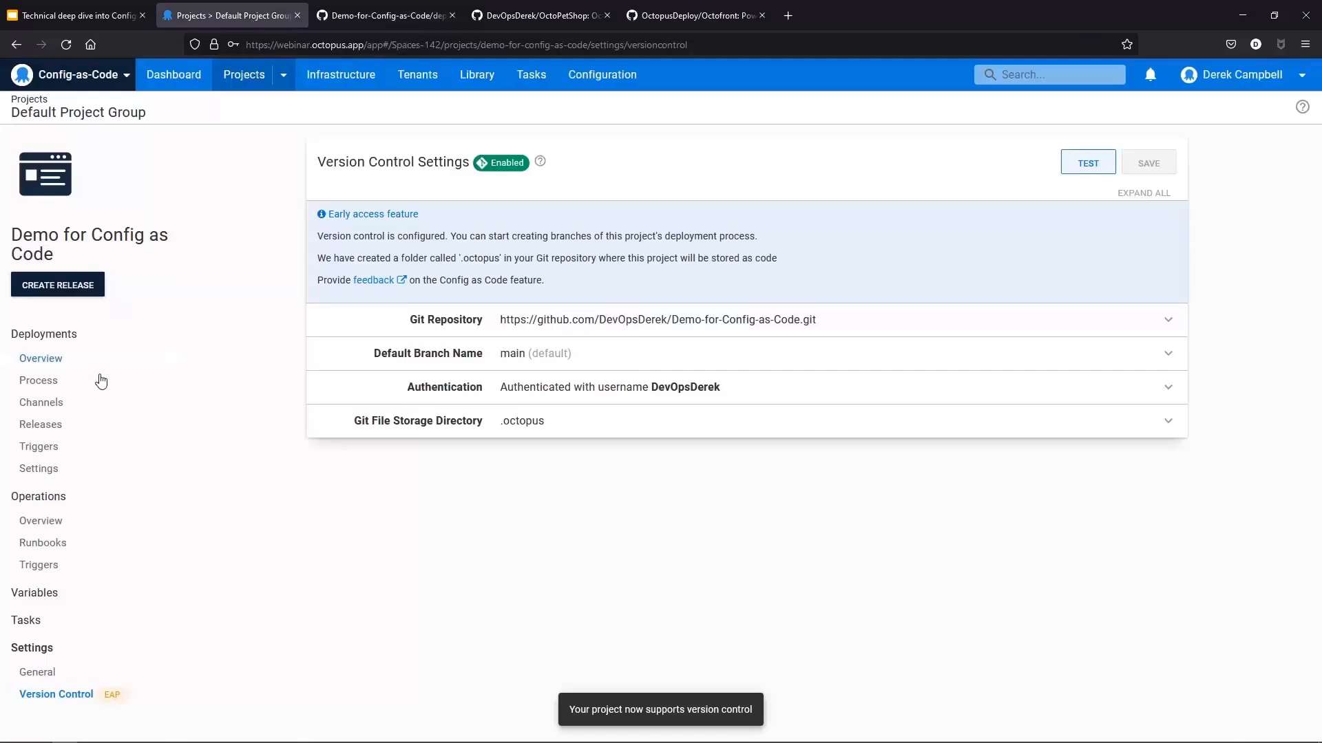
Step: Open the project's deployment process and view the Config as Code early access feedback form
click(61, 384)
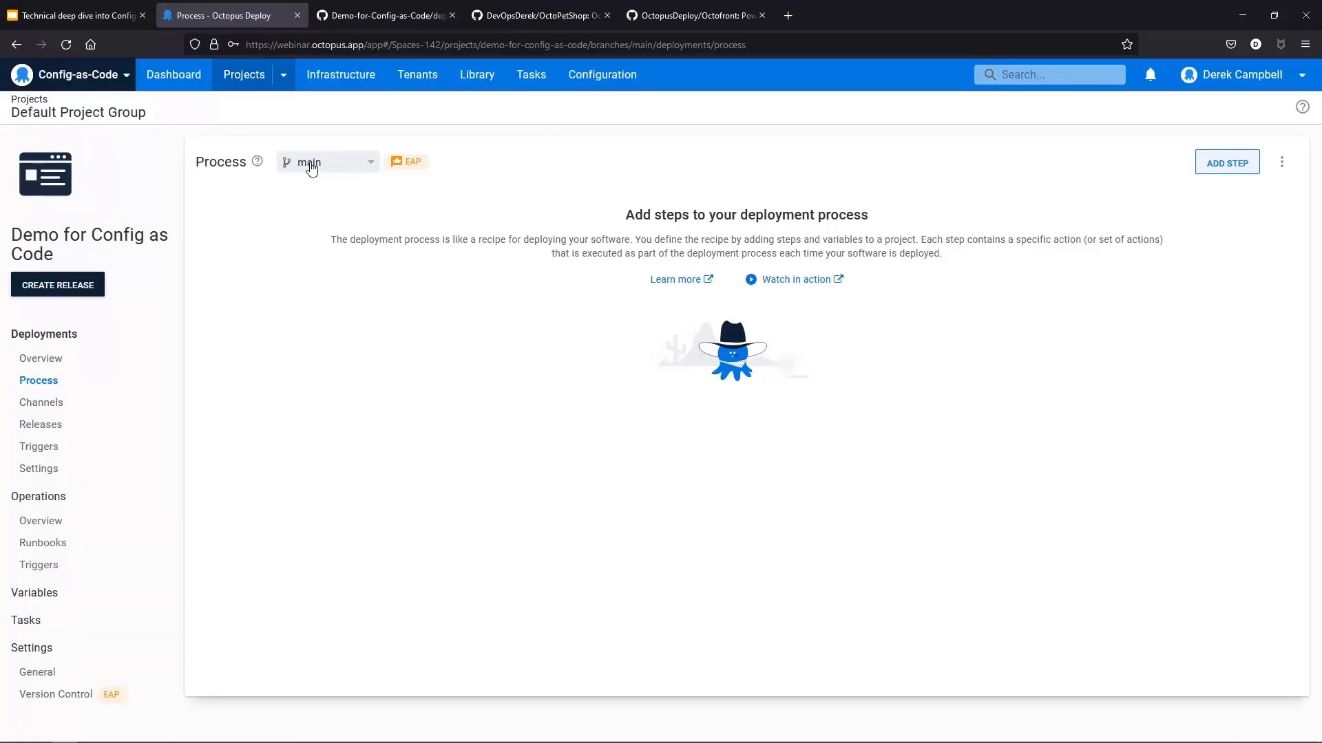
mouse_move(401, 165)
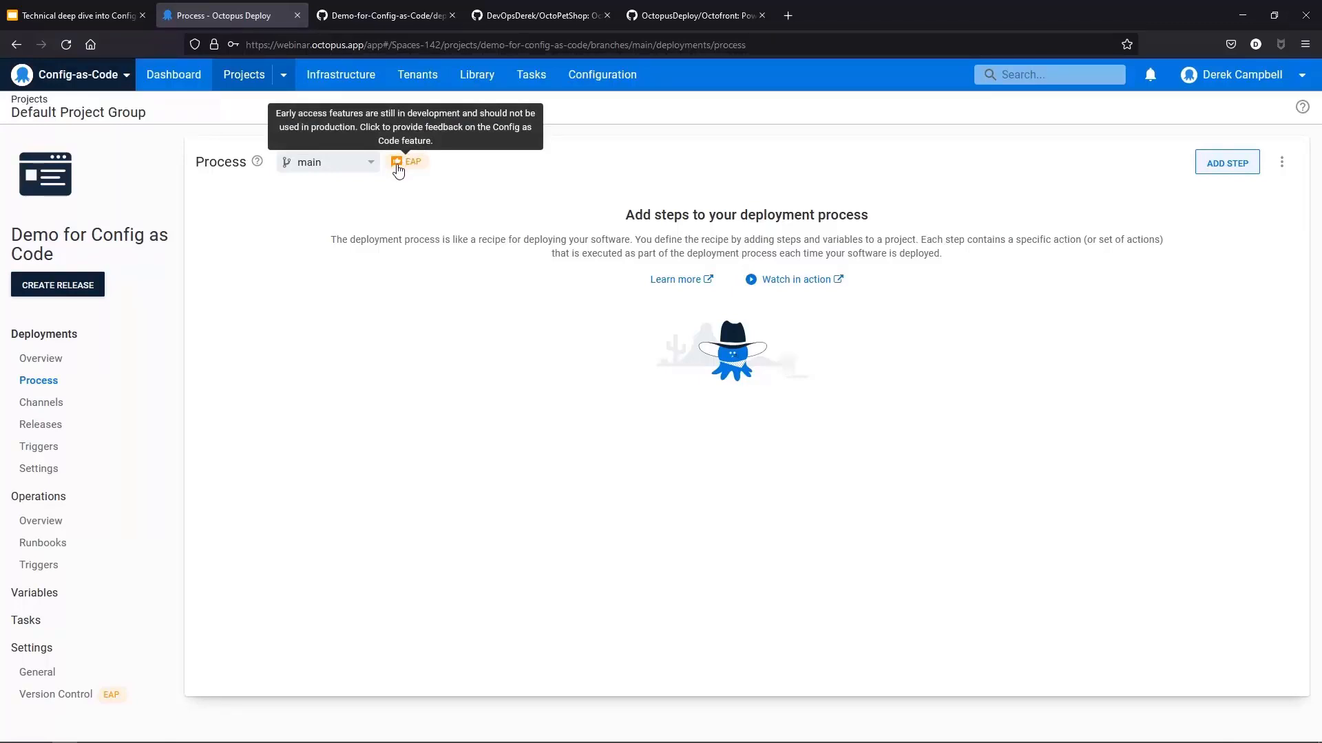
click(398, 169)
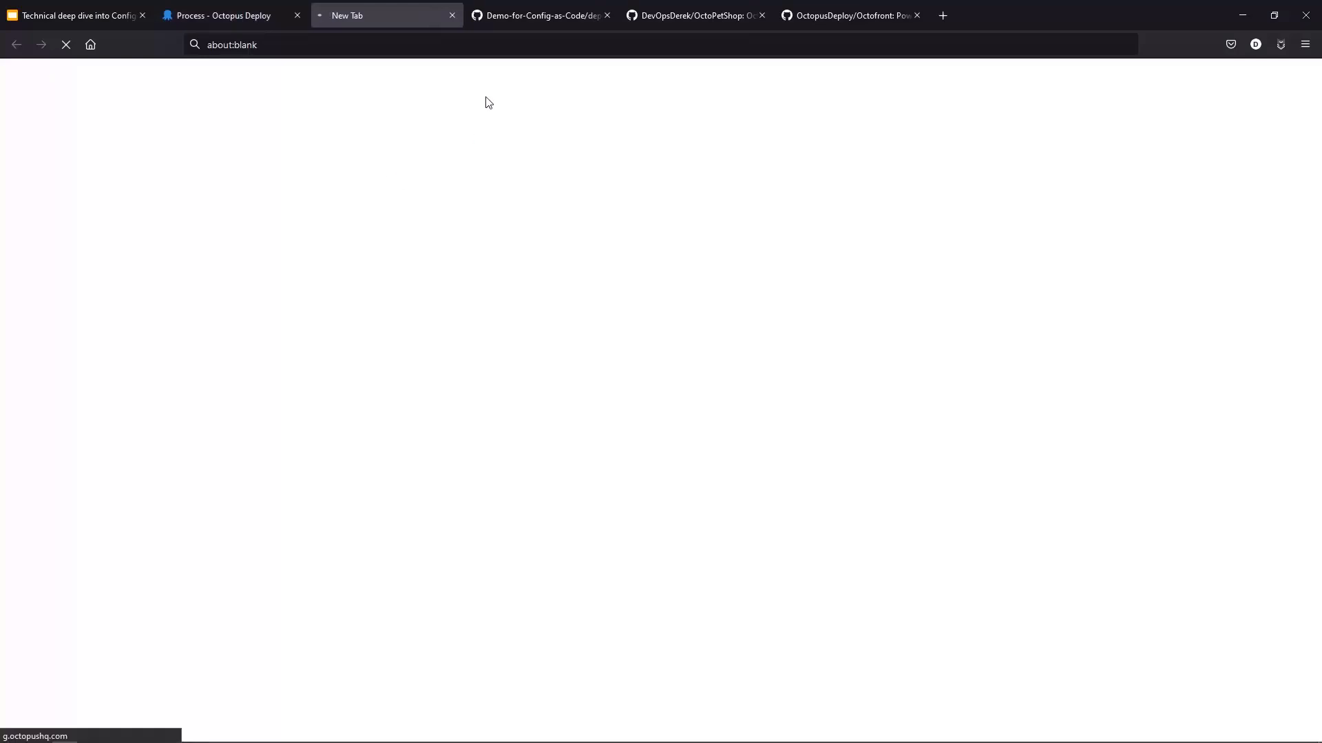
click(262, 15)
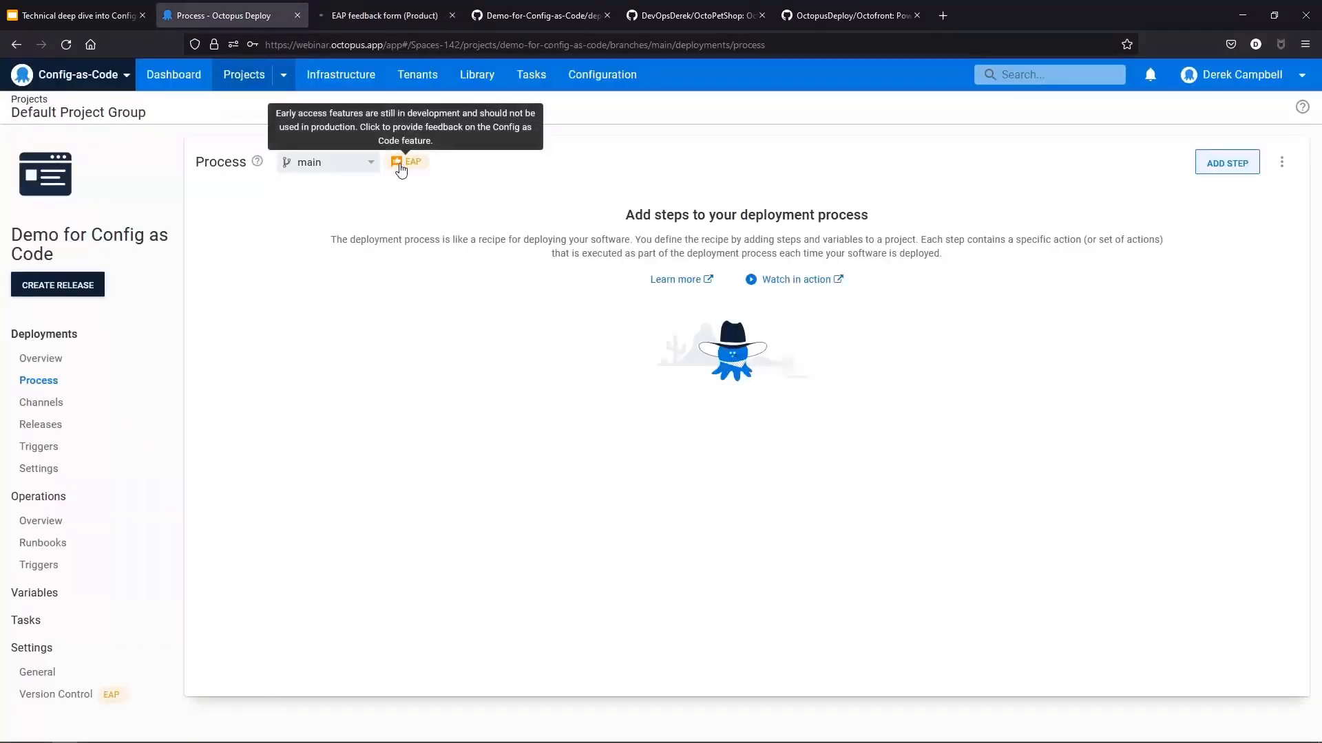
click(386, 17)
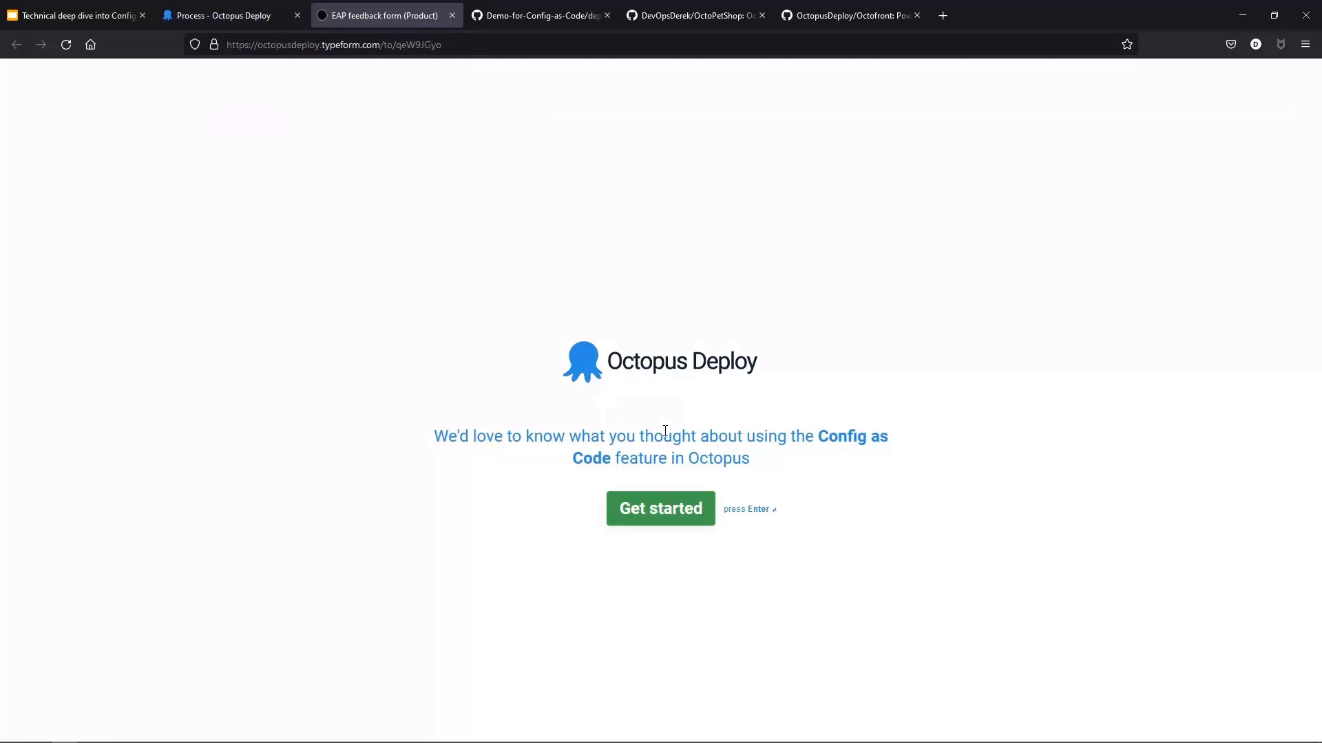
click(212, 10)
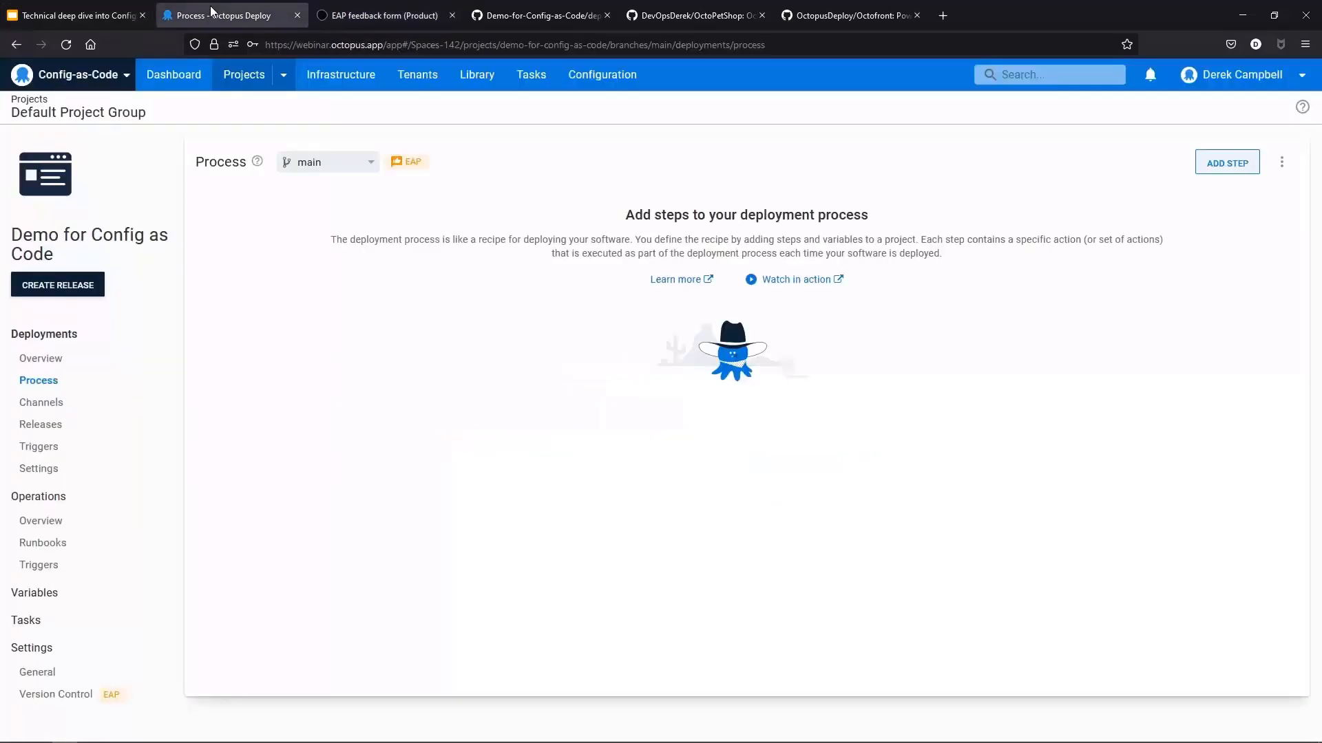
Step: Add a Manual Intervention Required step to the deployment process
click(1234, 172)
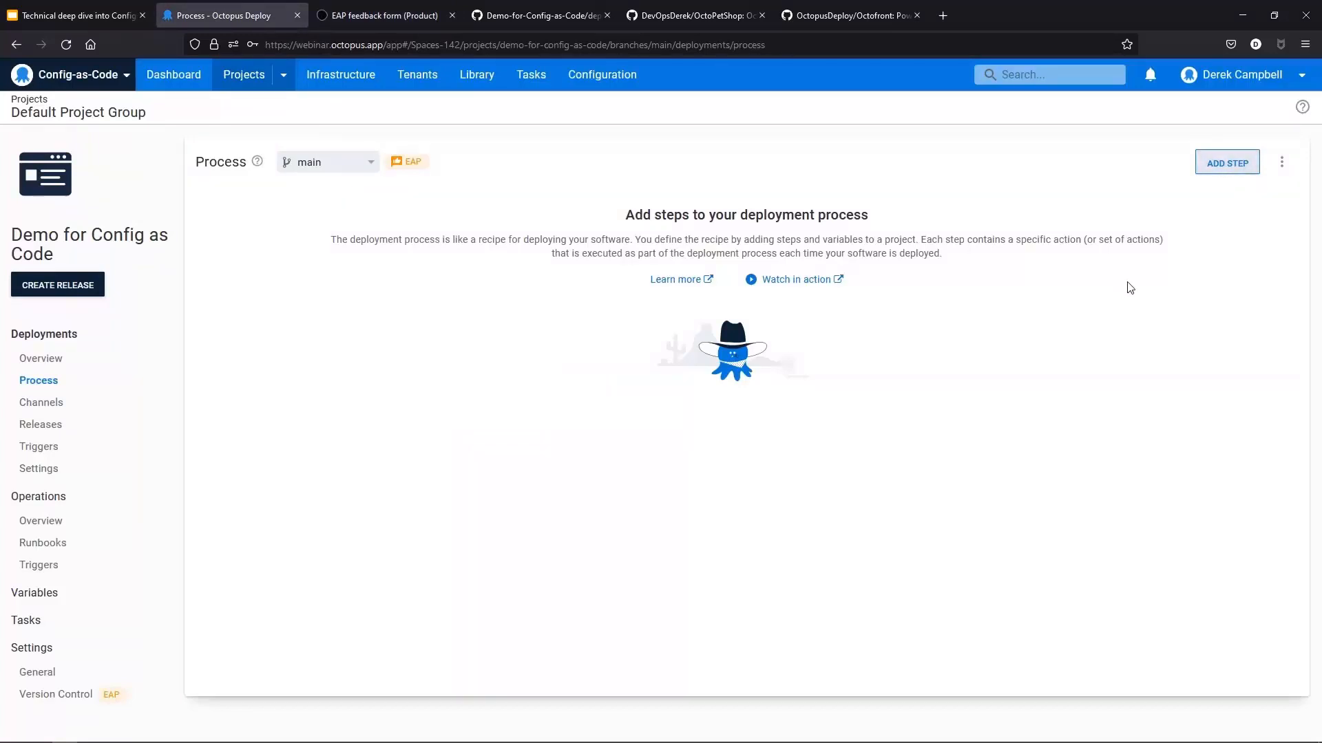
click(1228, 165)
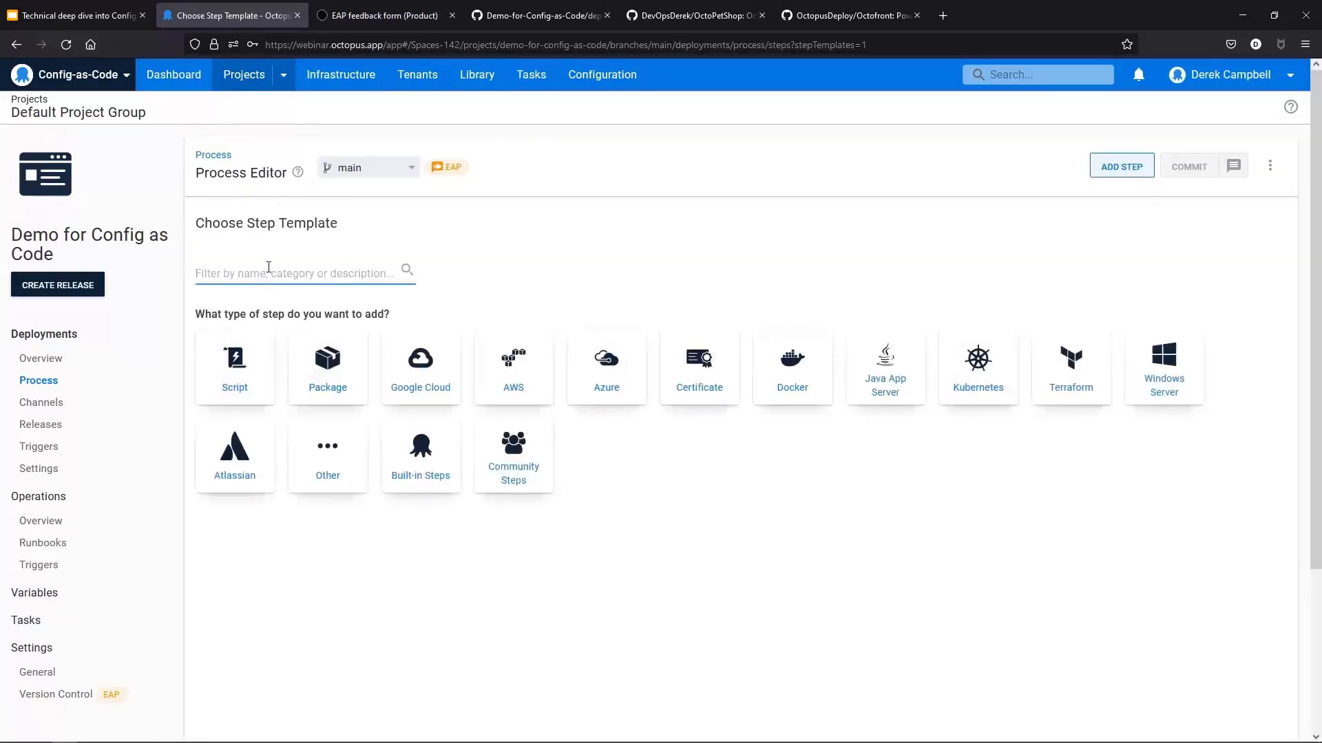
text(Manual)
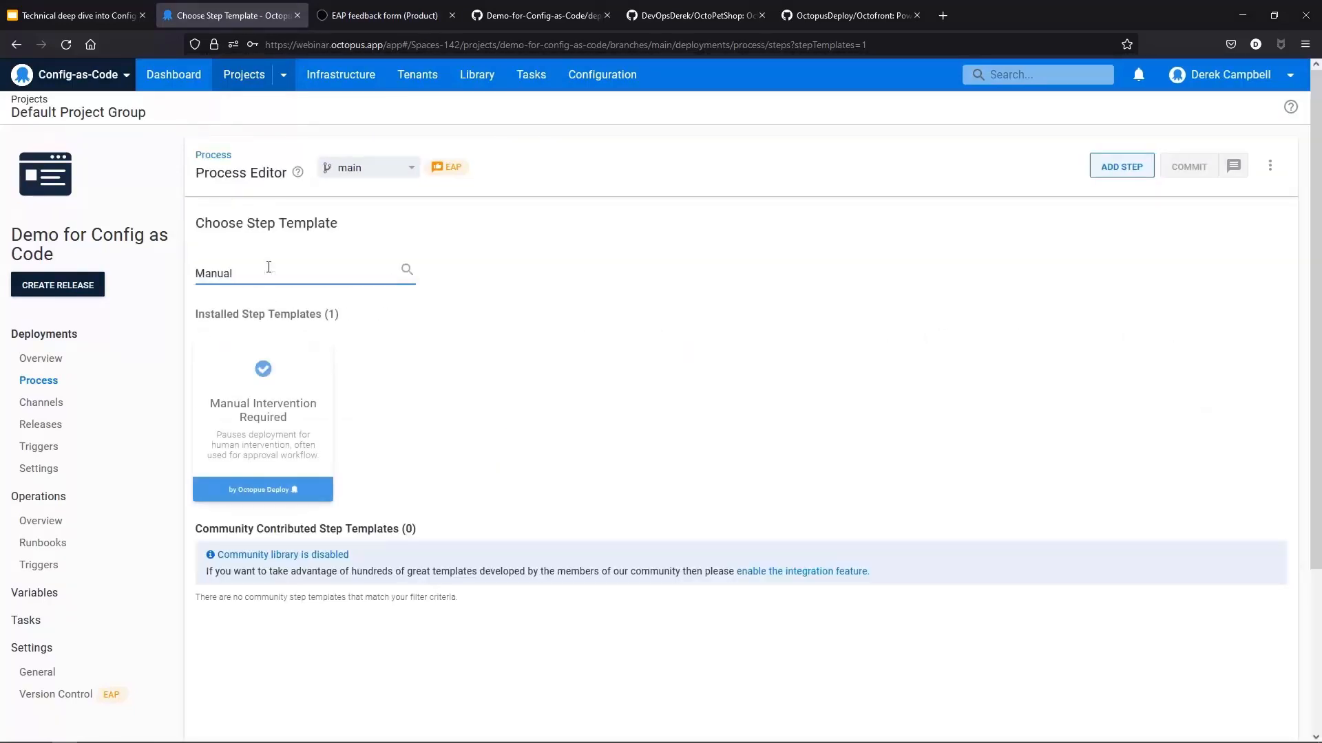
click(263, 424)
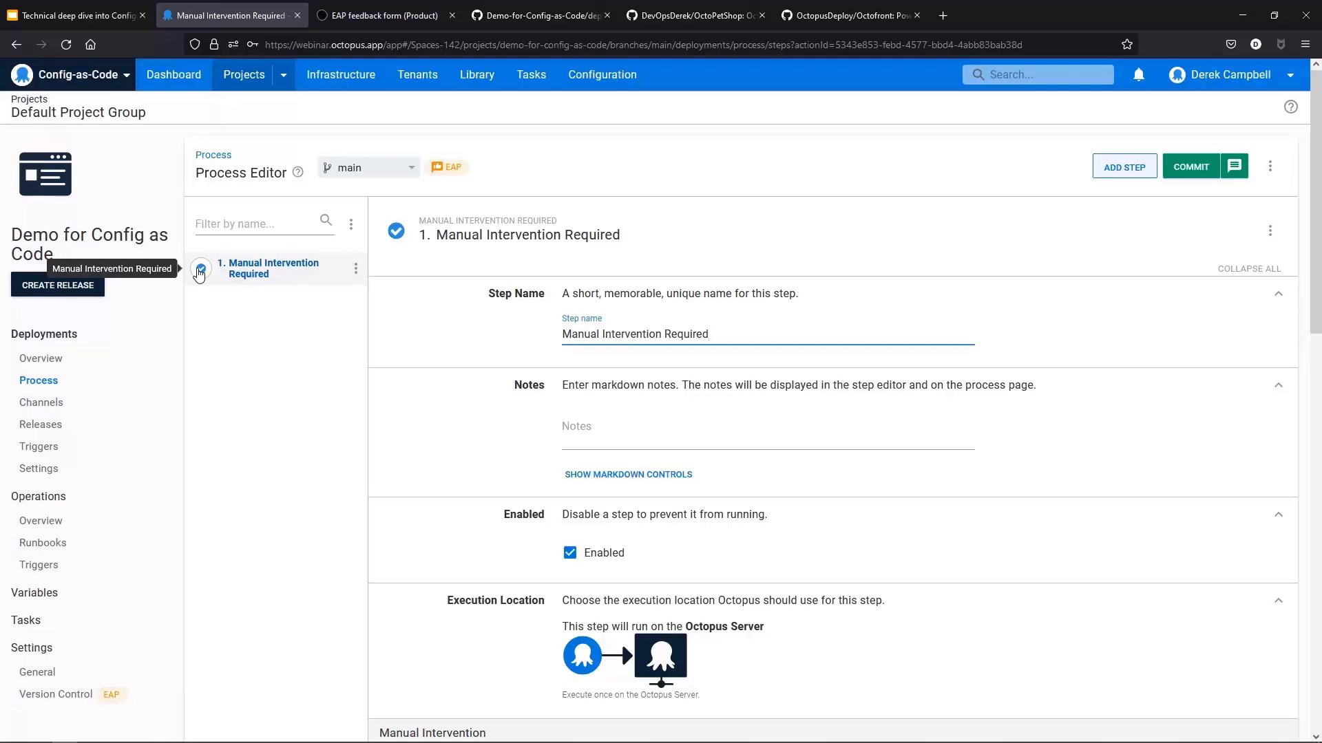
Step: Rename the manual intervention step to Please approve deployment
drag(757, 334, 521, 342)
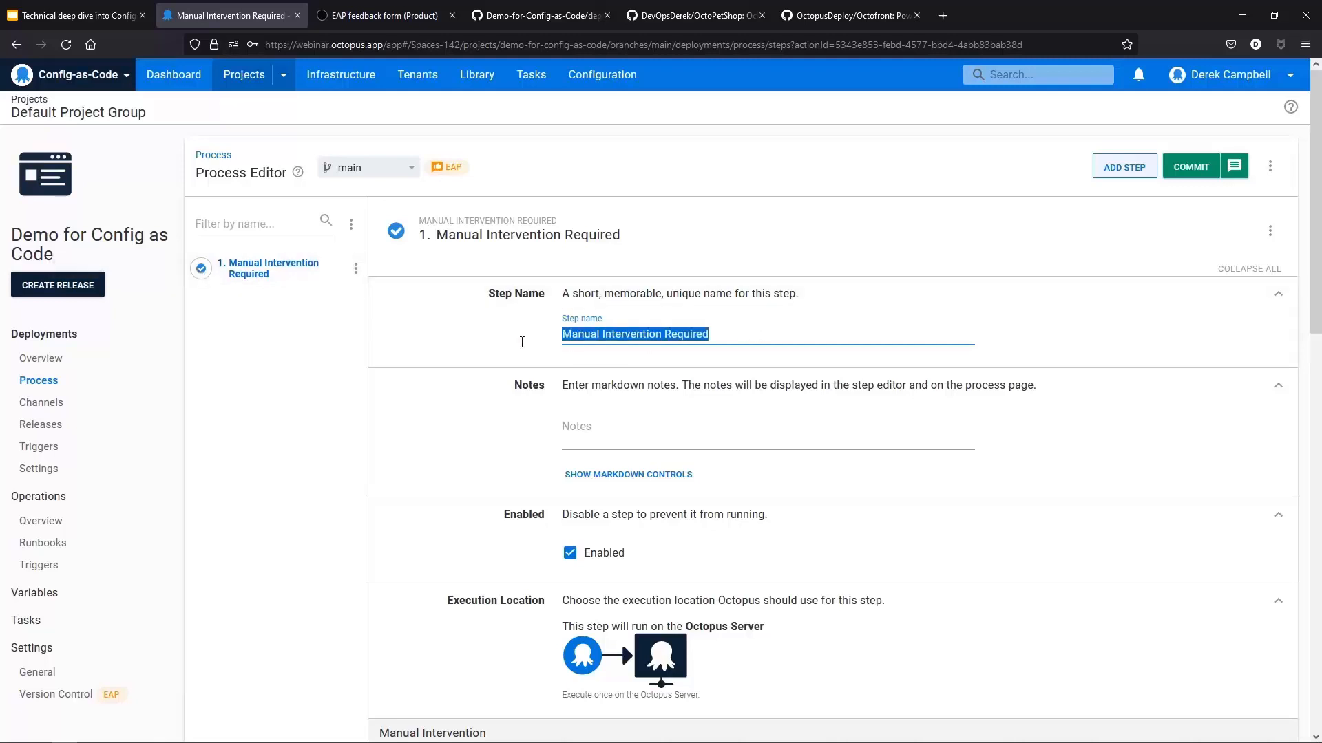
text(Please ap)
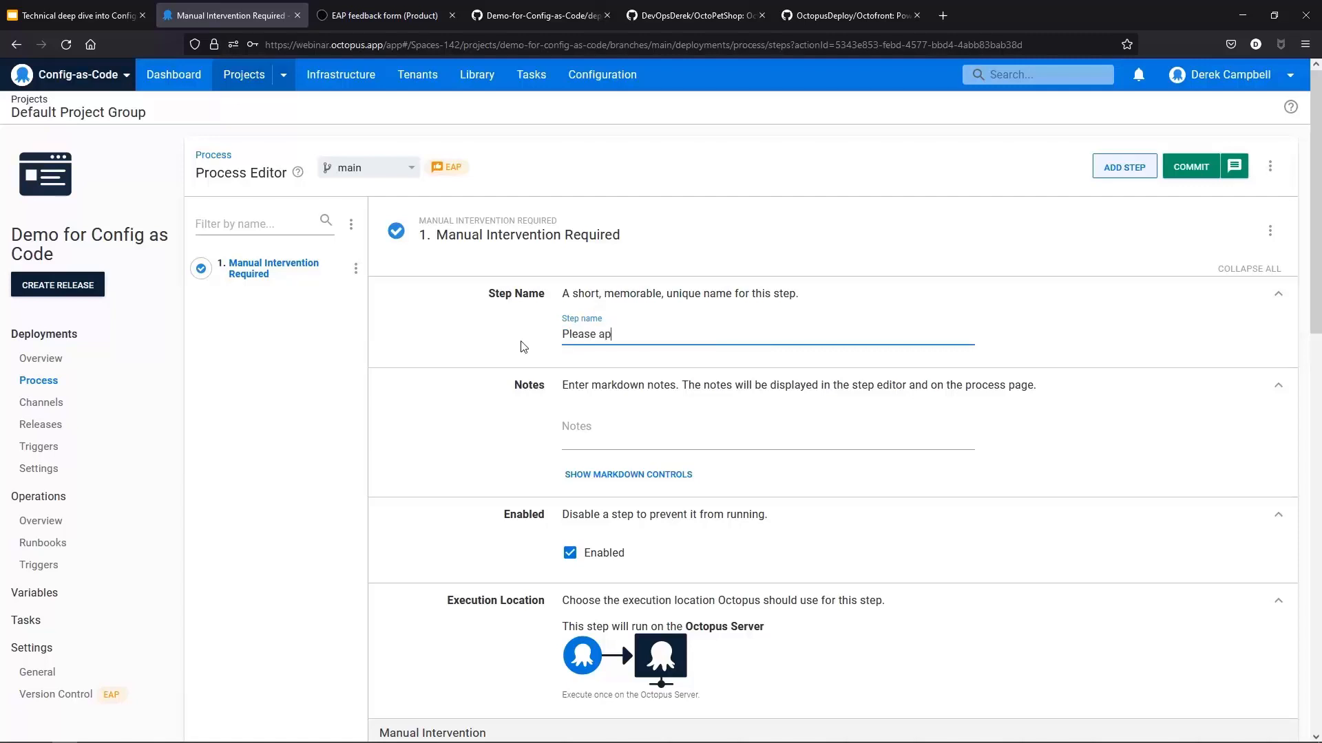
text(prove)
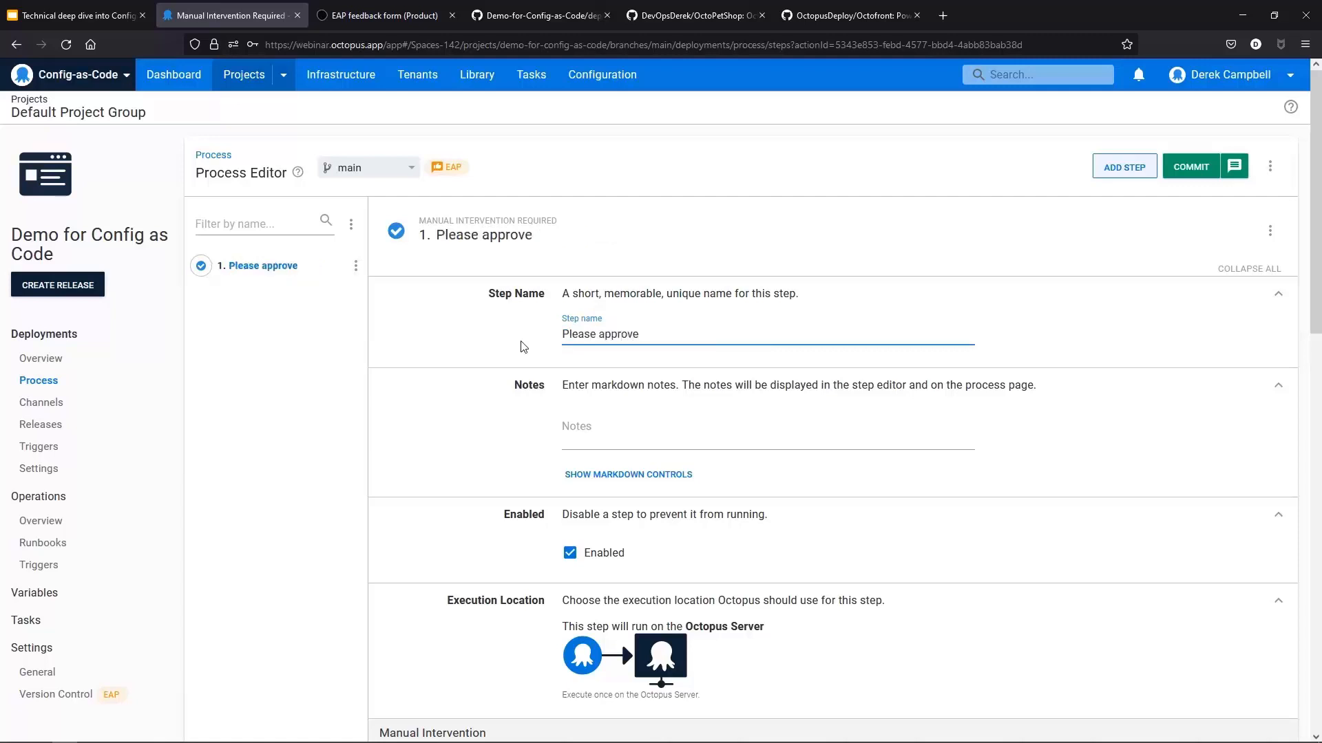
text( deployment)
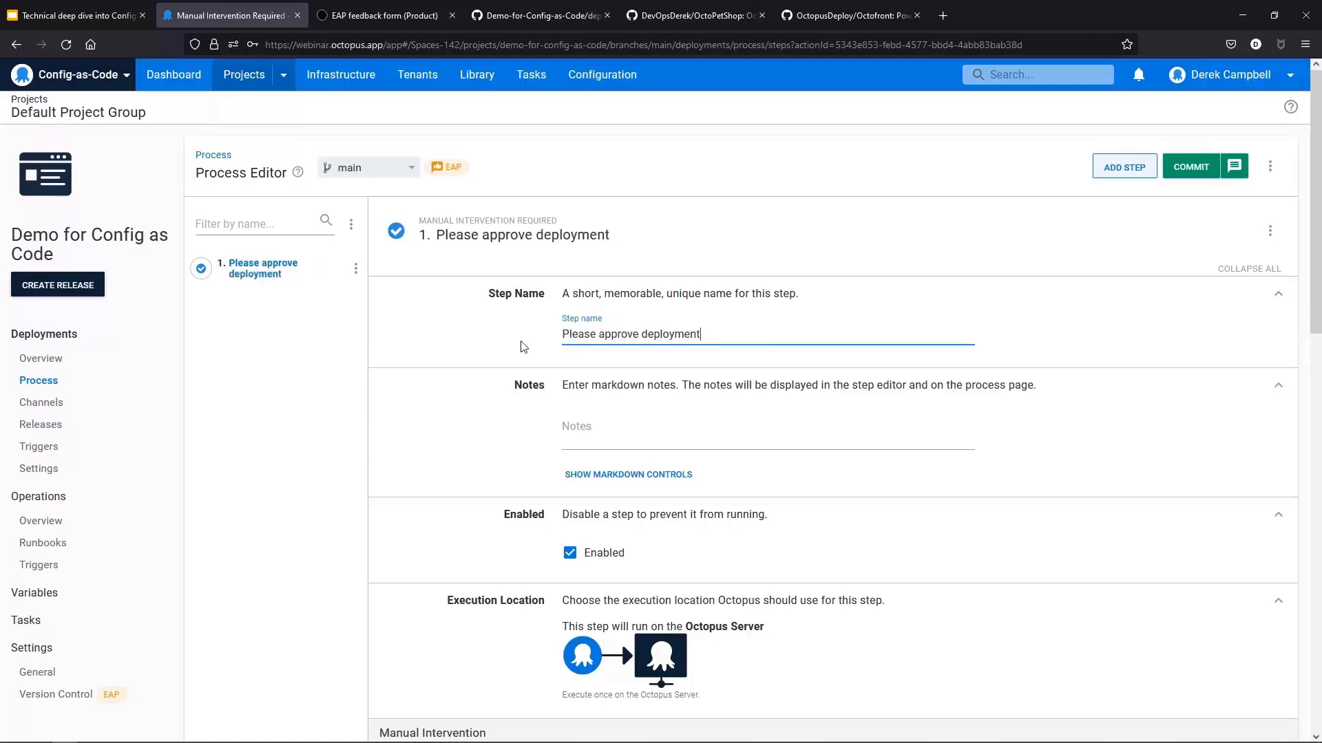
Step: Enter Please check deployment as the manual intervention instructions
scroll(865, 369, down, 4)
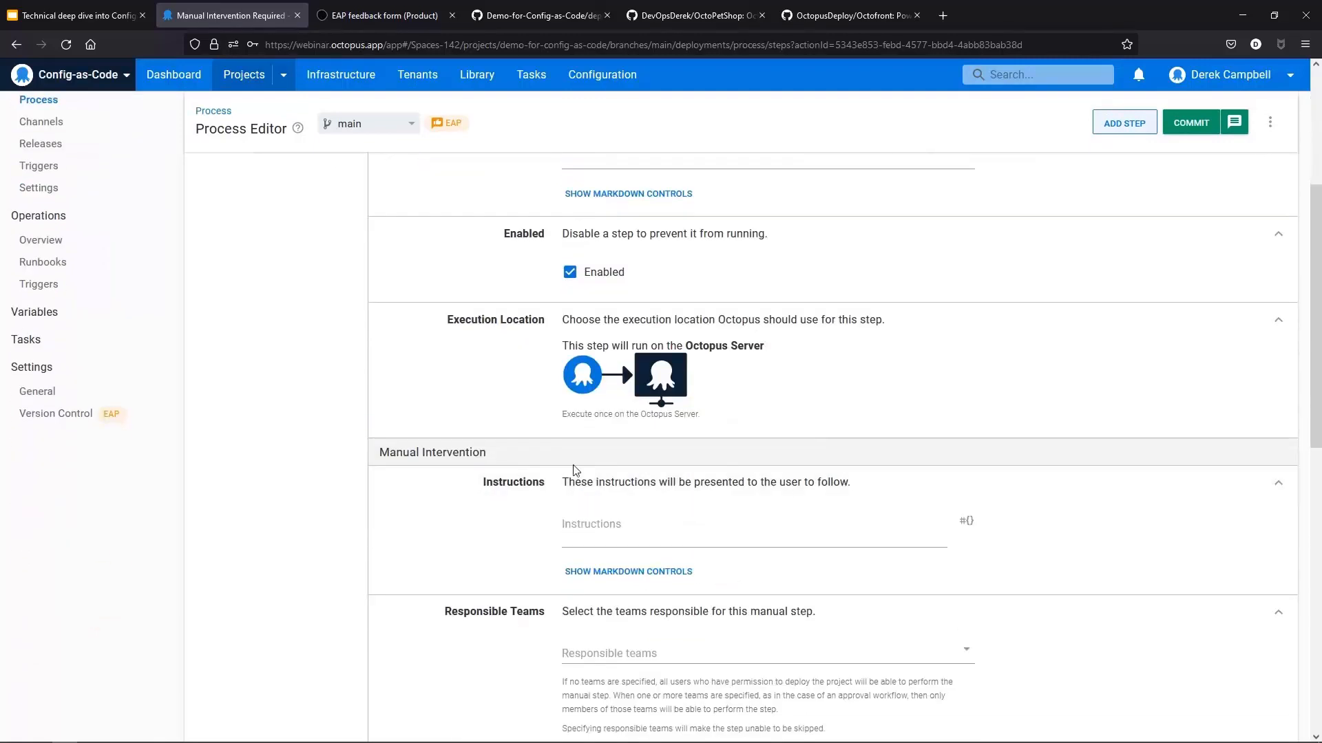
click(618, 526)
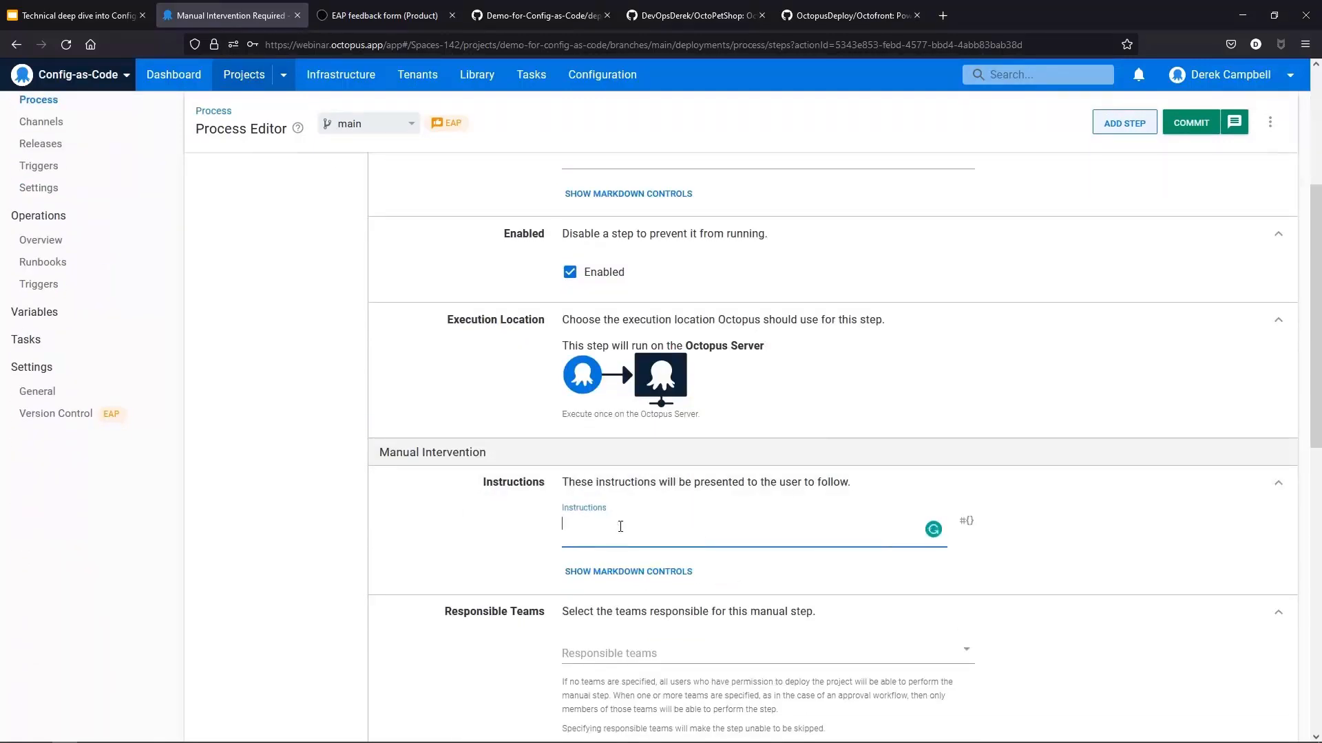
text(Please check deployment)
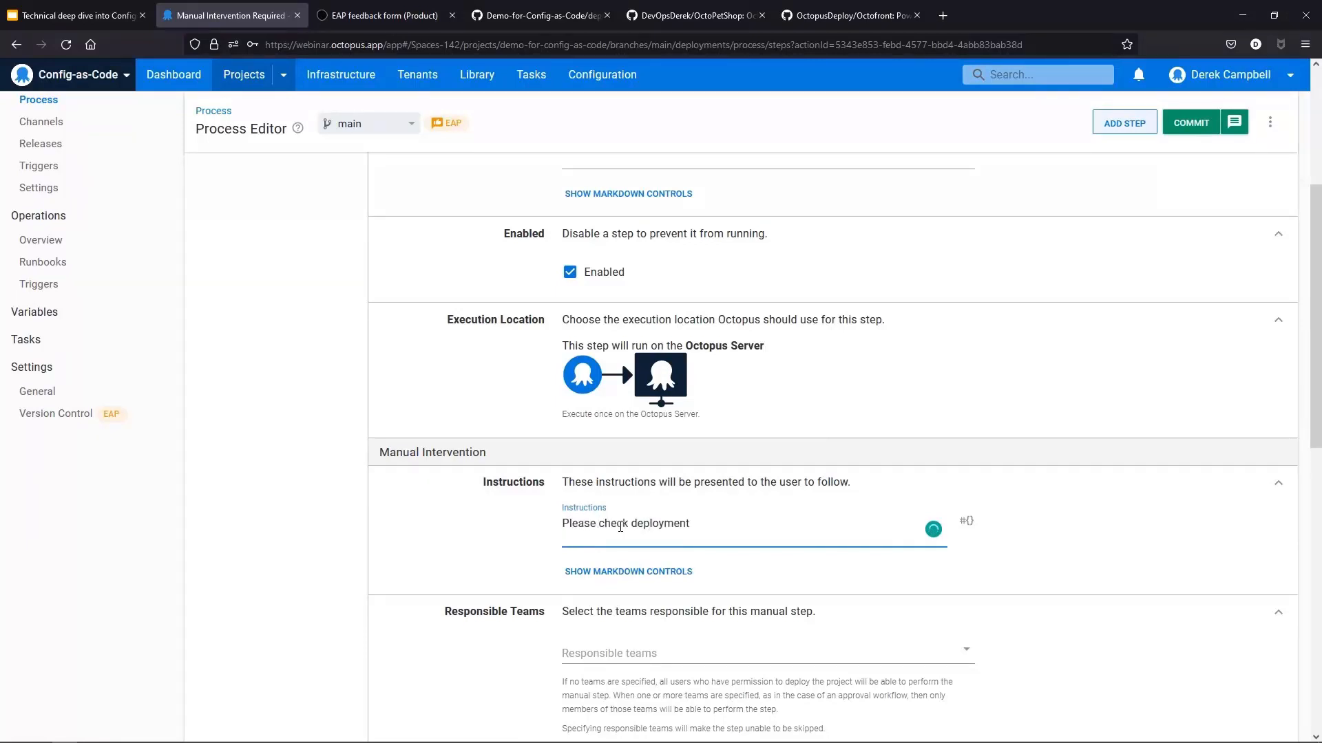
Step: Assign Space Managers as the responsible team for the manual step
scroll(735, 570, down, 1)
click(826, 578)
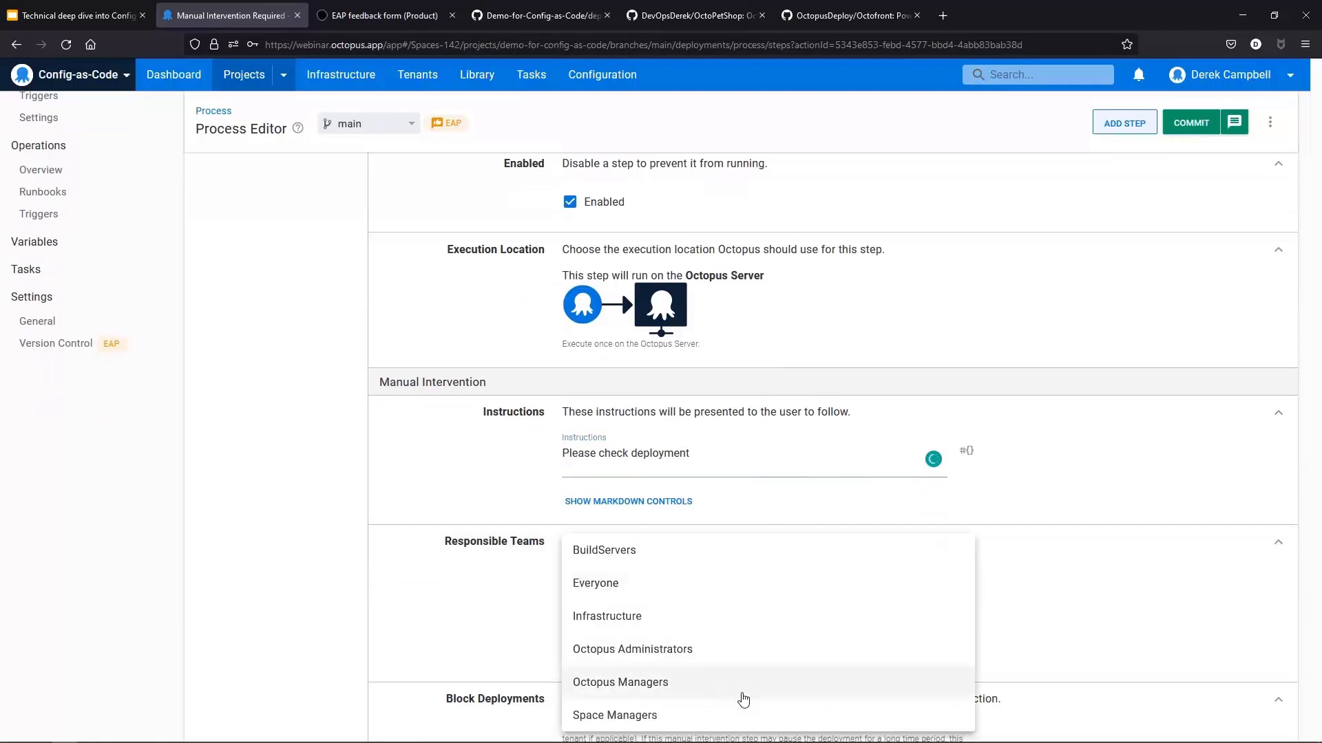
click(687, 715)
Step: Commit the process change to main with the summary Adding in Manual Intervention step
scroll(695, 644, down, 4)
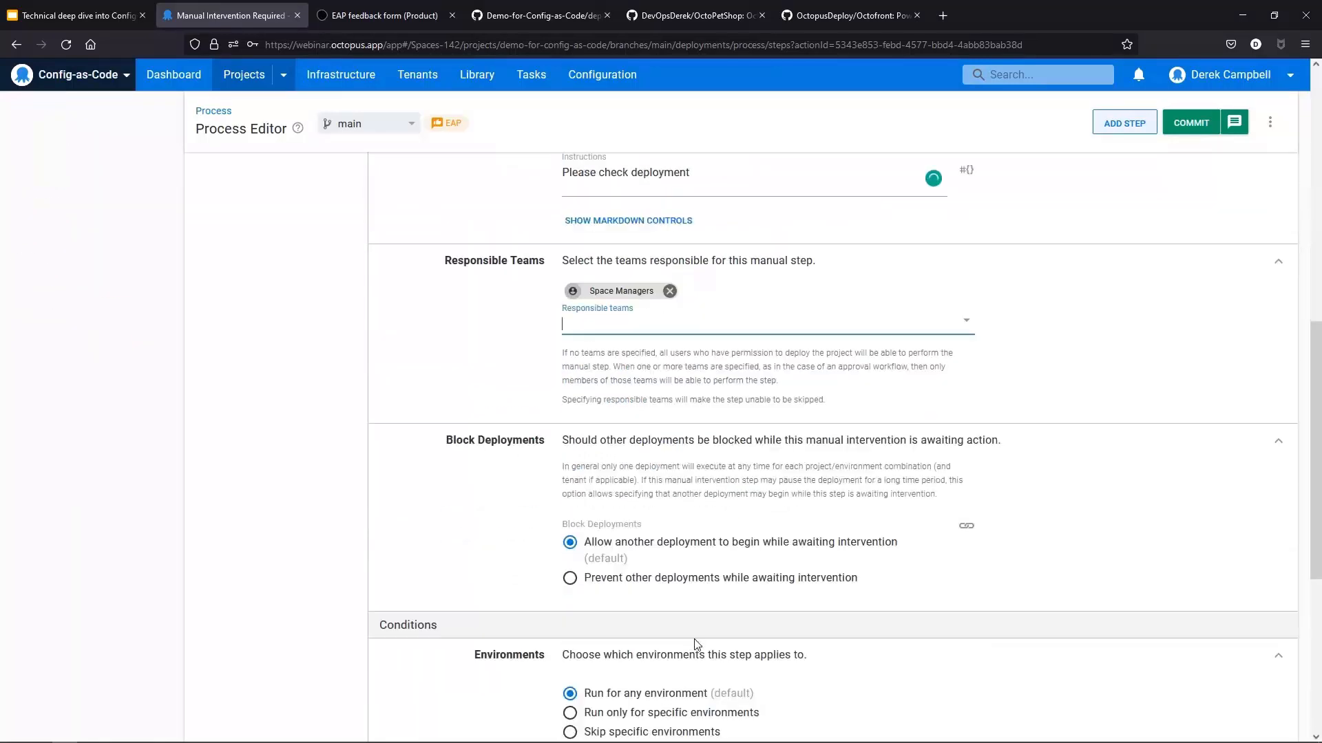
scroll(640, 663, down, 4)
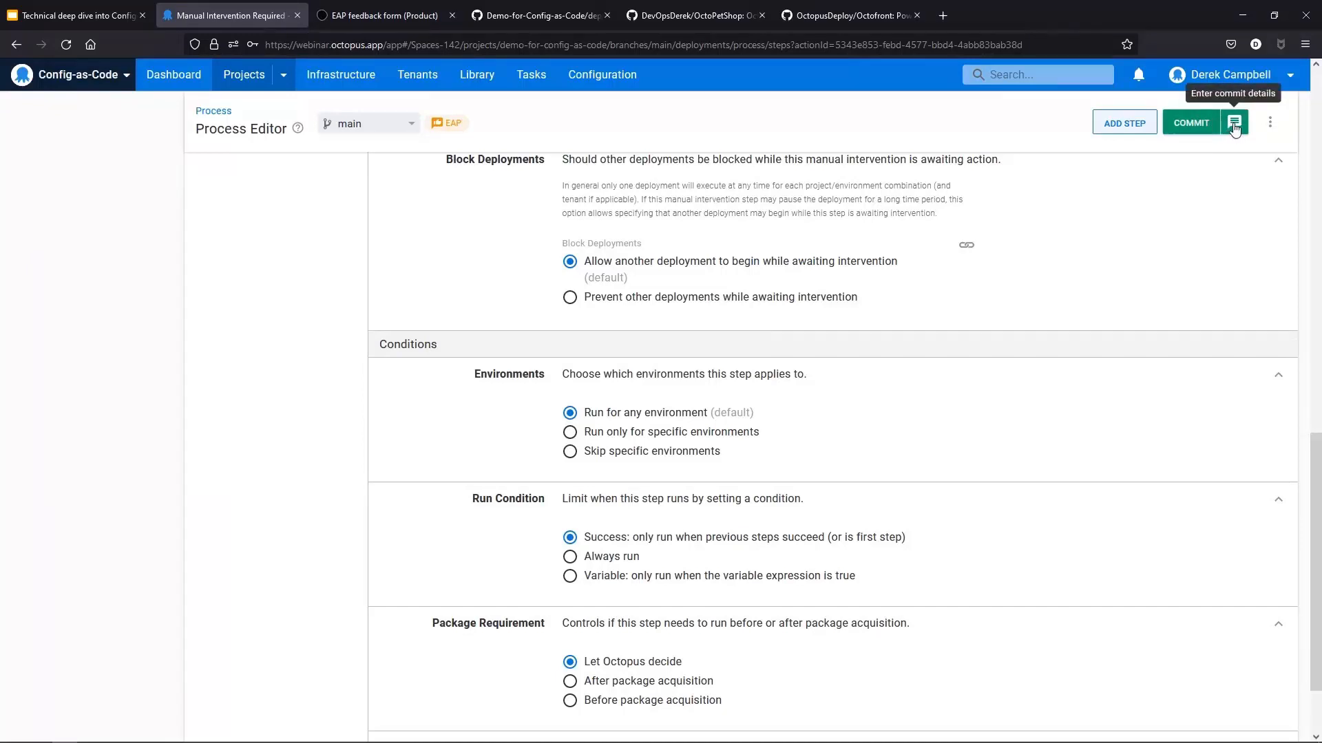
click(1234, 125)
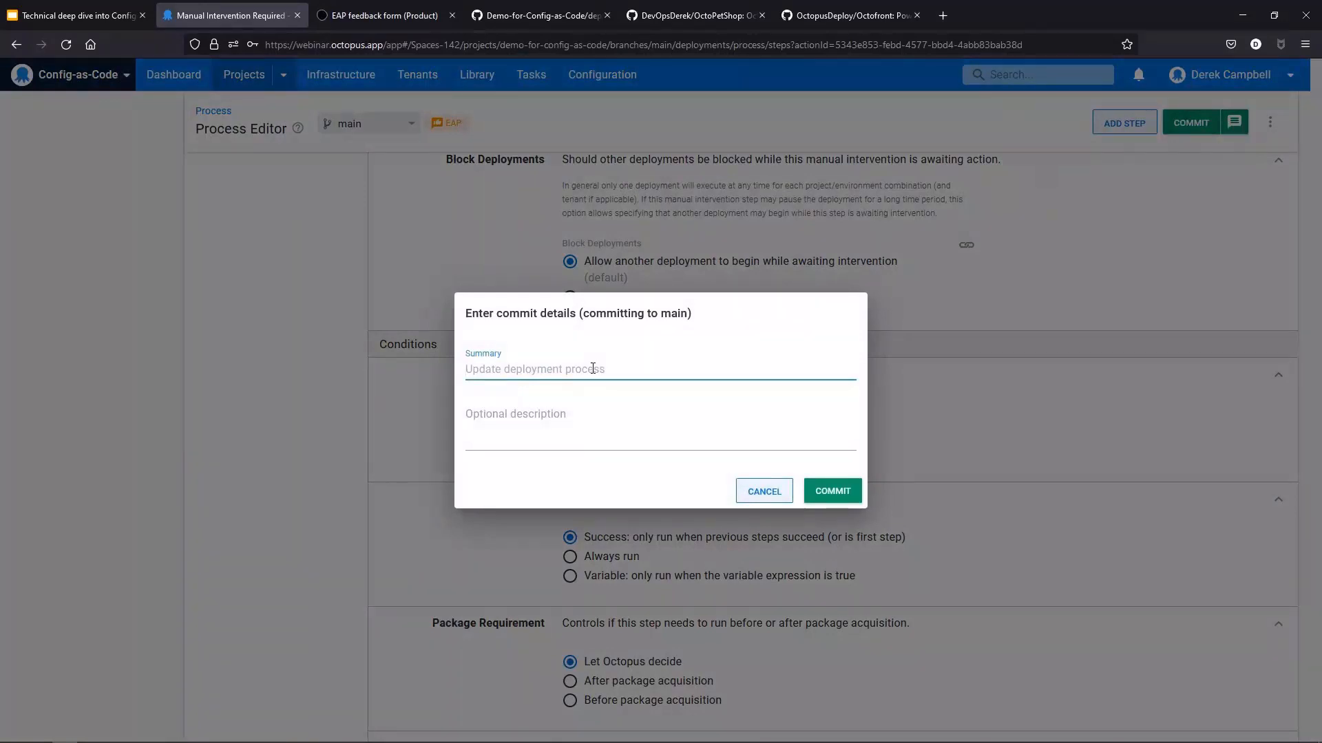
text(Adding in Manual Intervention step)
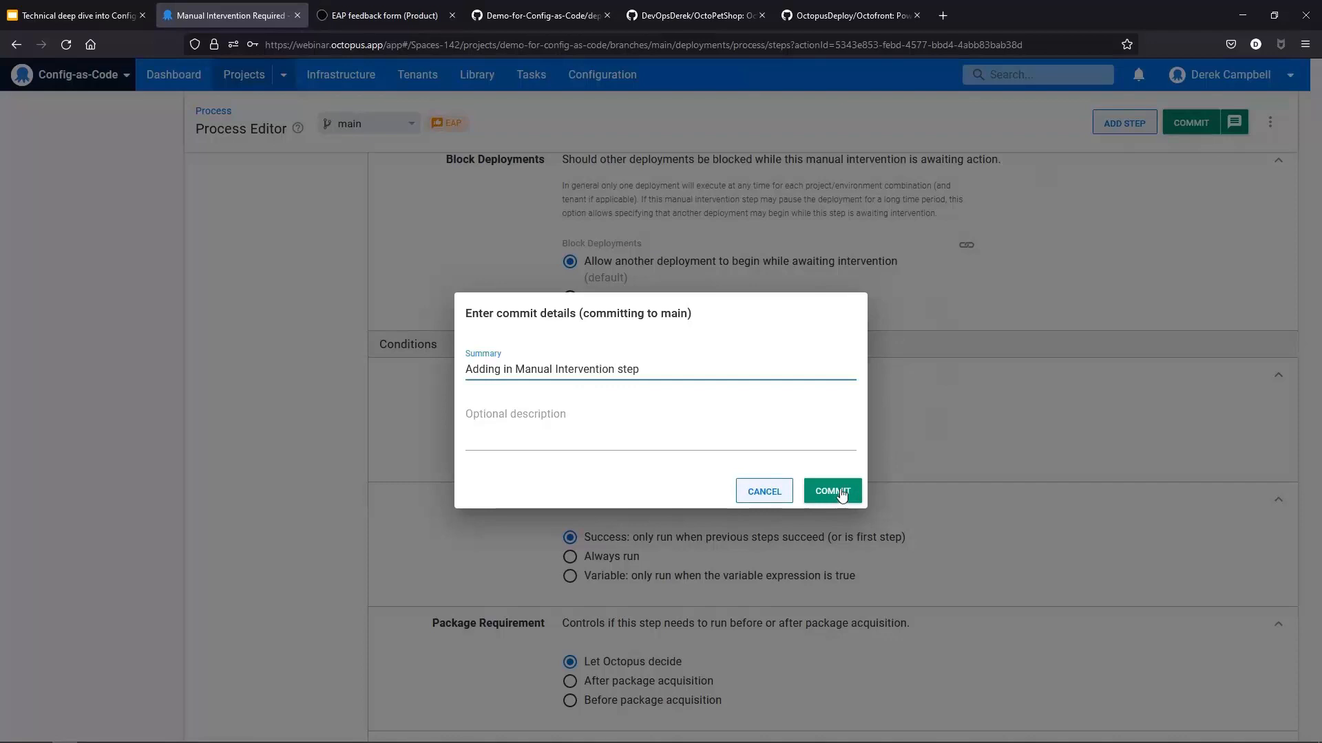
click(841, 493)
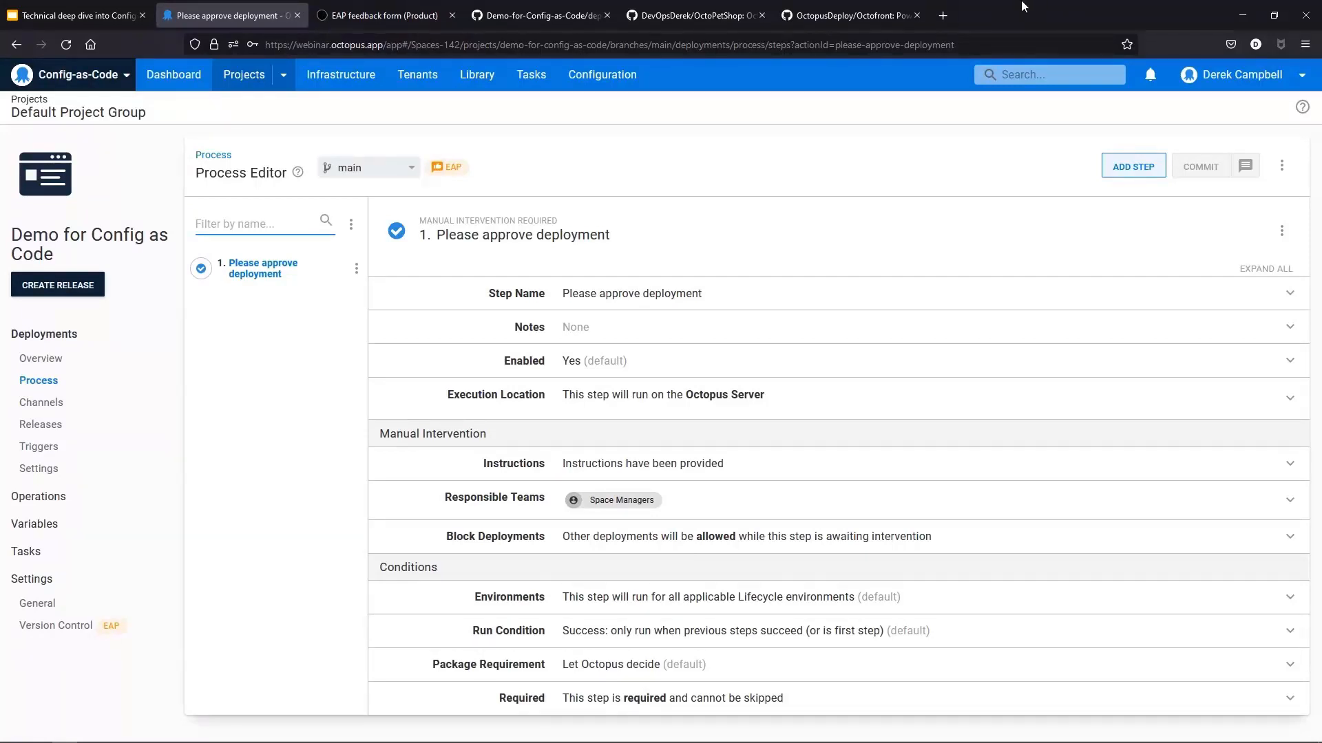
Step: Add a Run a Script step to the deployment process
click(1130, 163)
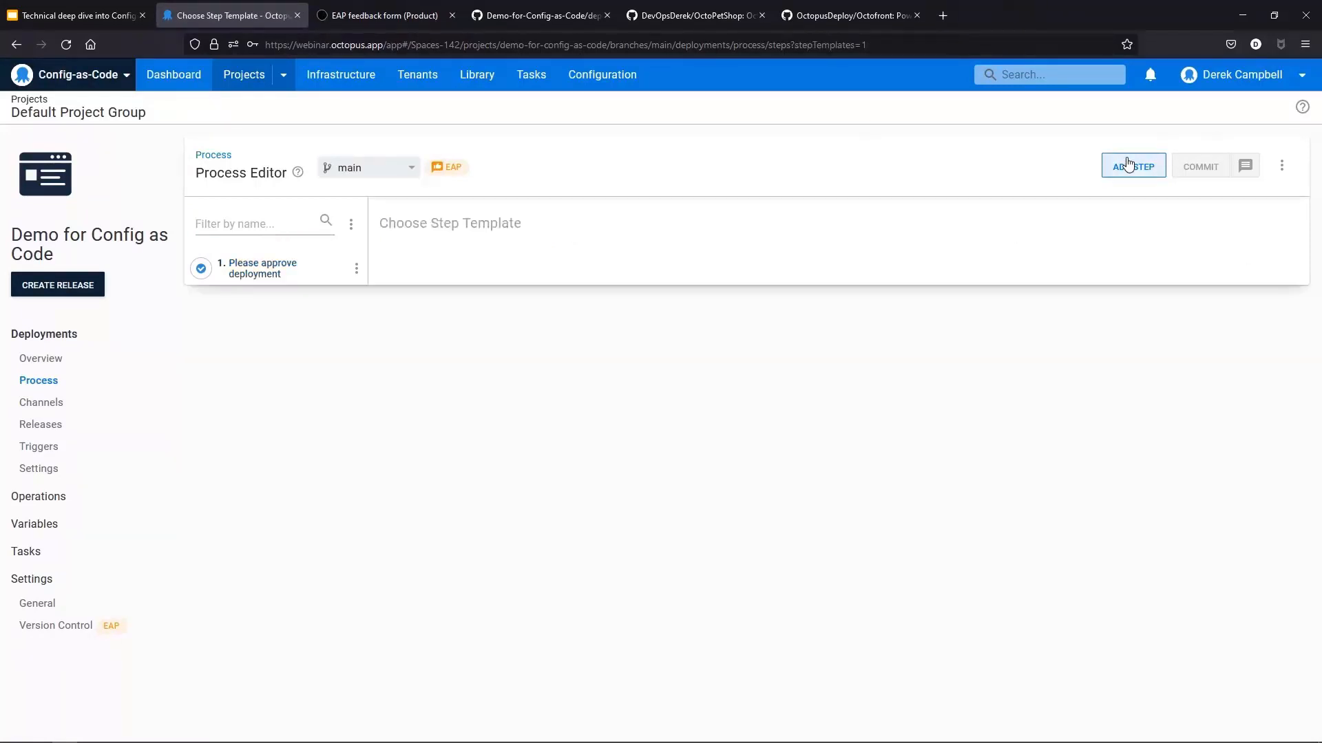
click(403, 389)
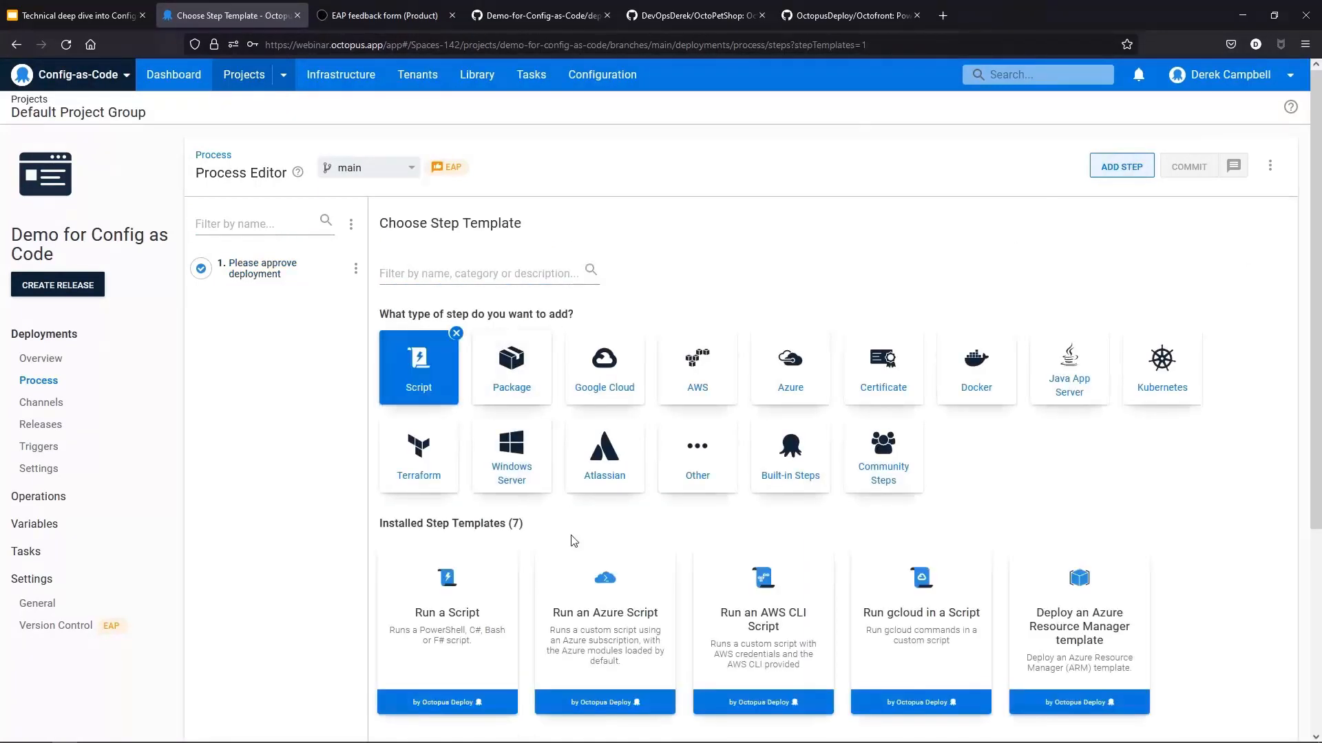
click(446, 634)
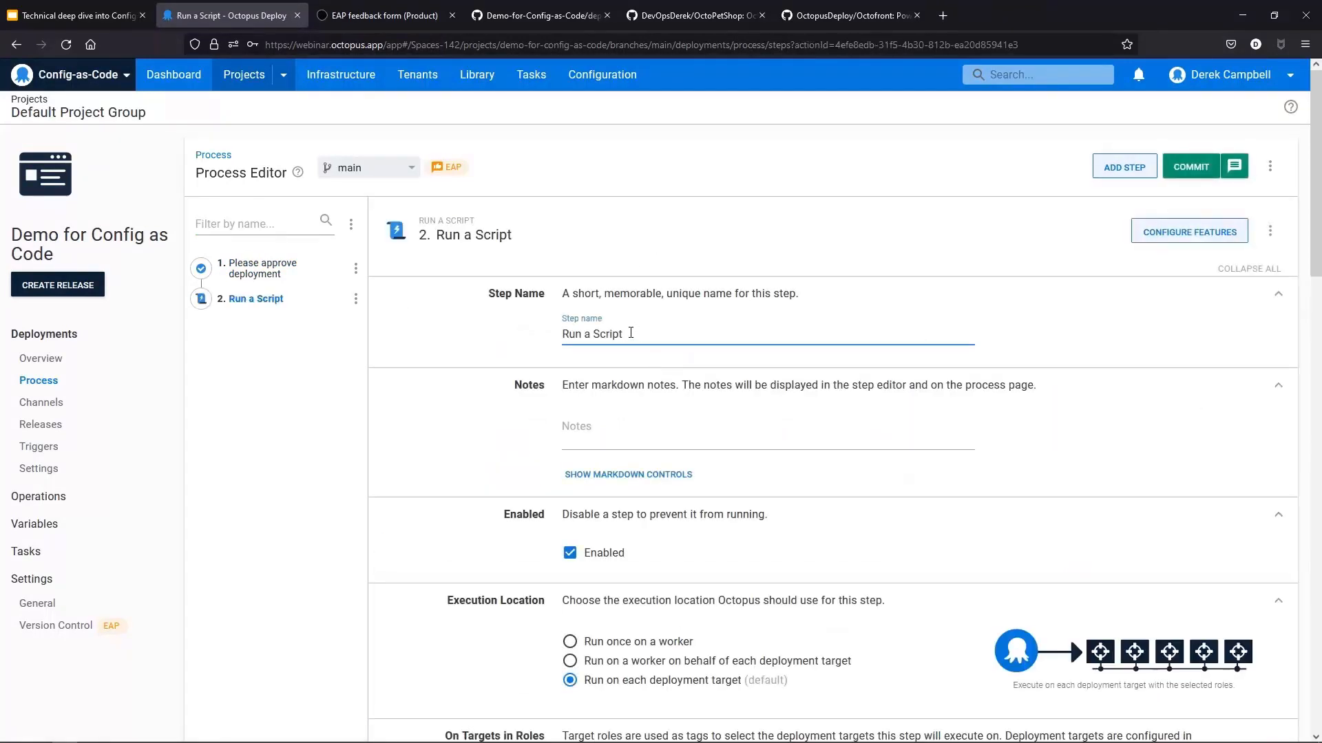
Step: Rename the script step to Run a hello world script
drag(630, 333, 532, 331)
text(Run a hello)
text(world script)
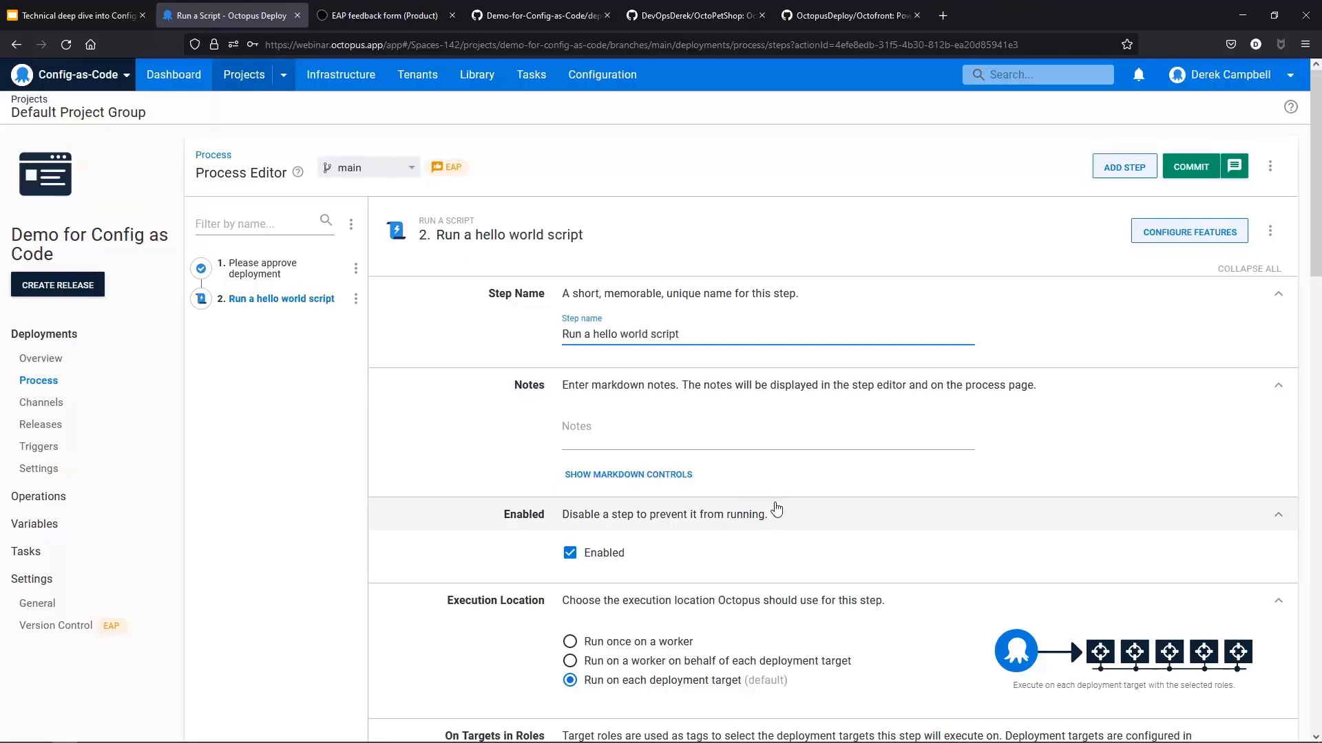
Step: Set the script step to run on targets with the Bastion role
scroll(773, 519, down, 6)
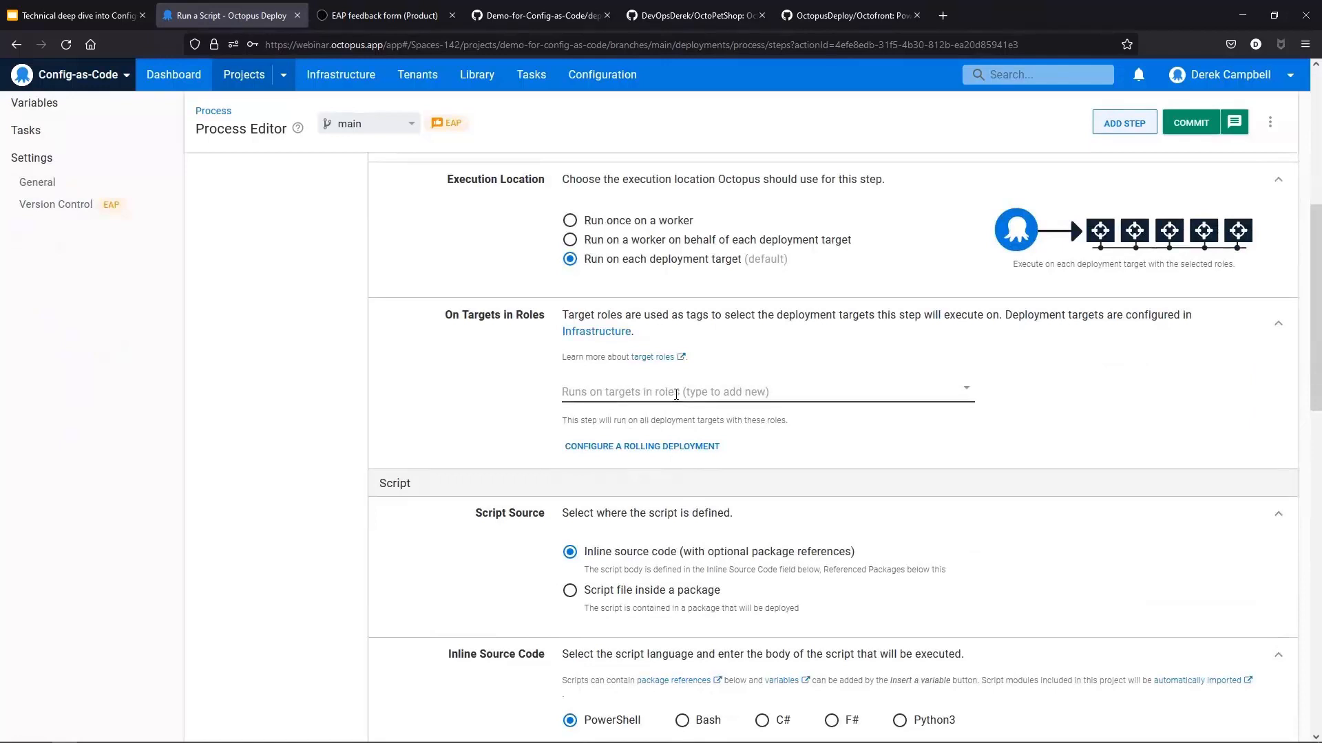
click(676, 393)
click(653, 434)
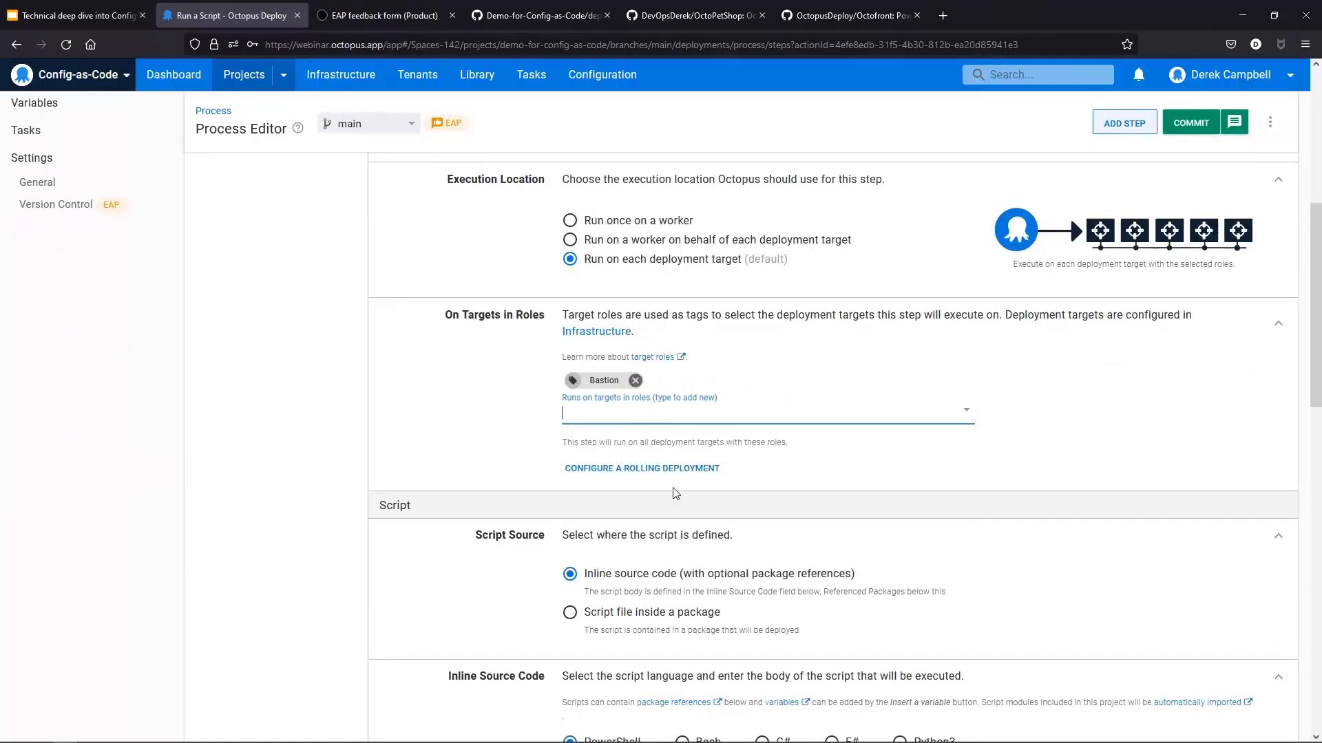
scroll(675, 489, up, 3)
scroll(749, 452, up, 3)
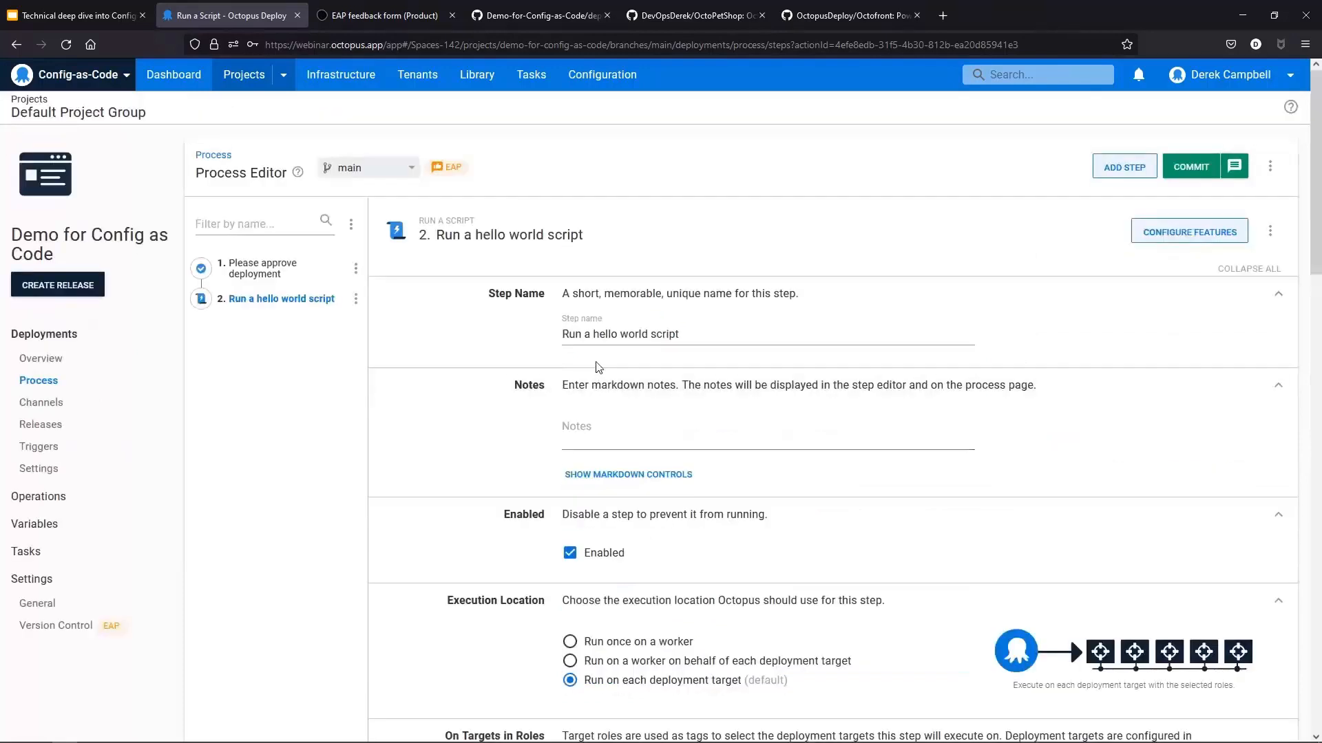
Step: Enter the inline PowerShell script Write-Host "Hello World" for the script step and commit the change
scroll(626, 416, down, 10)
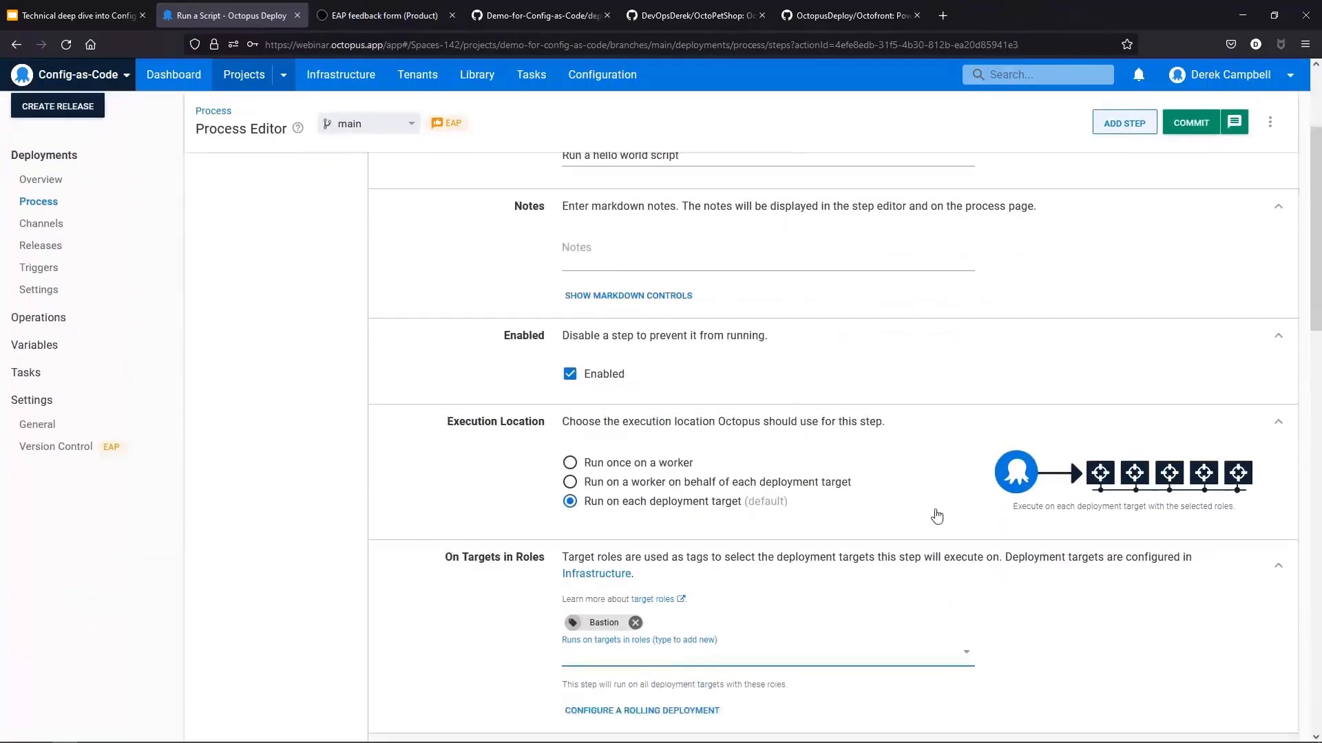
click(704, 528)
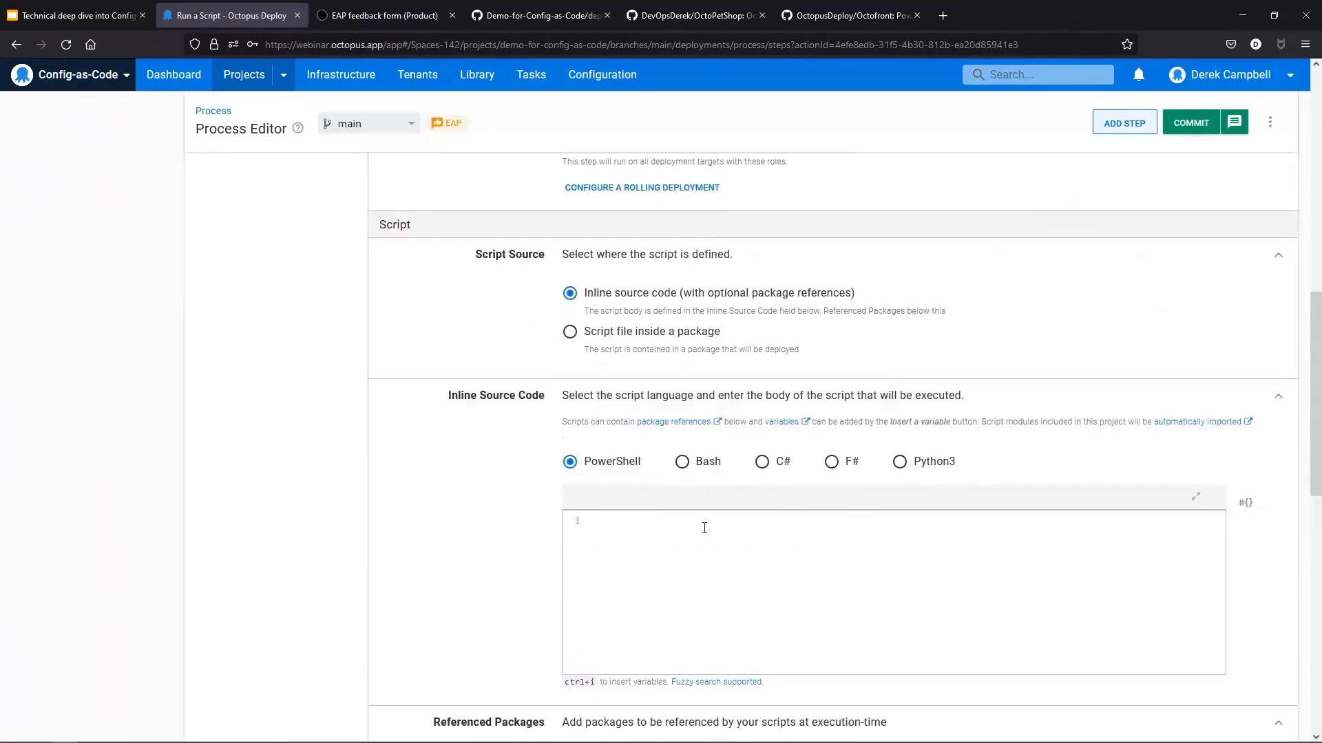
text(Werit)
key(BackSpace)
key(BackSpace)
key(BackSpace)
text(e-Host "Hello World")
scroll(578, 664, down, 3)
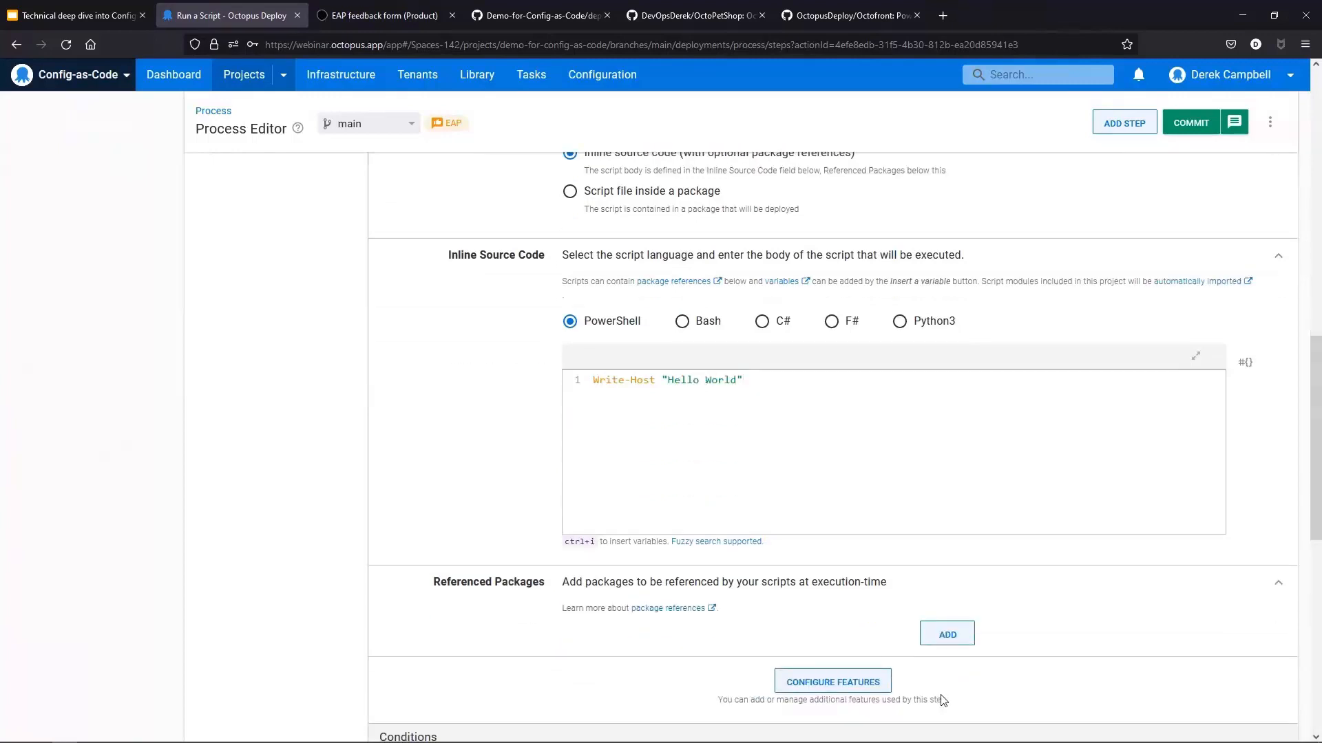
scroll(885, 682, down, 4)
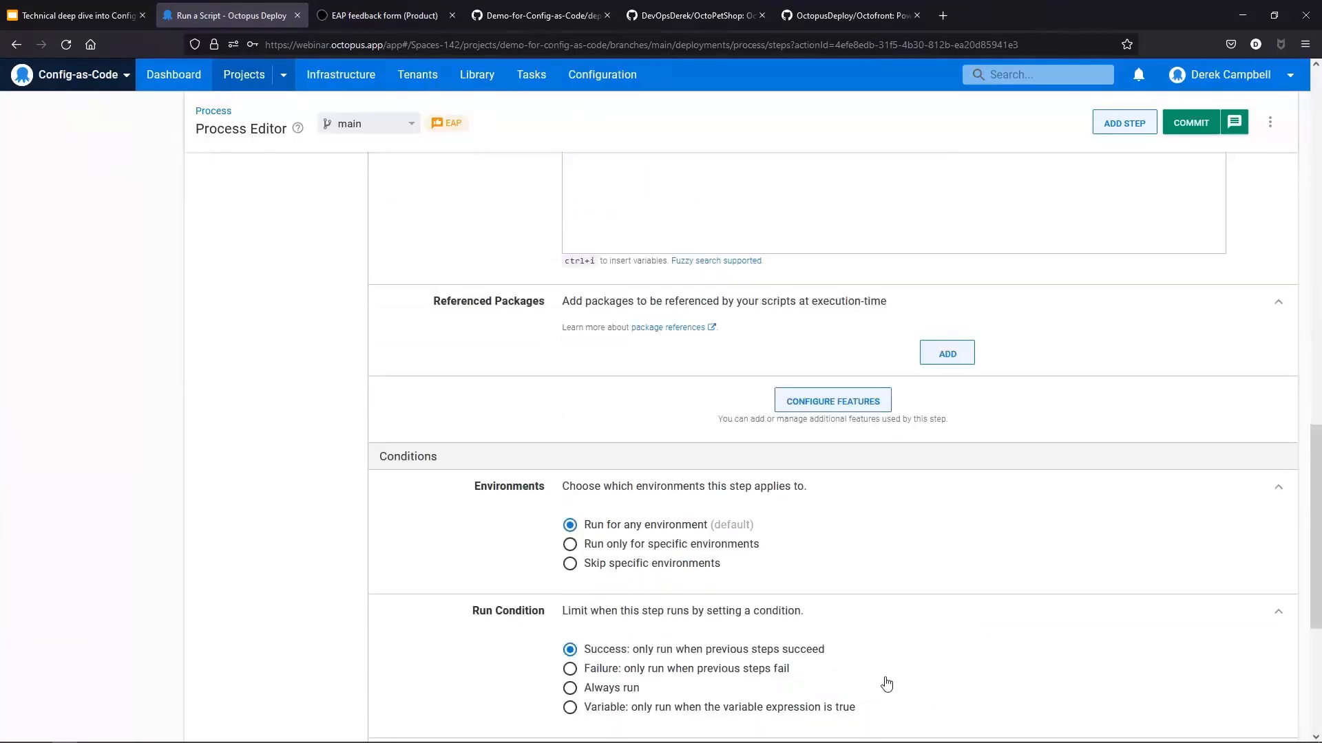
click(1183, 123)
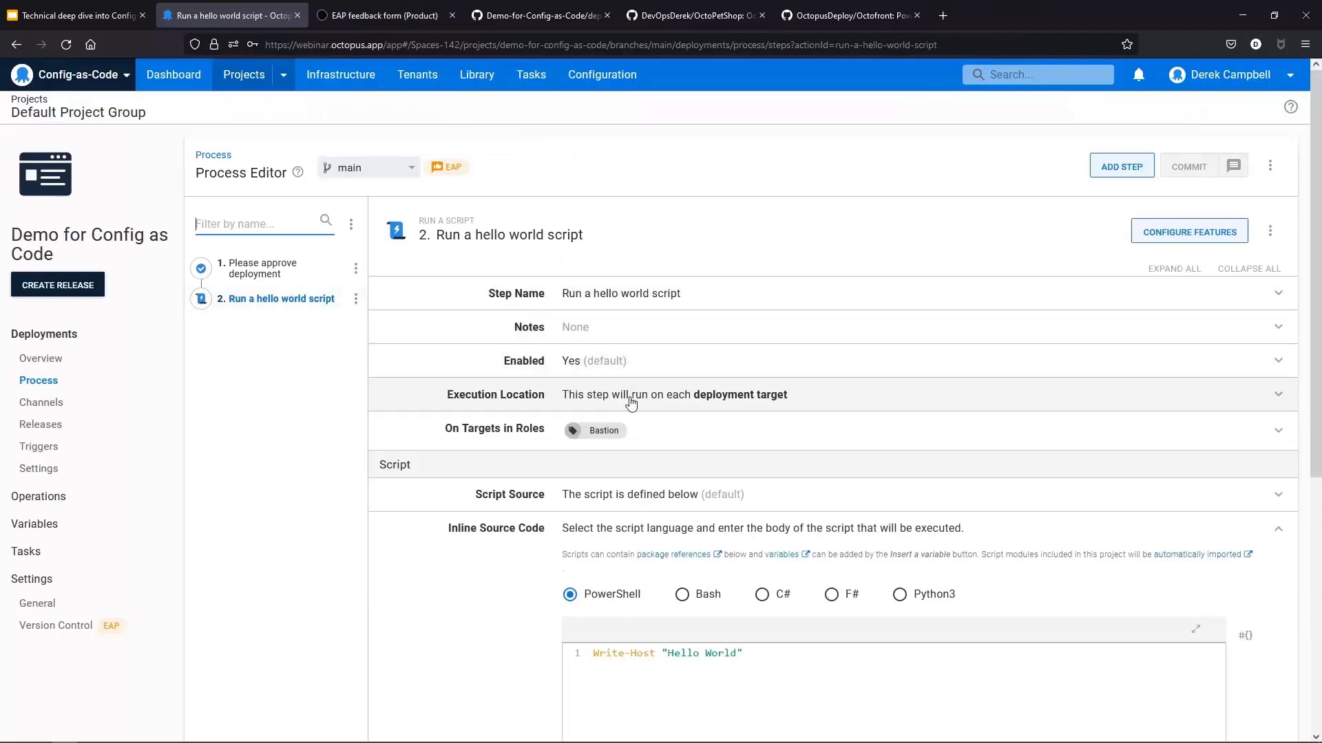
Step: Reload the deployment_process.ocl file in the GitHub repository and examine the committed step definitions
click(260, 282)
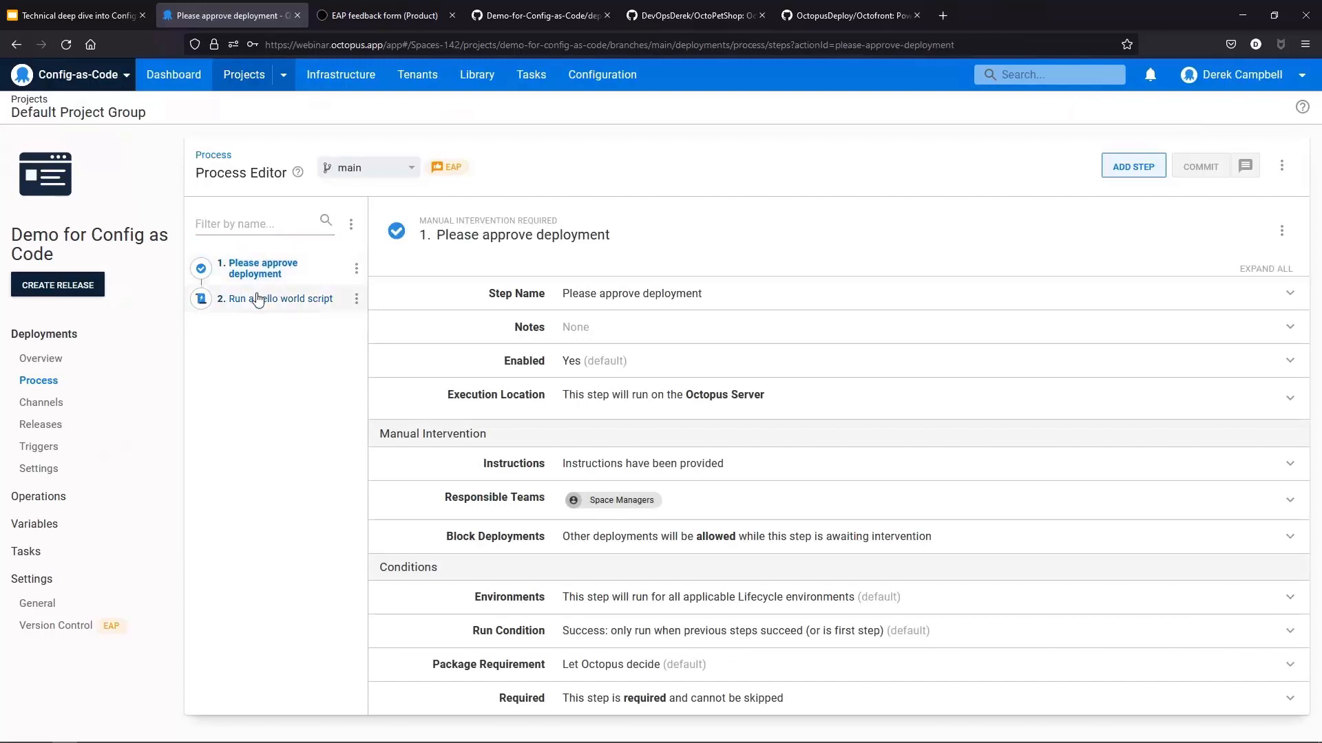
click(257, 300)
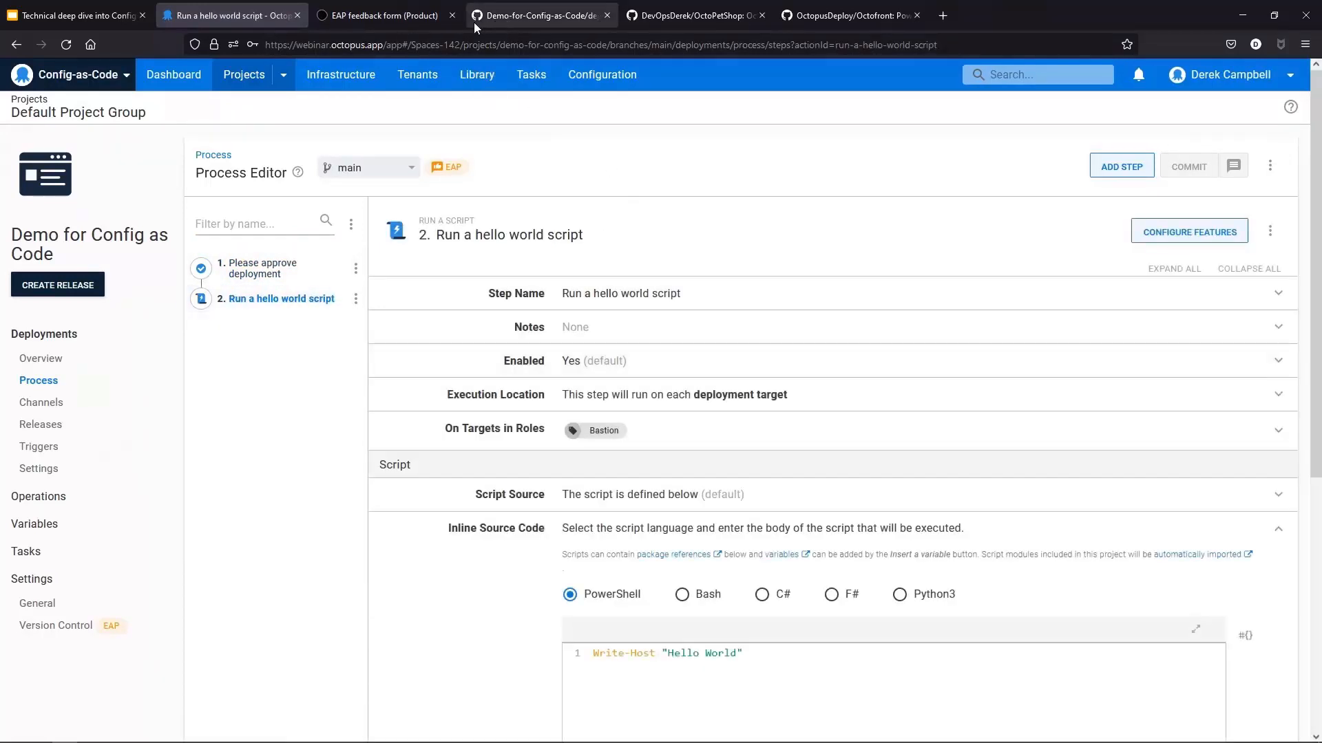
click(452, 15)
click(451, 17)
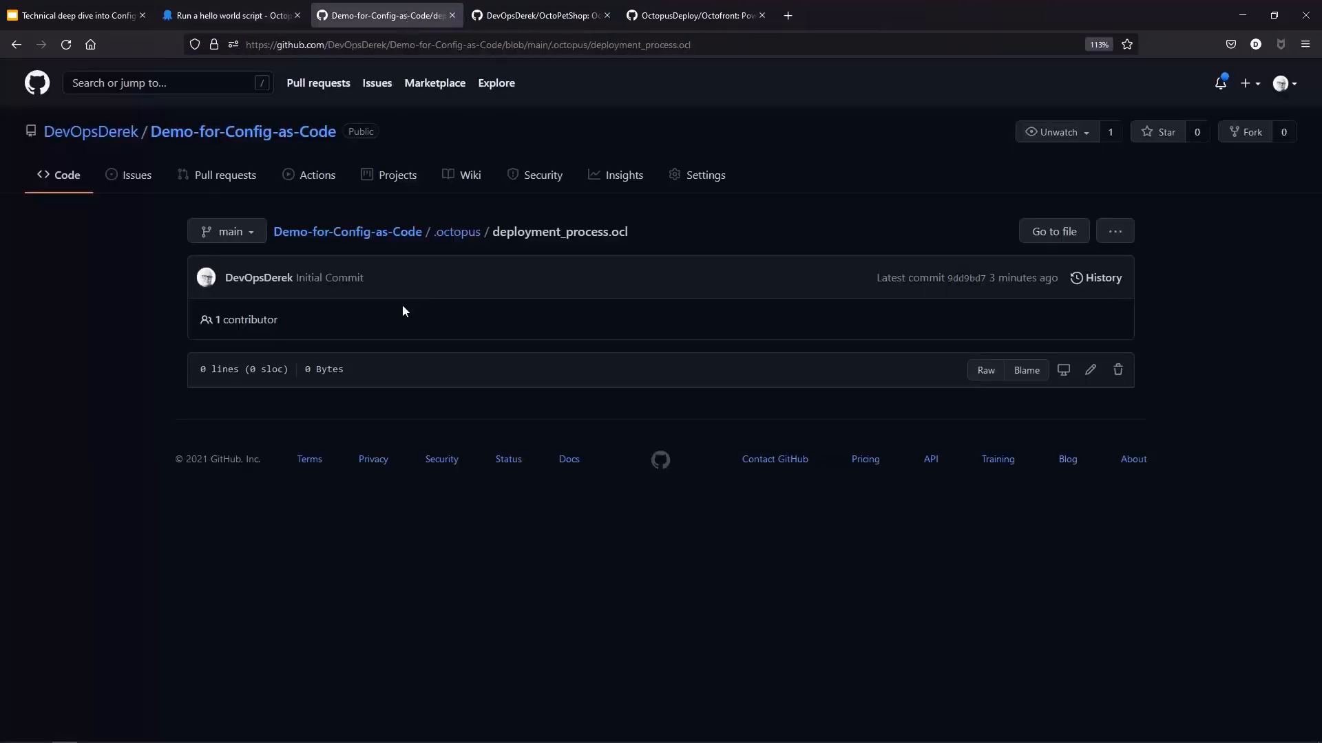
click(473, 45)
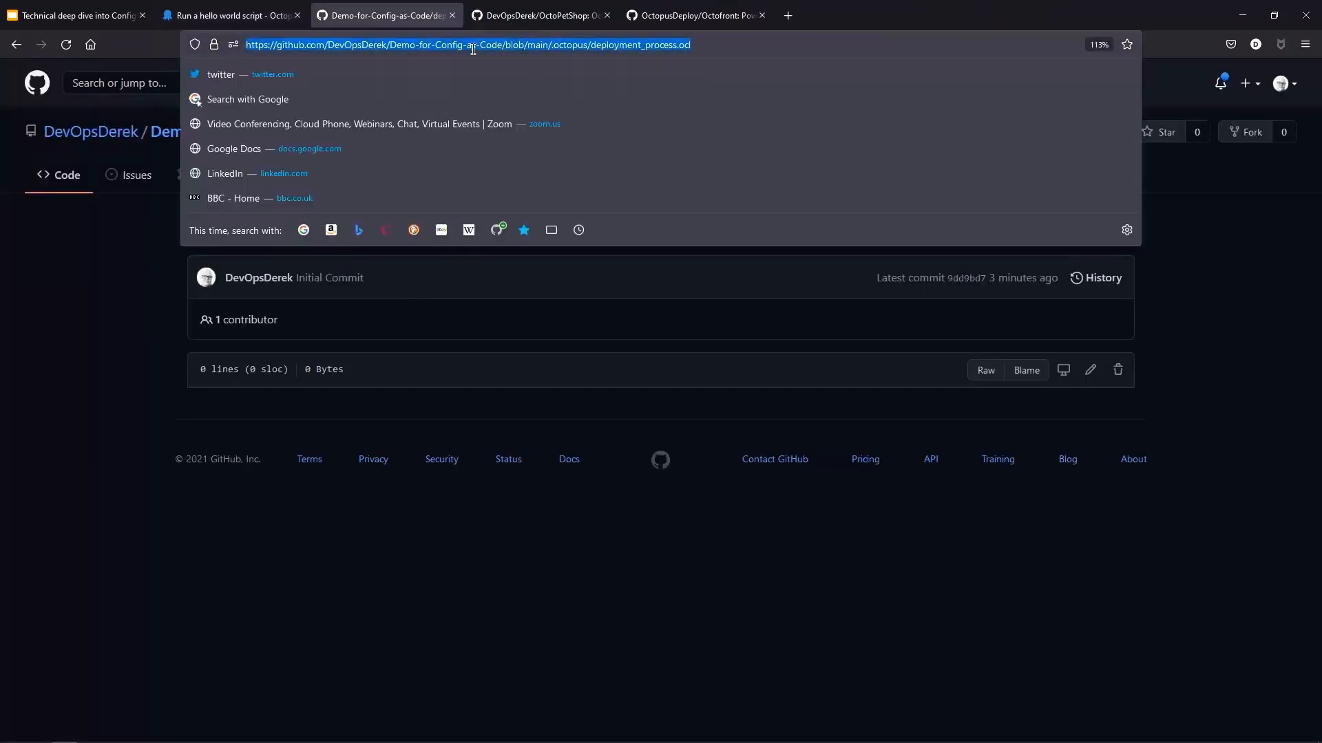
key(Return)
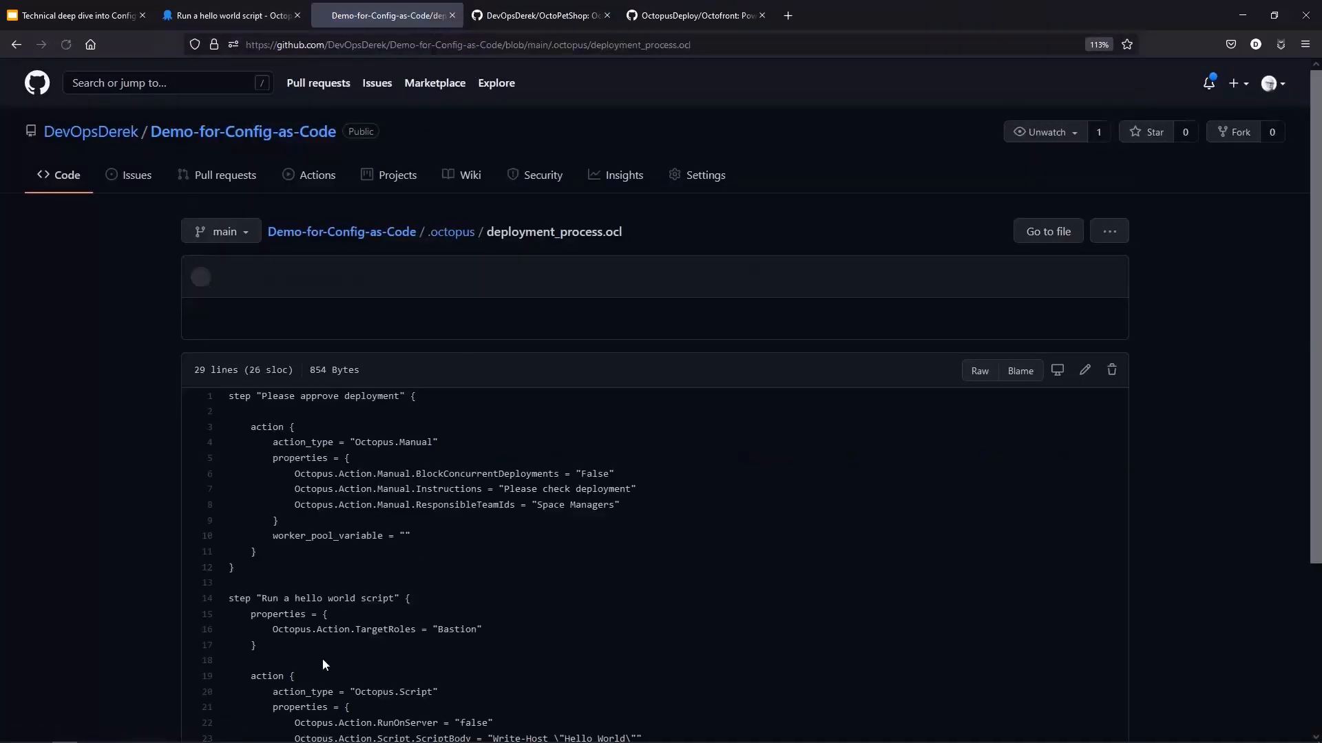
scroll(532, 481, down, 2)
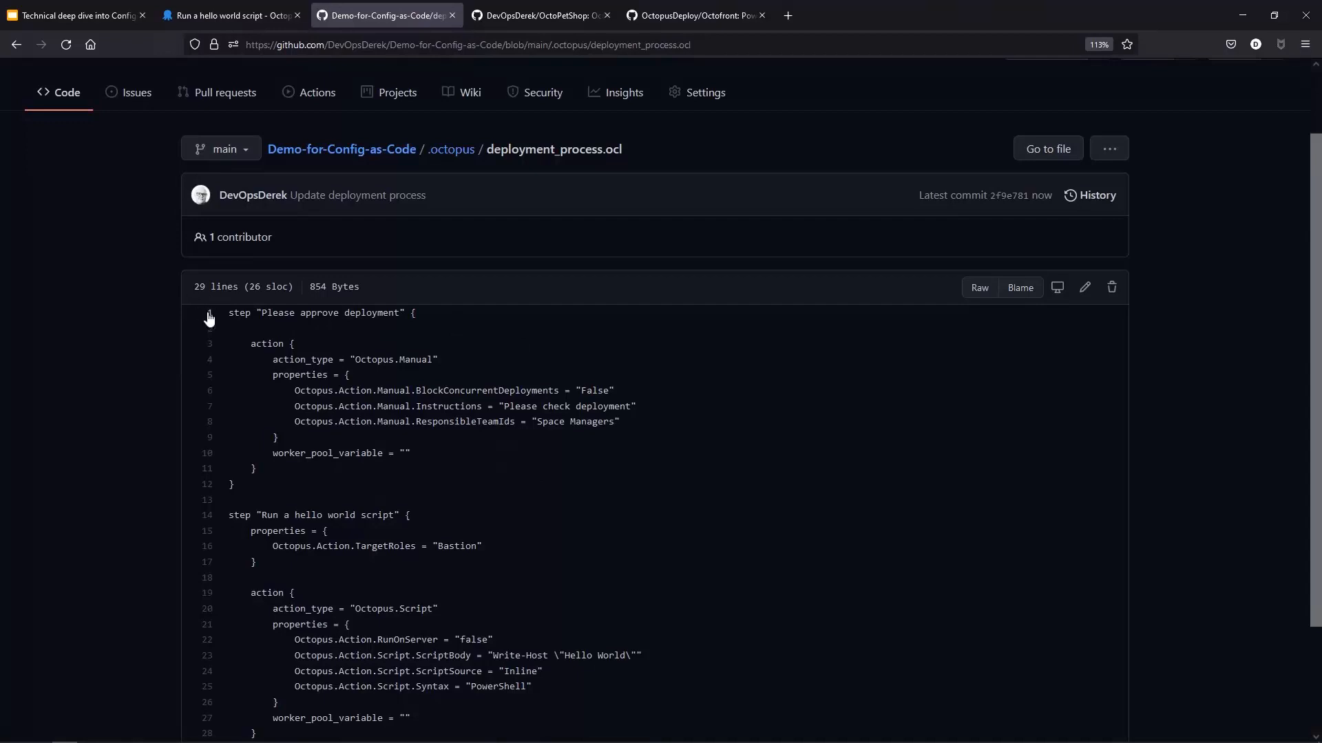
drag(225, 310, 361, 493)
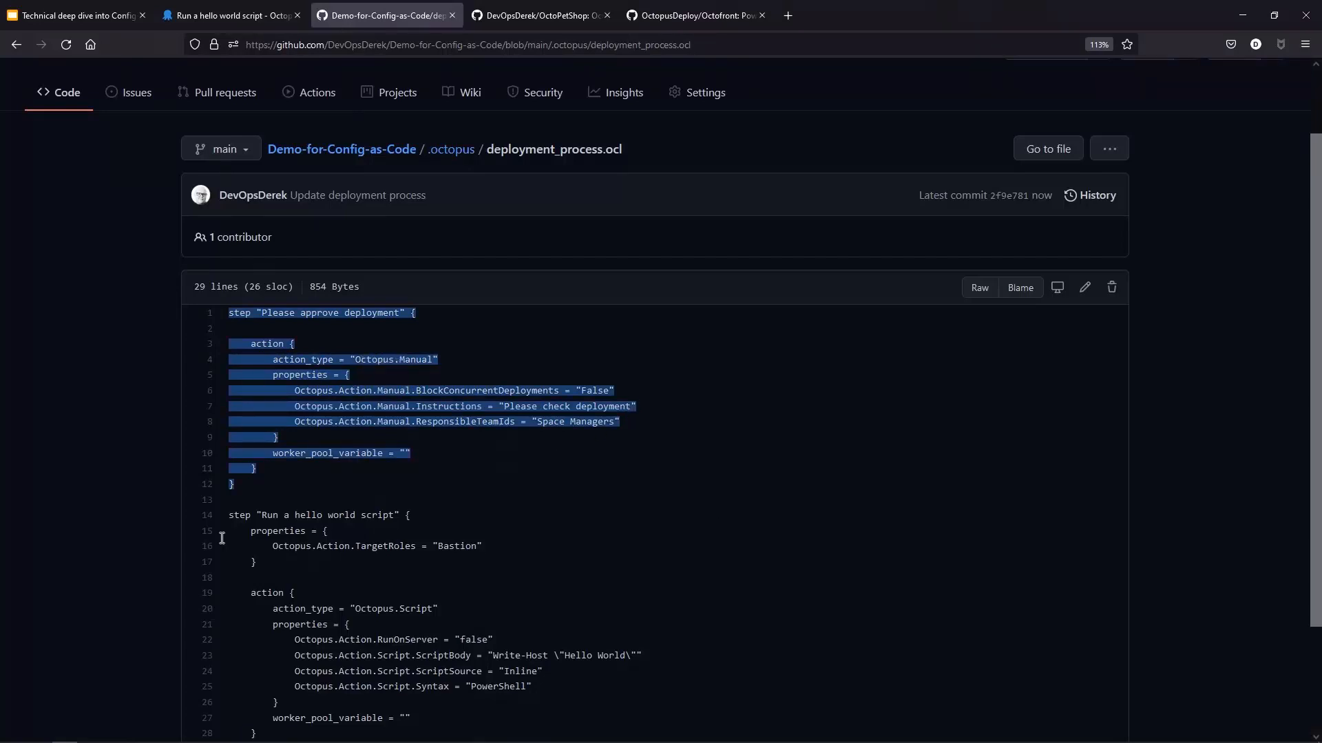
scroll(519, 594, down, 2)
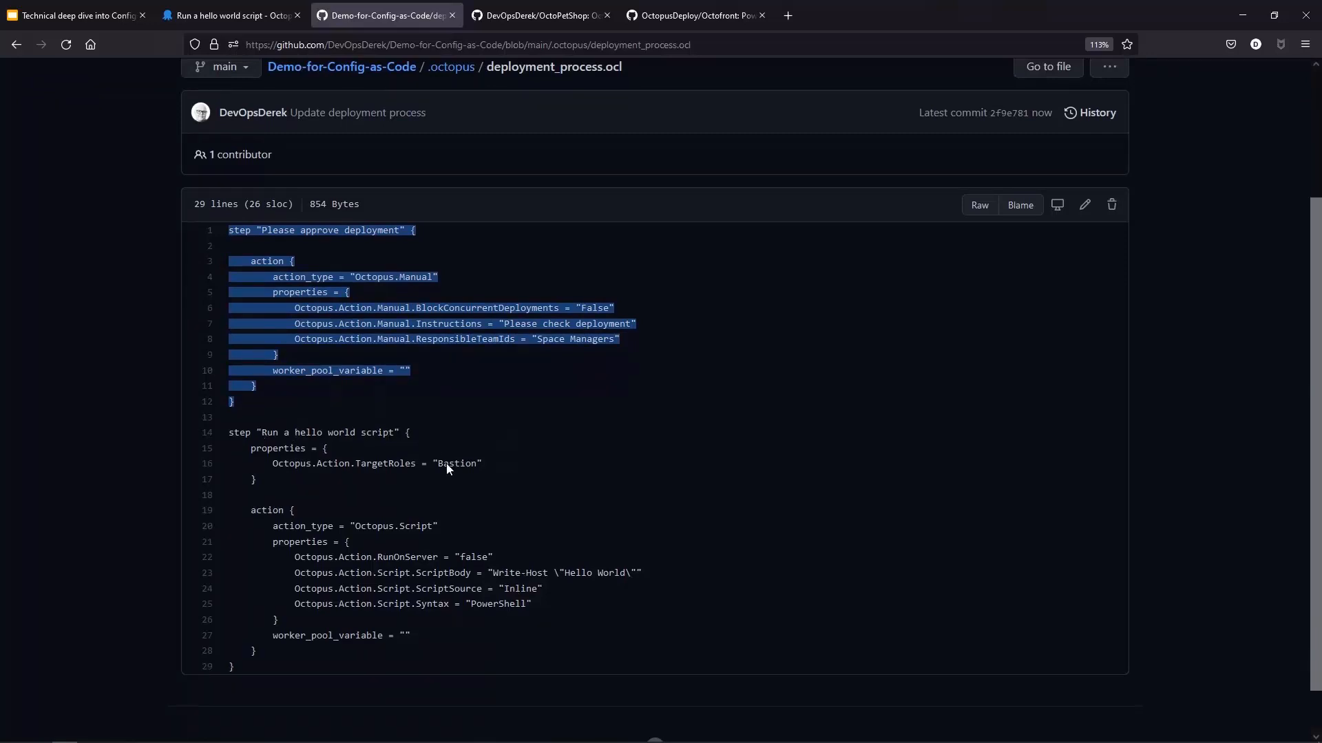
scroll(482, 495, down, 1)
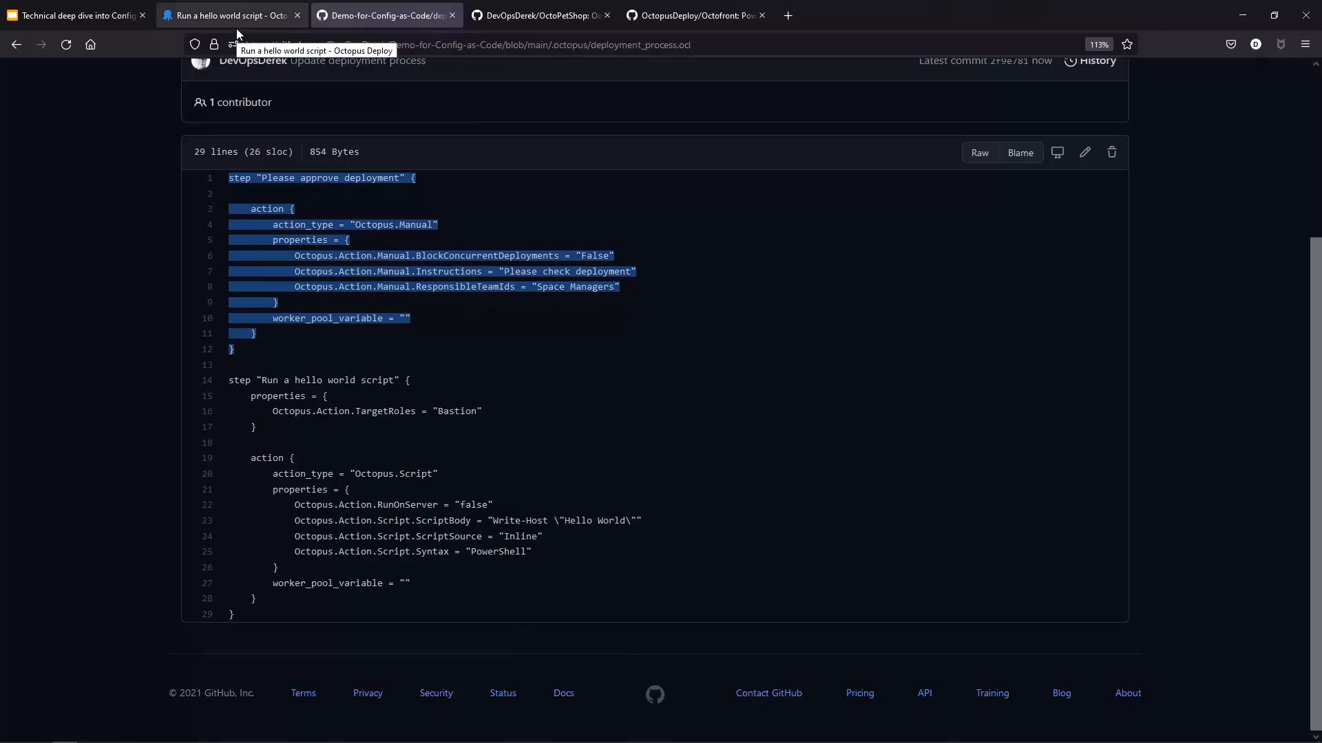
click(602, 411)
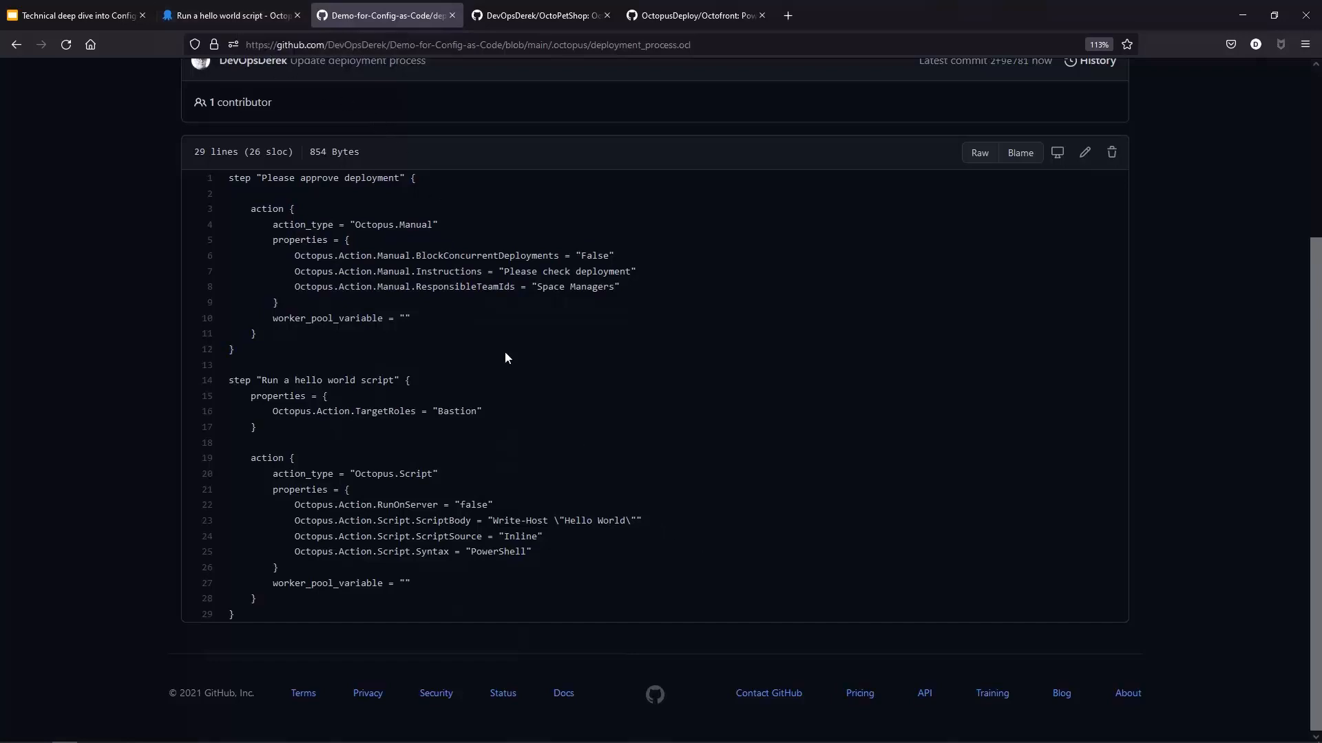
Step: Edit deployment_process.ocl on GitHub so the script body on line 23 says "Hello" followed by the user's first name
click(1086, 154)
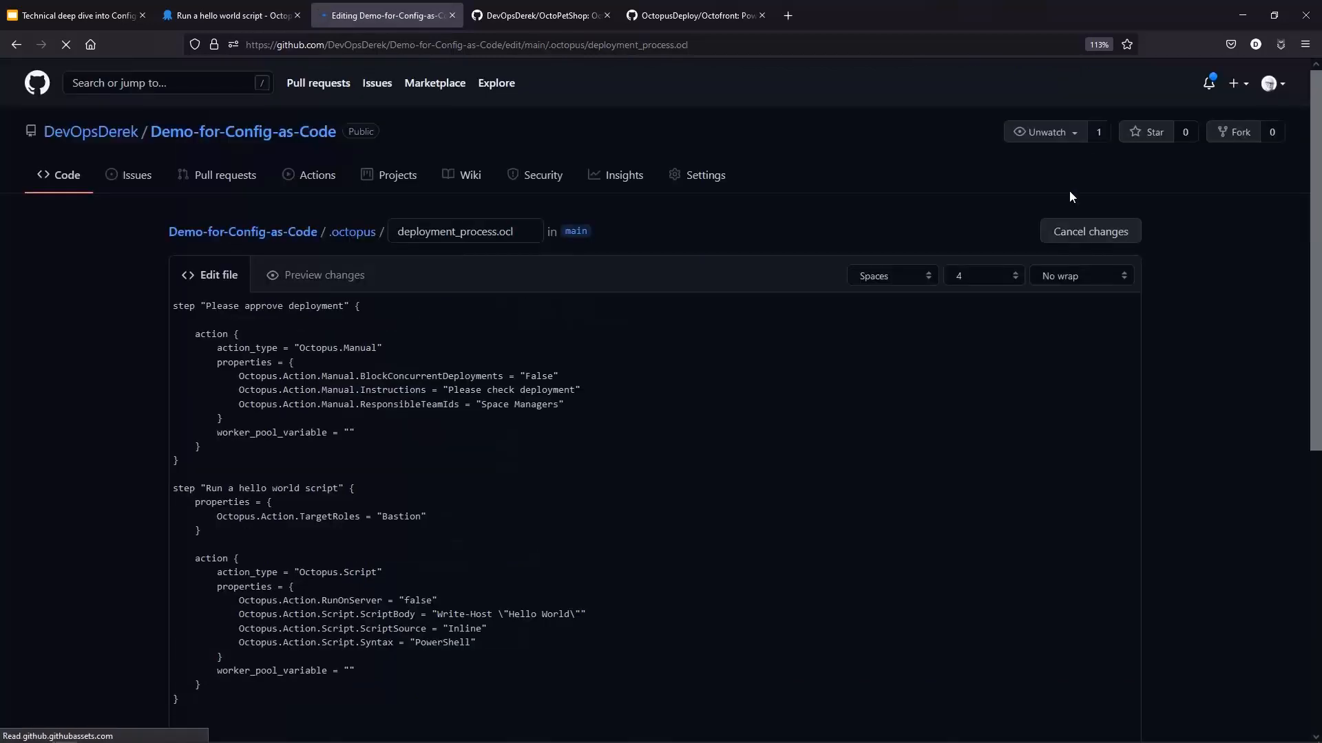
scroll(828, 406, down, 2)
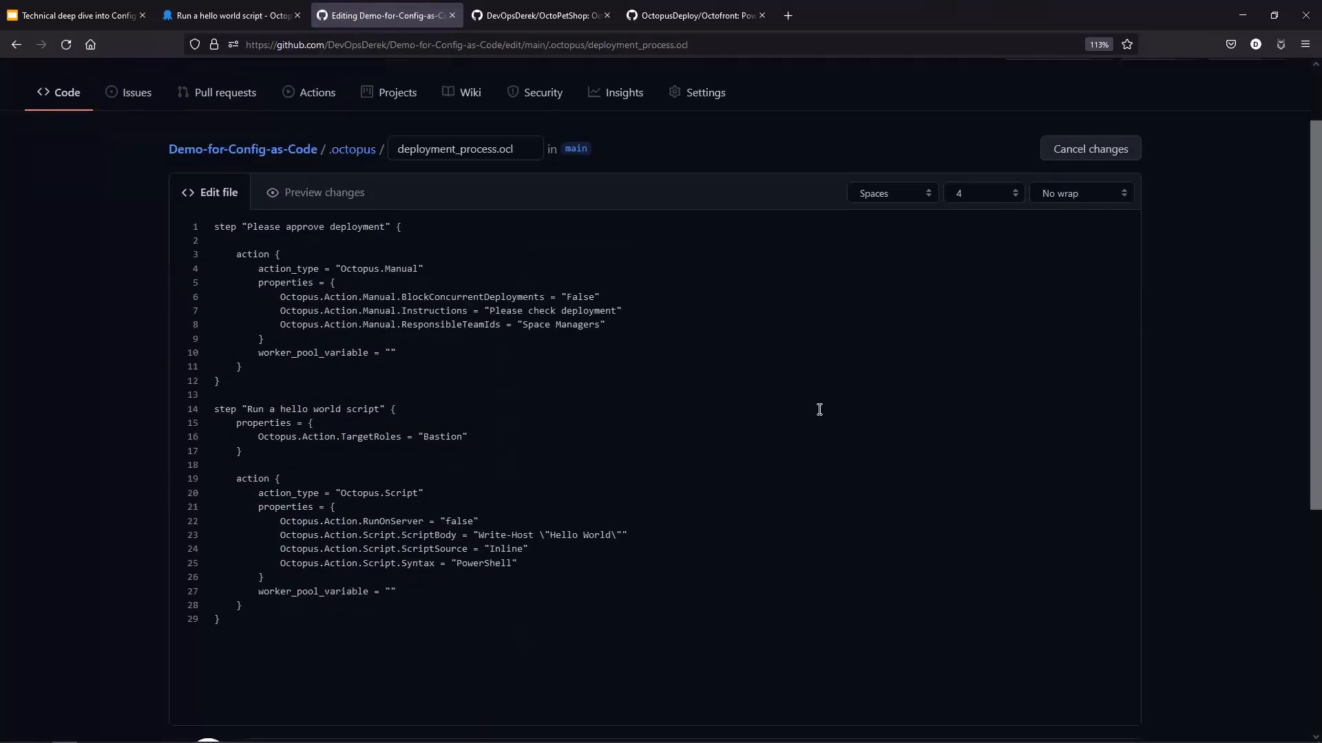
click(613, 537)
key(BackSpace)
key(BackSpace)
key(BackSpace)
key(BackSpace)
key(BackSpace)
text(Derek)
Step: Propose the edit as Update Deployment Process on a new branch and create a pull request for it
scroll(406, 585, down, 3)
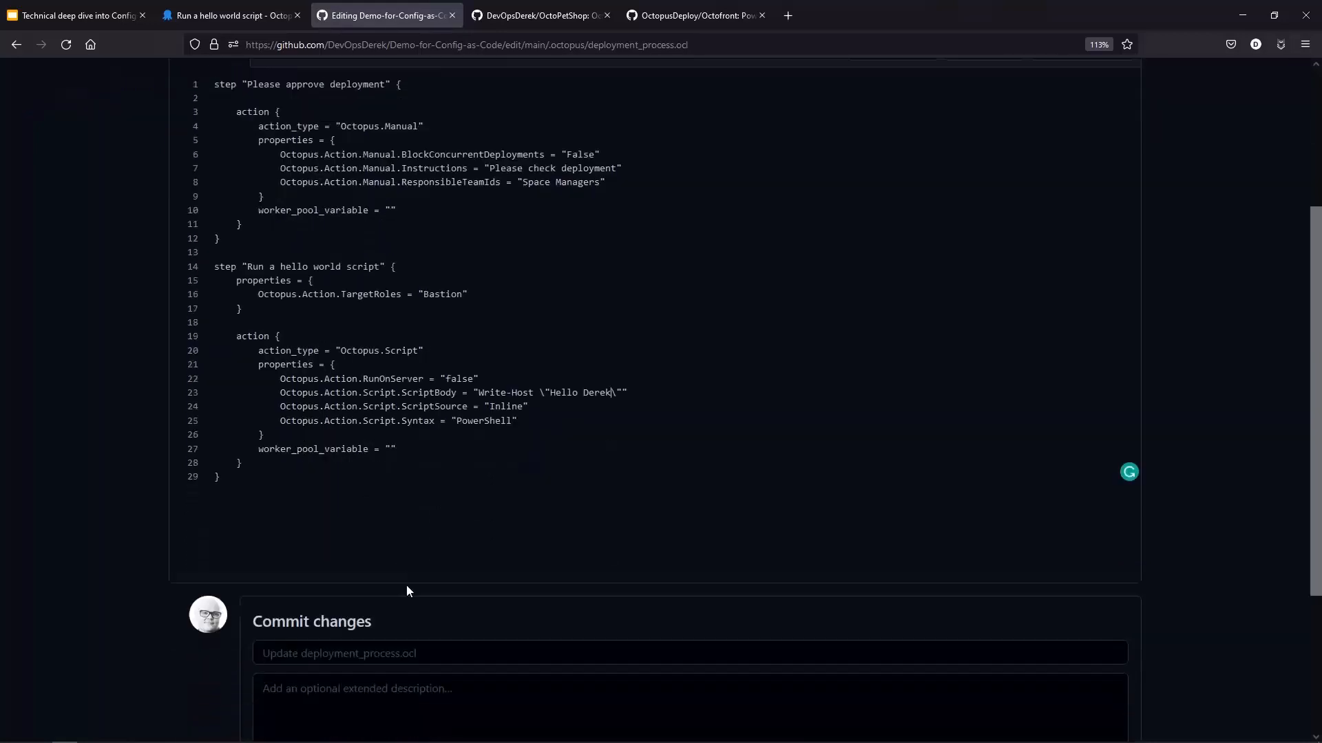
scroll(379, 598, down, 2)
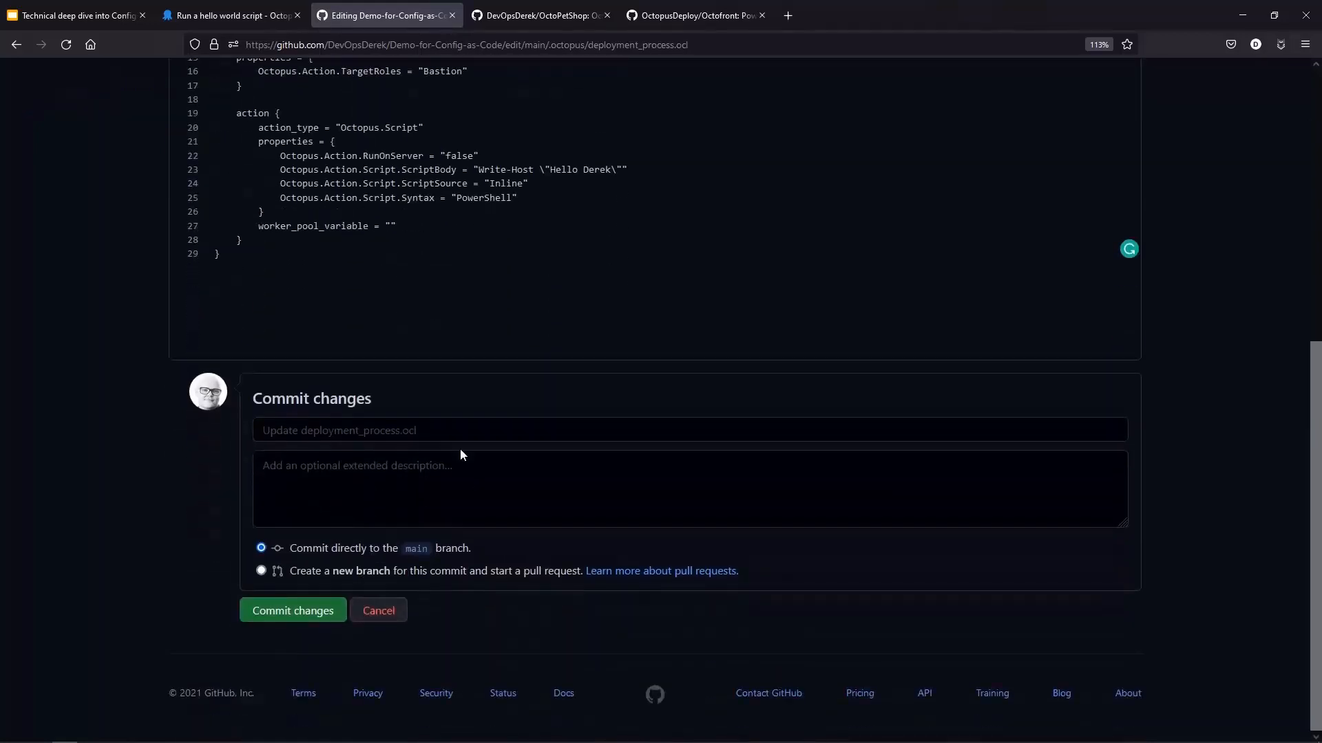
click(441, 432)
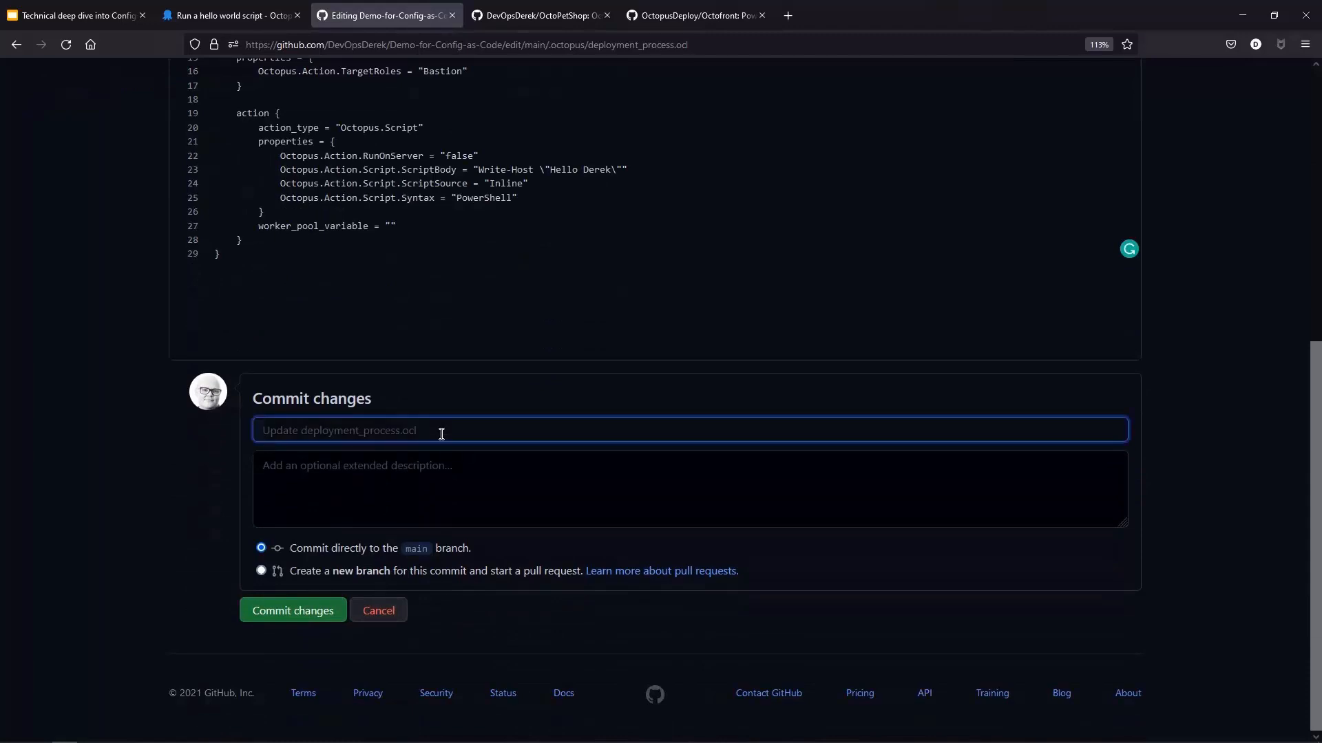
text(Update Deployment Process)
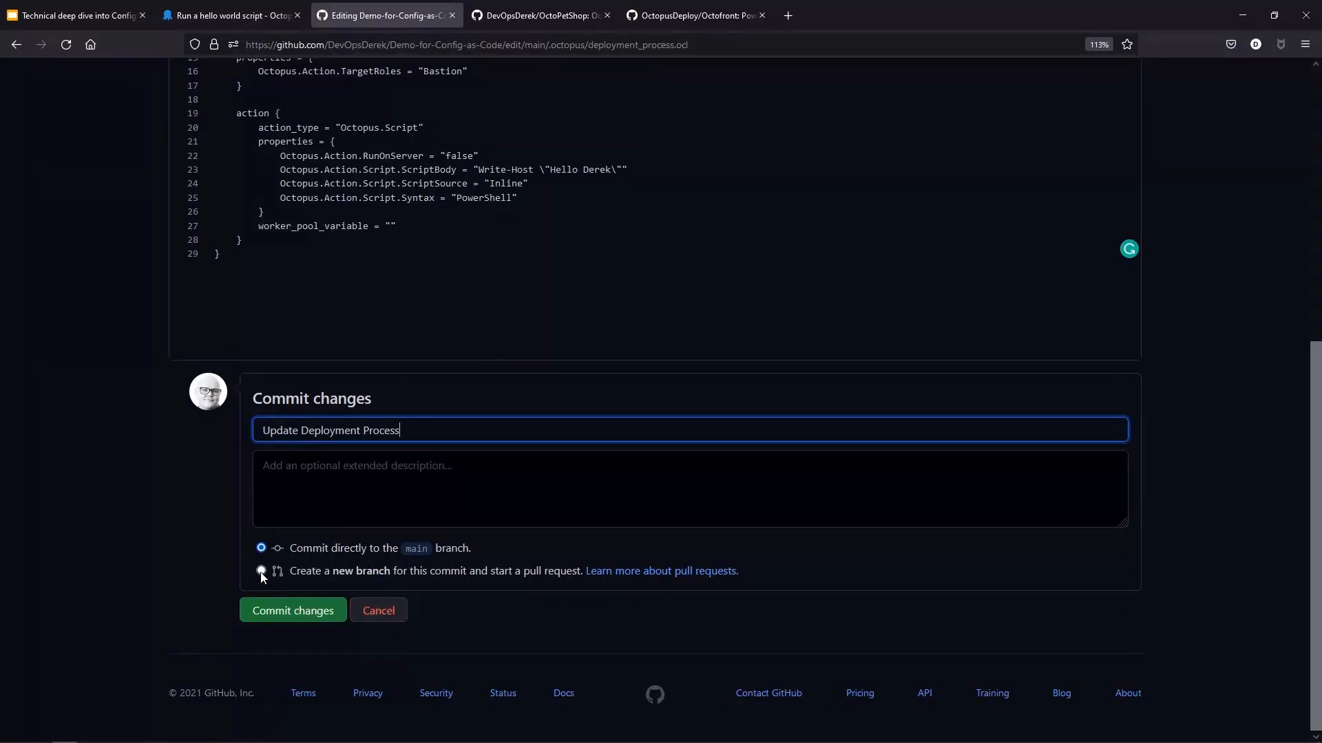
click(261, 571)
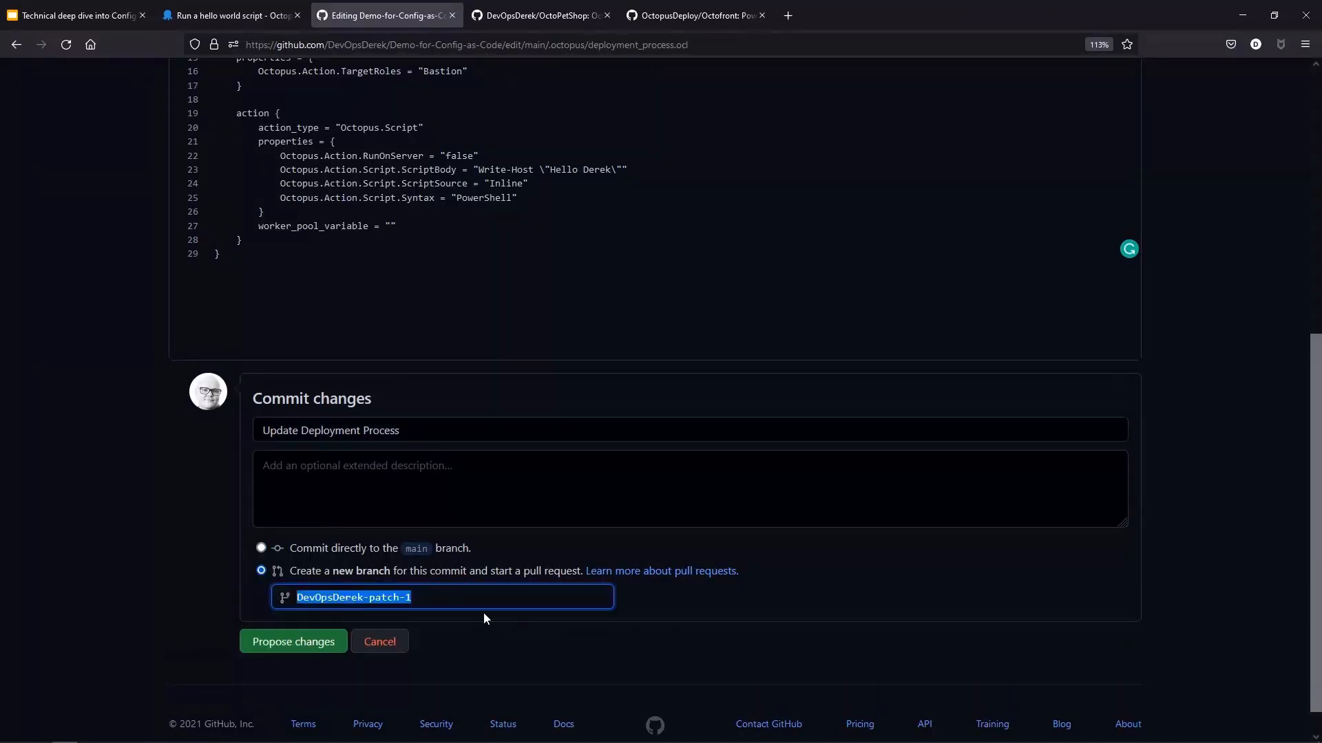
click(301, 642)
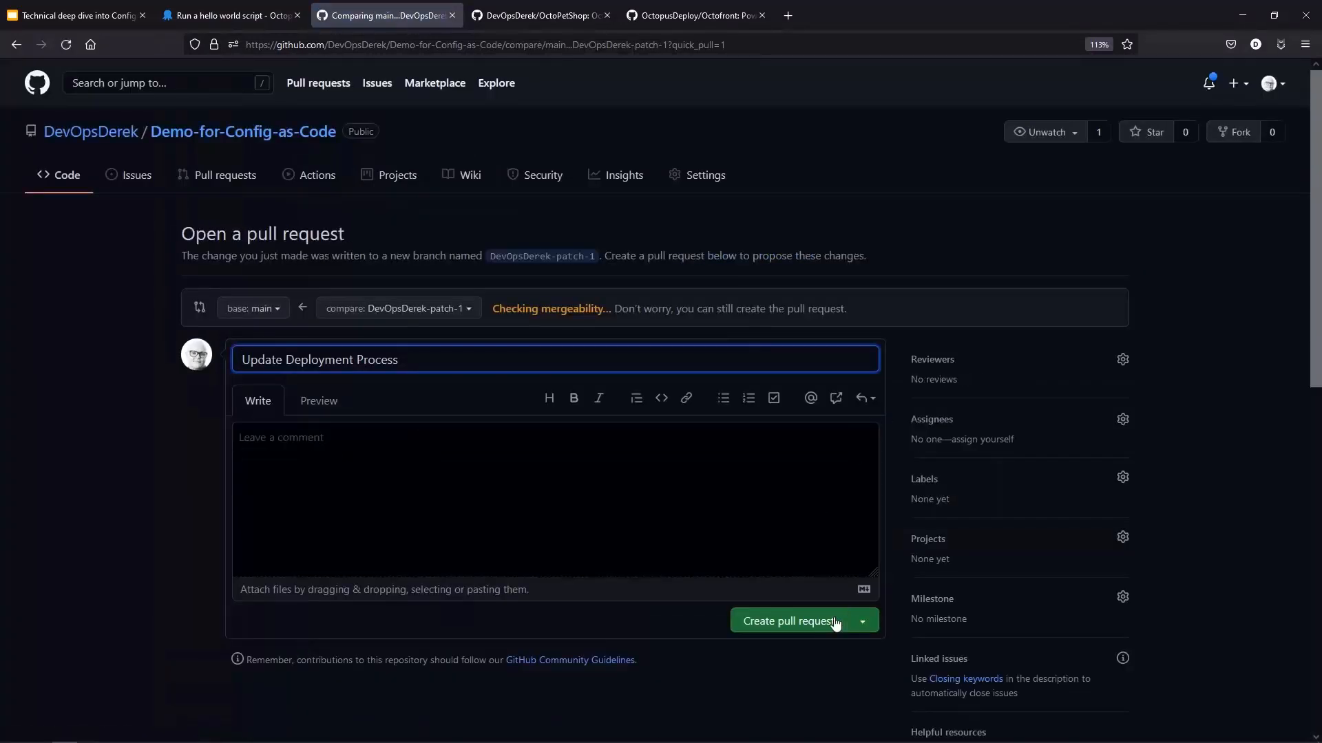
click(826, 624)
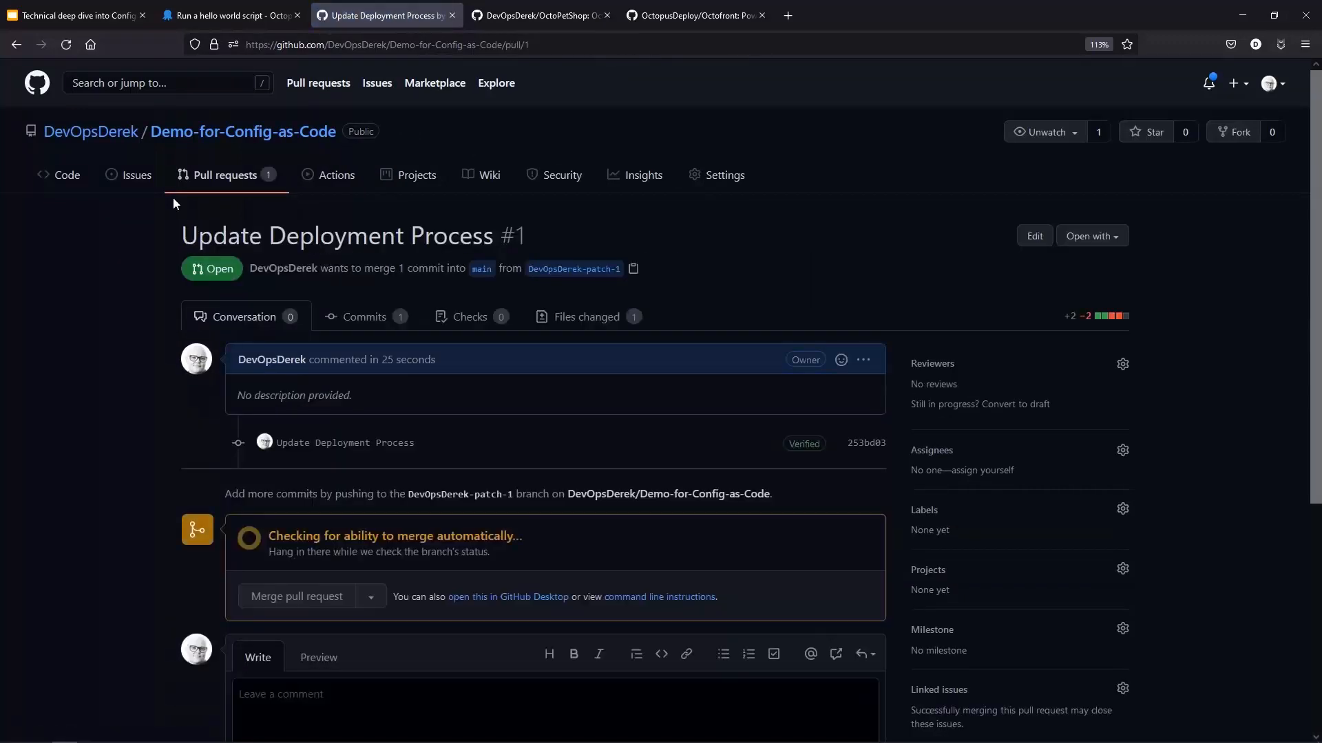
Step: Fetch the repository's branches into the deployment process branch selector and open the hello world script step
click(231, 15)
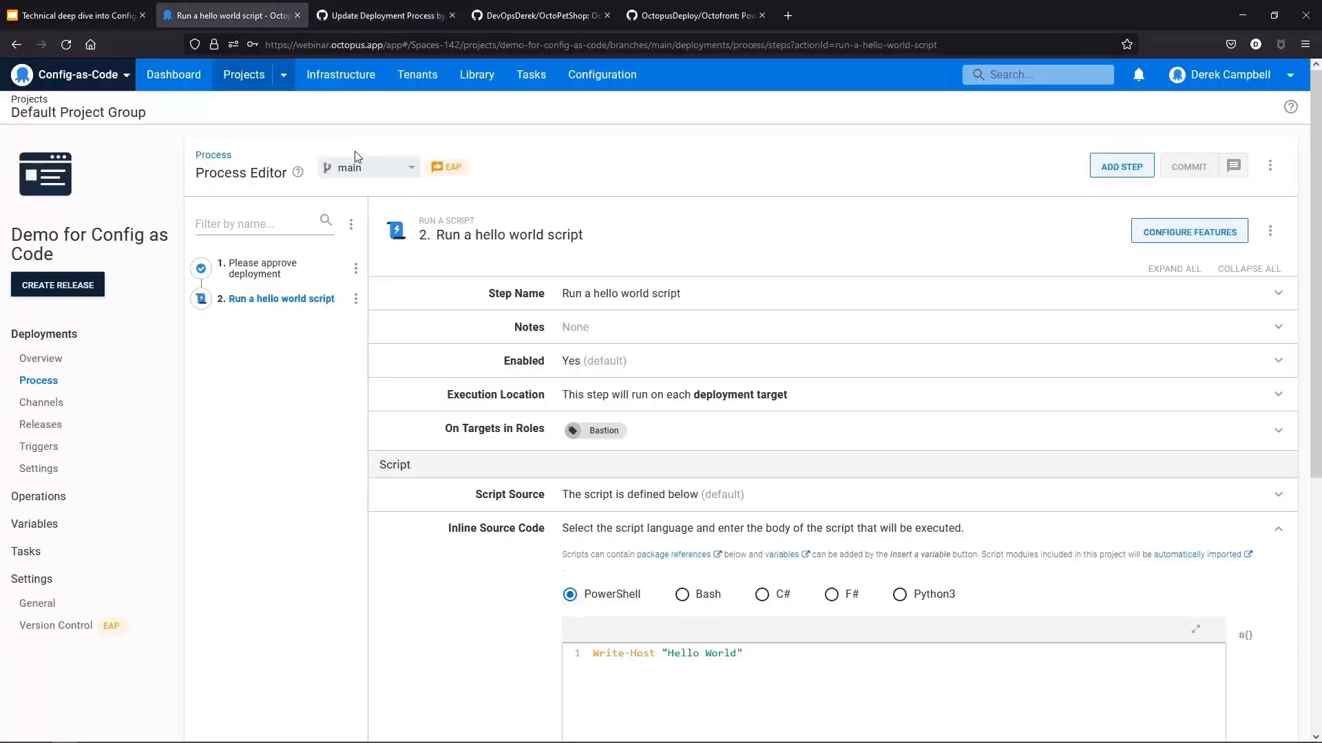
click(55, 363)
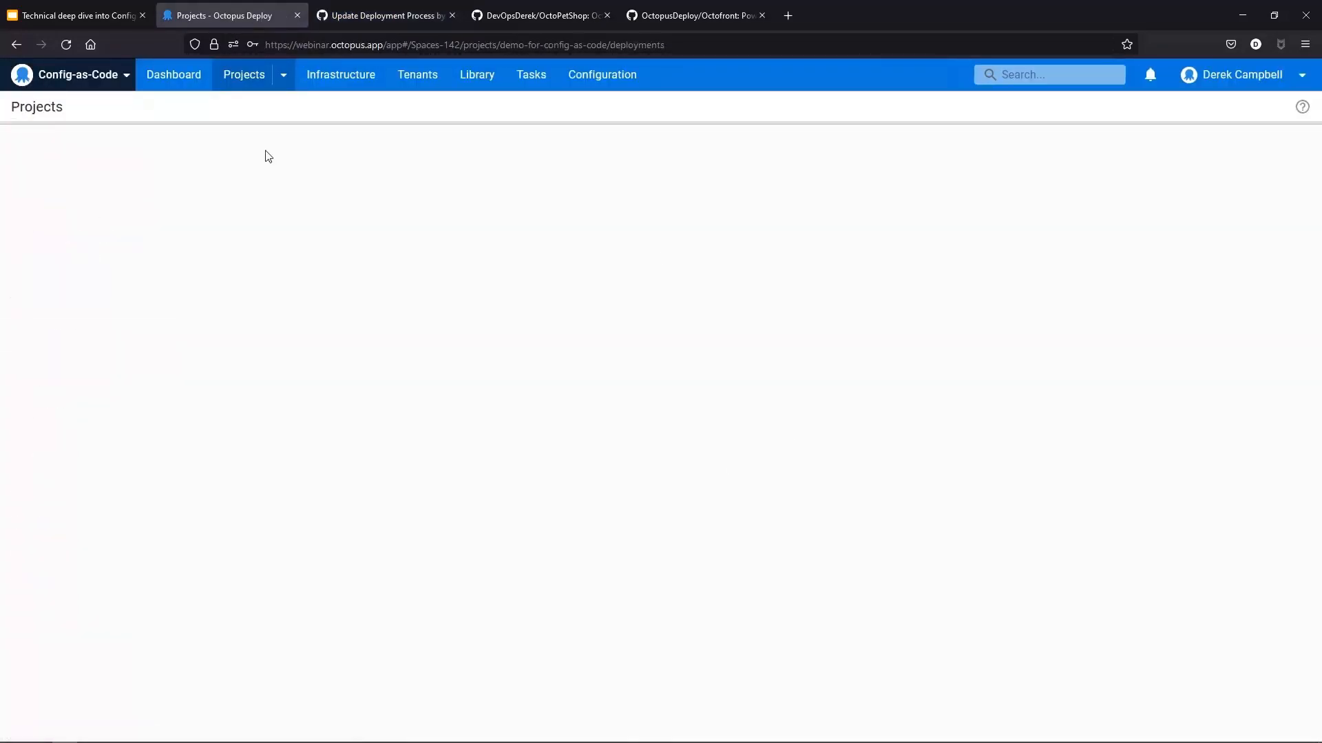
click(59, 387)
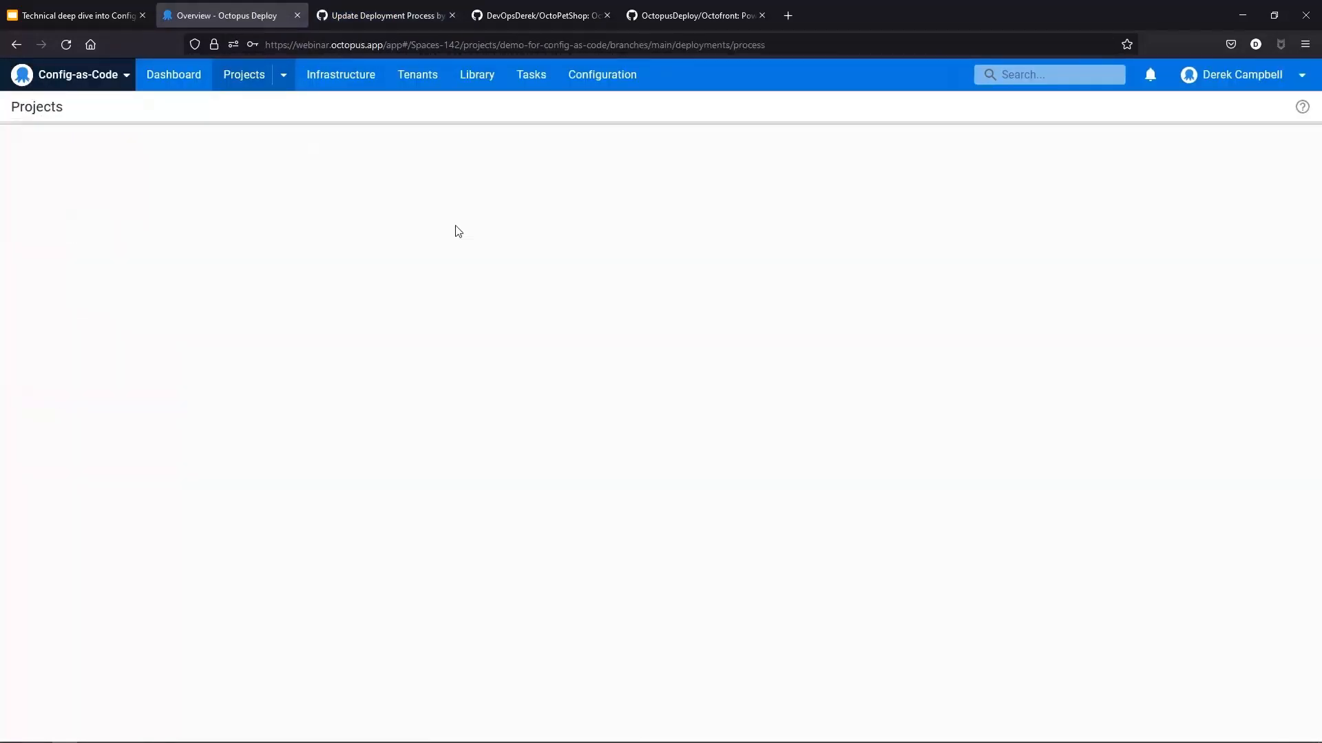
click(348, 170)
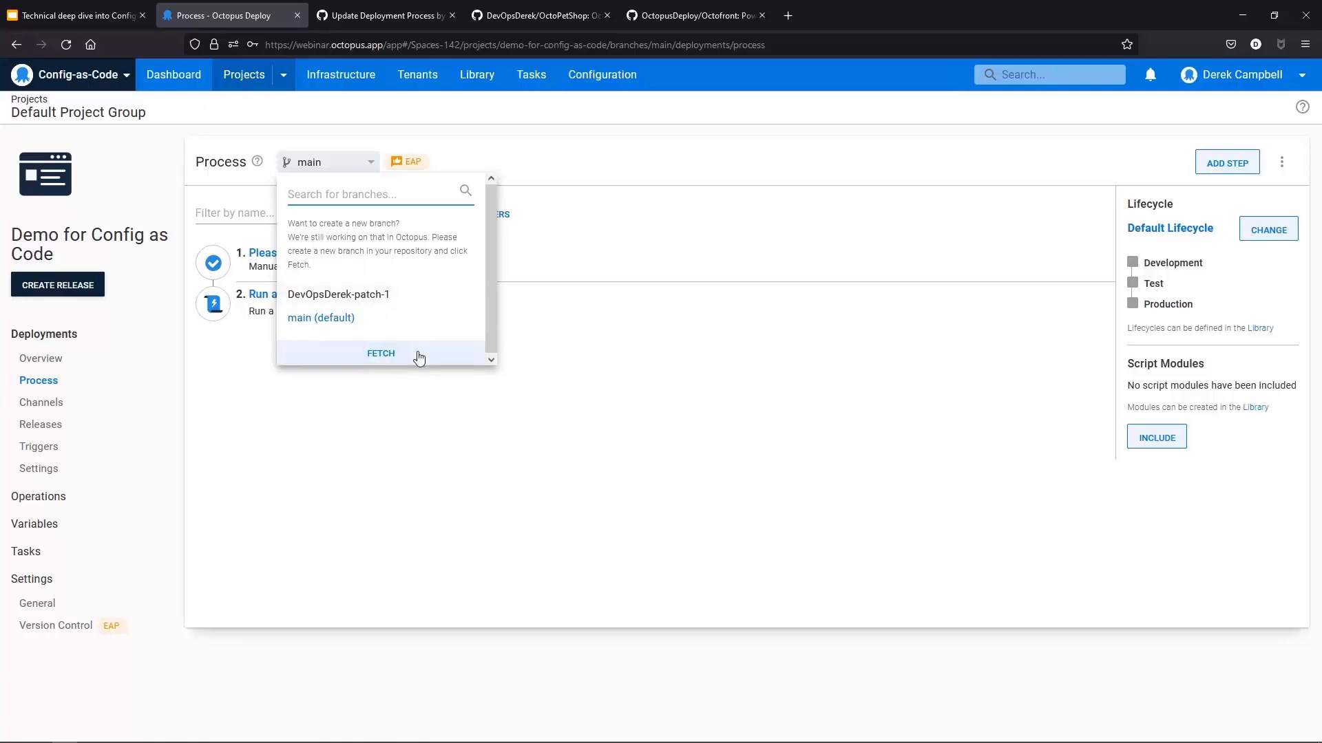
click(372, 356)
click(716, 430)
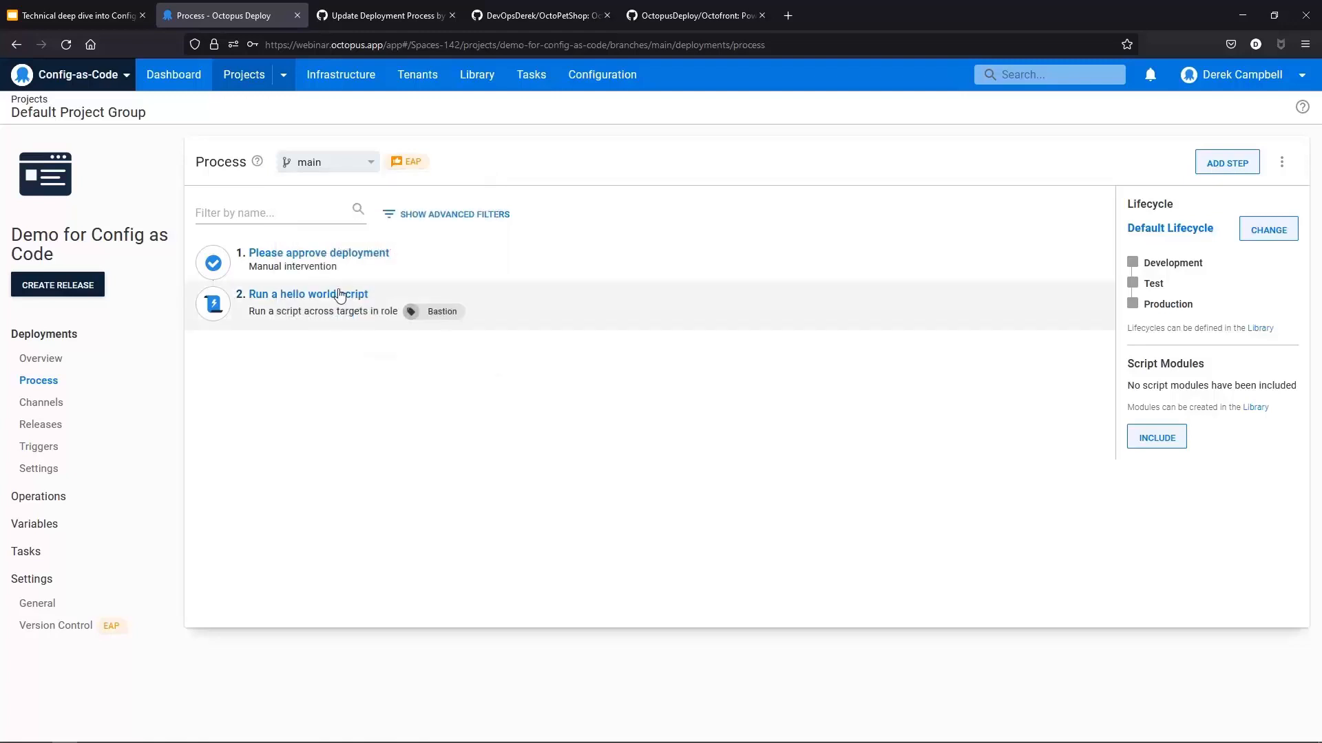
click(321, 305)
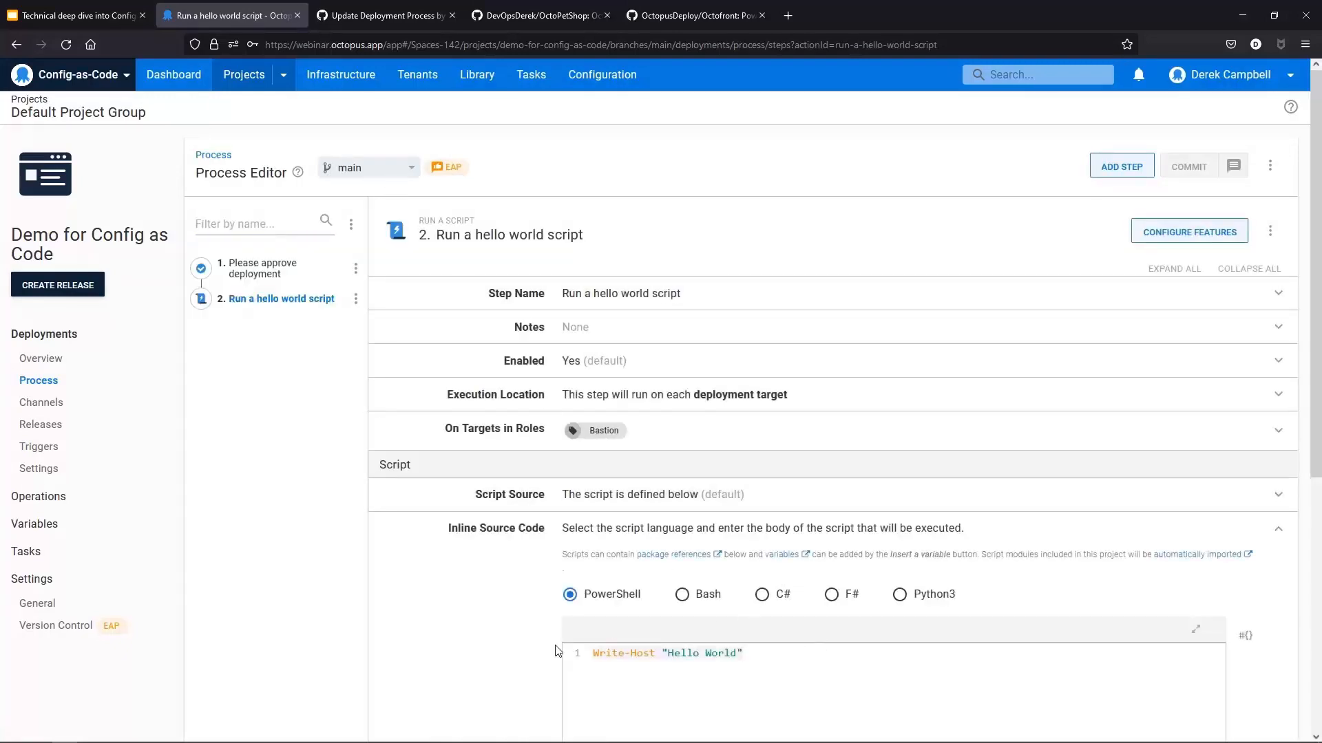
Step: Switch the process editor to the new patch branch and review the script step's source code
click(370, 172)
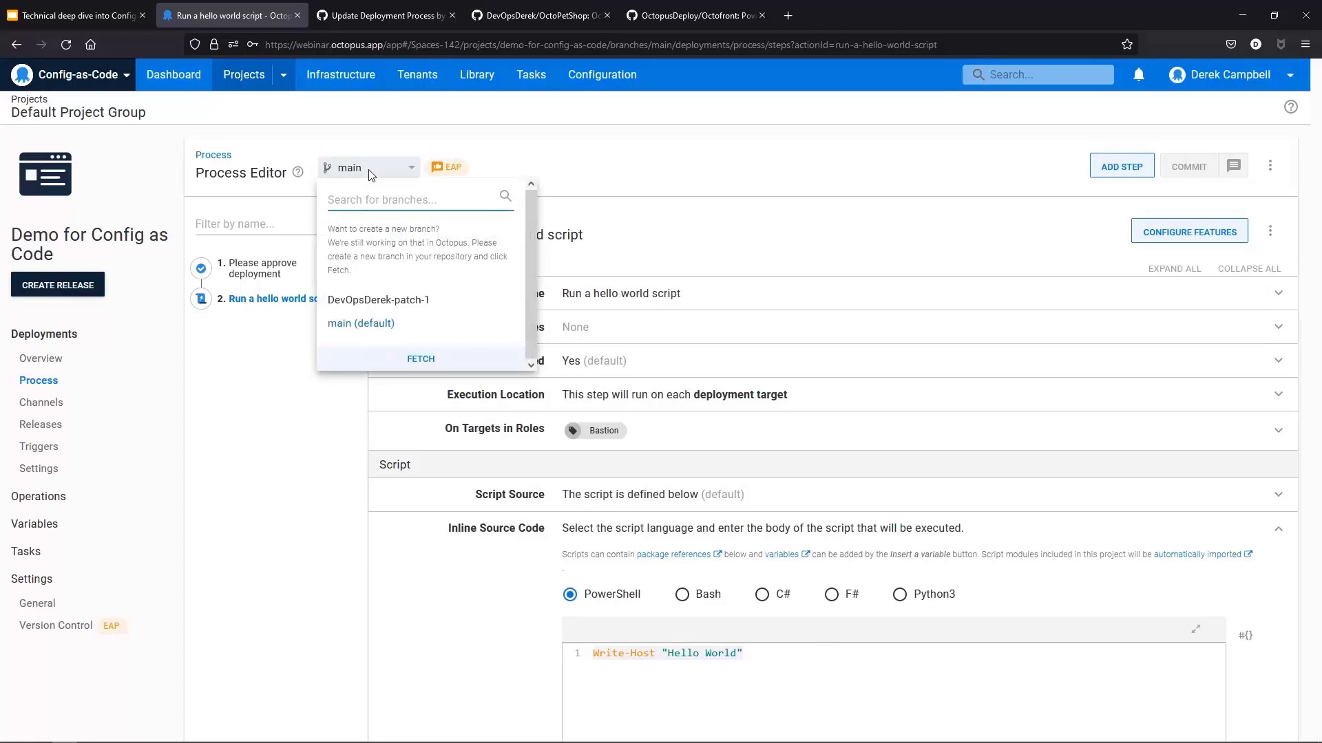
click(375, 300)
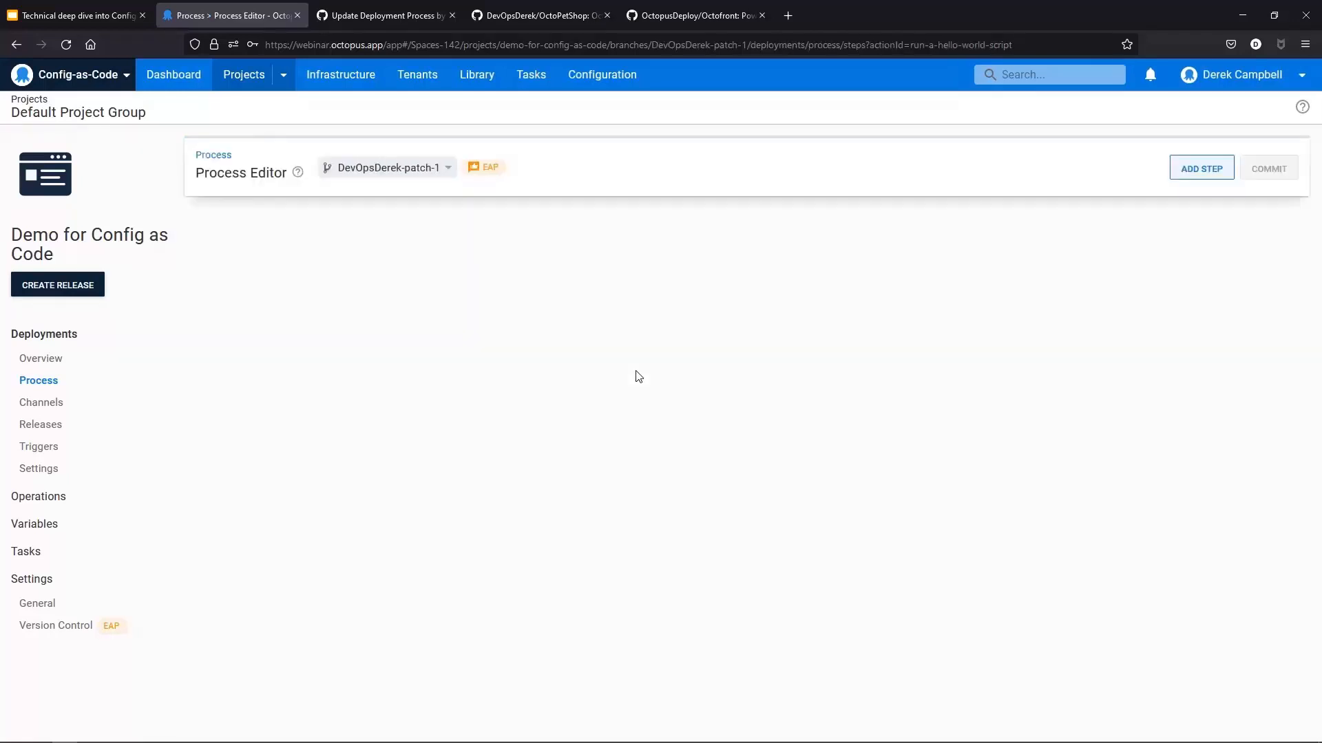
scroll(637, 376, down, 3)
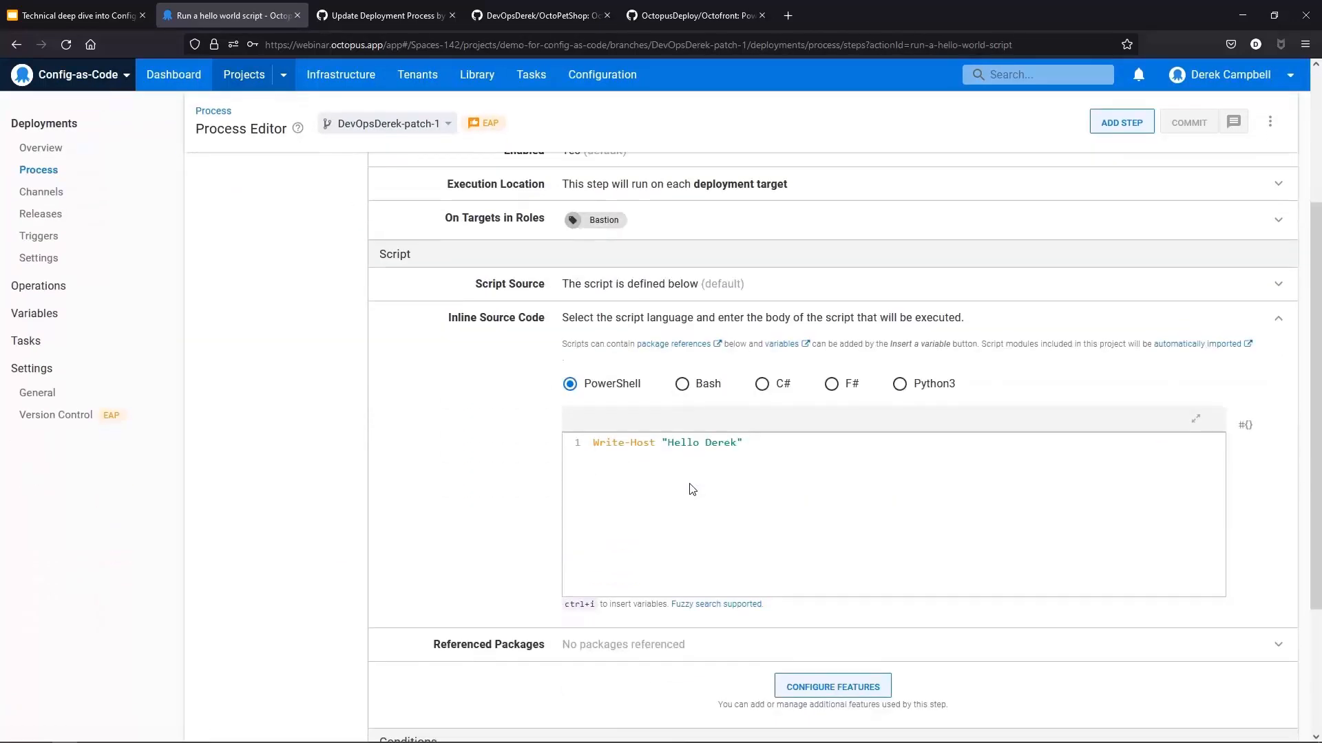
scroll(888, 476, up, 3)
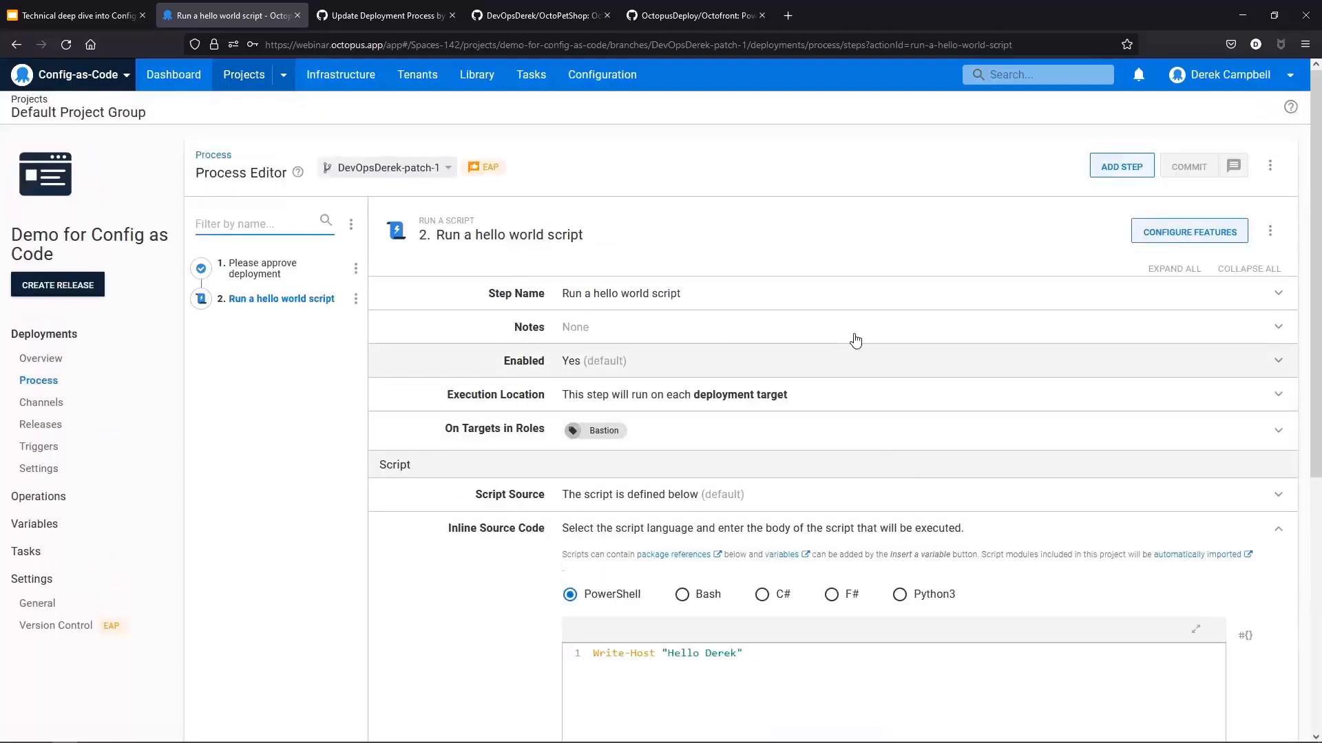
click(59, 362)
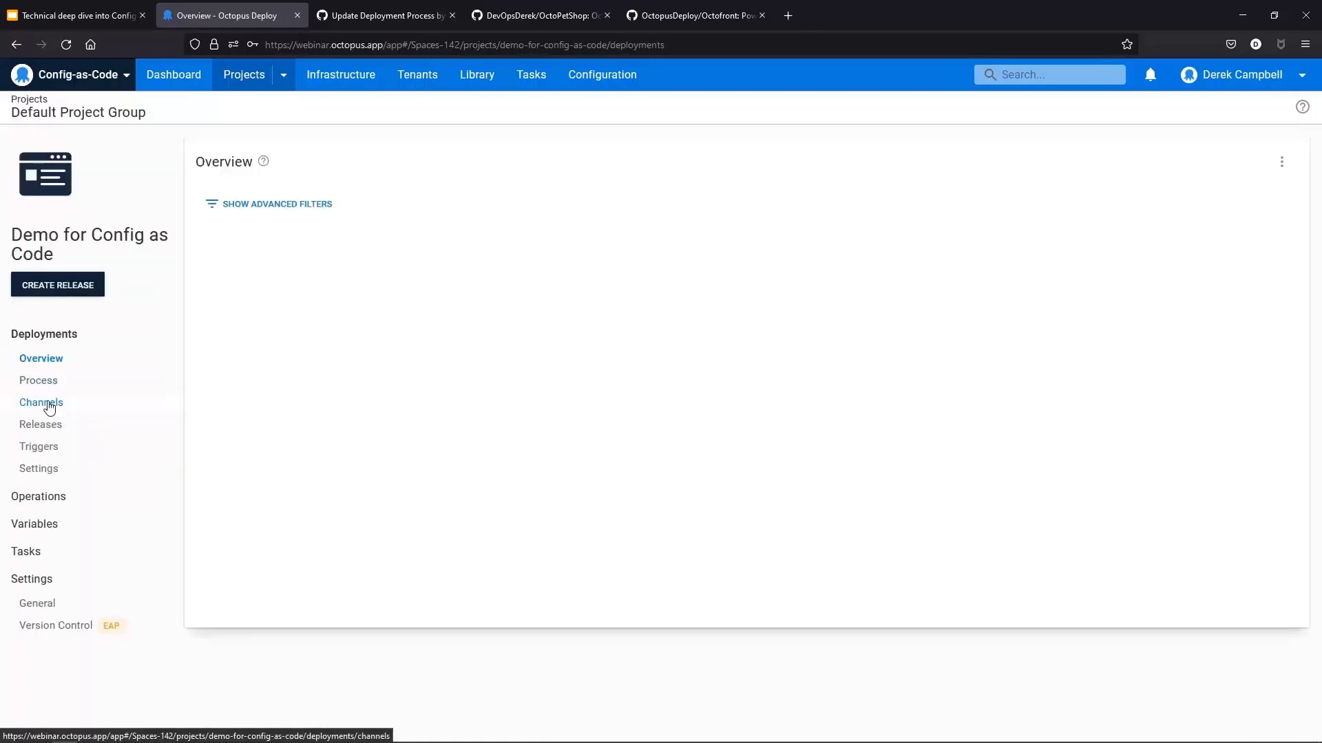
Step: Create a release of the Demo for Config as Code project from the DevOpsDerek-patch-1 branch, version 0.0.1
click(46, 294)
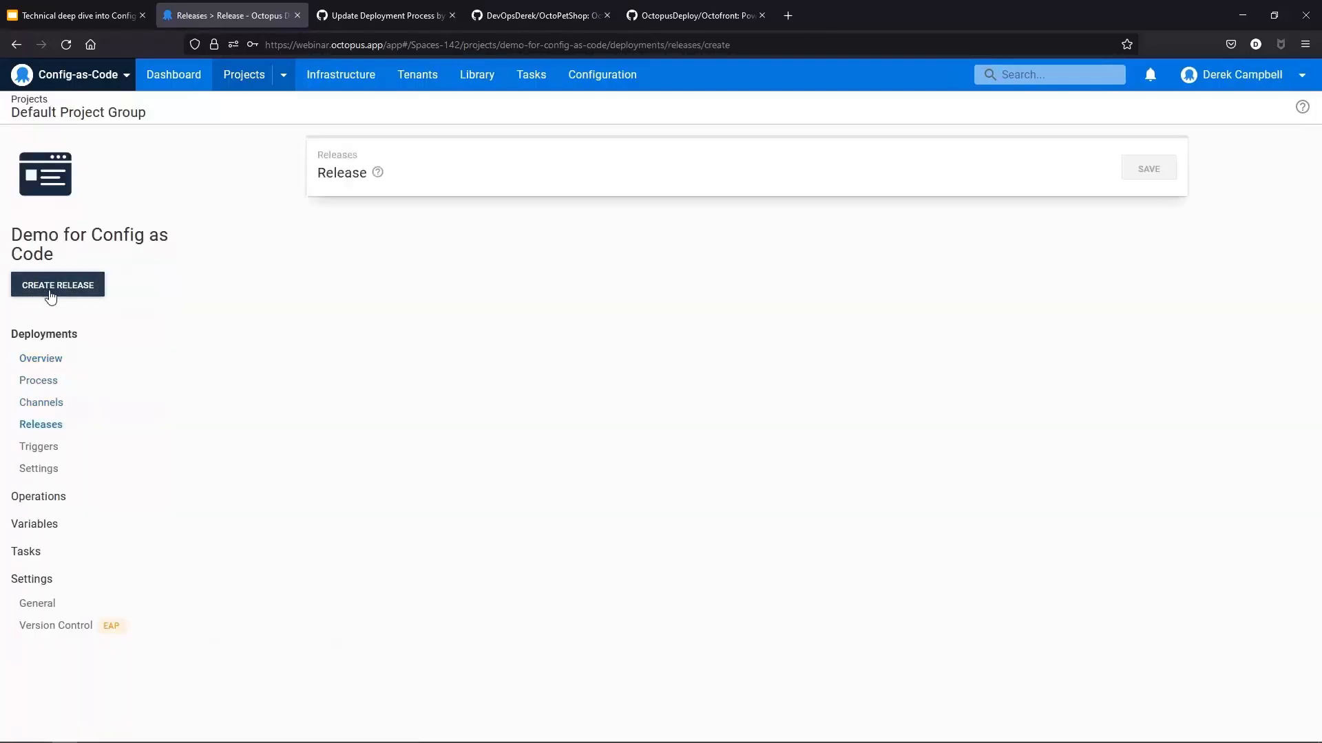
click(618, 238)
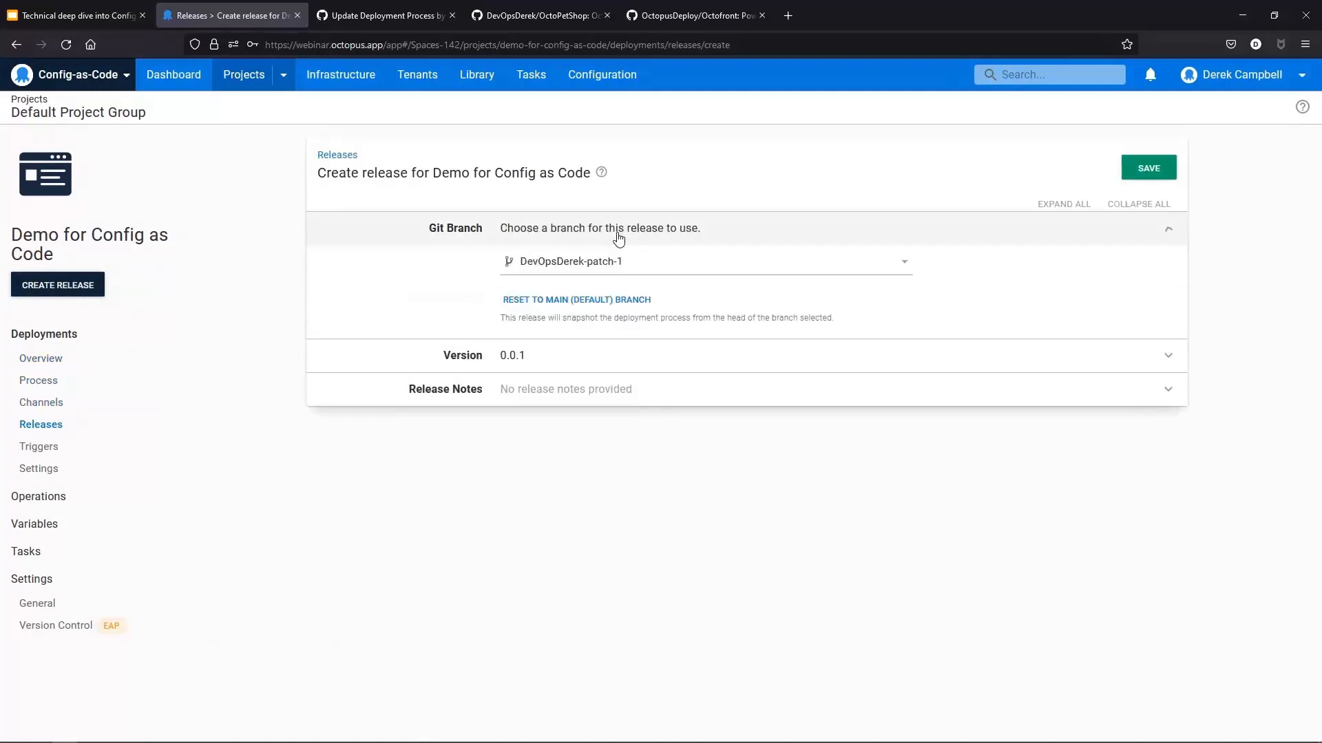
click(592, 261)
click(557, 366)
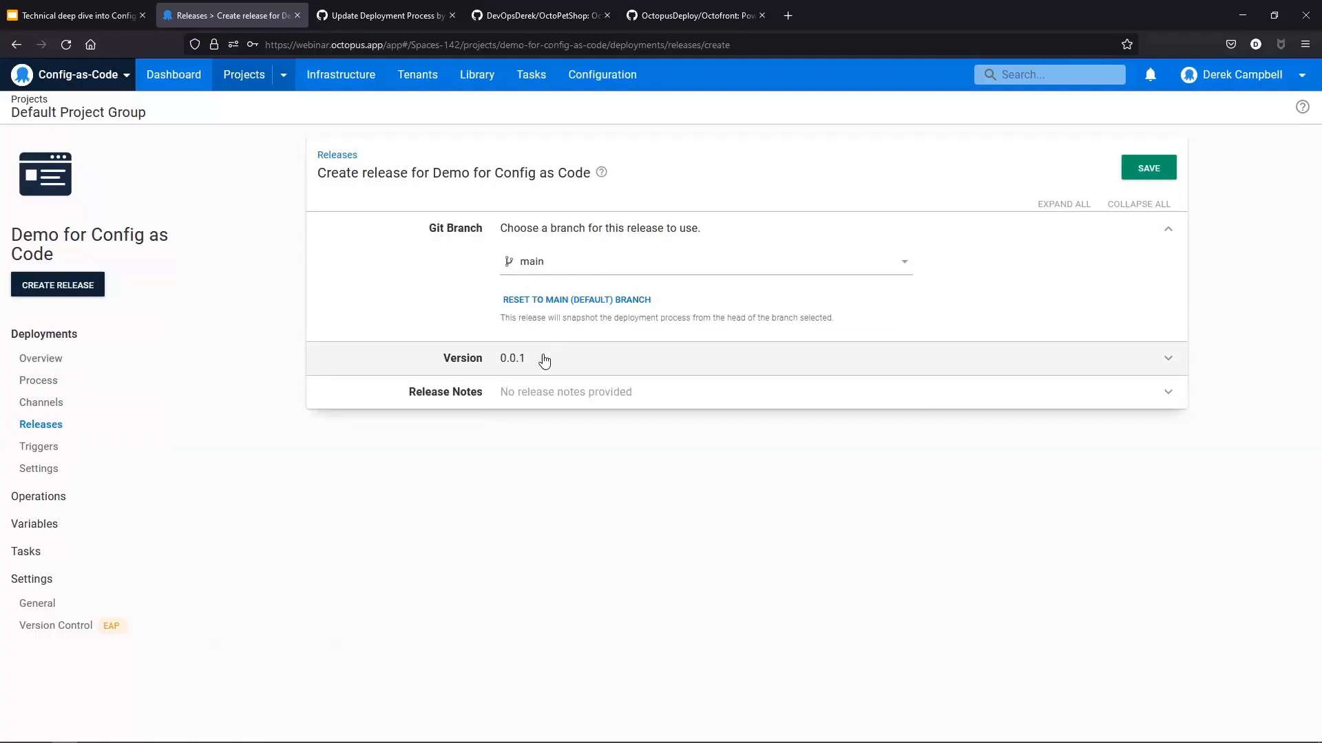
click(571, 269)
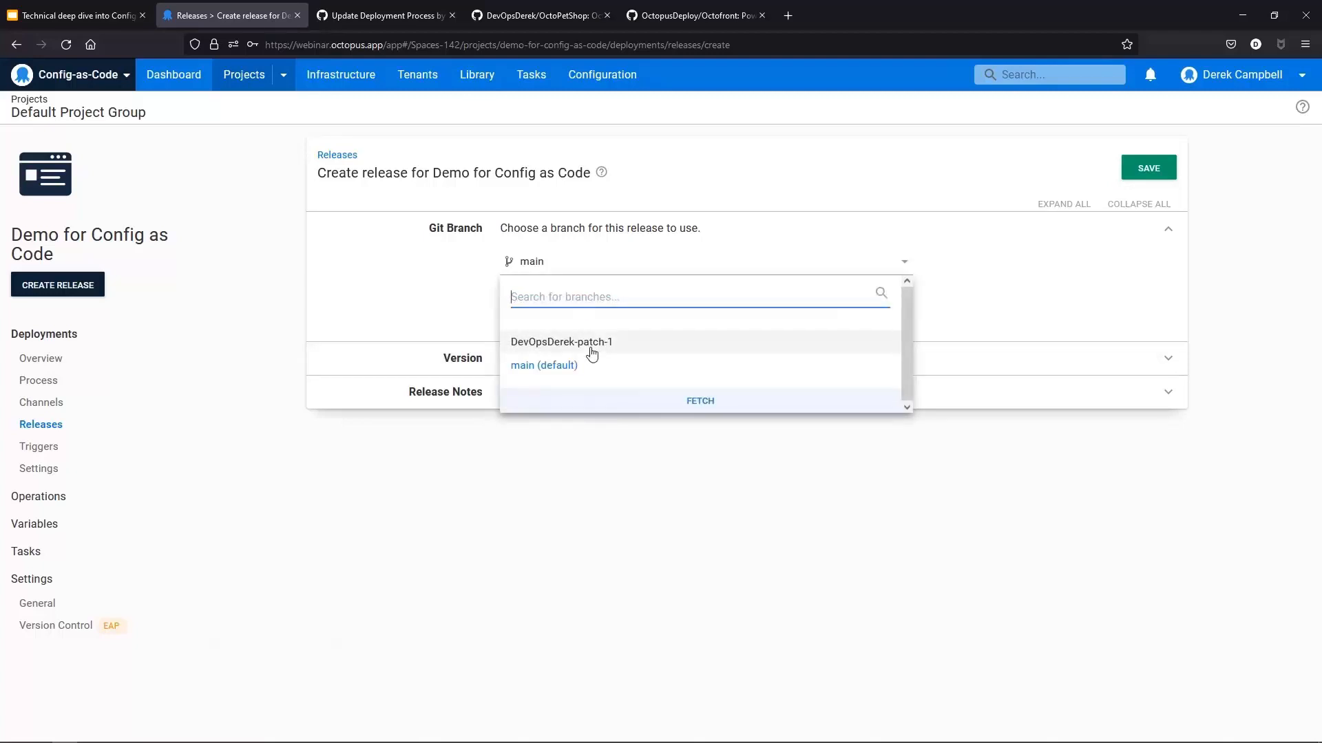
click(614, 517)
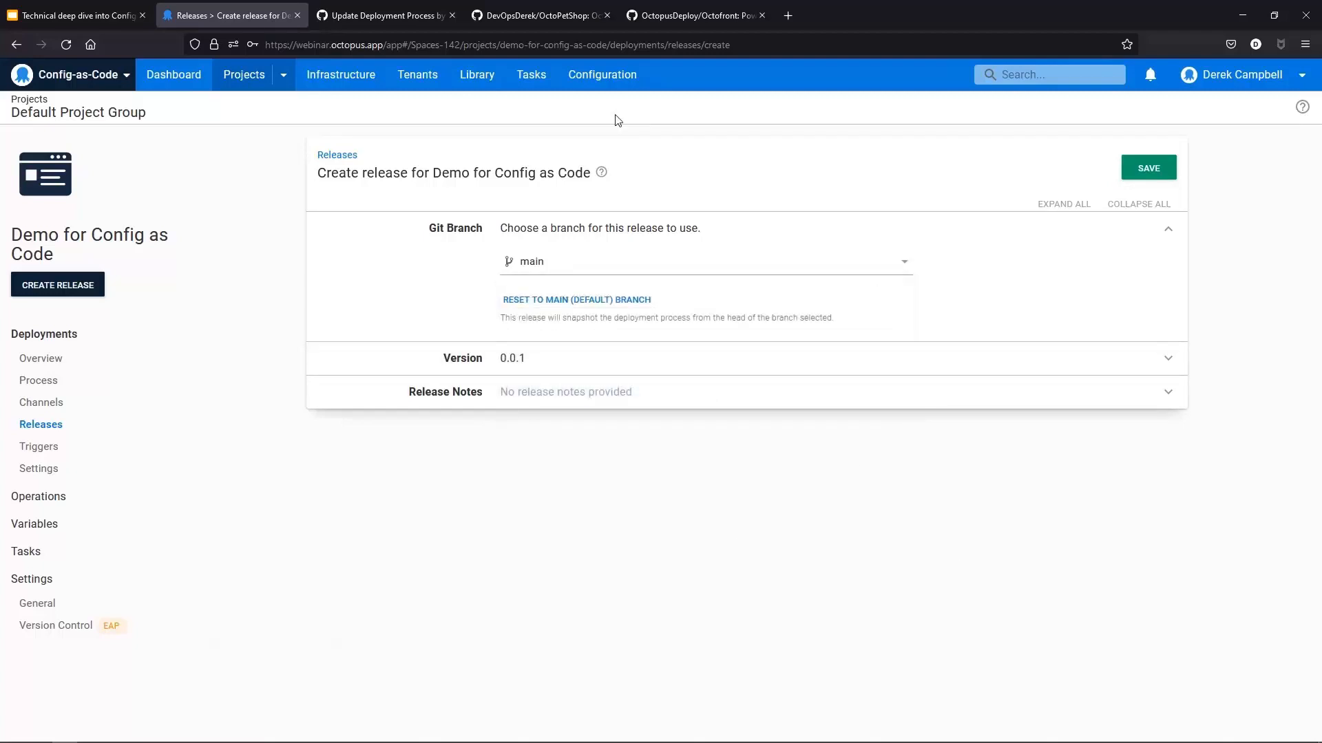
click(571, 264)
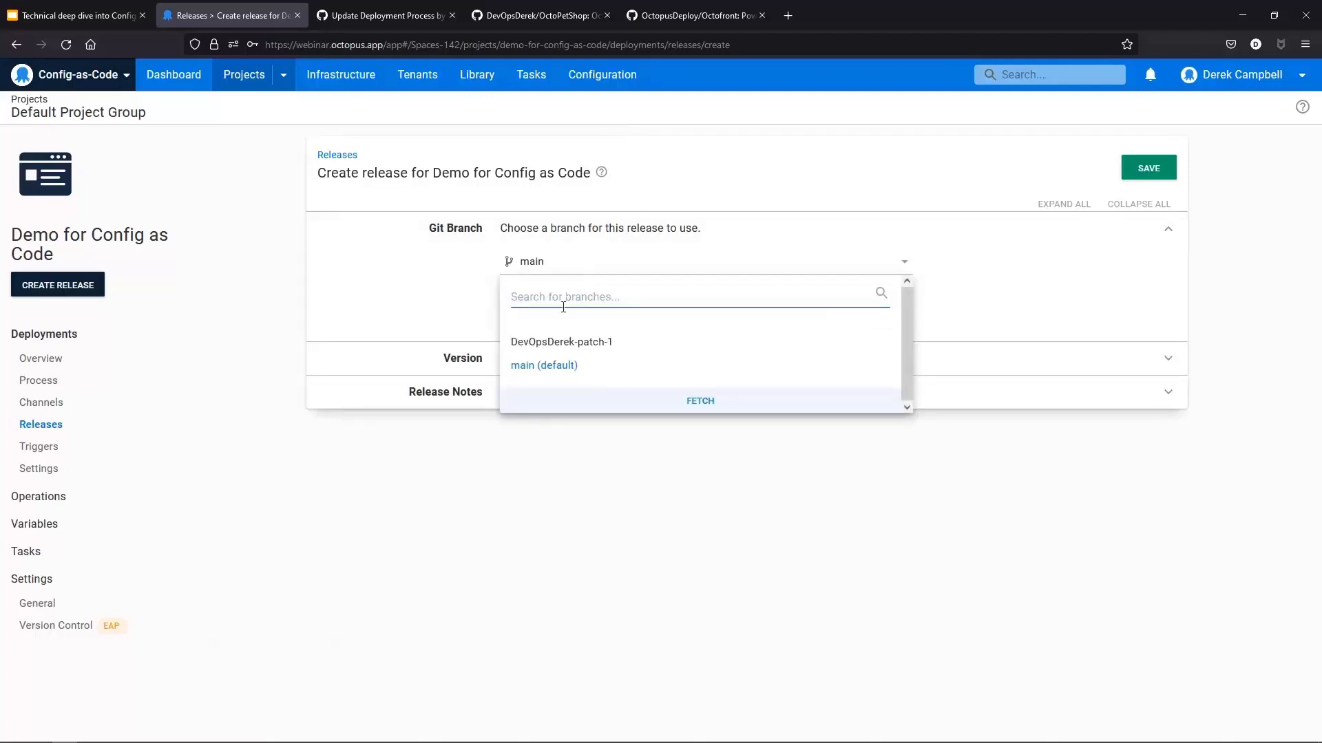
click(558, 342)
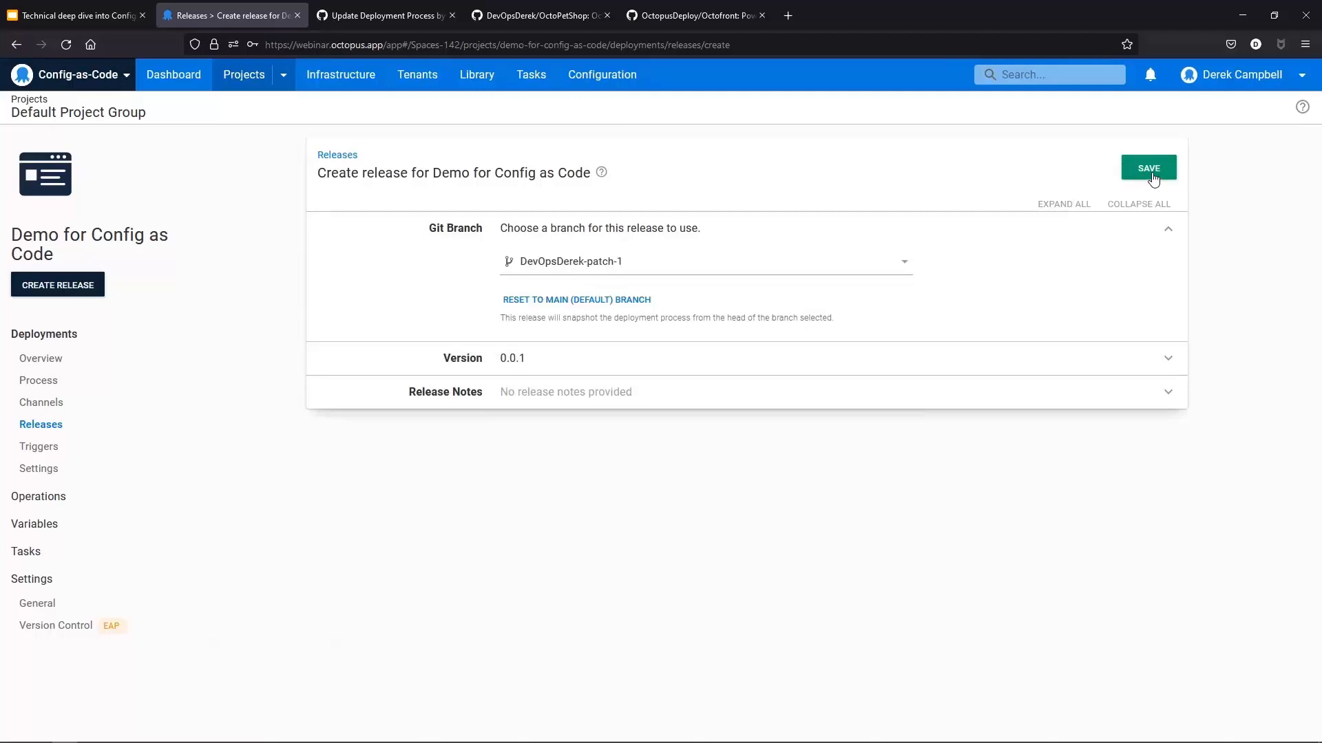
click(1151, 172)
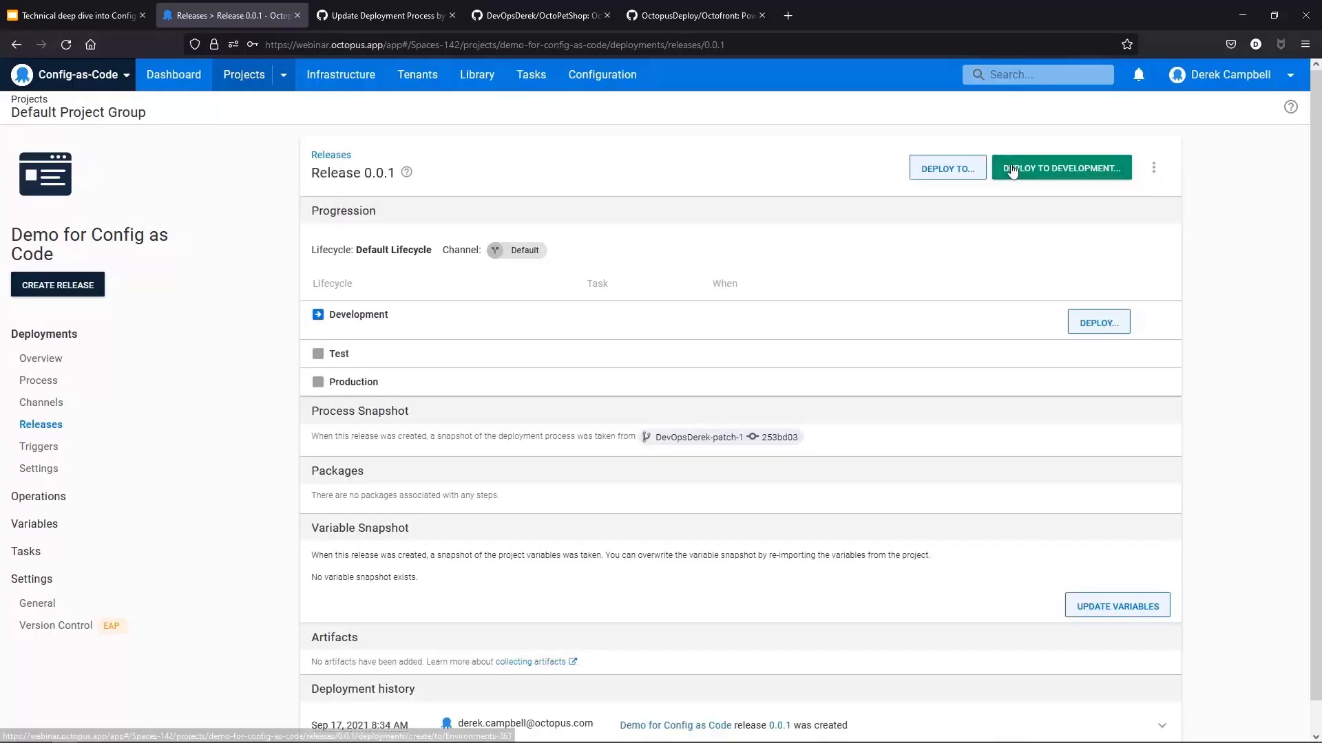
Step: Deploy release 0.0.1 to the Development environment and return to the project's deployments overview
click(1012, 171)
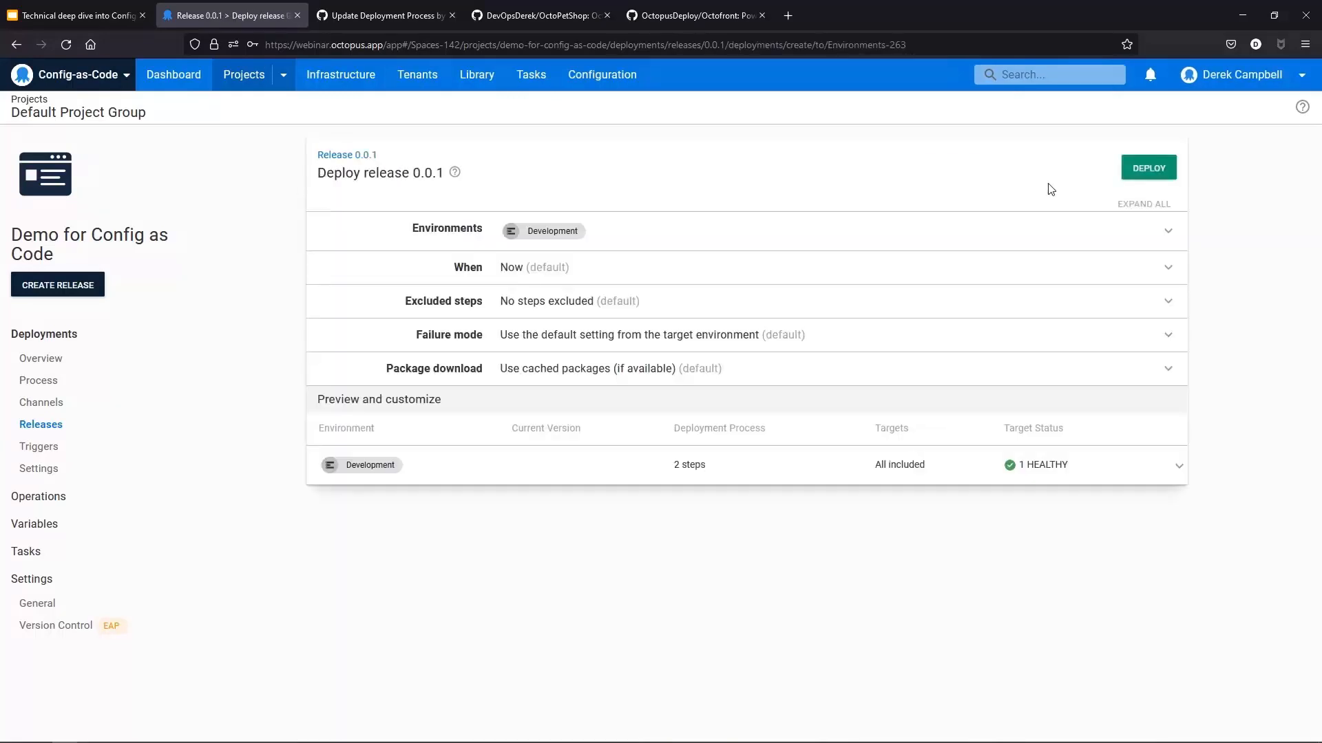
click(1147, 172)
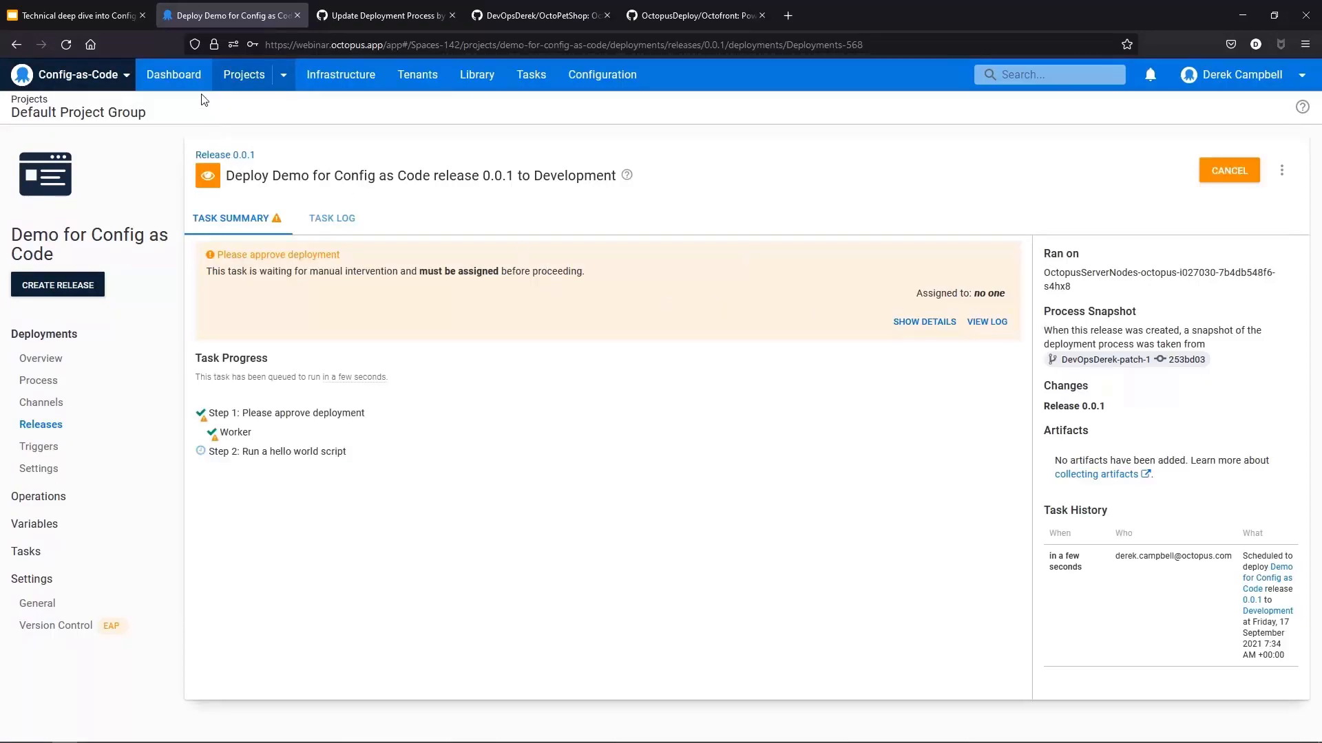
click(58, 364)
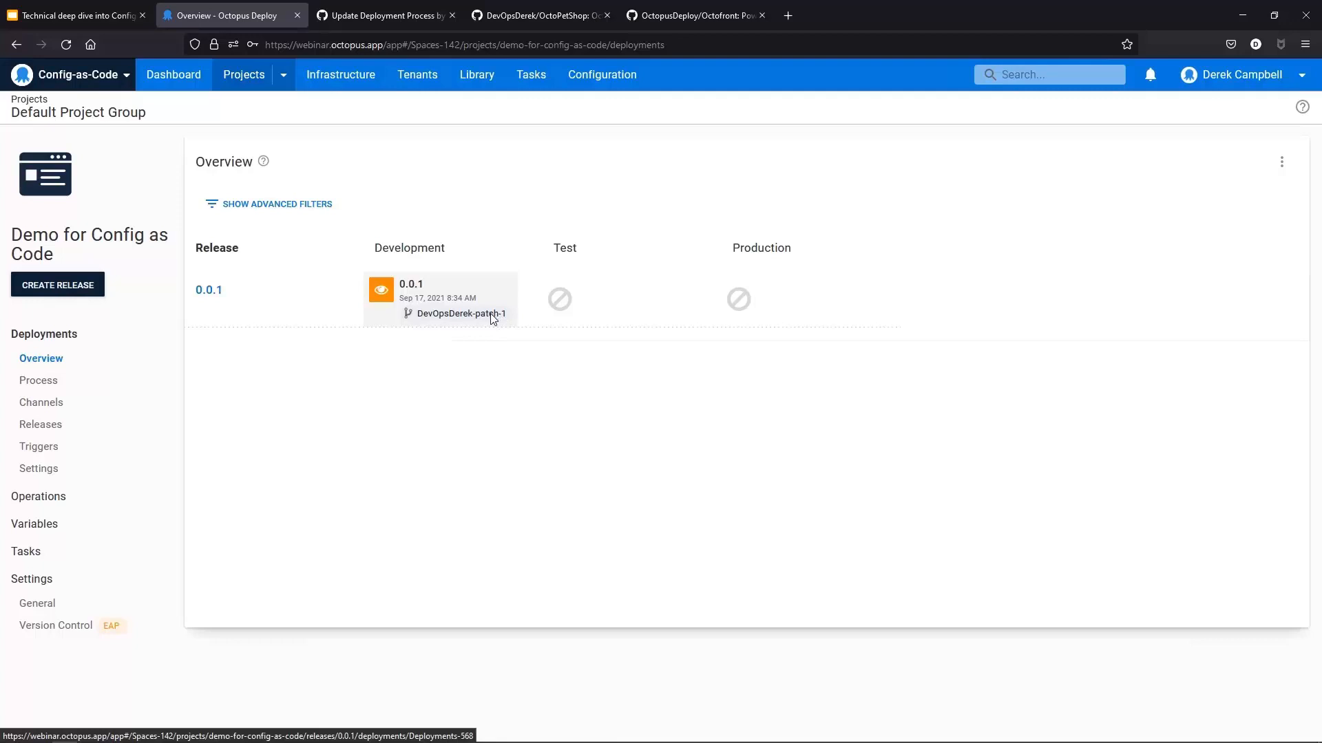
Step: Open the OctoPetShop project's Development deployment of release 2021.09.29 from the dashboard
click(176, 77)
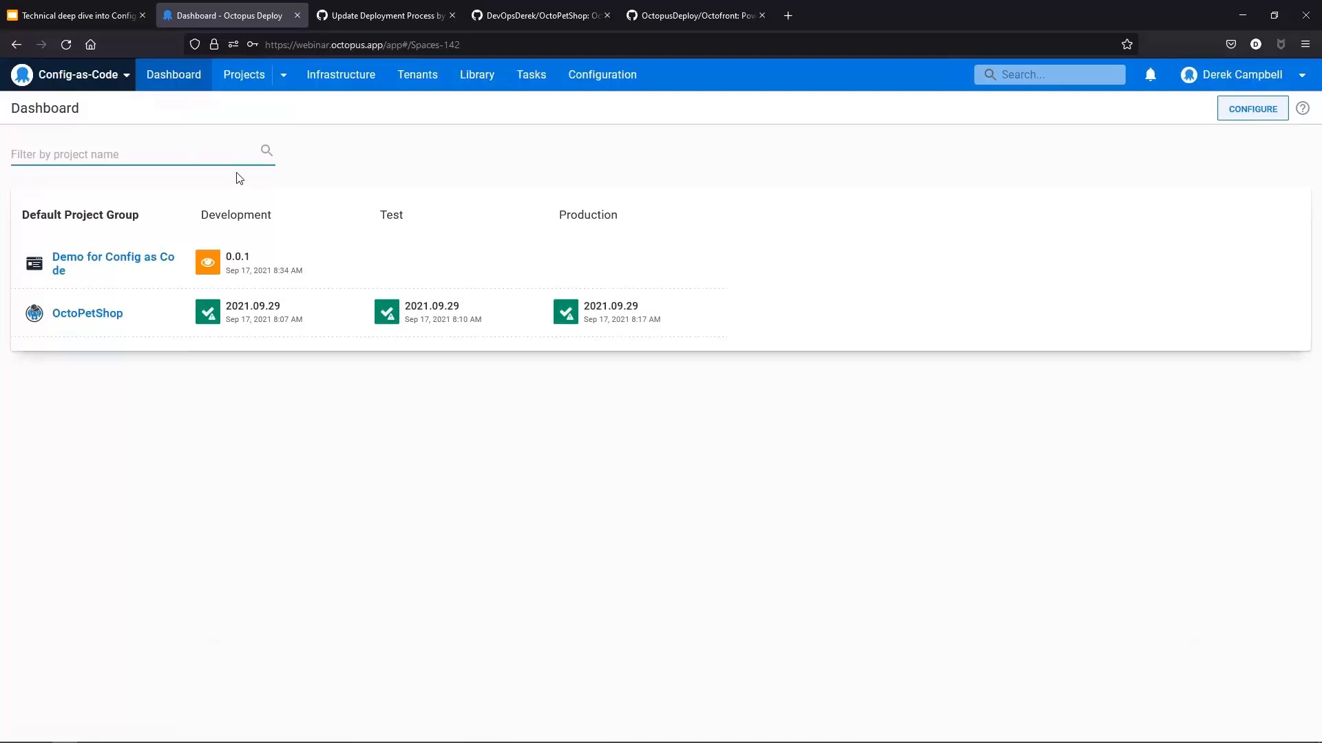
click(71, 316)
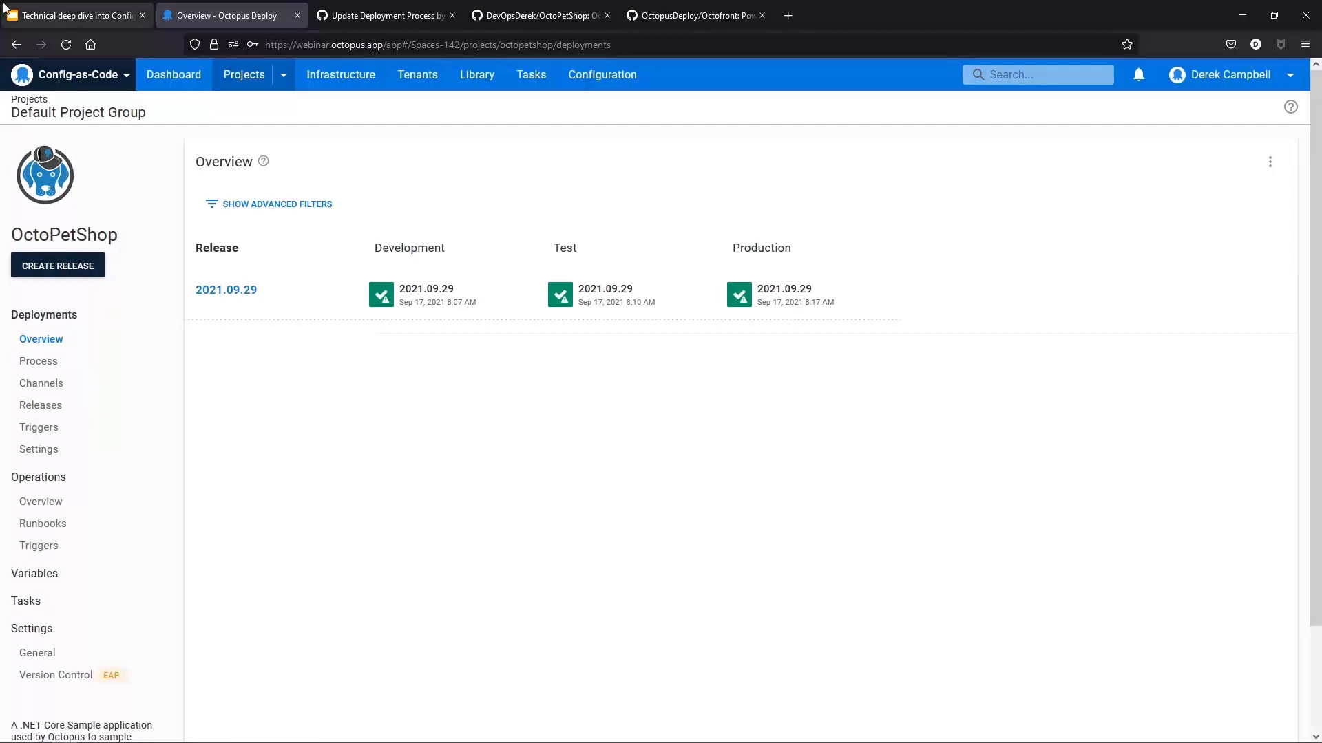
click(466, 303)
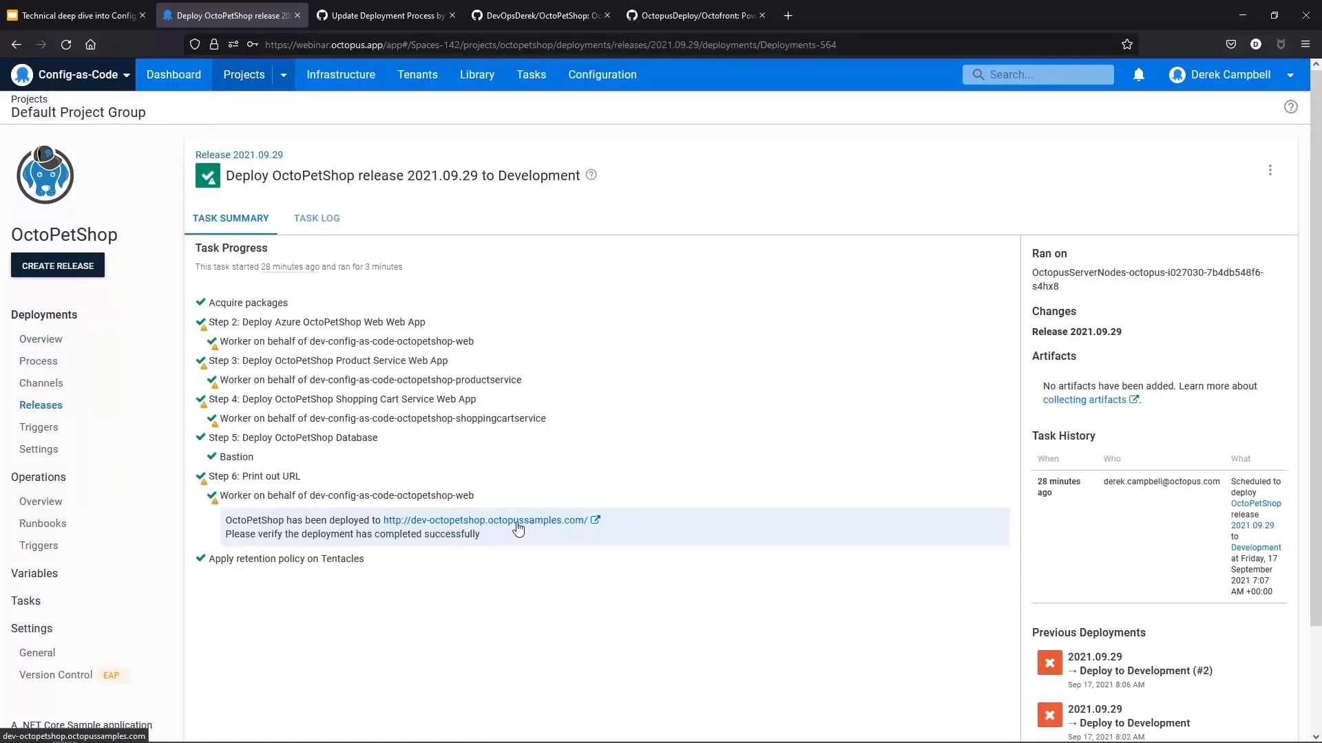
Step: Open the deployed OctoPetShop development URL in a new browser tab
right_click(519, 528)
click(582, 246)
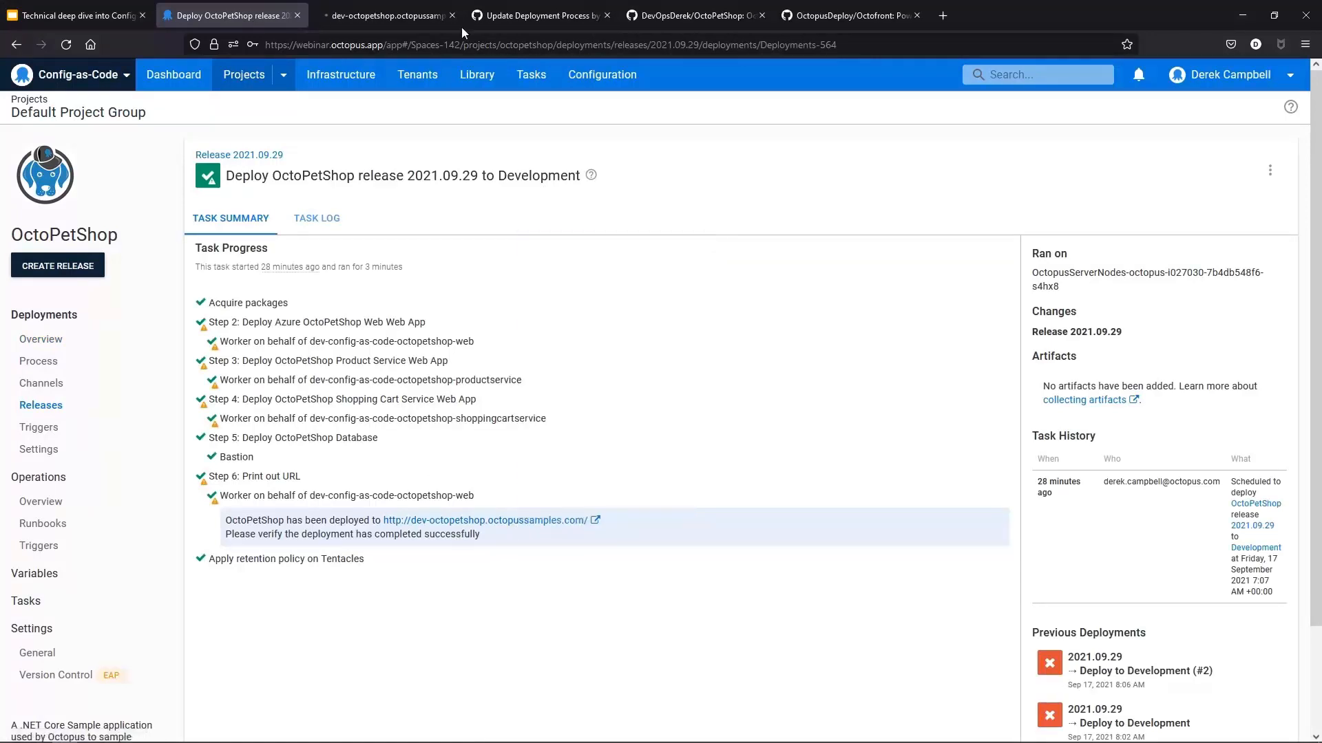
click(366, 17)
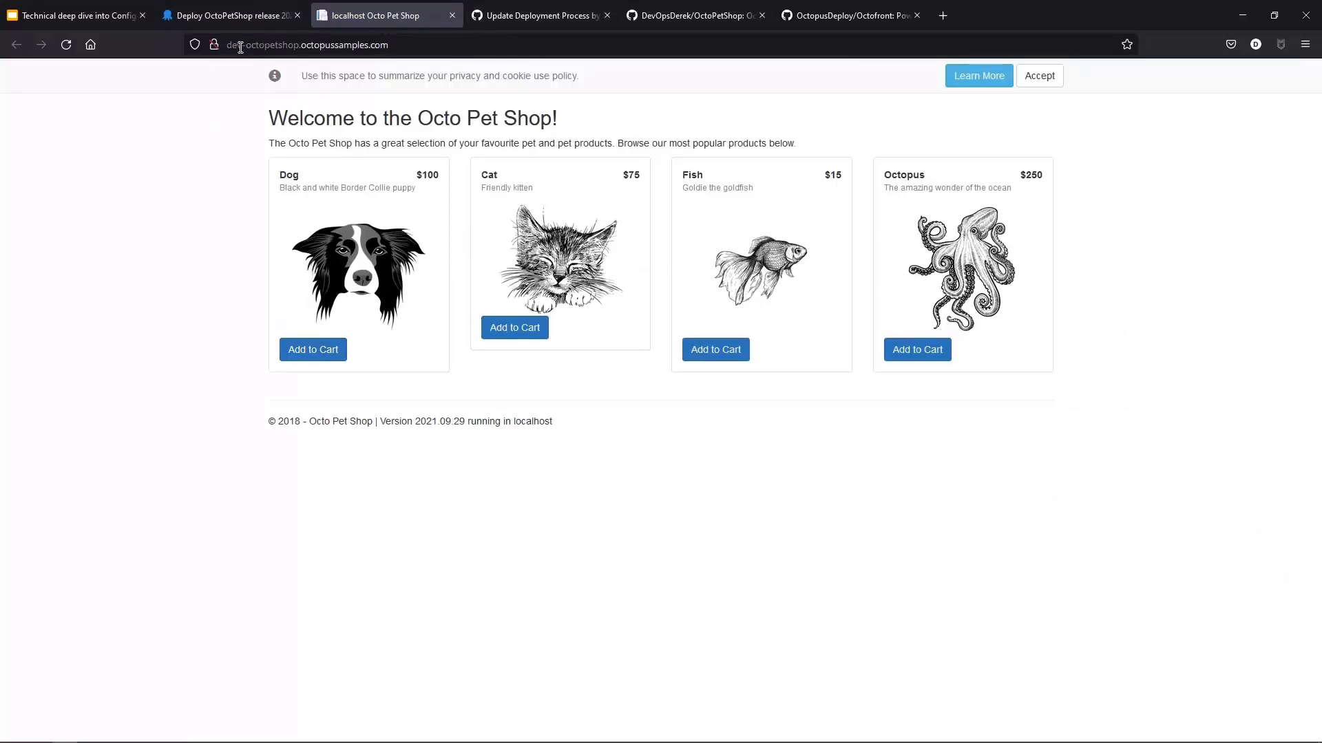
Step: Try to visit the test environment site at test-octopetshop.octopussamples.com, then close that tab
drag(240, 47, 217, 47)
text(test#)
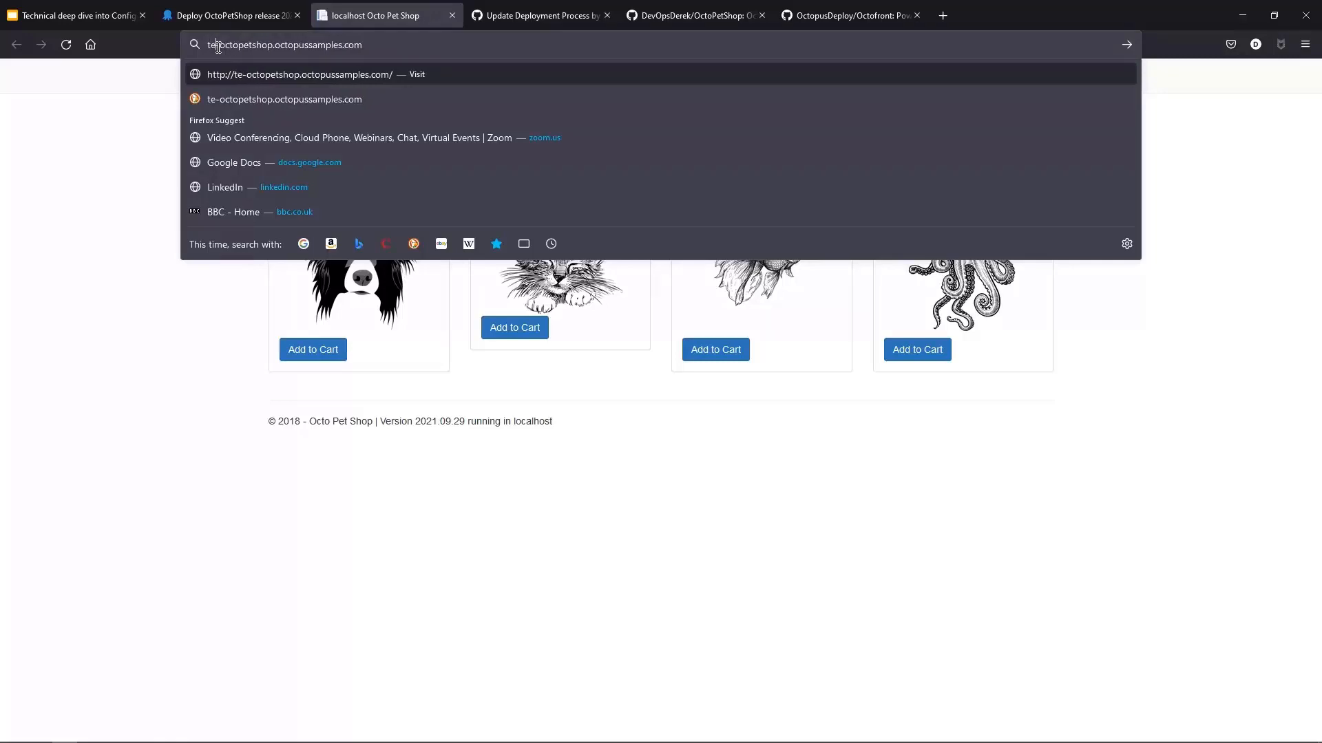
key(Return)
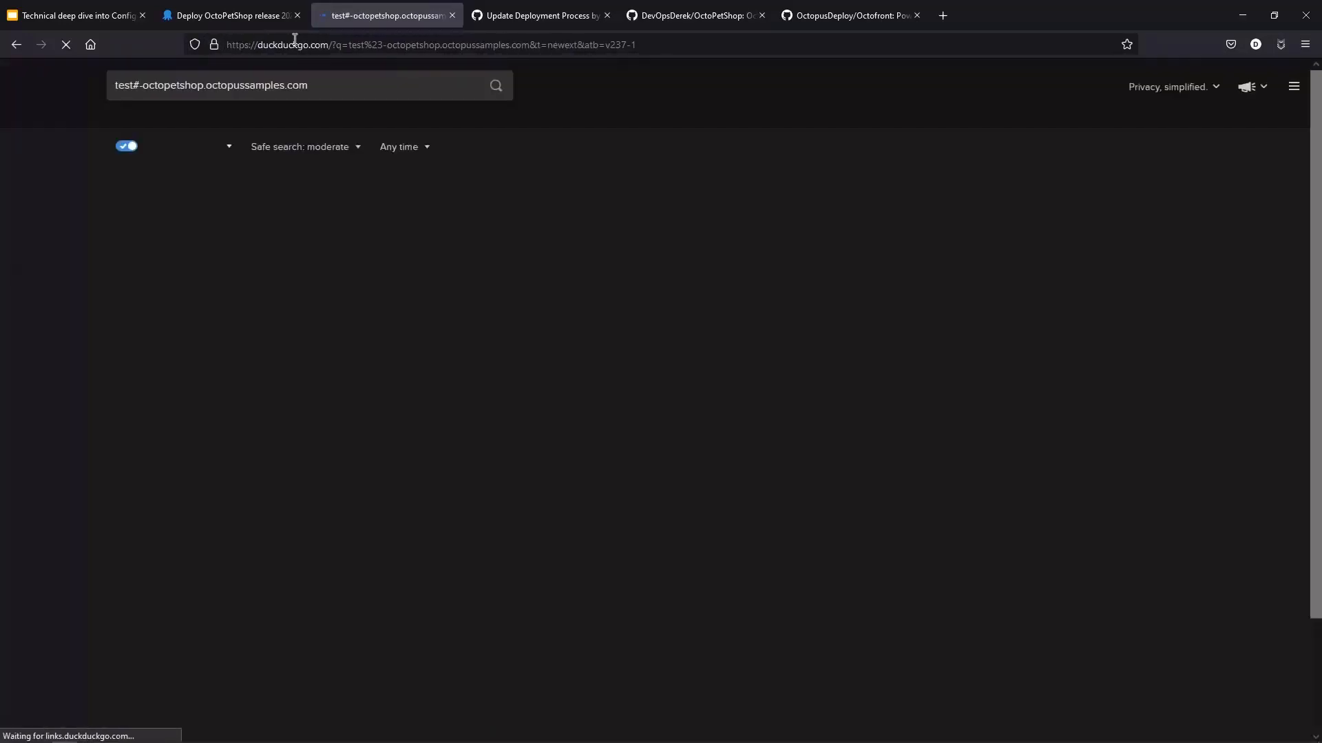
click(305, 47)
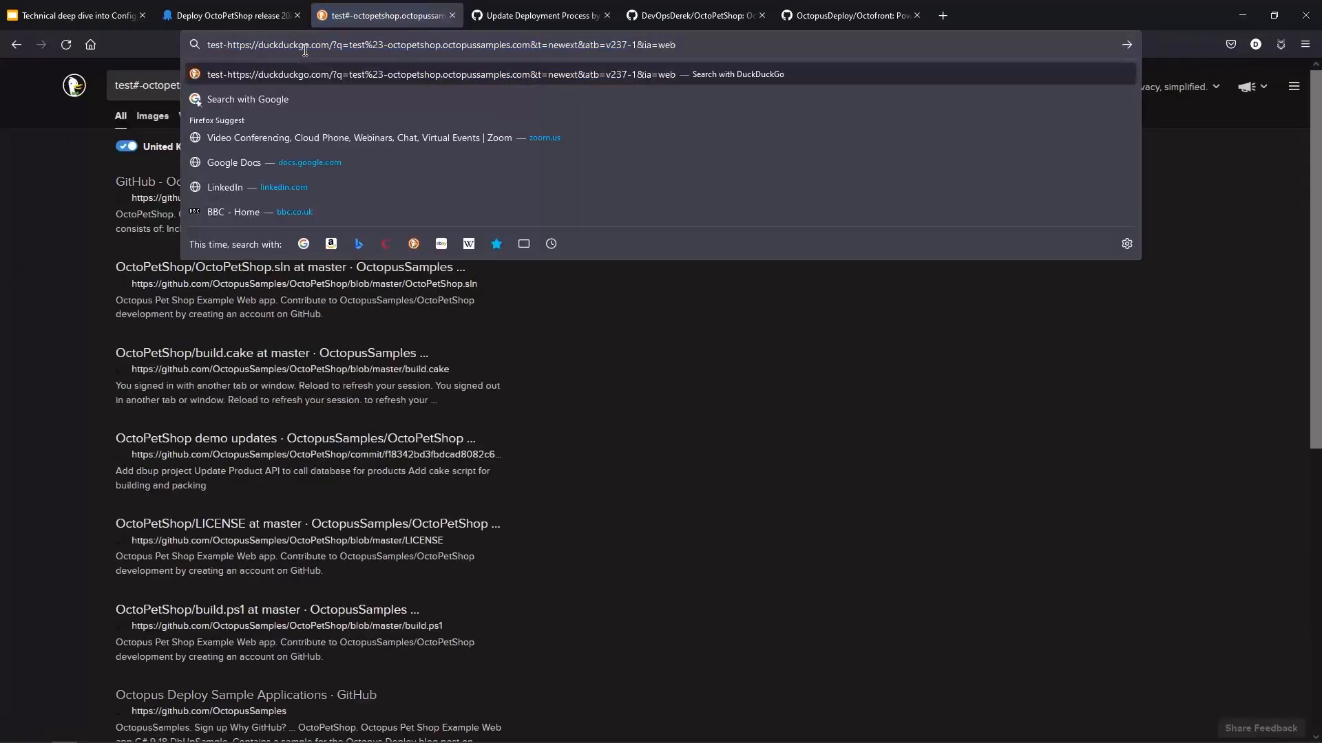
key(ctrl+a)
key(BackSpace)
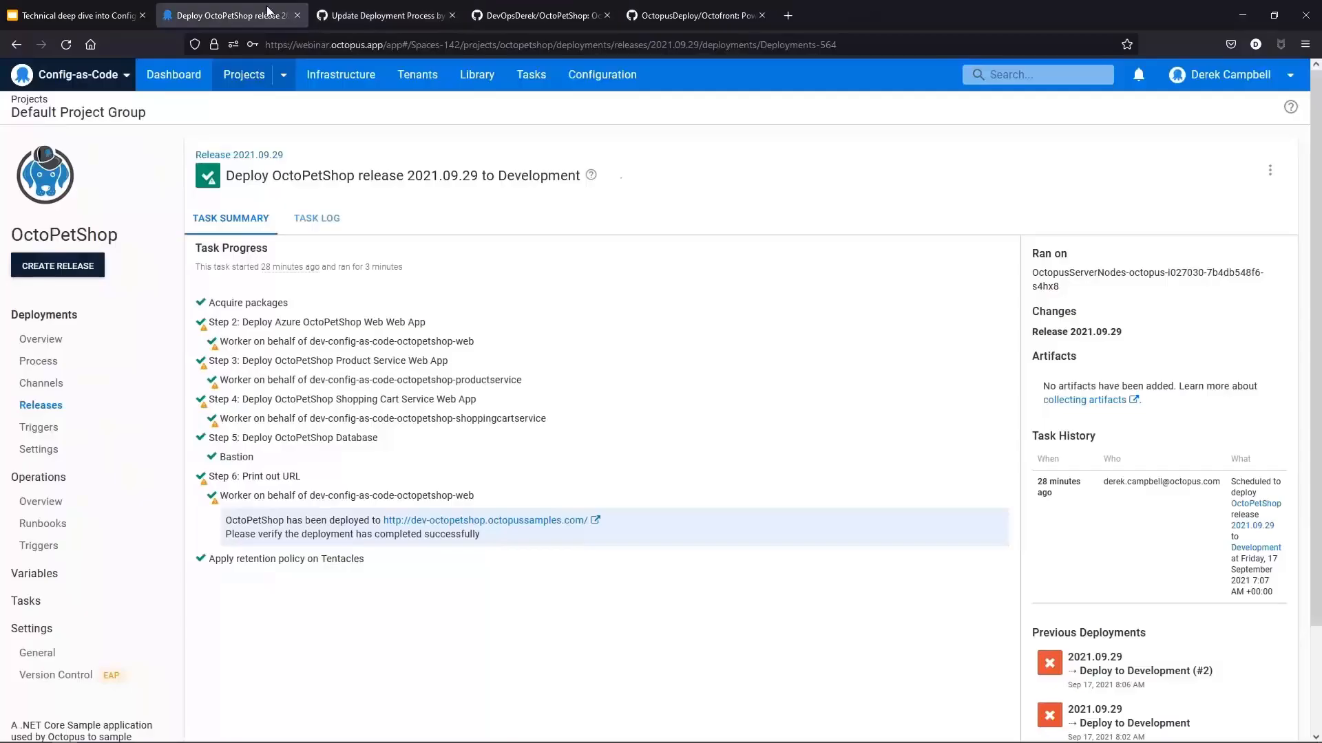
click(451, 15)
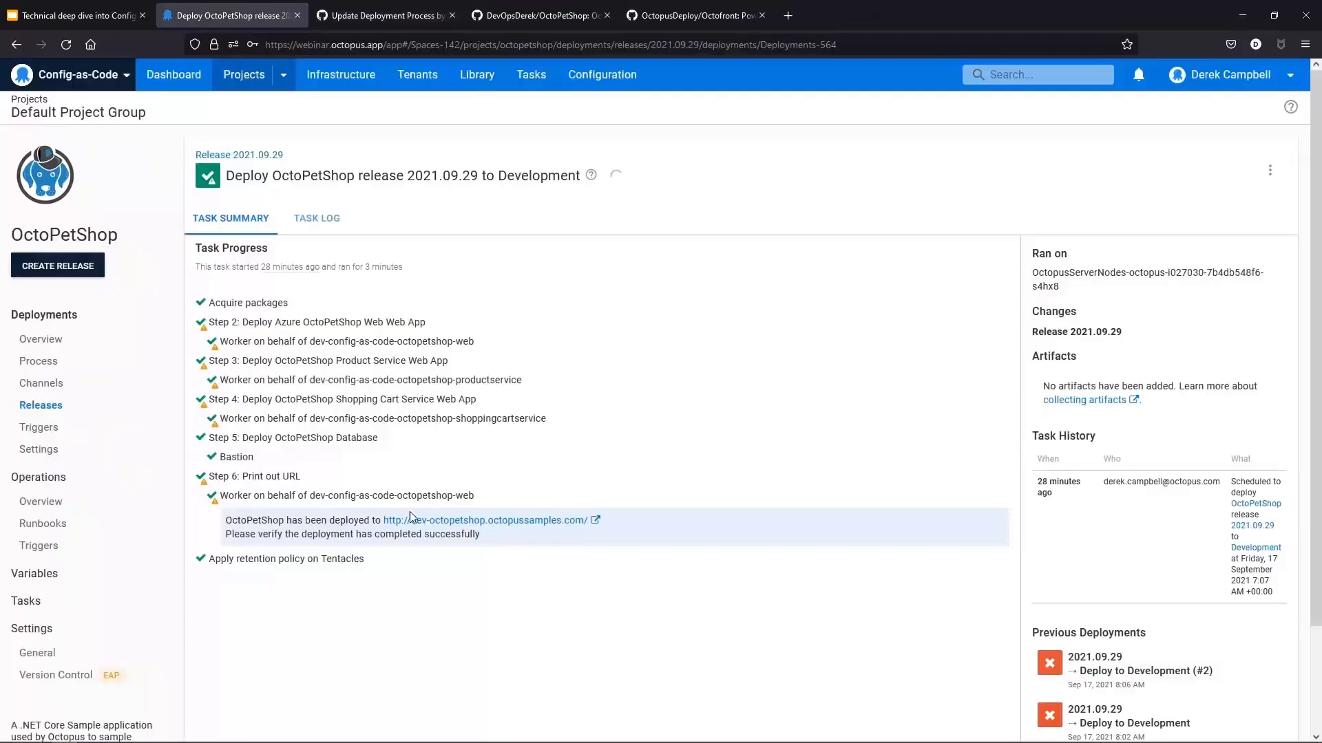
Step: Open the OctoPetShop development site in a new tab again and view the shop page
right_click(519, 521)
click(631, 241)
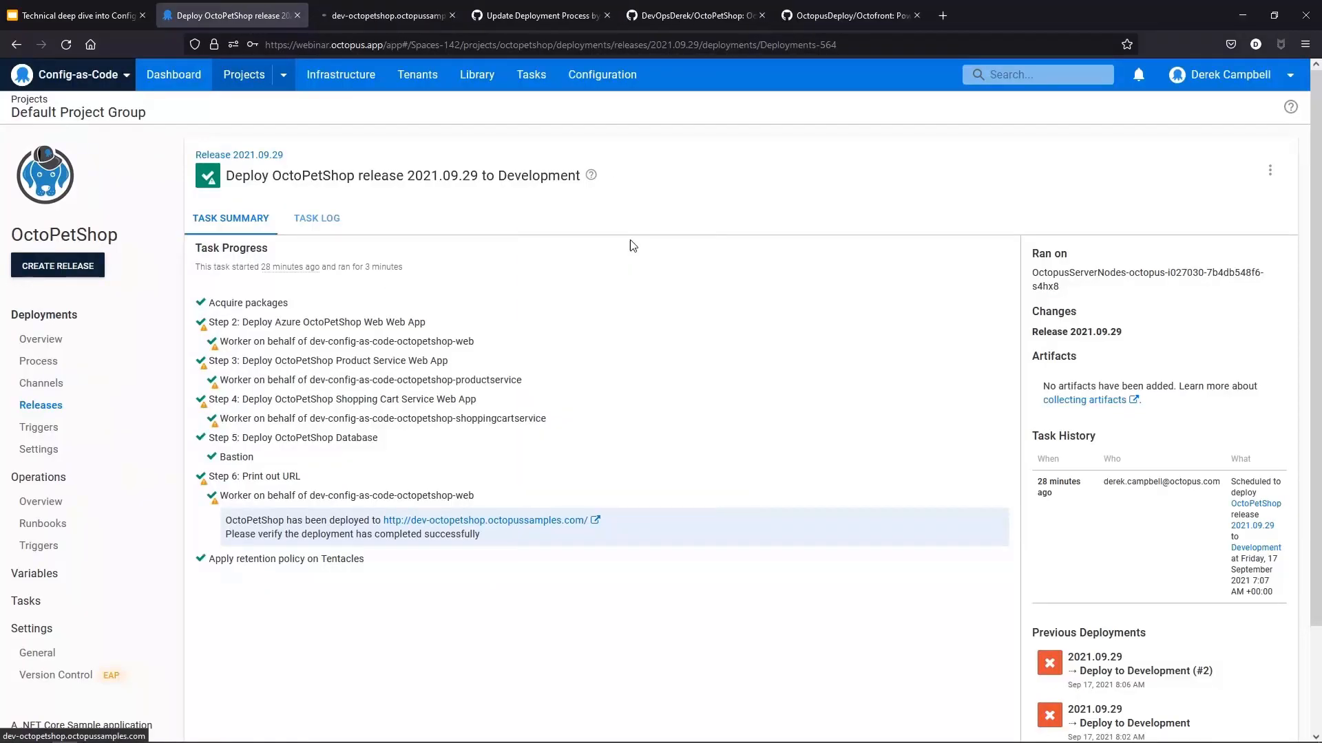
click(388, 19)
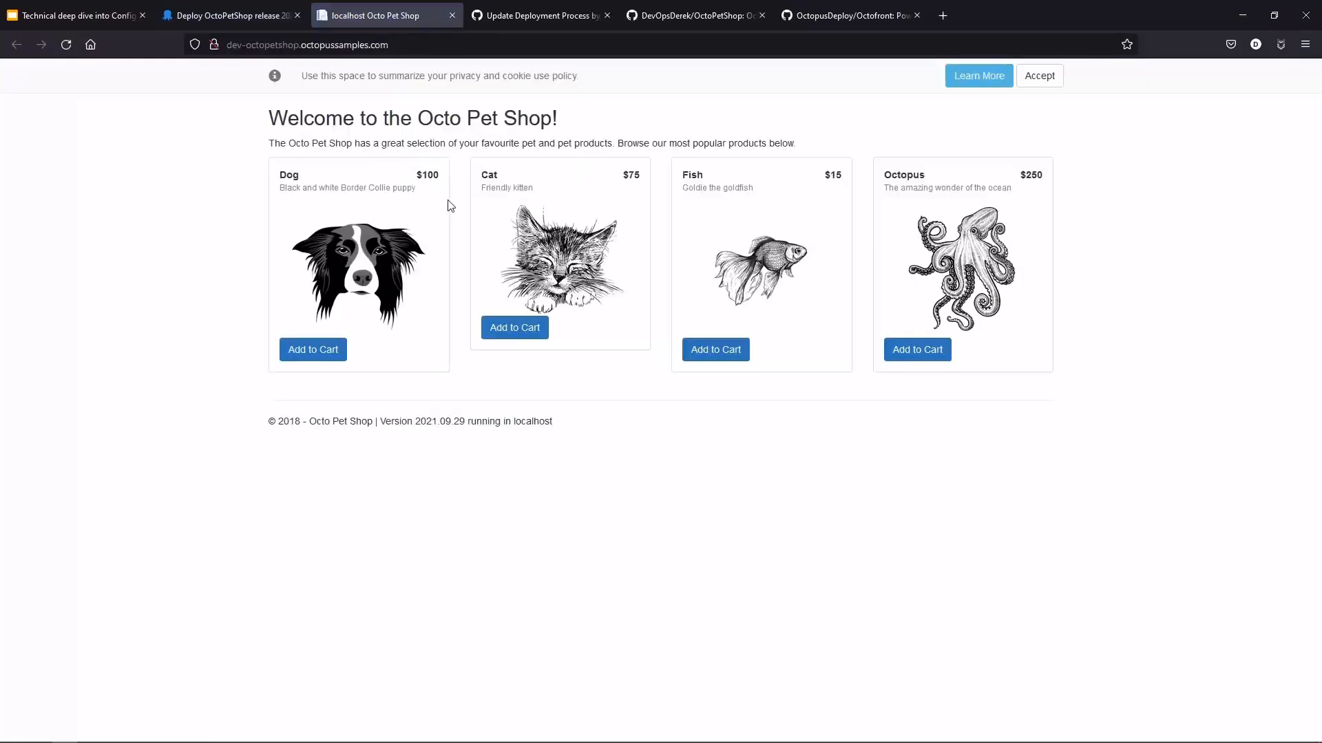
drag(1050, 178, 1018, 176)
click(441, 181)
Step: Open the OctoPetShop deployment process and inspect the Manual Intervention Required step
click(255, 20)
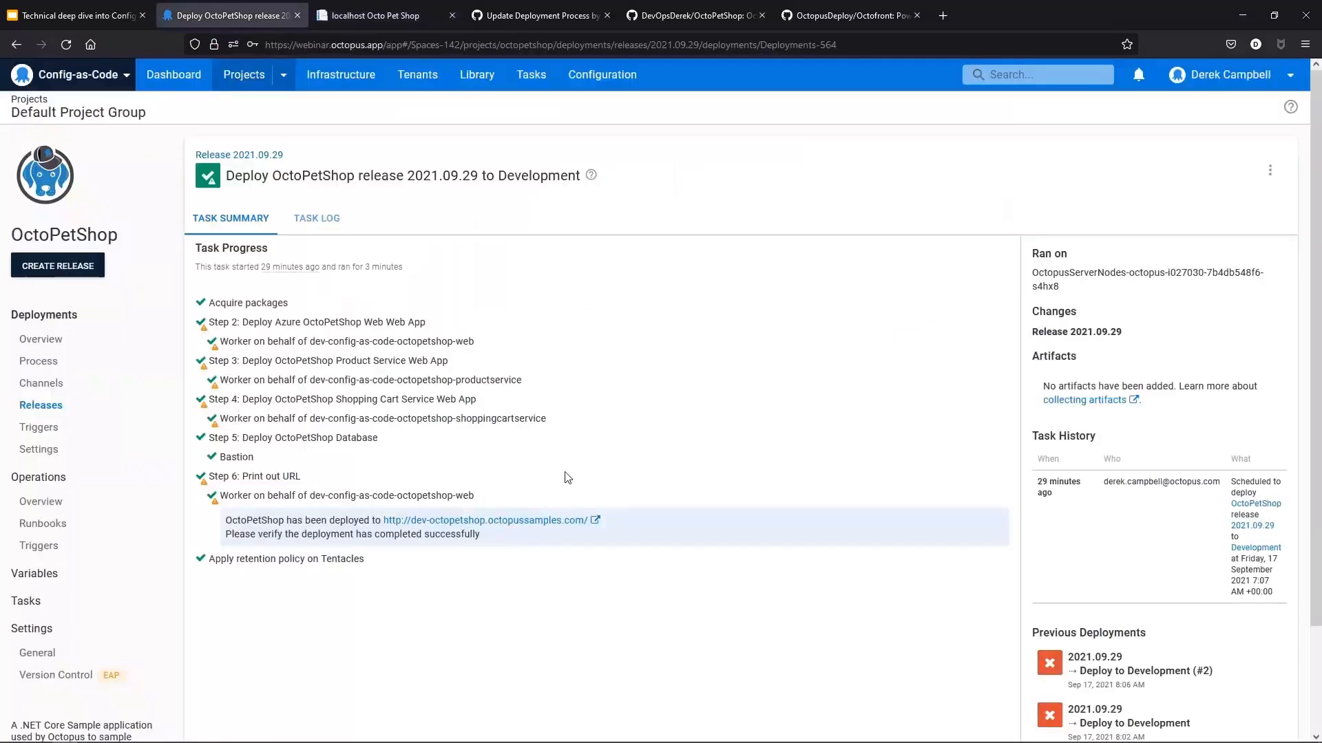
click(76, 370)
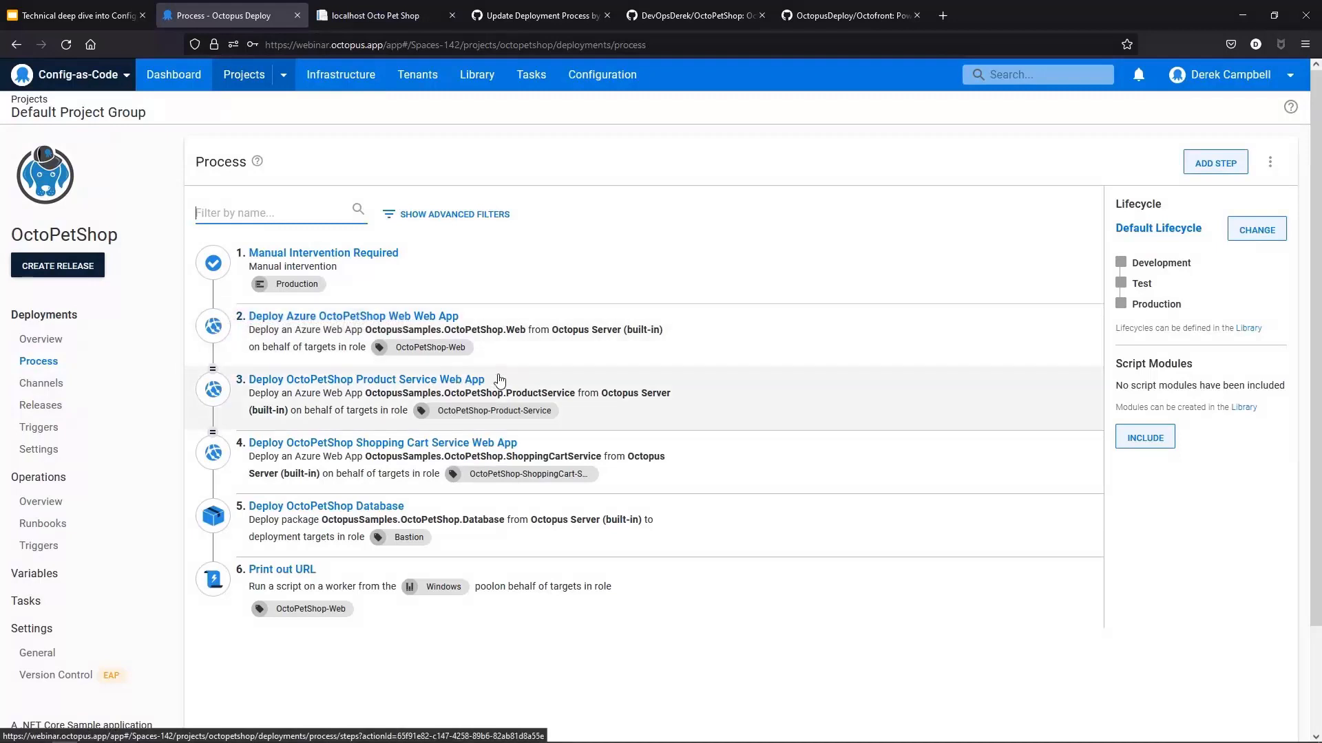
click(355, 274)
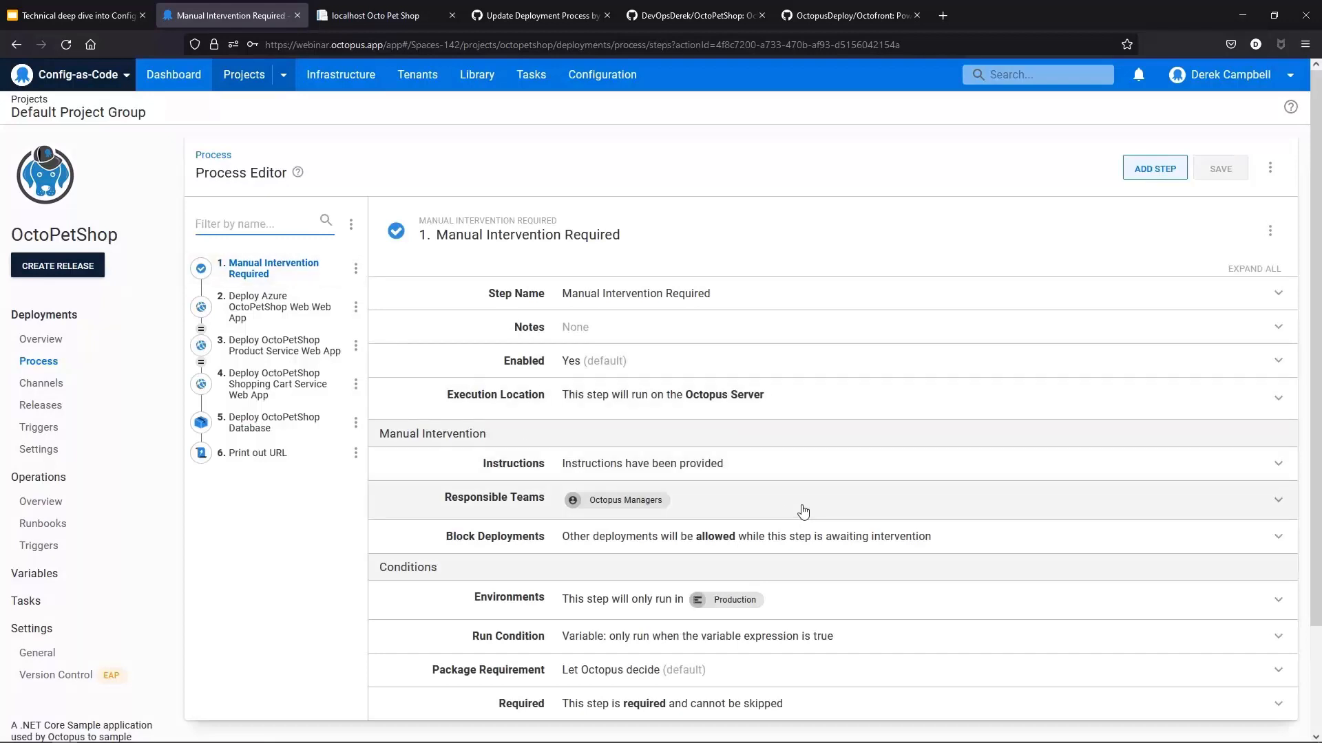
scroll(801, 509, down, 1)
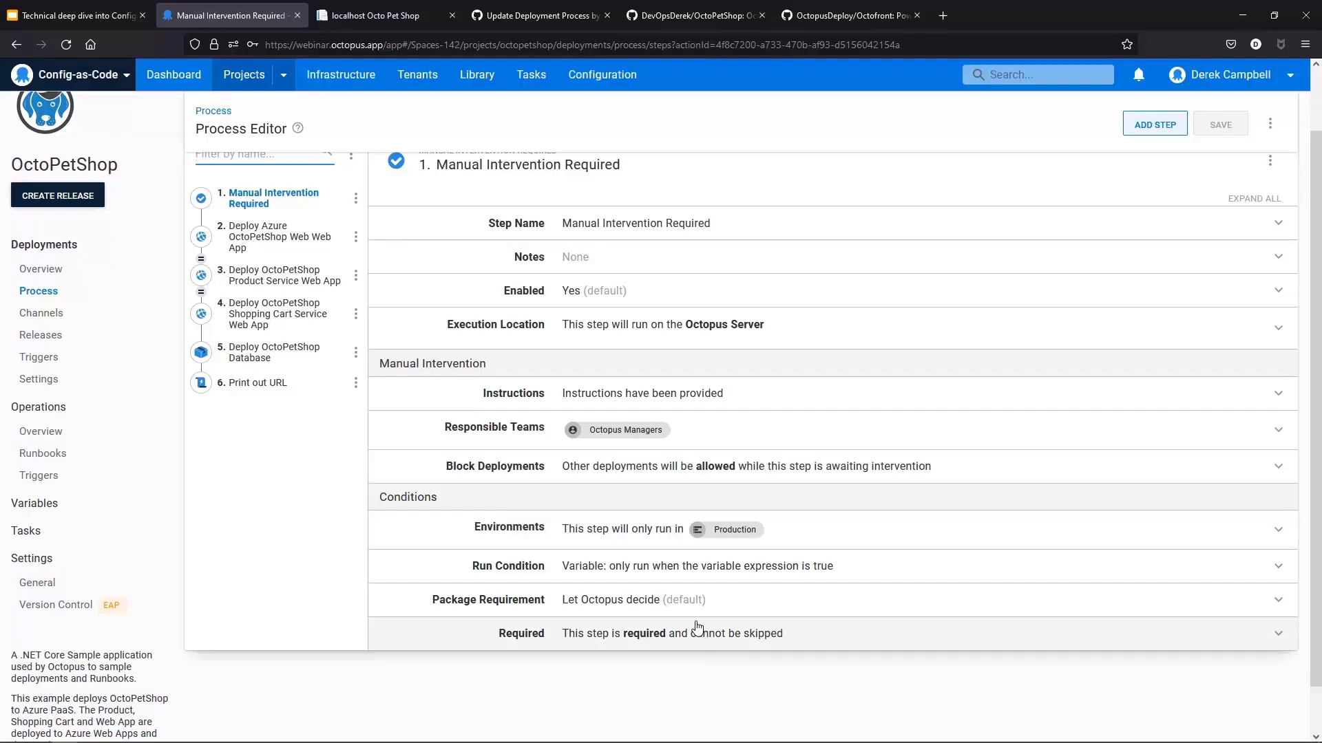
Step: Review the web app, database and Print out URL steps, including the Print out URL inline script
click(268, 249)
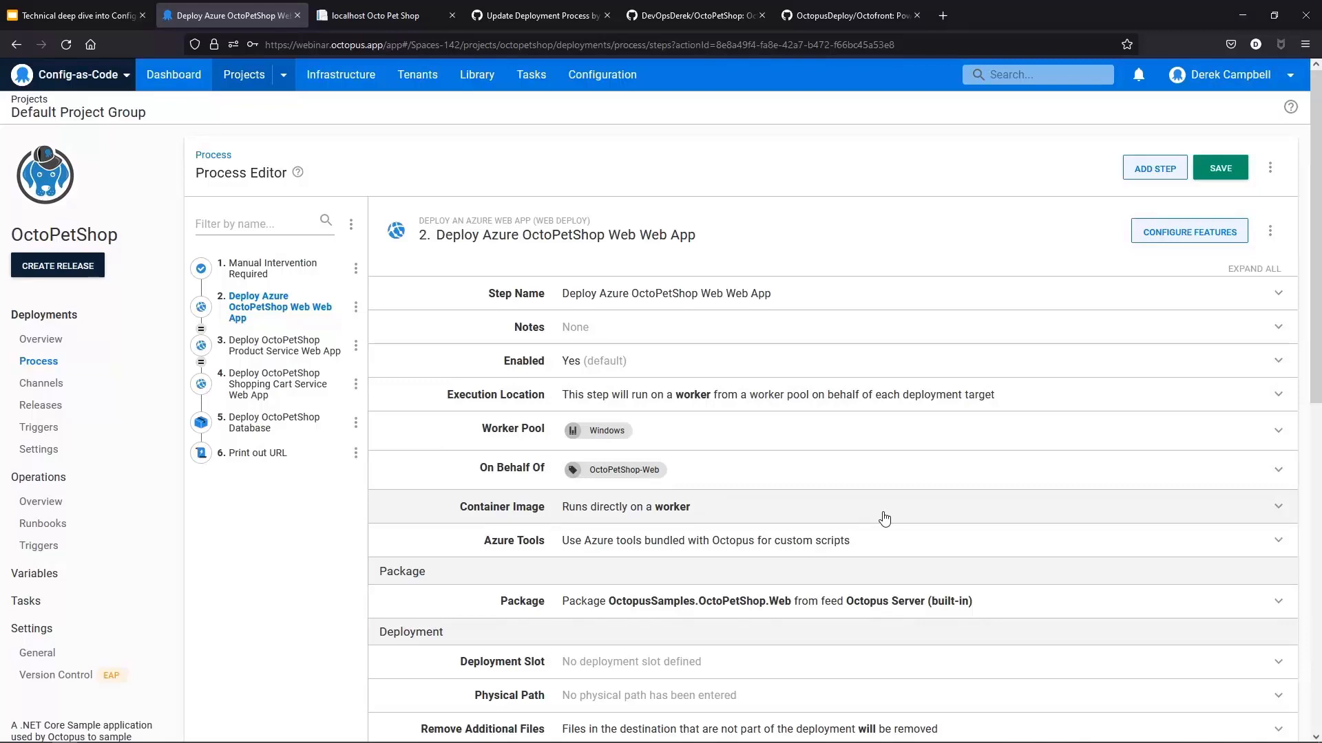
click(321, 428)
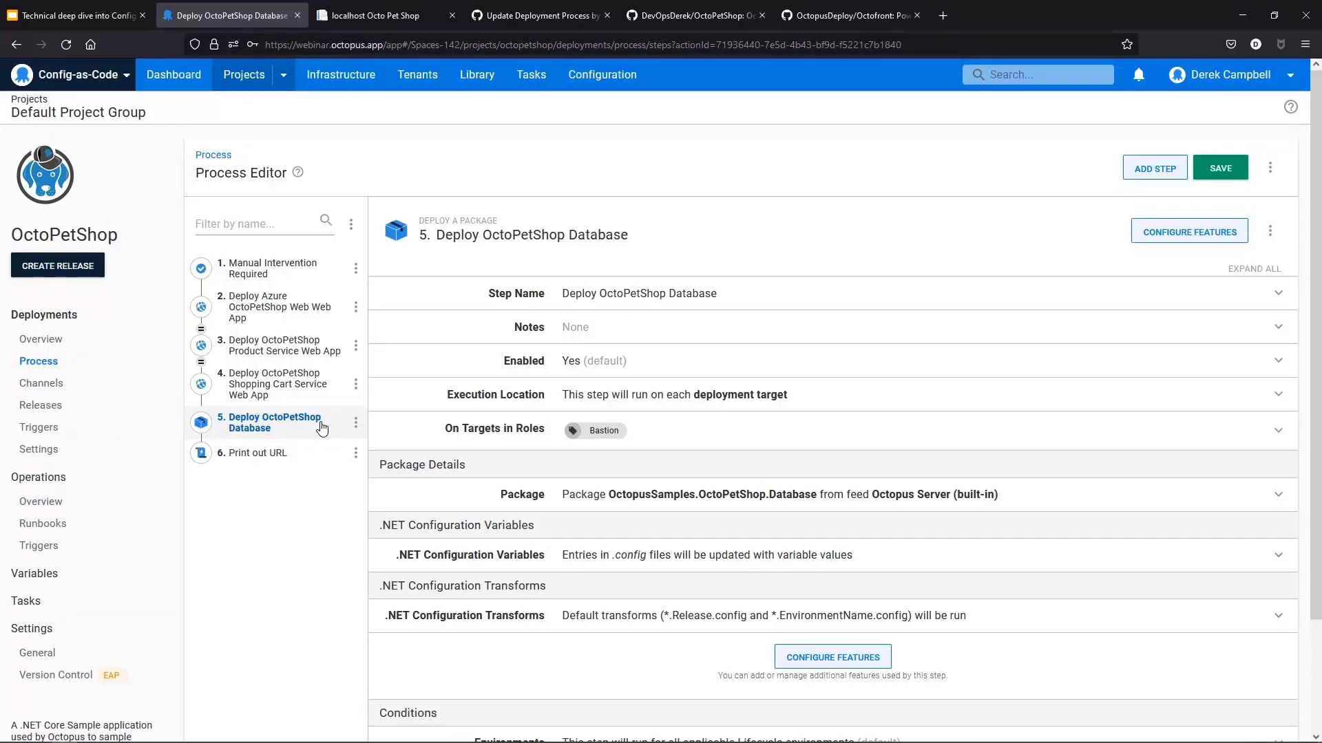
click(270, 454)
scroll(706, 601, down, 2)
scroll(706, 600, down, 1)
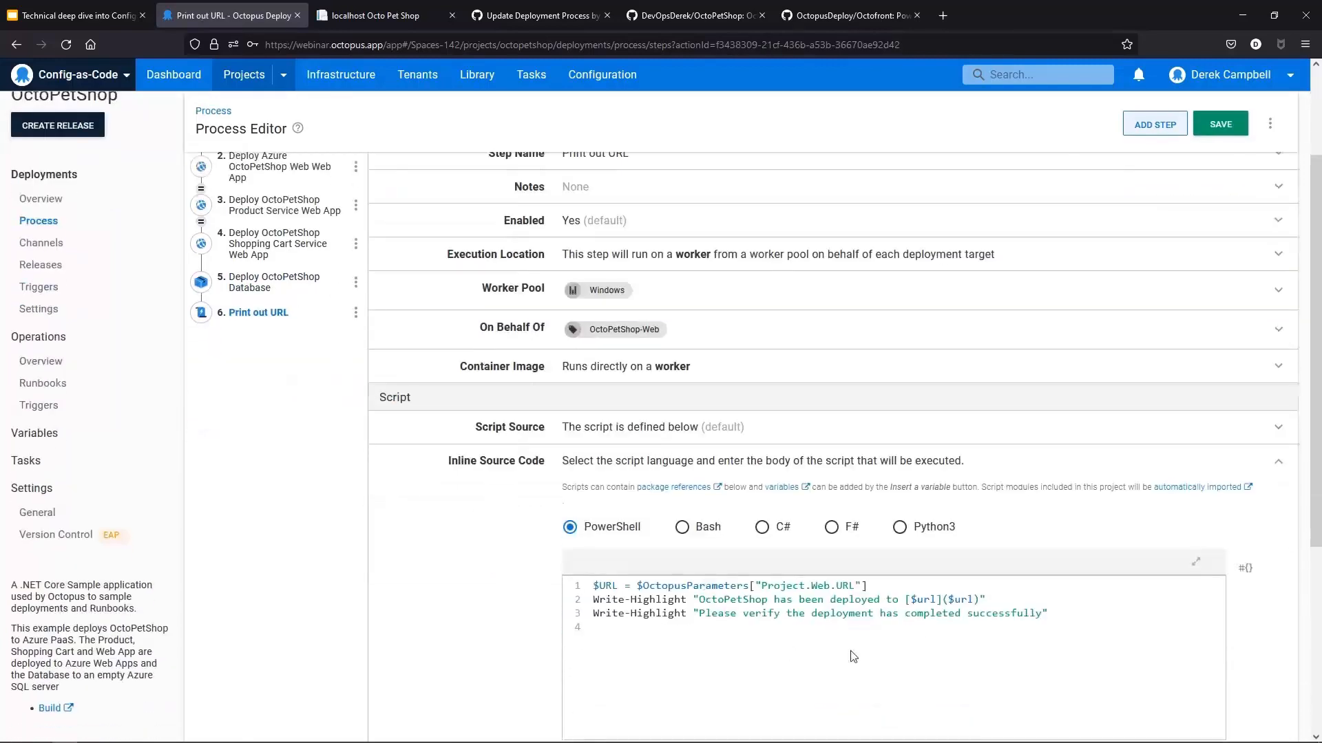
click(825, 654)
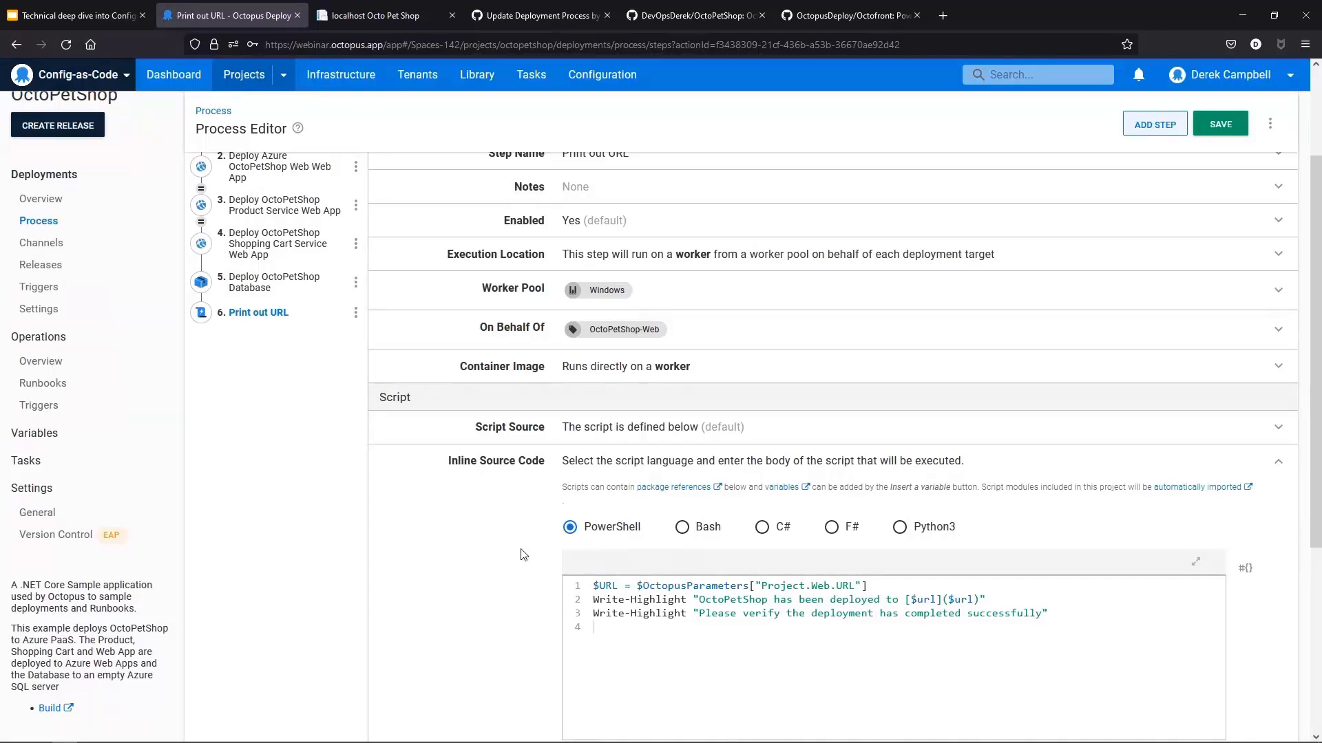
scroll(539, 592, up, 3)
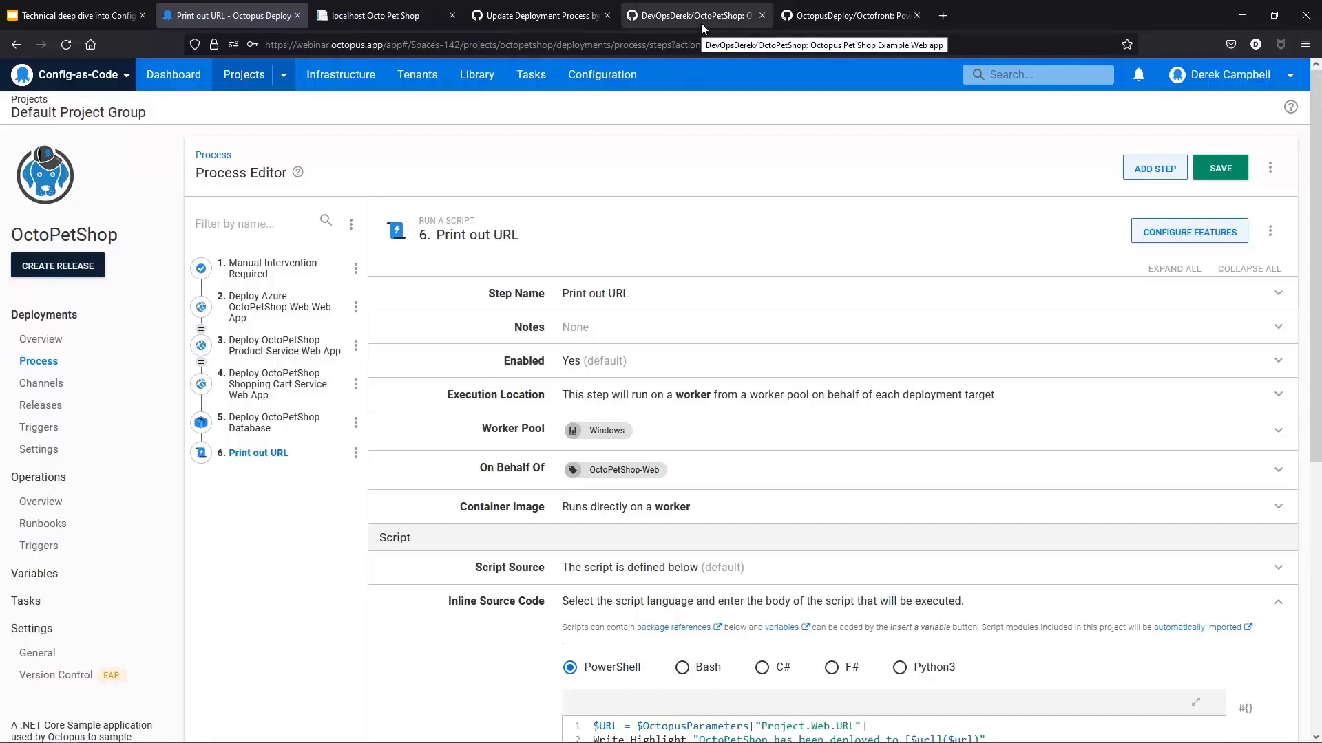
Step: Switch to the OctoPetShop GitHub repository and browse its file list
click(695, 15)
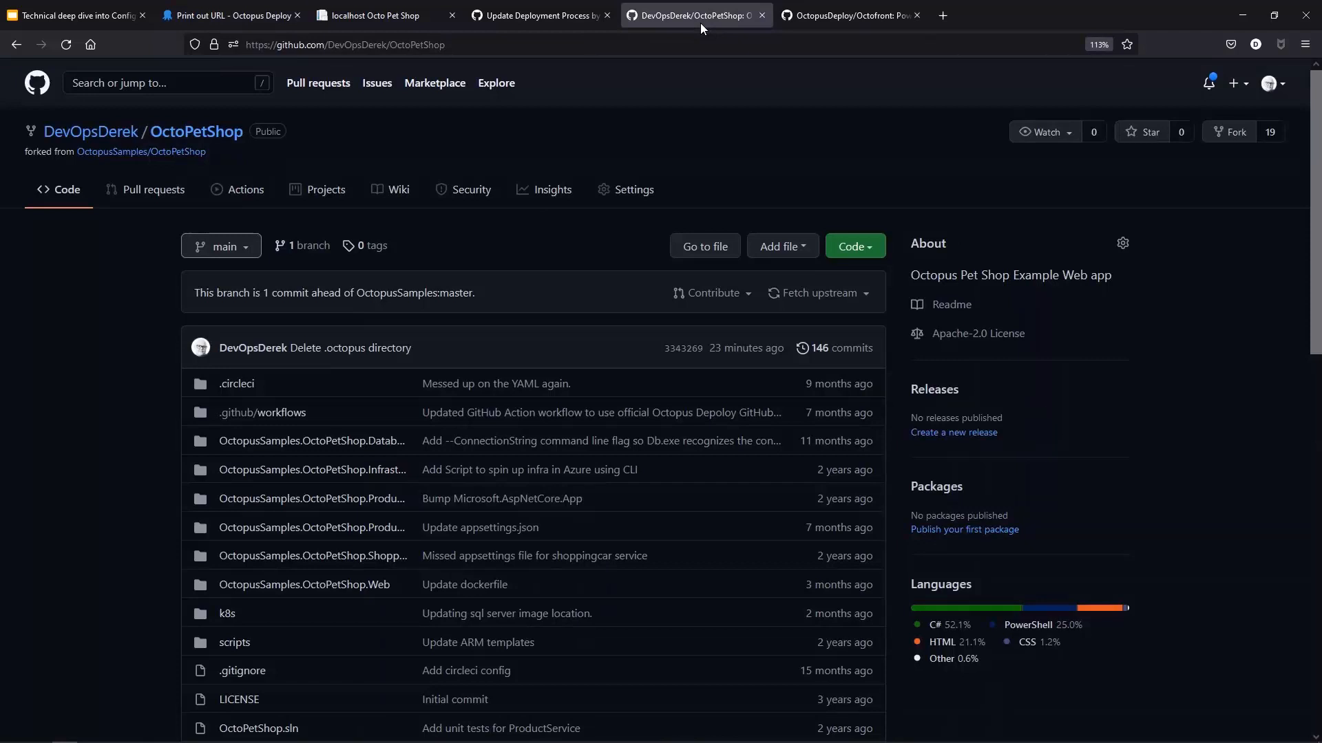
mouse_move(90, 131)
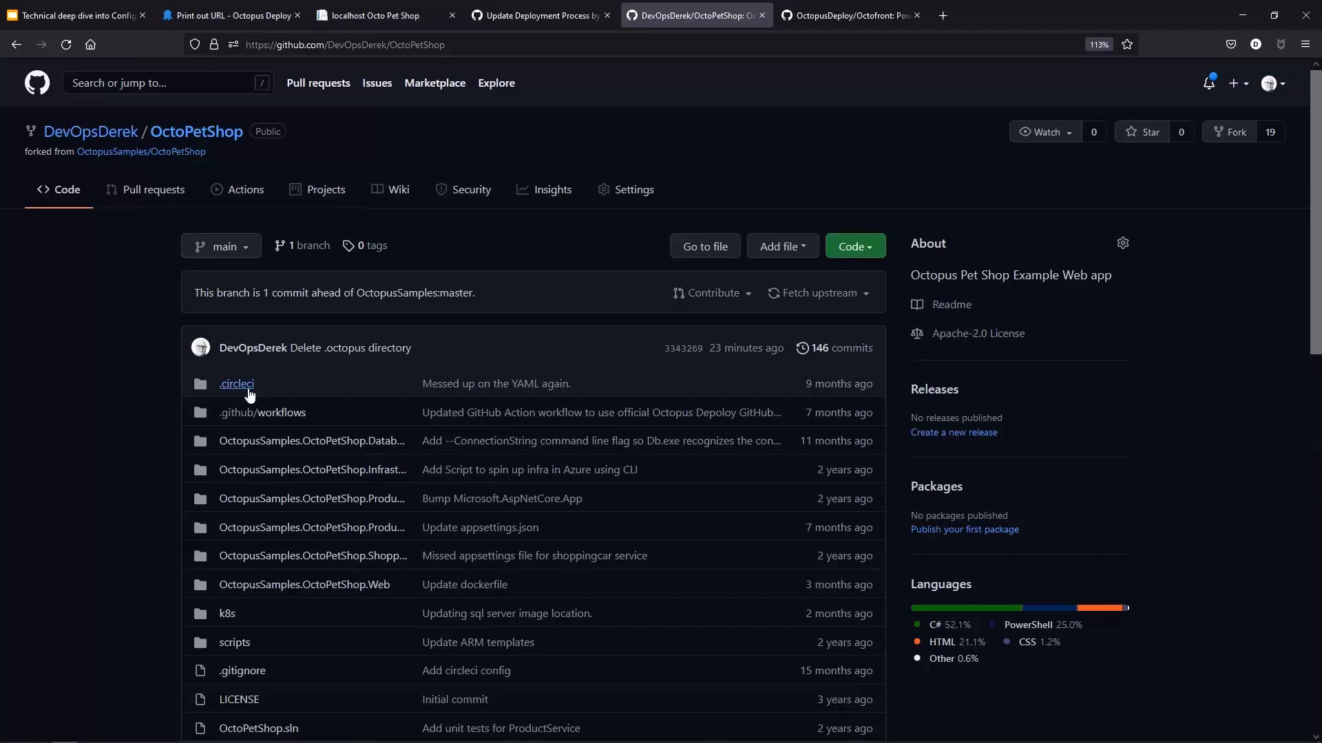
scroll(358, 406, down, 2)
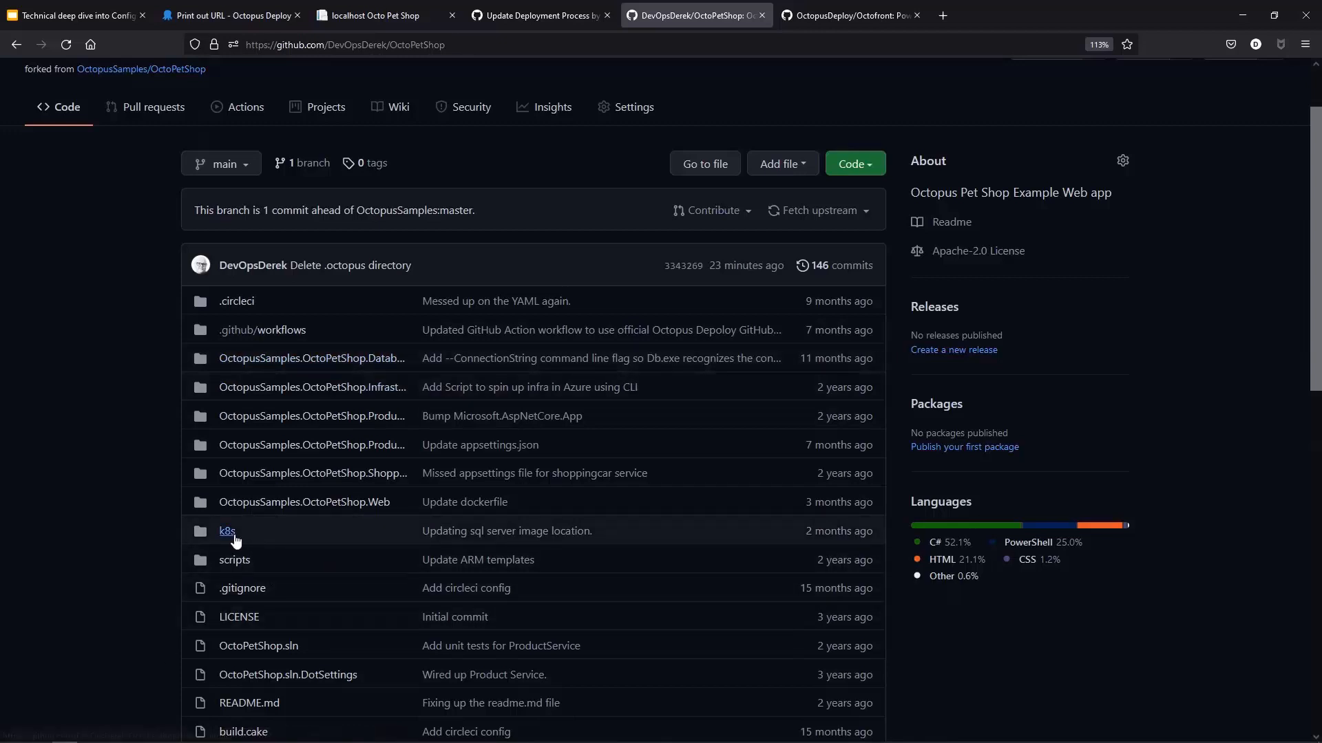
Step: Open the OctoPetShop project's Version Control settings, discarding the unsaved changes in the process editor
scroll(235, 540, down, 2)
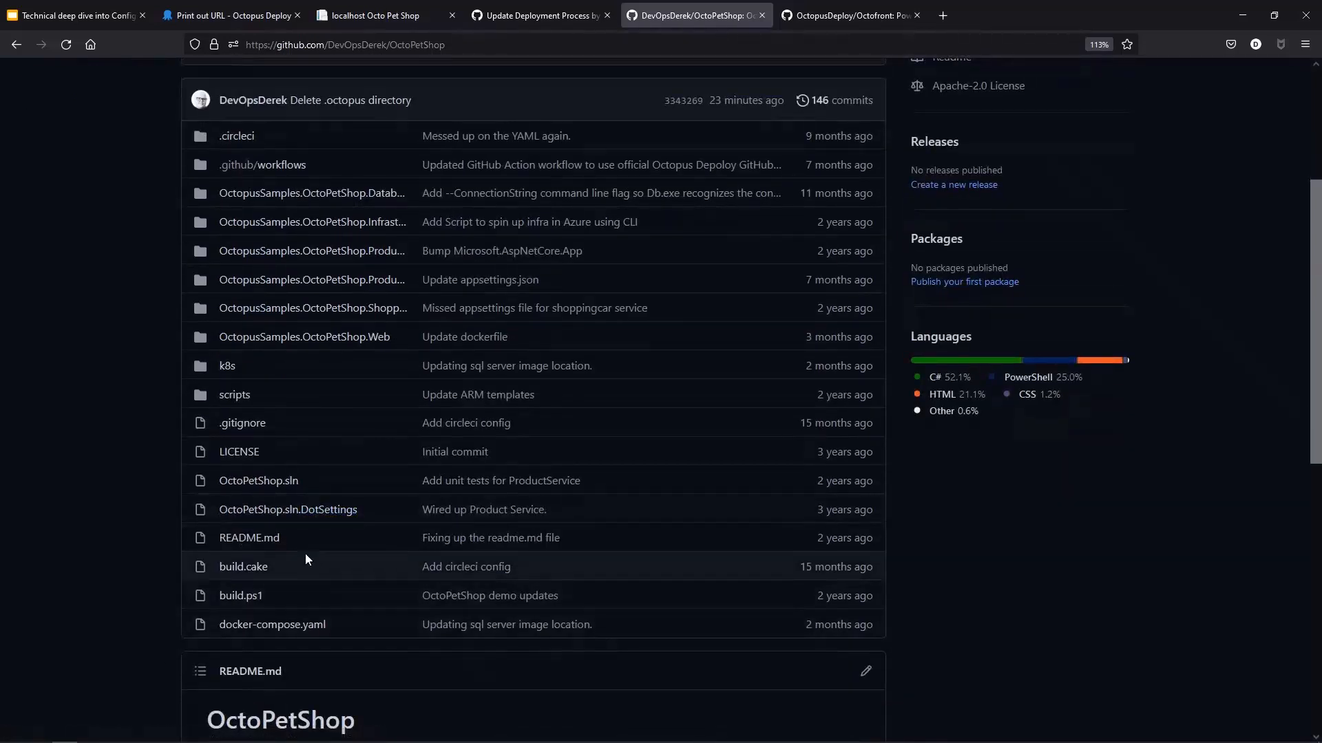
scroll(357, 361, up, 2)
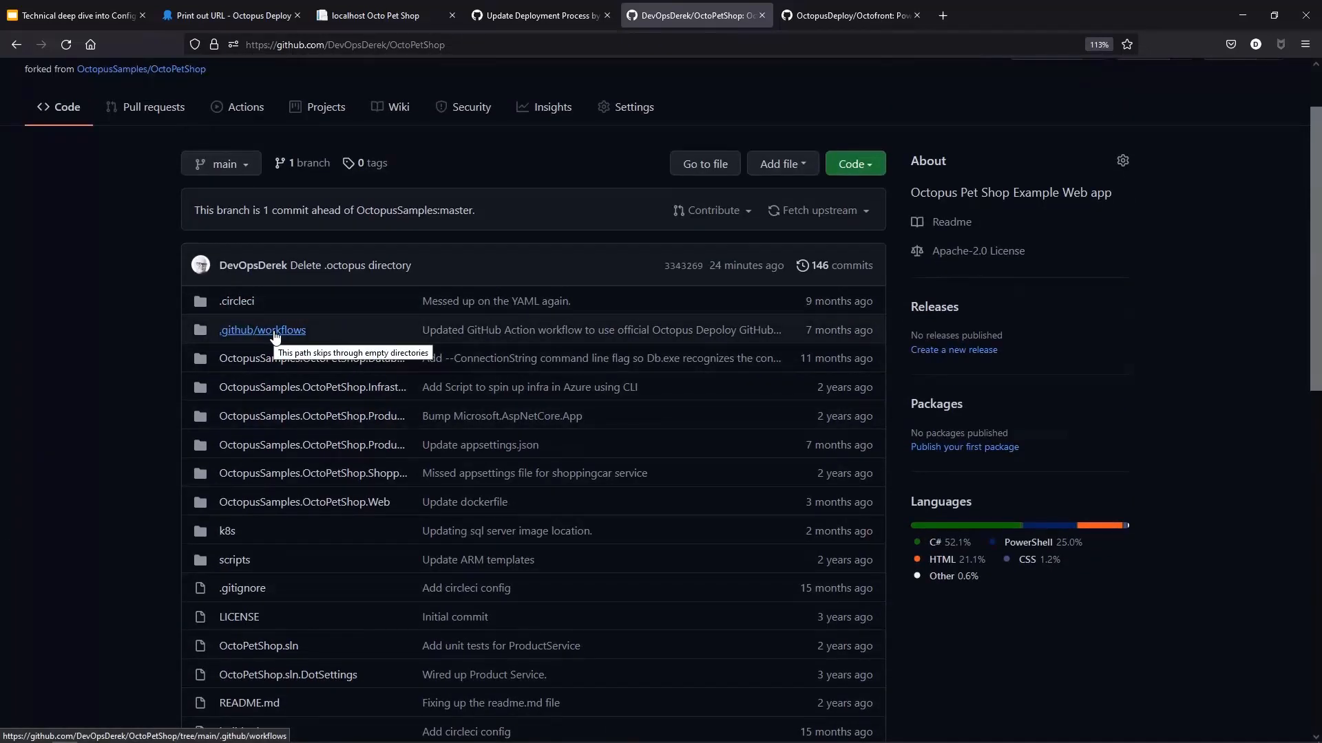
click(225, 16)
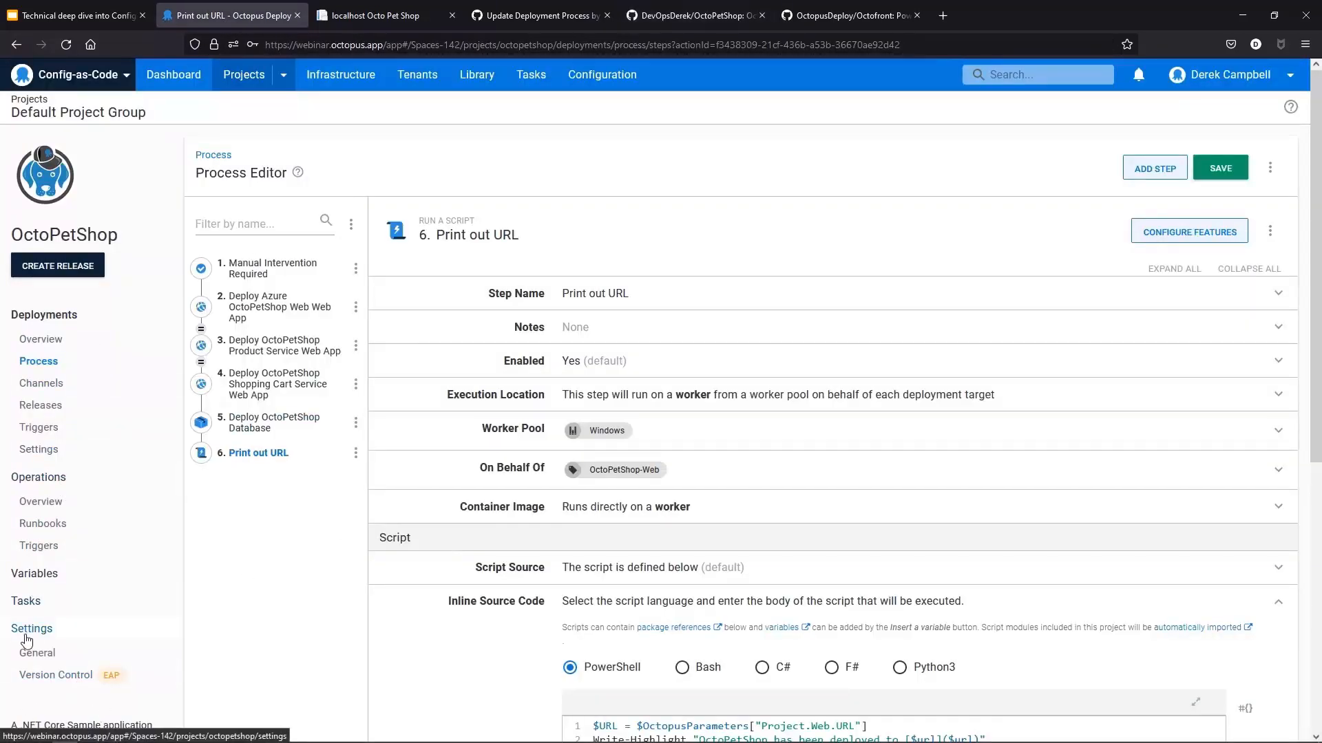
click(36, 685)
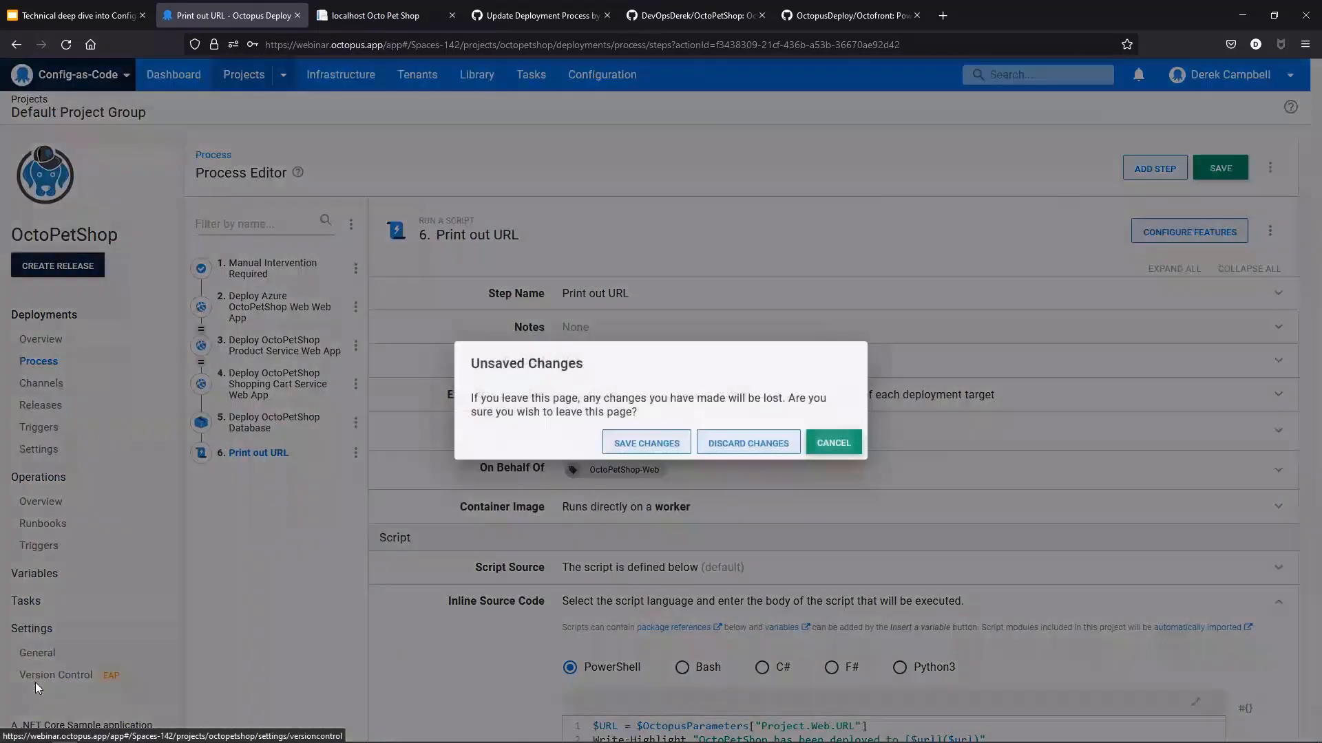
click(753, 444)
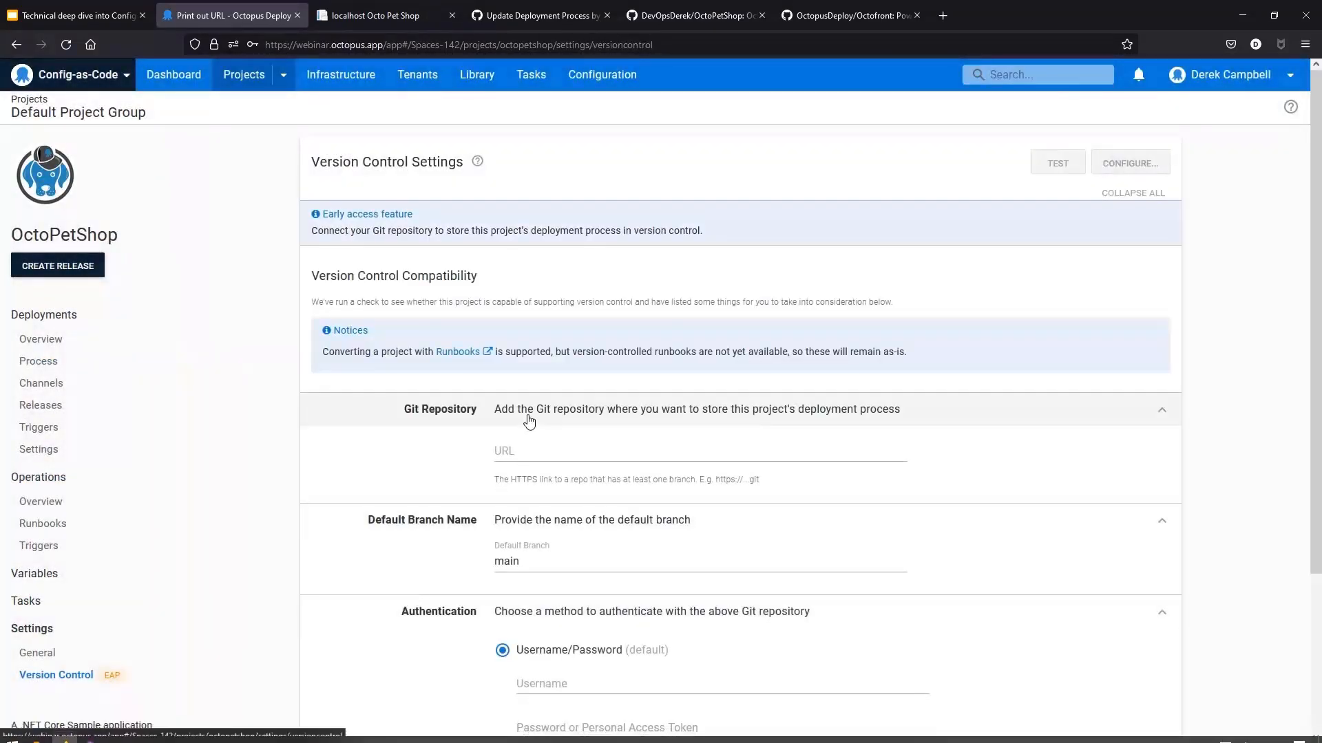
Step: Copy the OctoPetShop repository's HTTPS clone URL on GitHub and paste it as the Git Repository URL
click(677, 15)
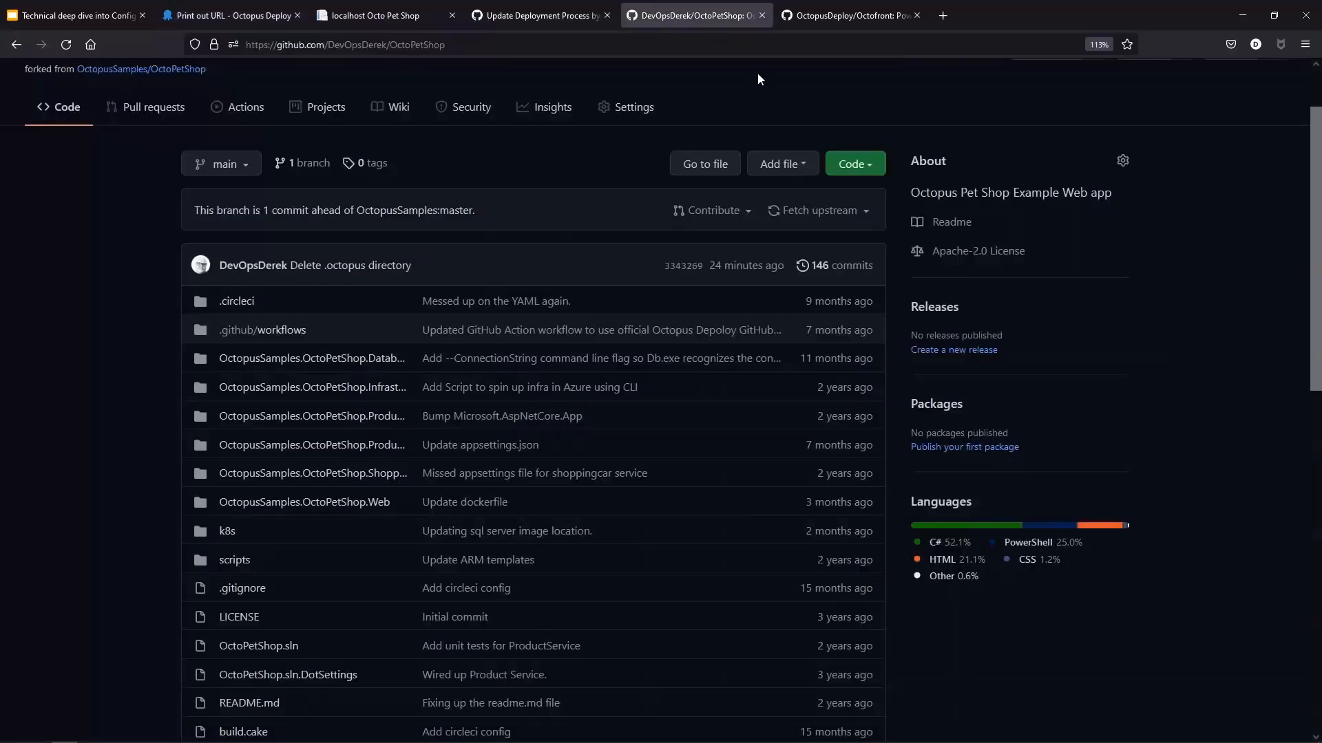
scroll(539, 172, up, 2)
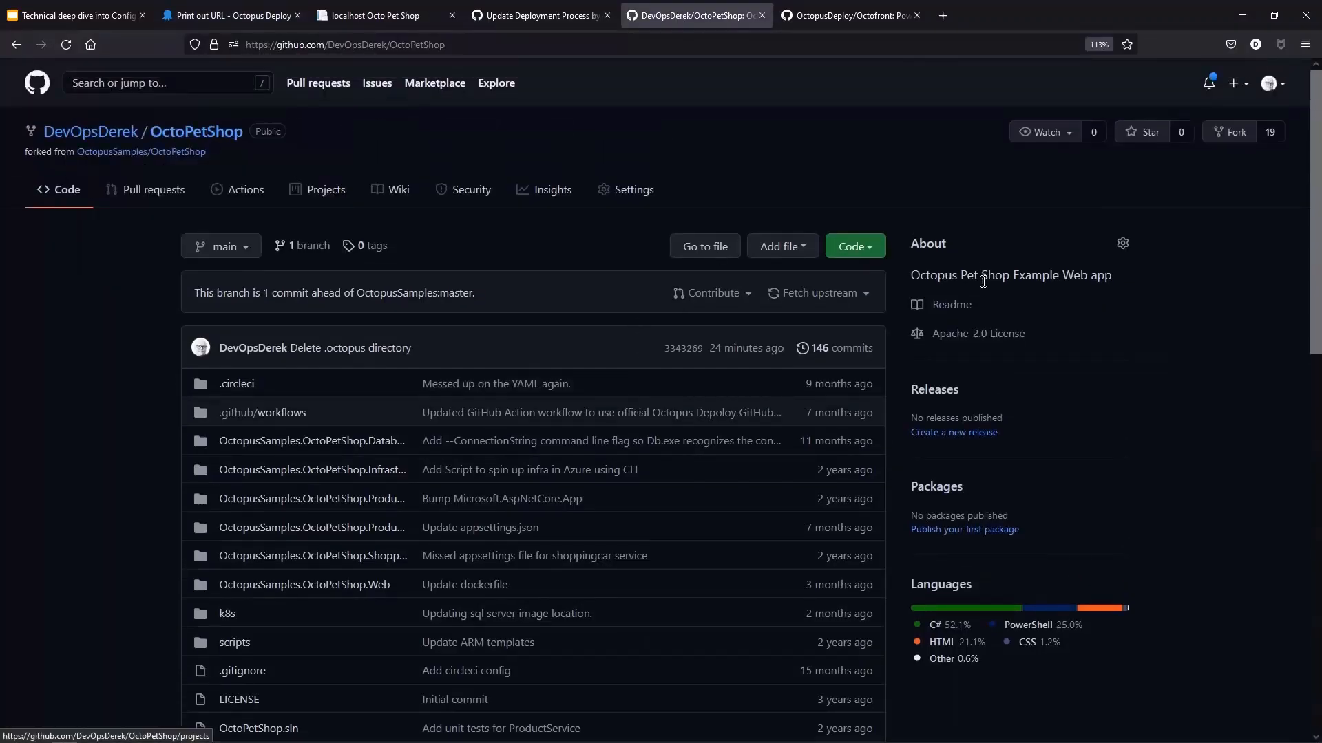
click(869, 246)
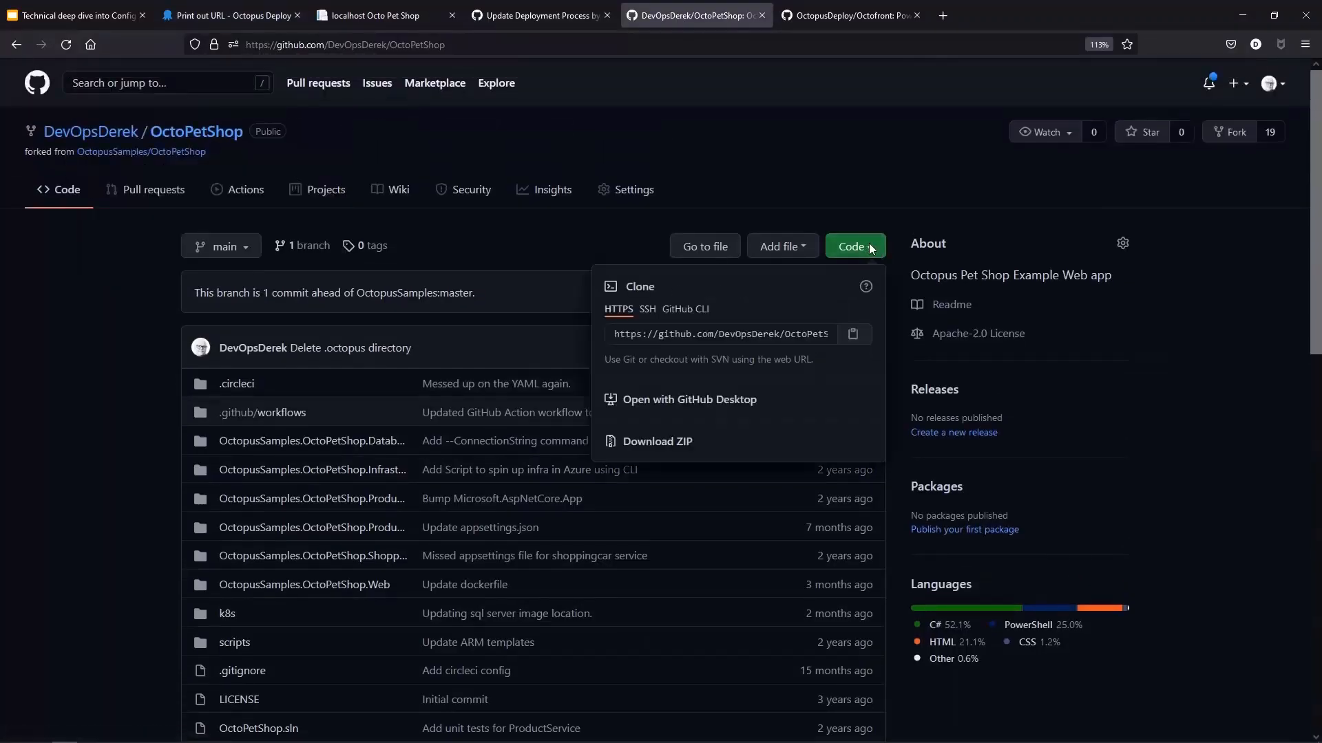
click(861, 340)
click(234, 14)
click(562, 449)
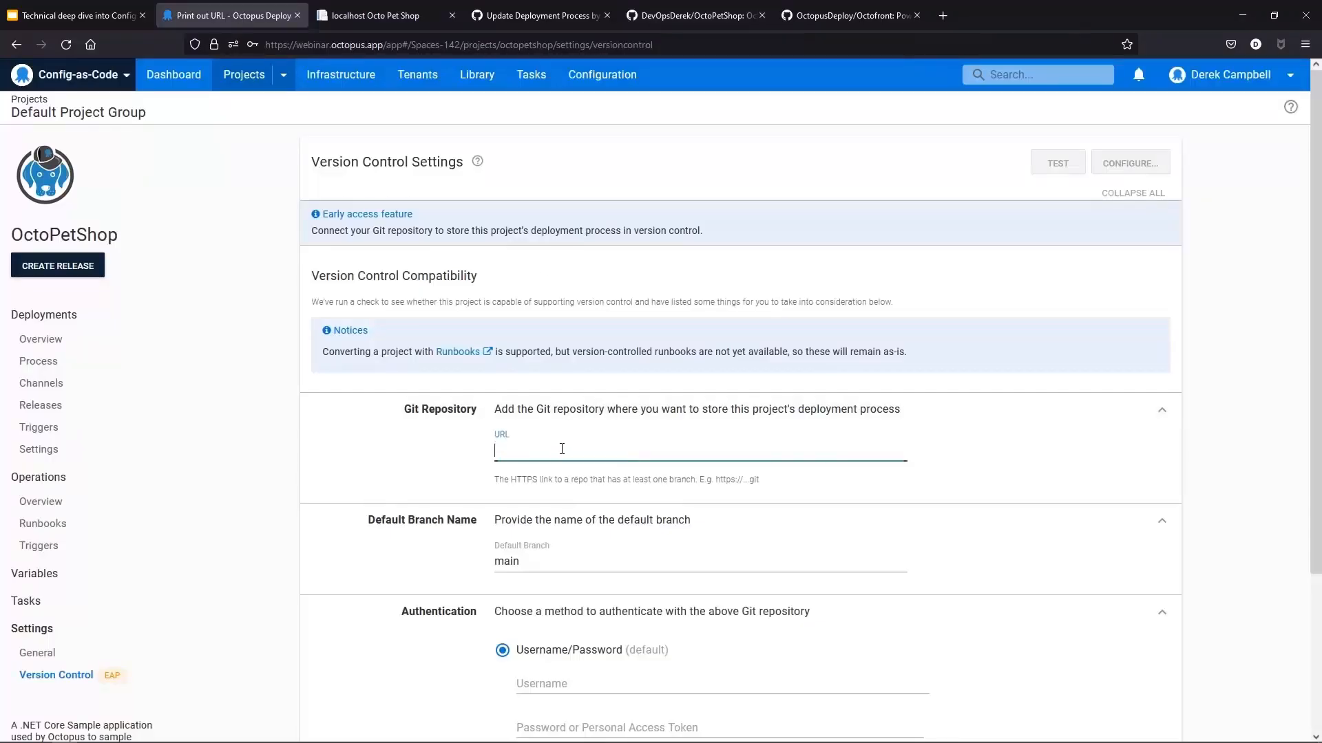
text(https://github.com/DevOpsDerek/OctoPetShop.git)
scroll(562, 454, down, 3)
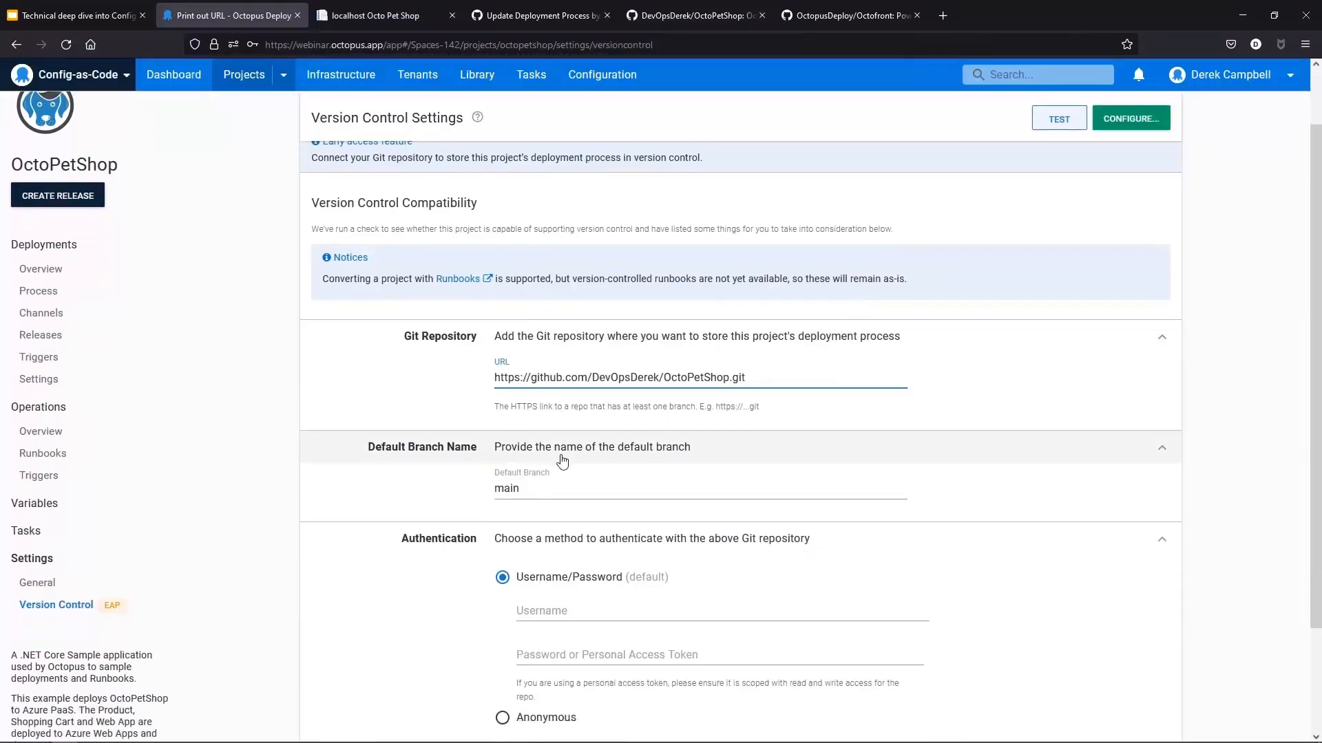
Step: Enter the GitHub username and paste the personal access token into the password or token field
click(608, 478)
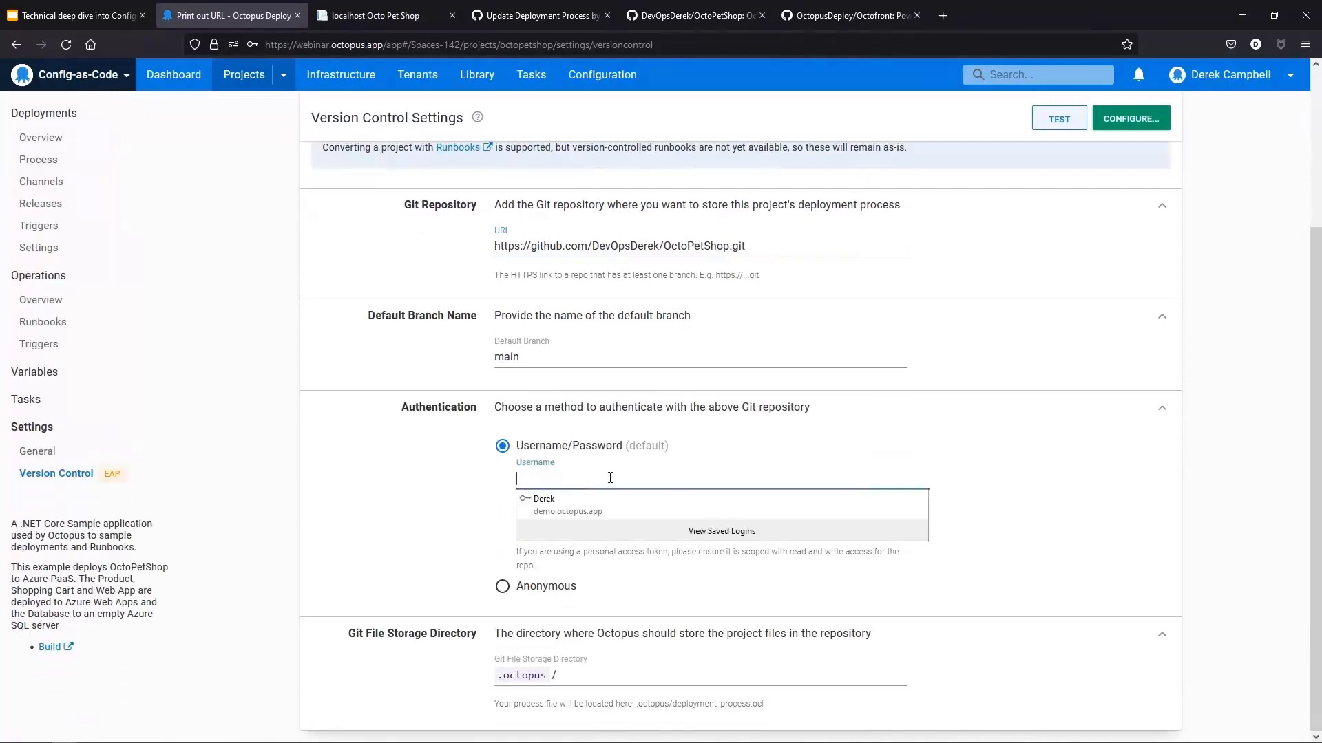
text(DevOpsDerek)
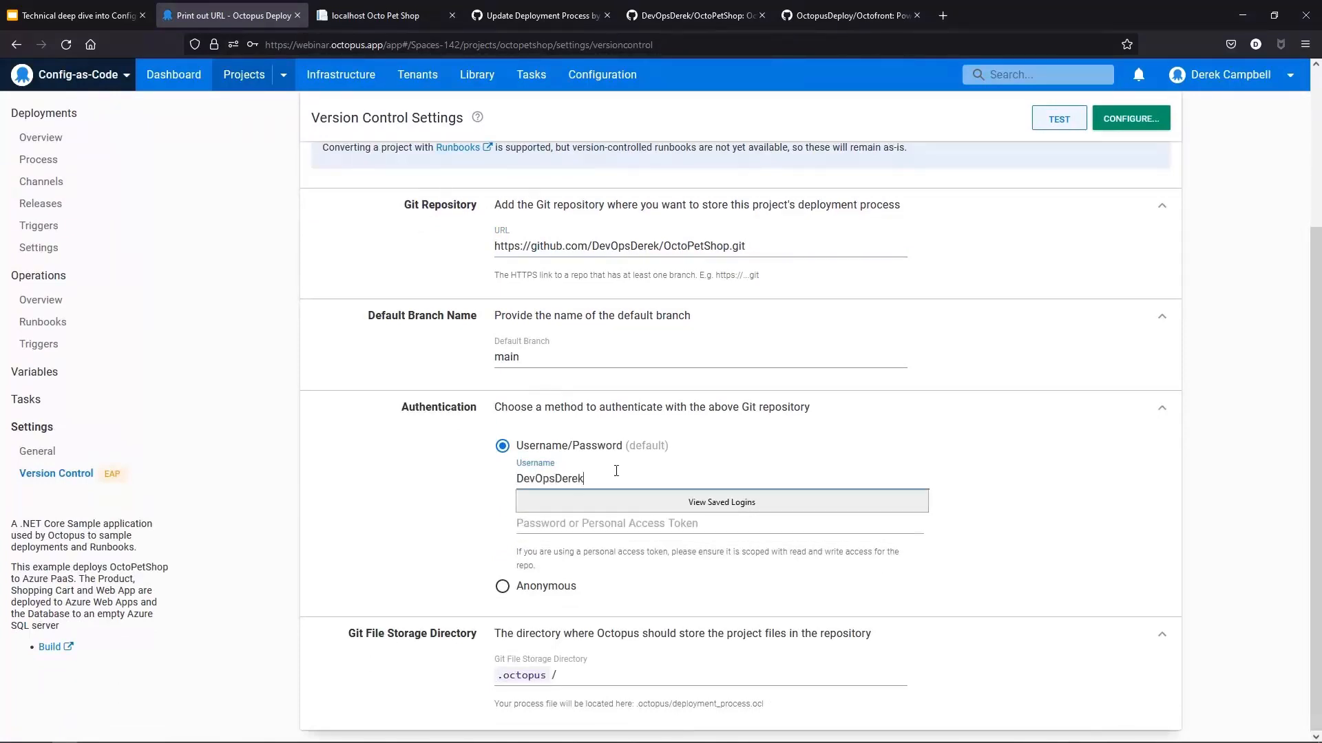
click(1258, 428)
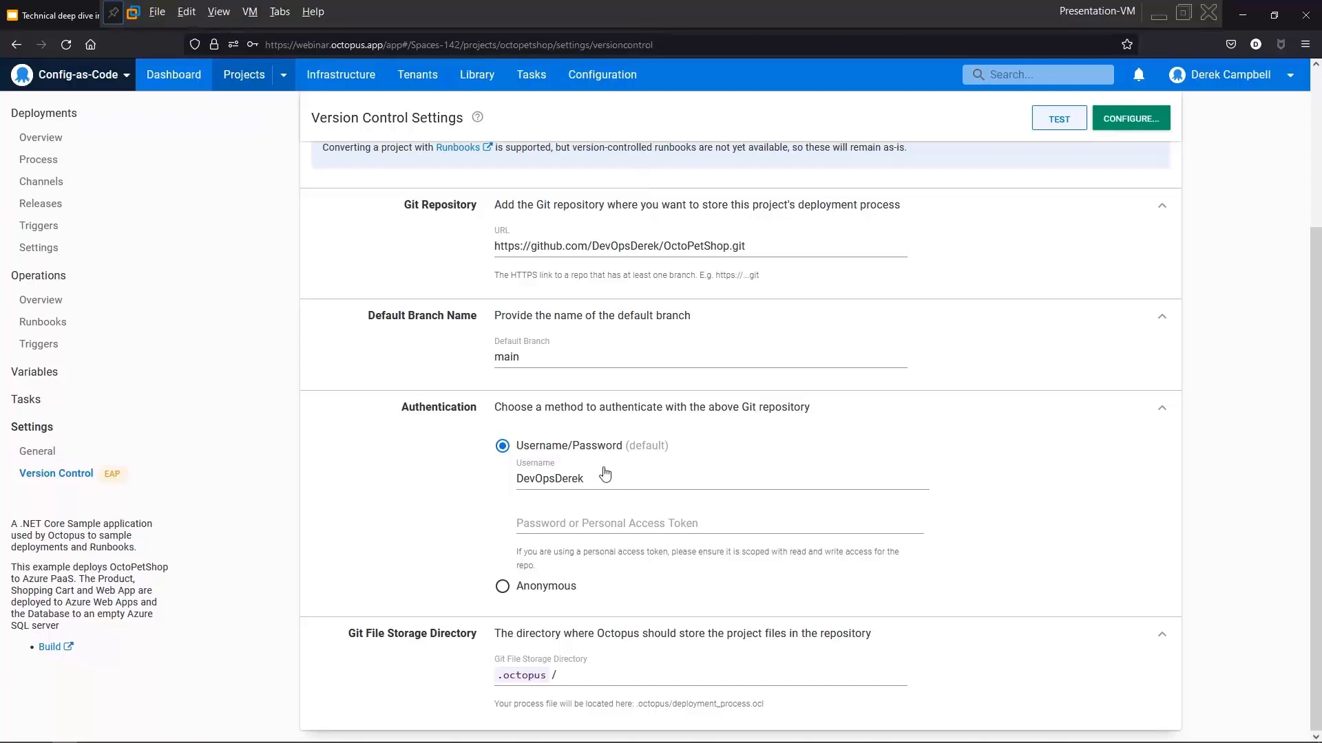
click(595, 525)
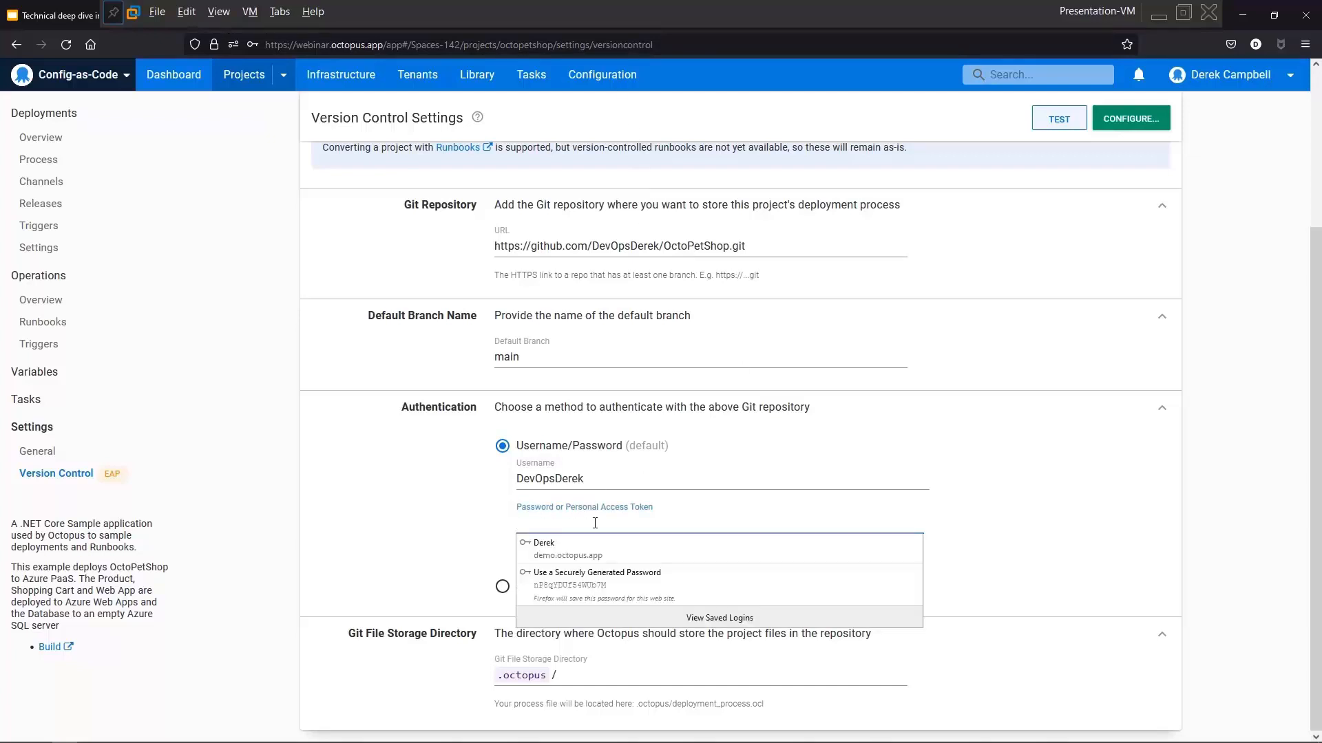
key(ctrl+v)
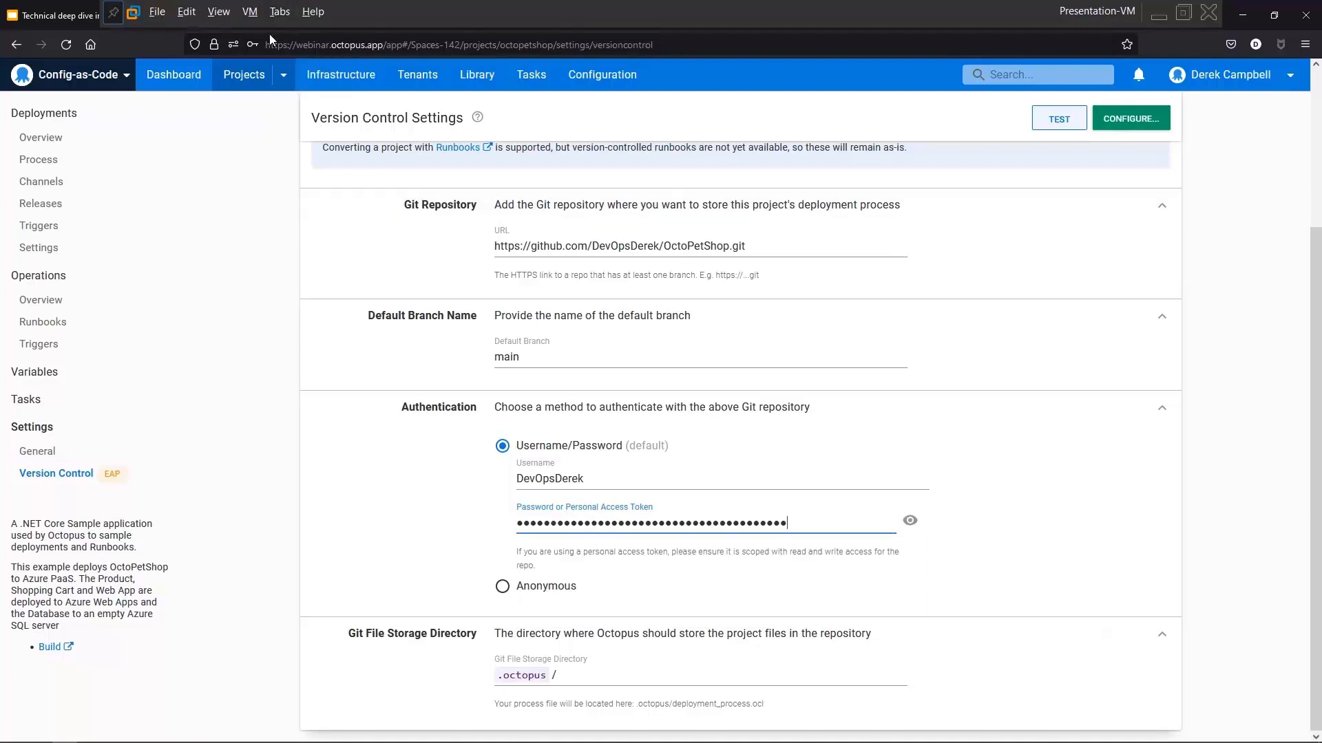
click(218, 11)
click(237, 48)
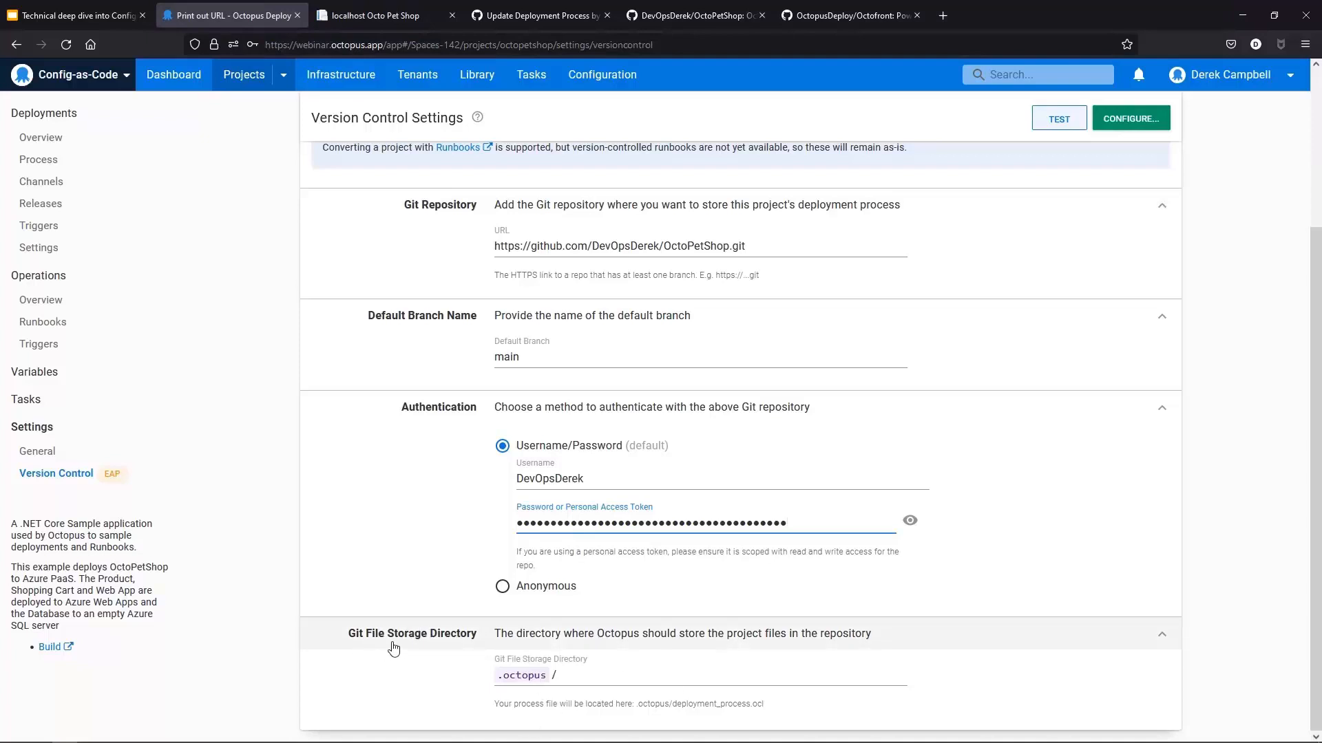
Step: Test the version control settings with the default branch main and close the verification dialog
click(549, 357)
drag(597, 359, 372, 358)
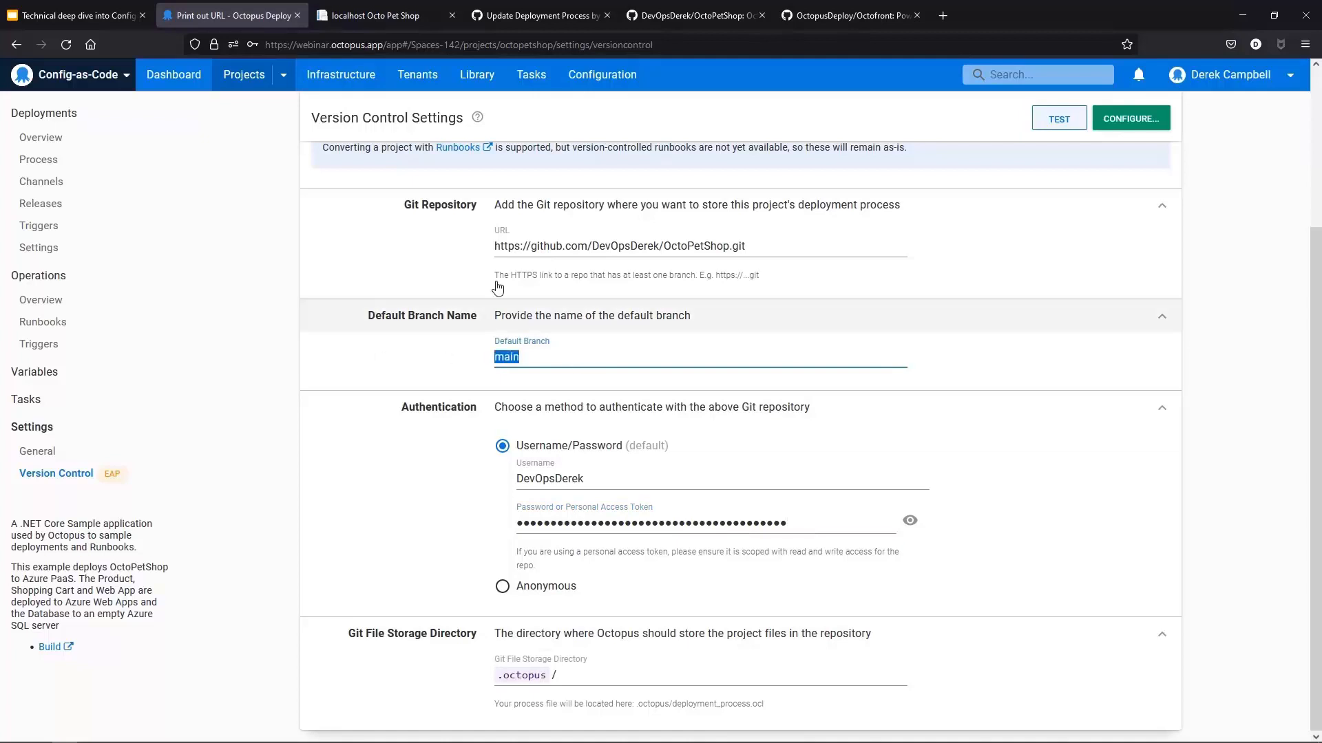
click(1065, 126)
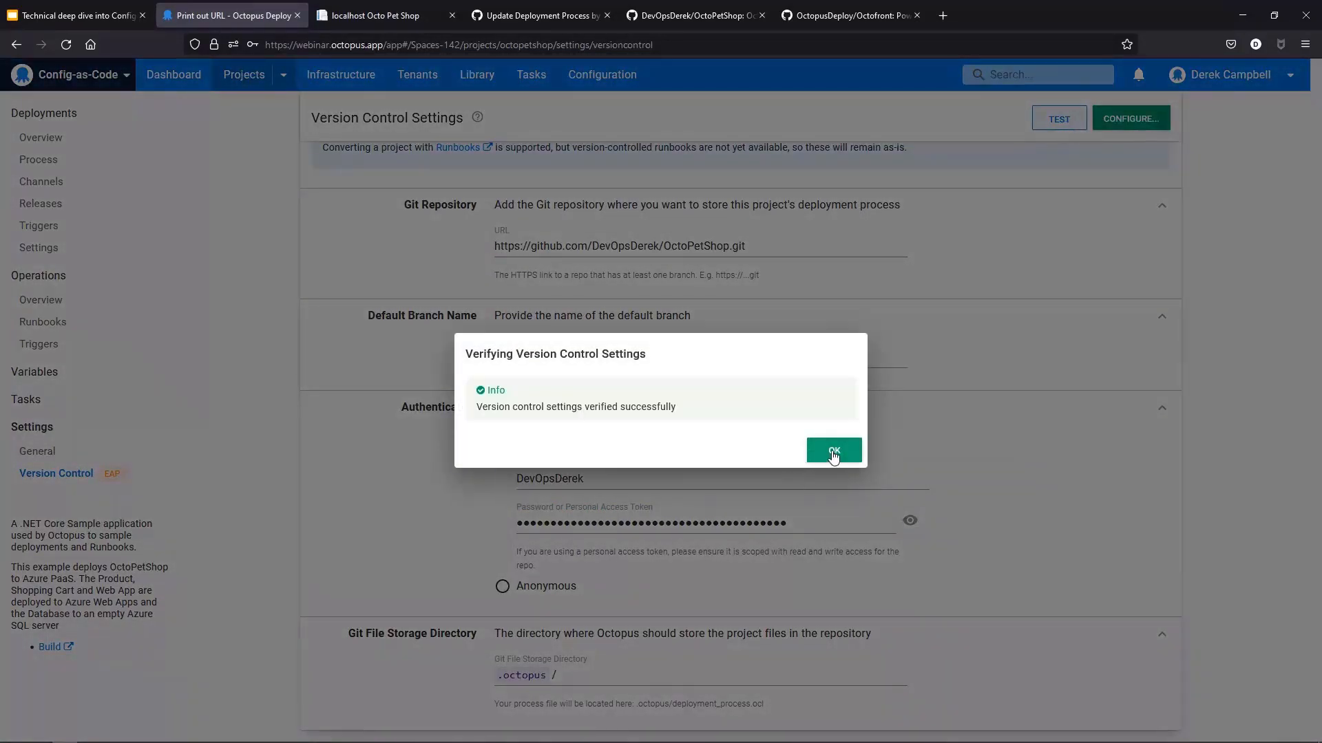
click(834, 453)
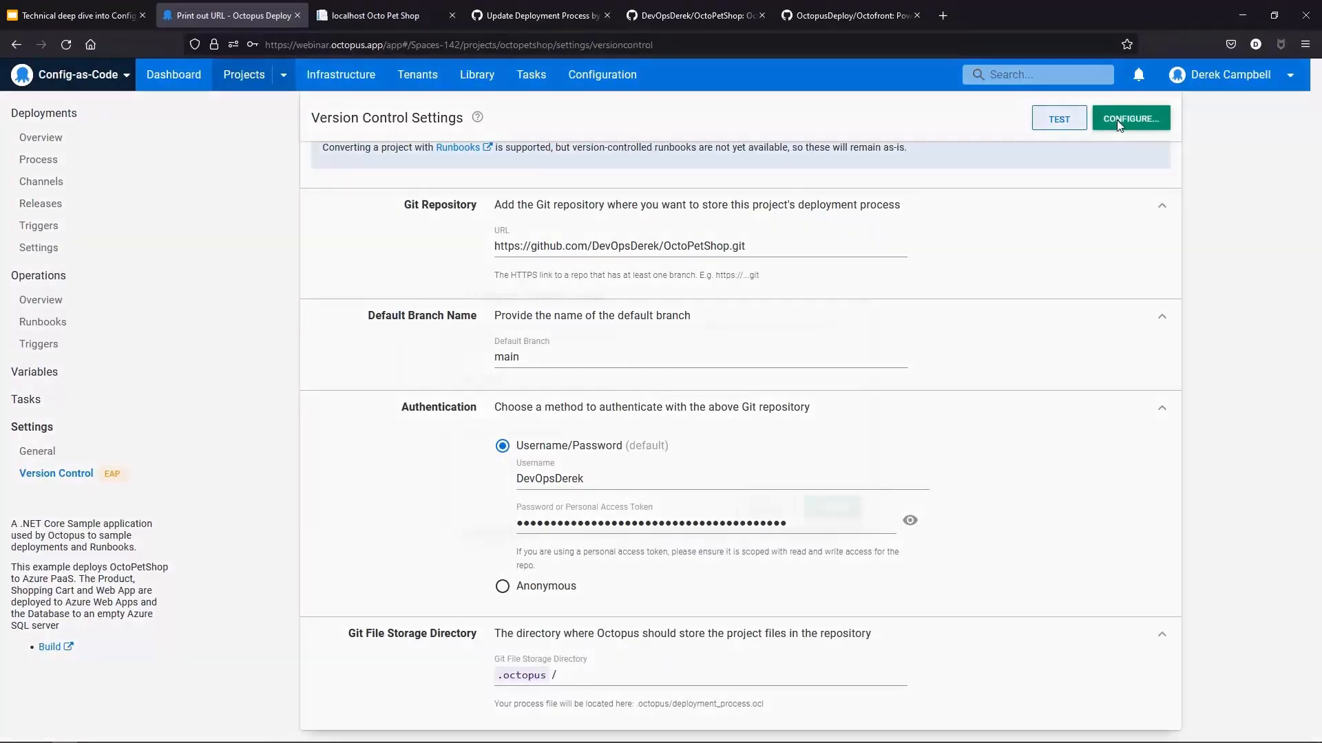
Step: Configure version control, committing with the summary "Initial Commit"
click(1117, 121)
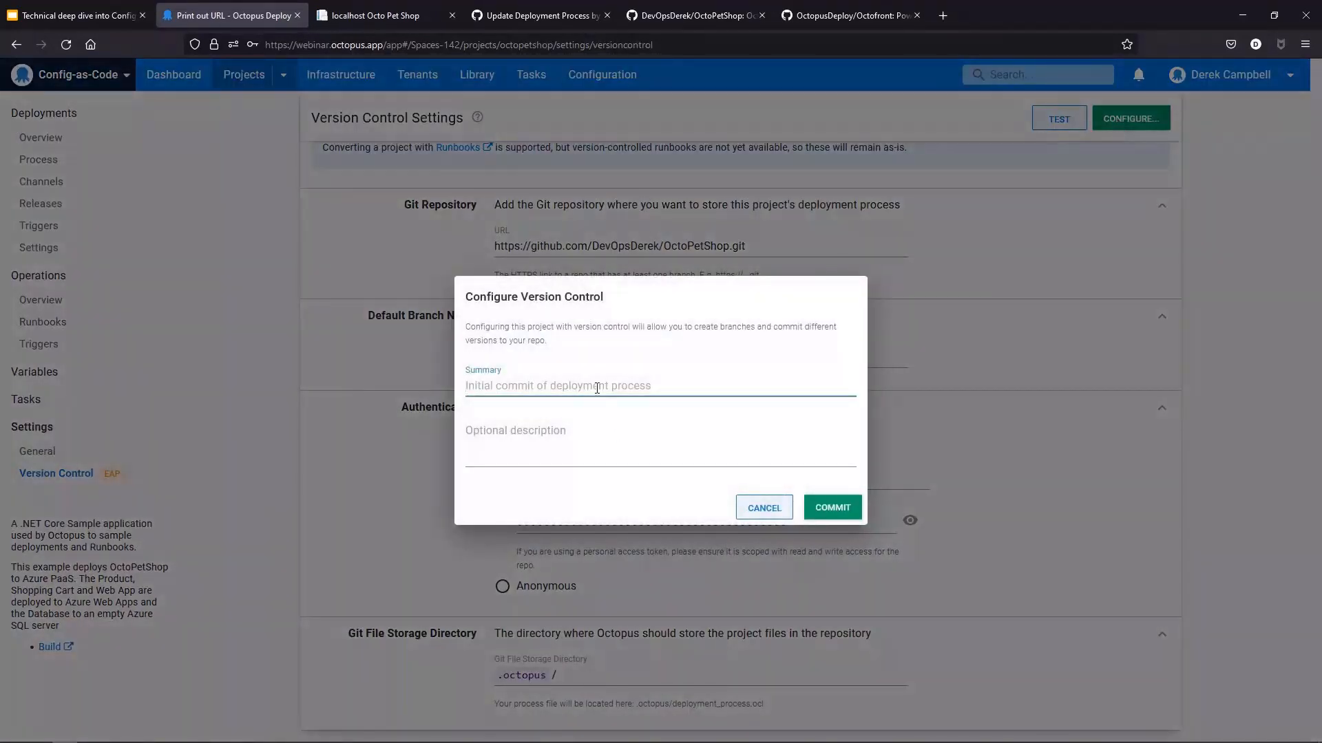
text(Initial )
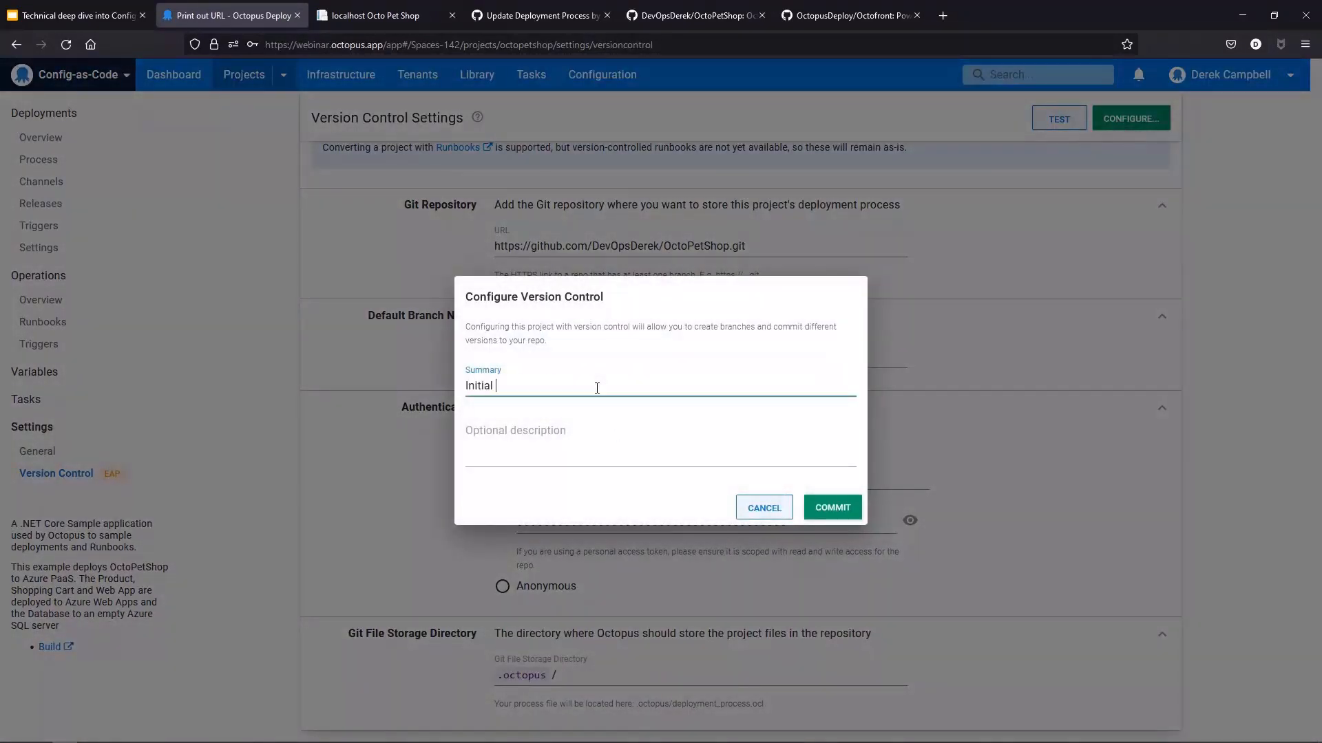
text(Commit)
click(834, 509)
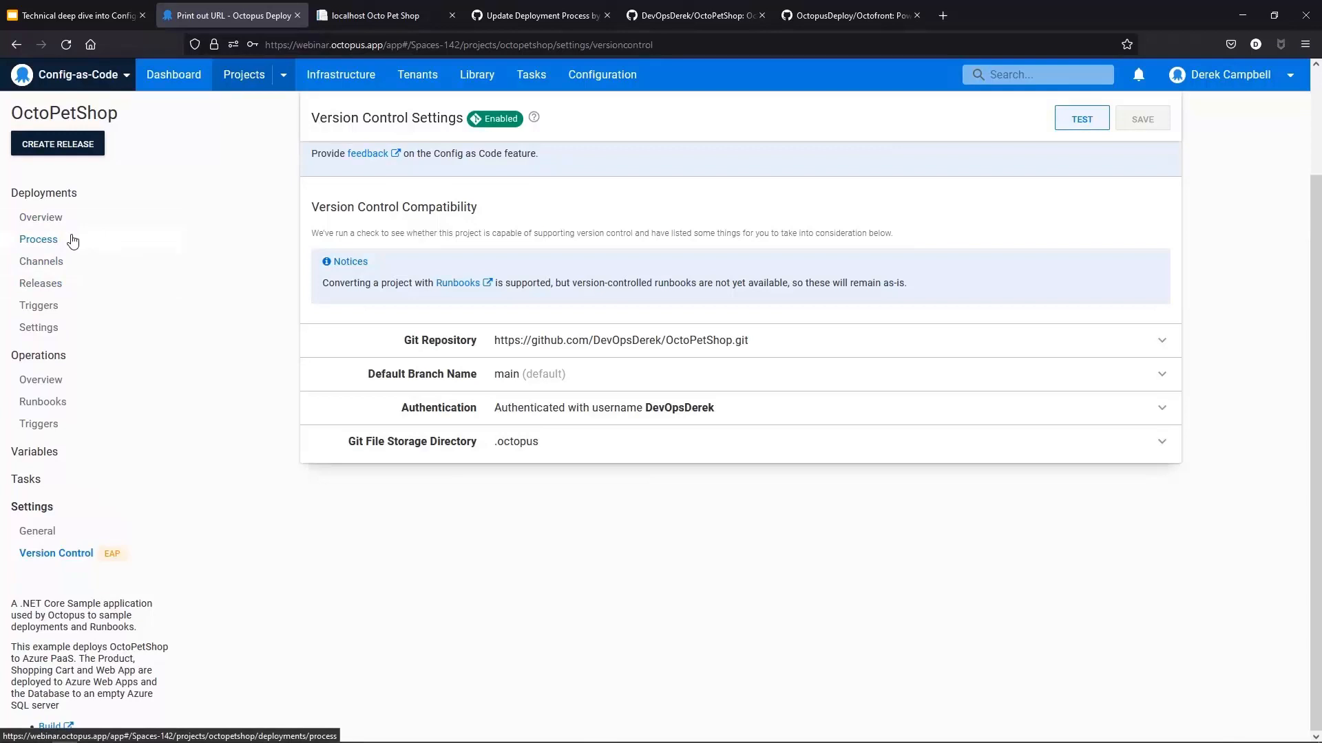
Step: Open the project's deployment process and inspect the branch selector's list of branches
click(38, 239)
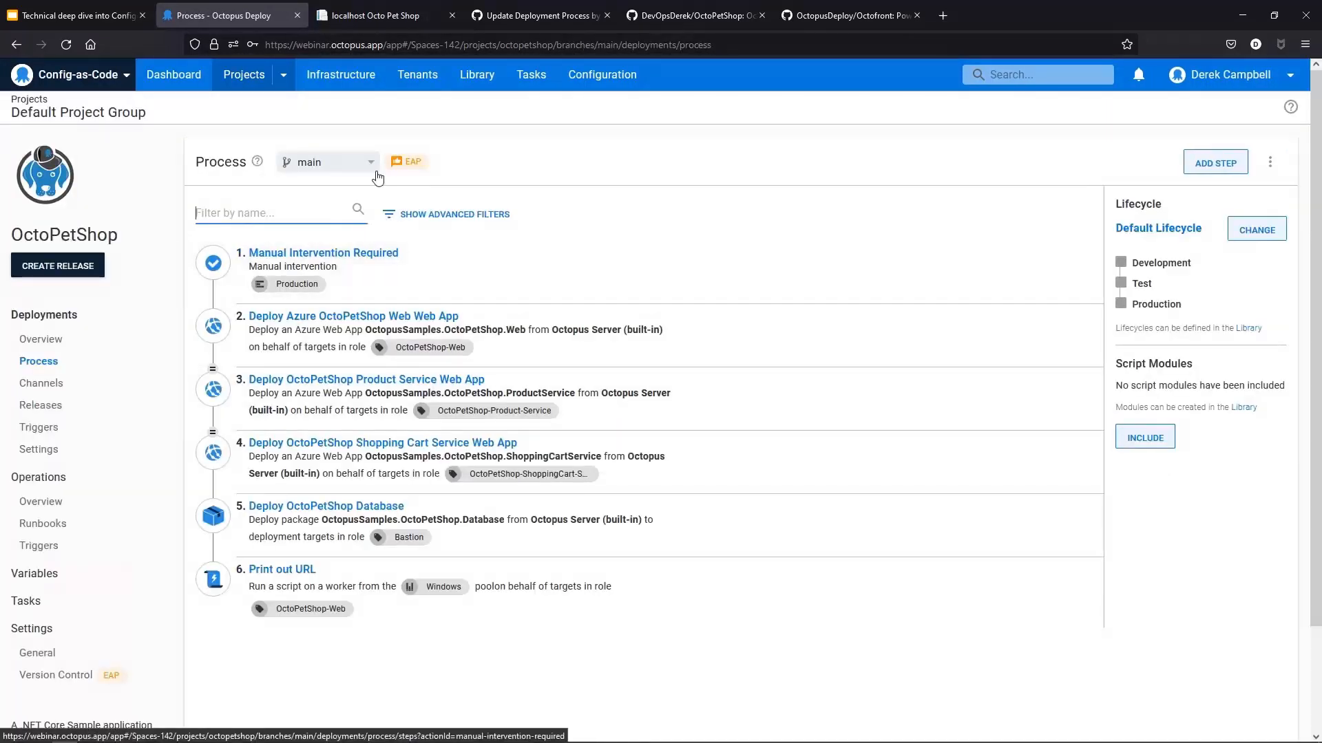
mouse_move(419, 166)
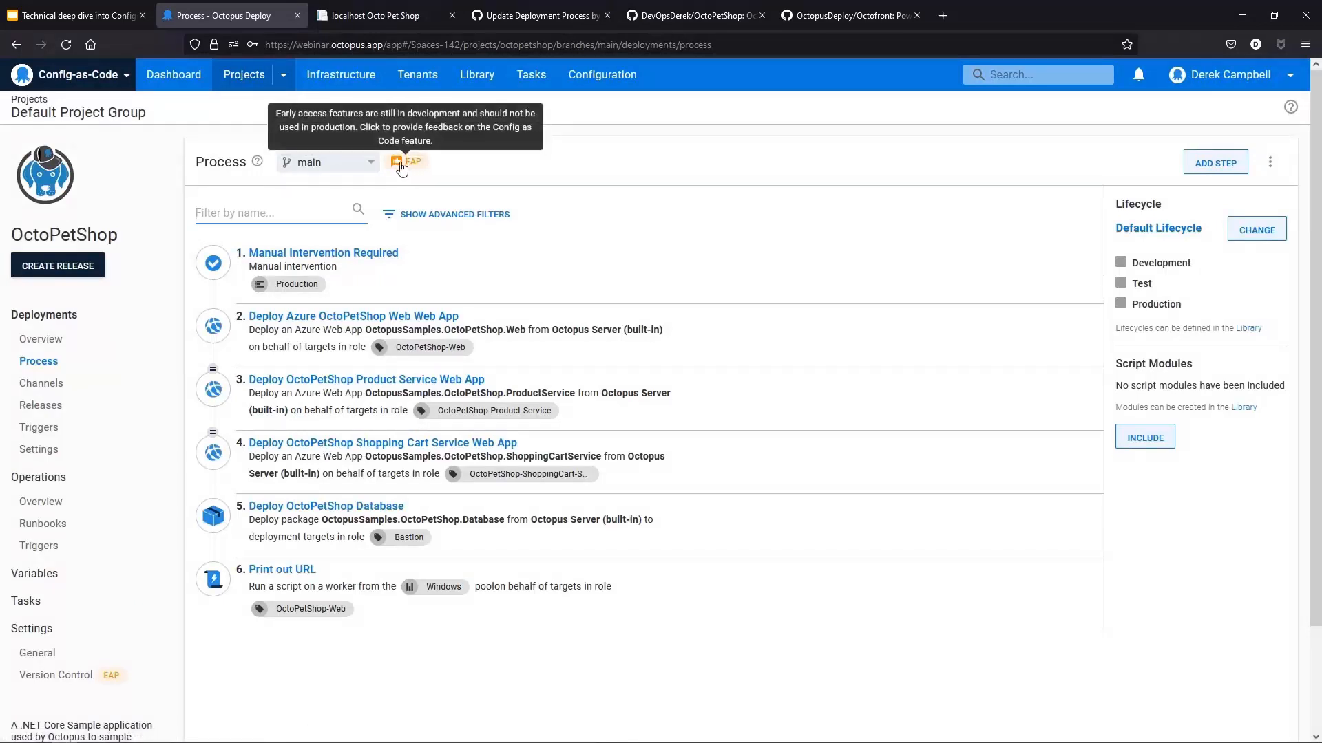
click(362, 165)
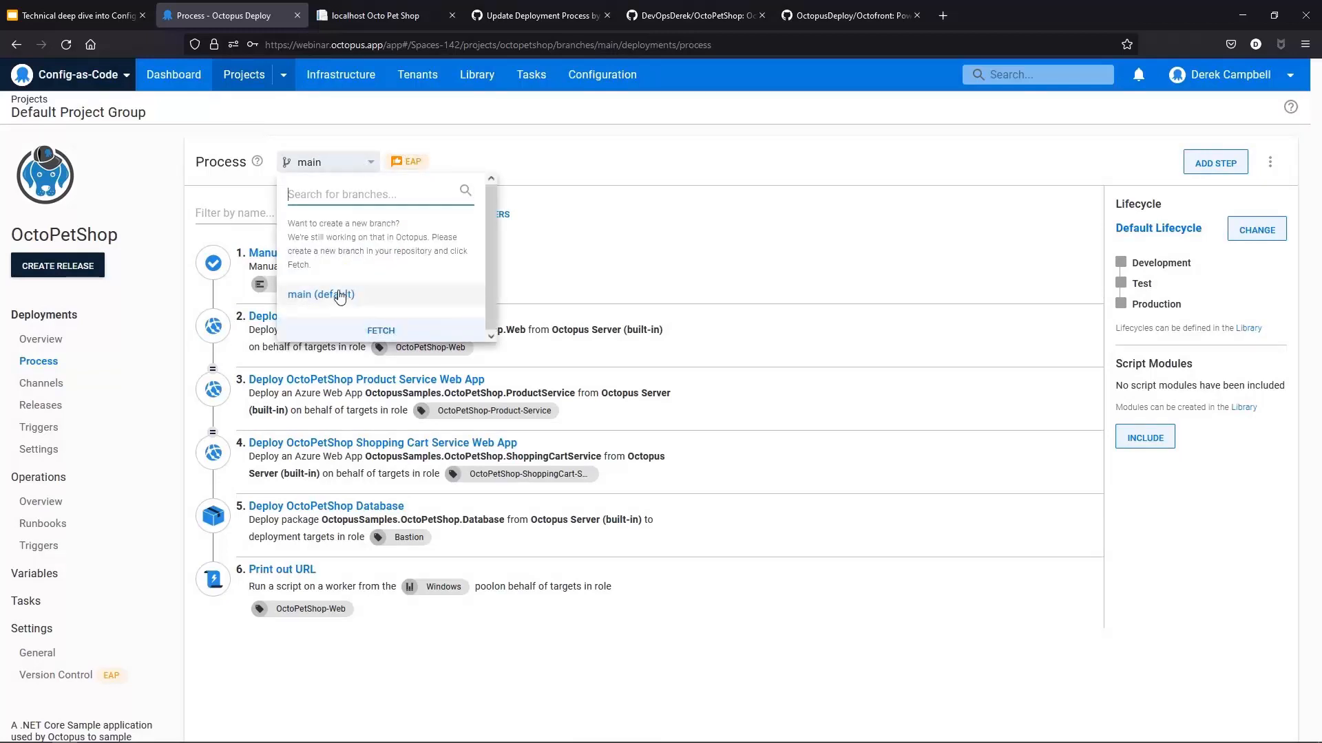
click(740, 184)
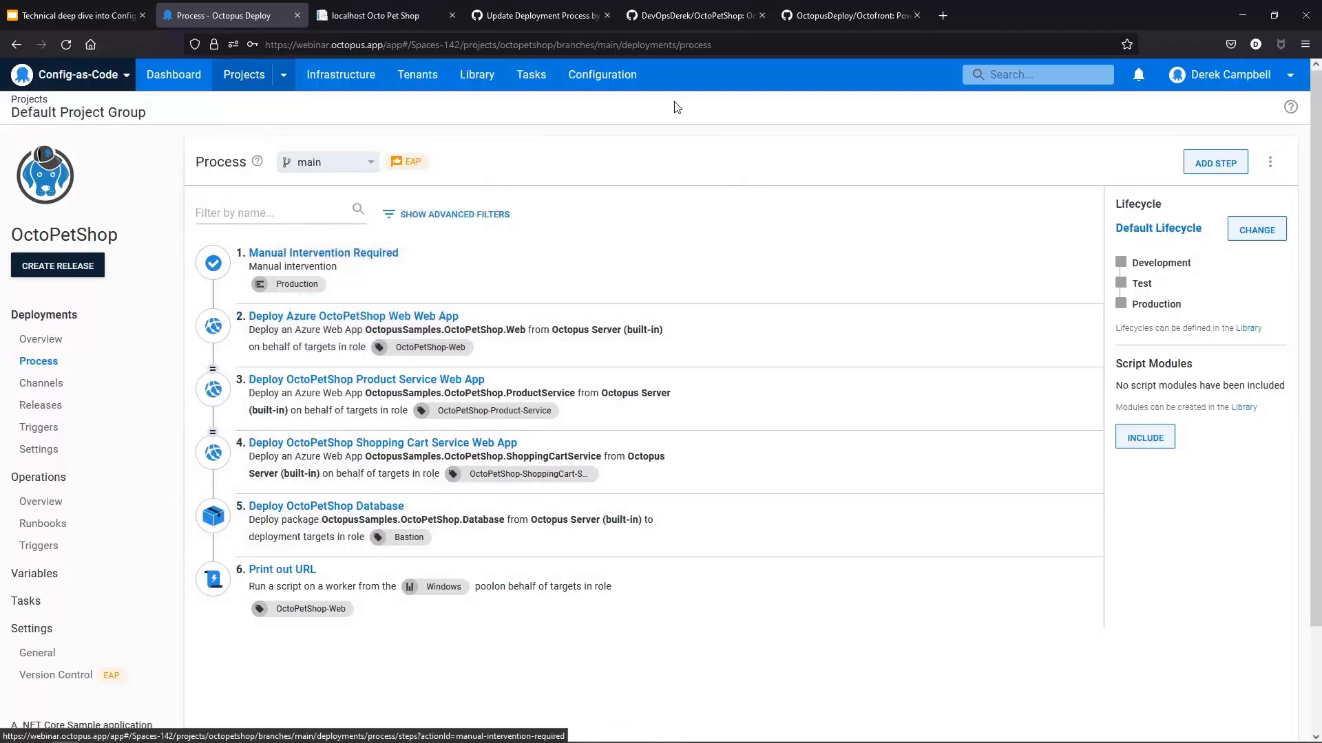
Step: Refresh the GitHub repository and open the deployment_process.ocl file in the .octopus folder
click(681, 15)
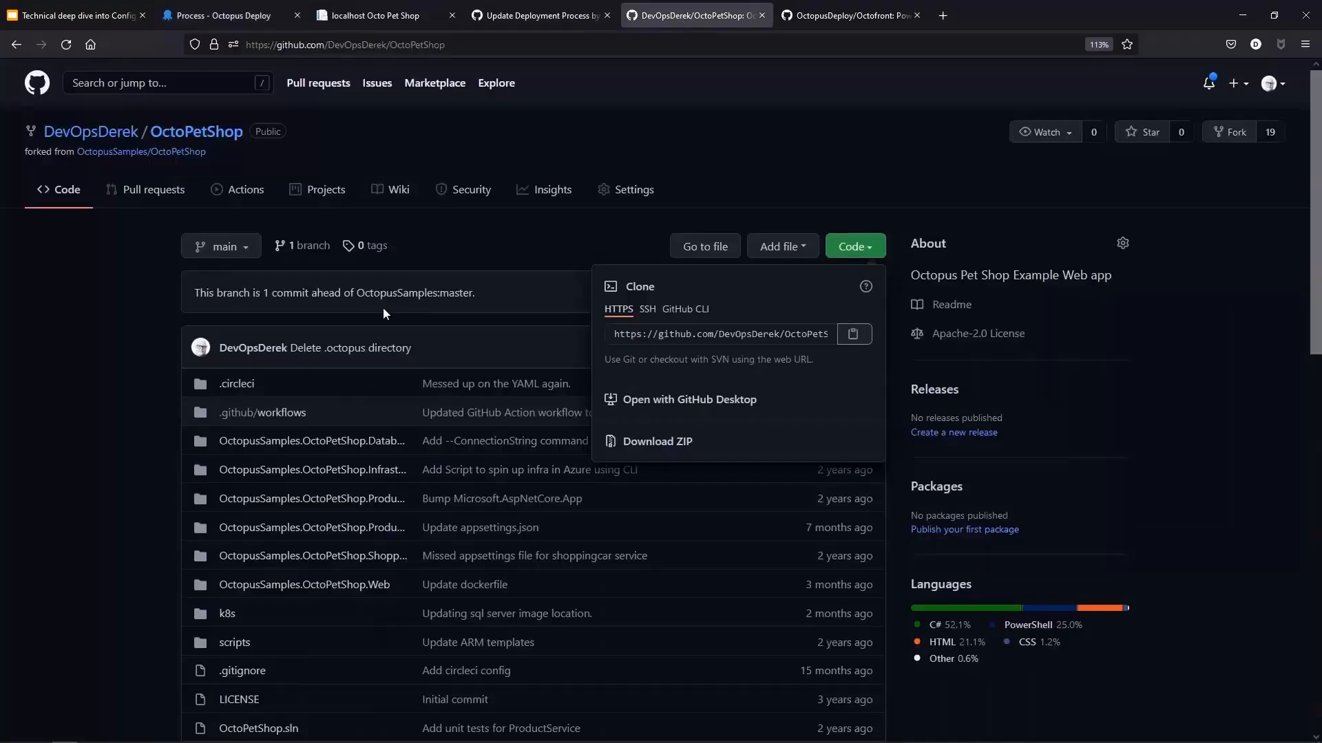
click(461, 44)
key(Return)
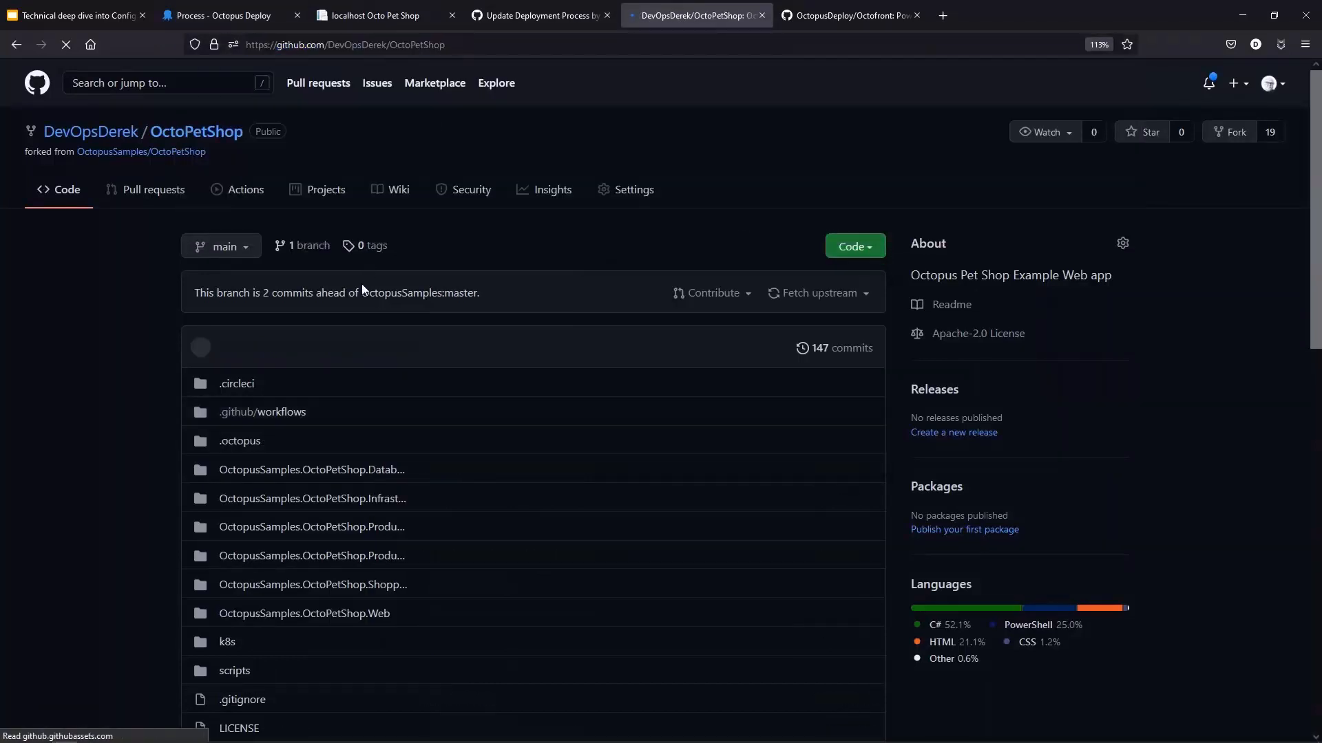
click(241, 443)
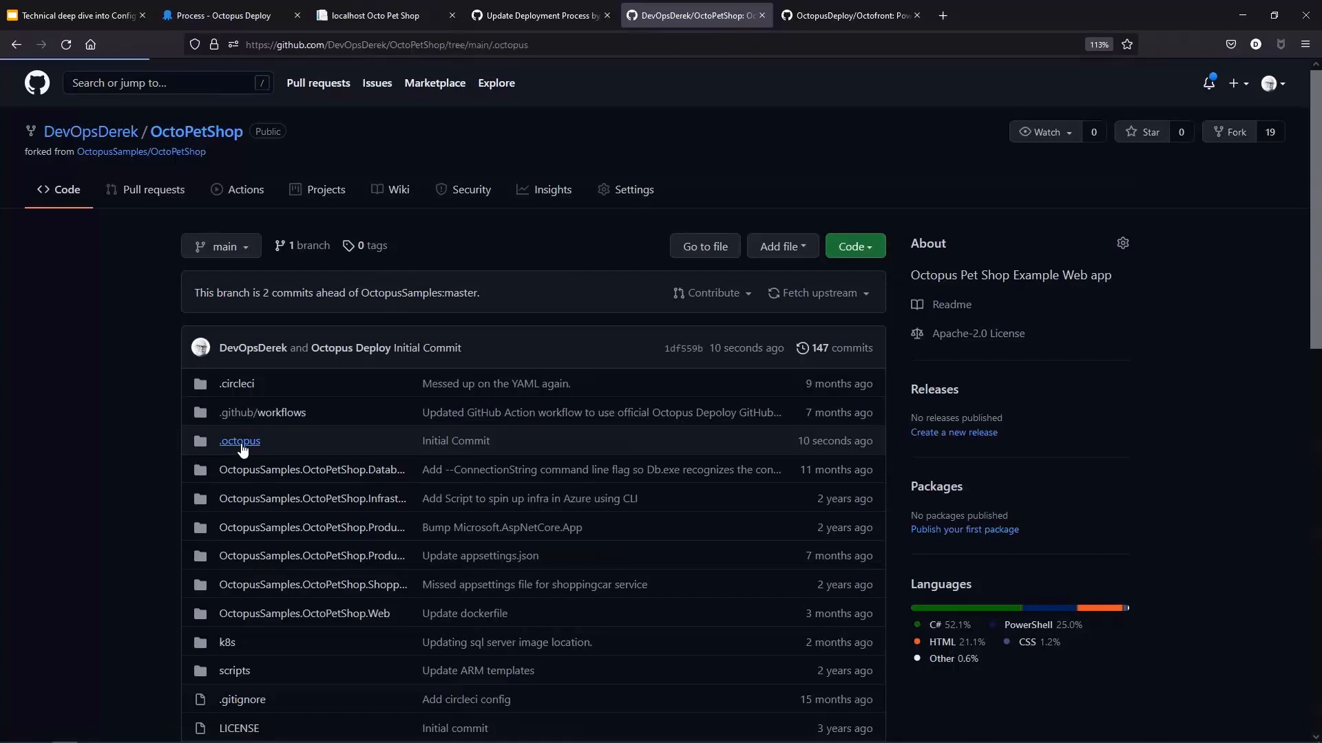
click(257, 441)
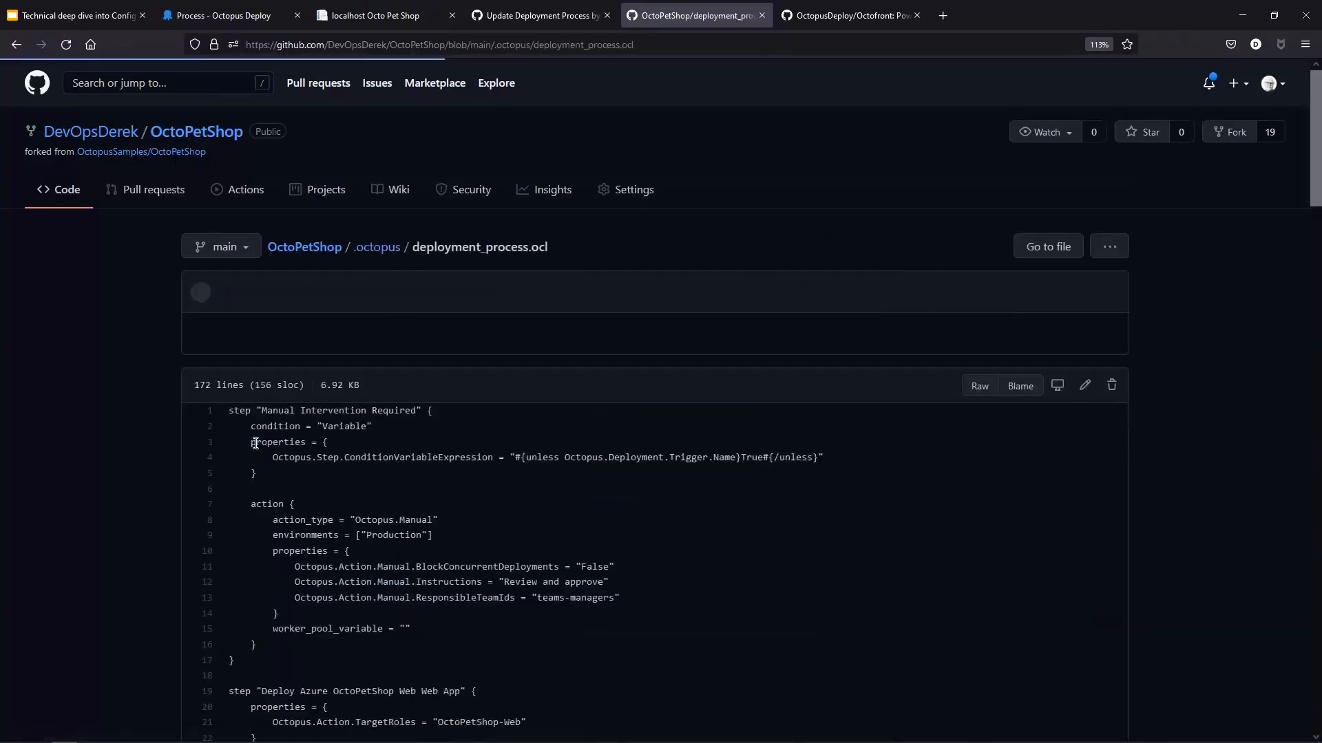
Step: Read through deployment_process.ocl, highlighting the Manual Intervention Required step definition
scroll(256, 442, down, 1)
scroll(255, 443, down, 1)
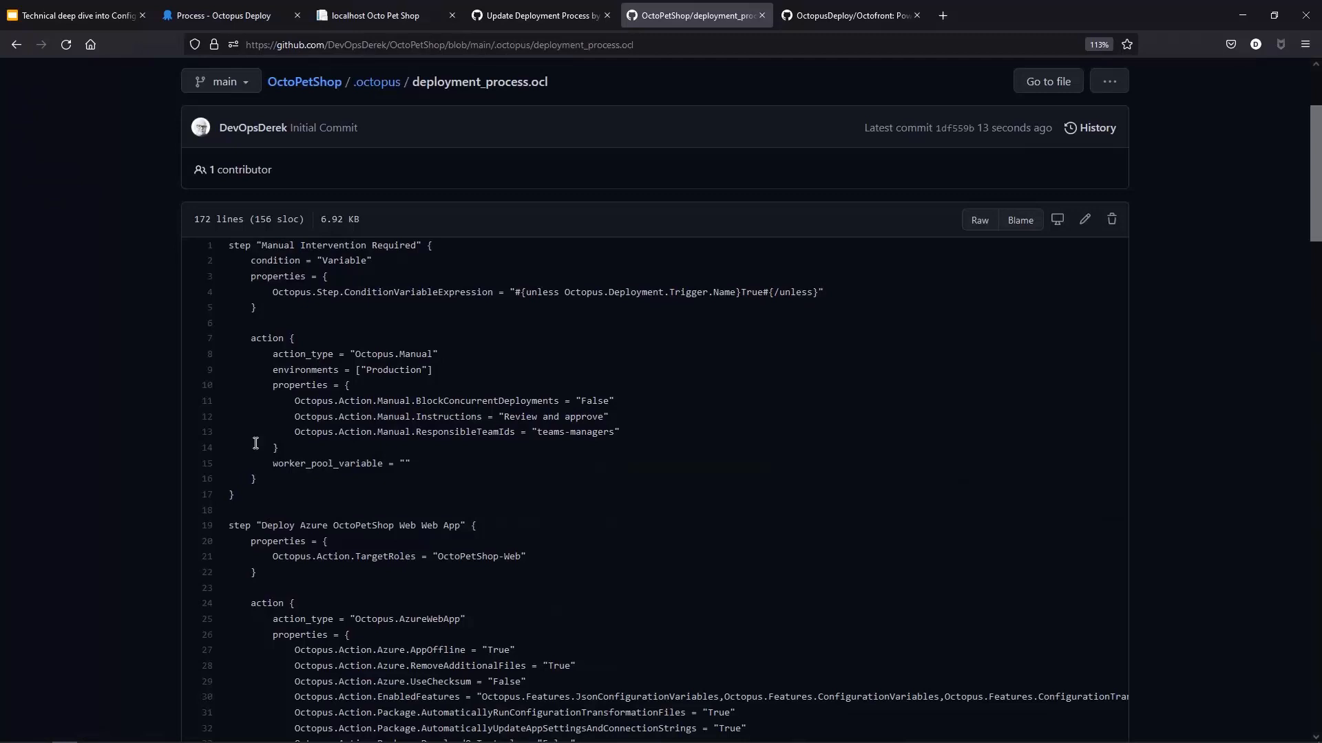
scroll(255, 443, down, 1)
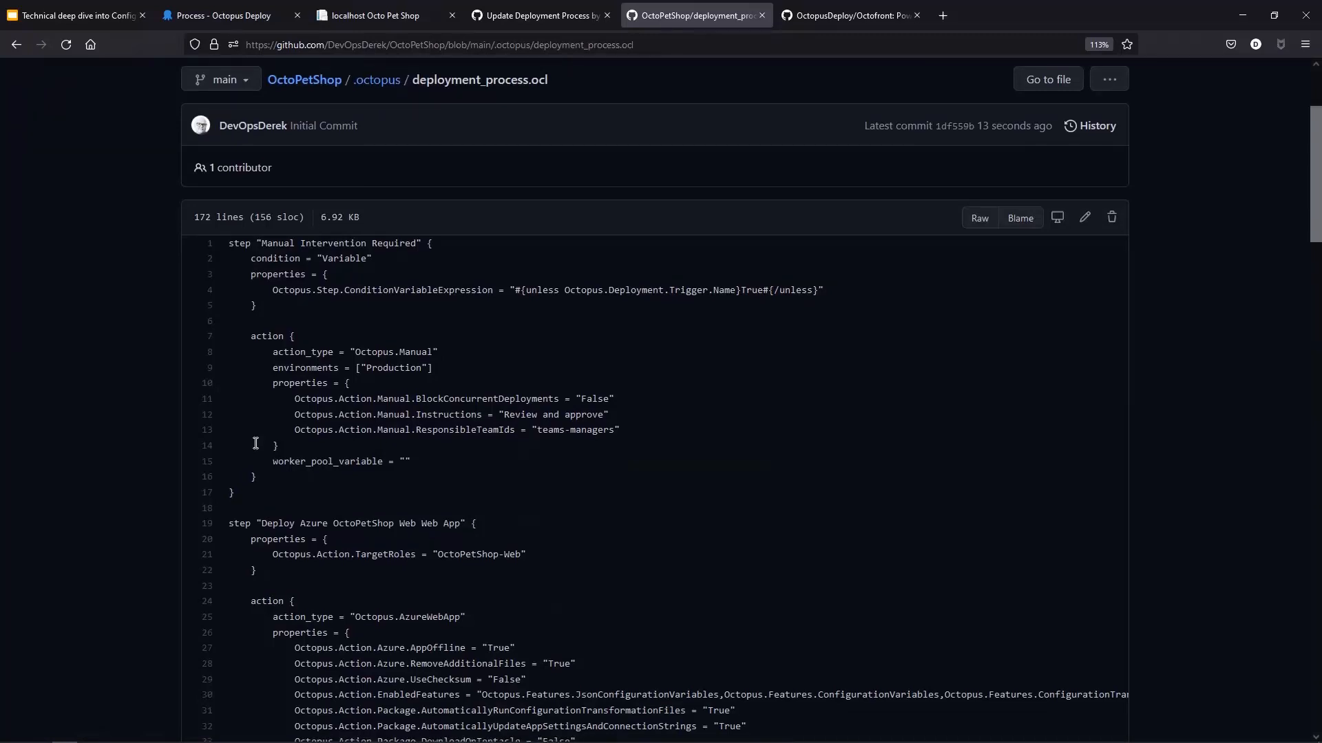
scroll(255, 442, down, 1)
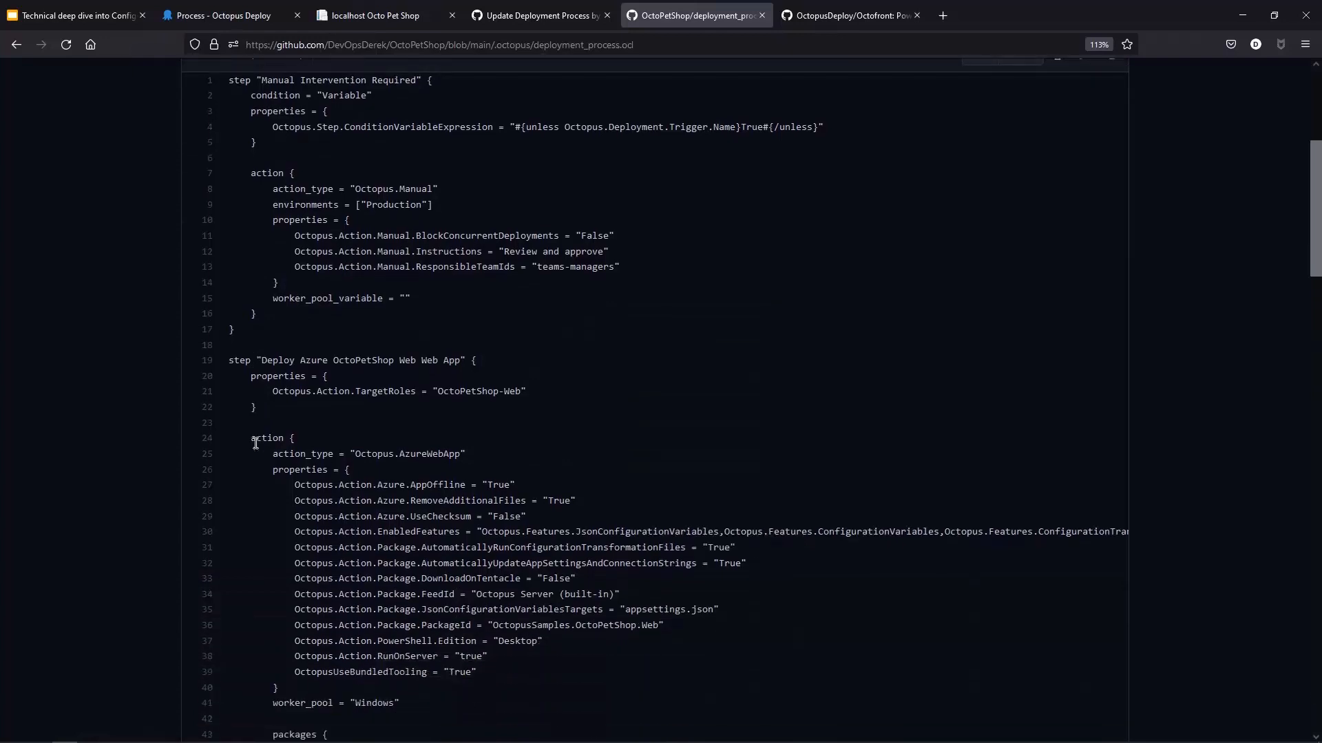
scroll(257, 443, up, 1)
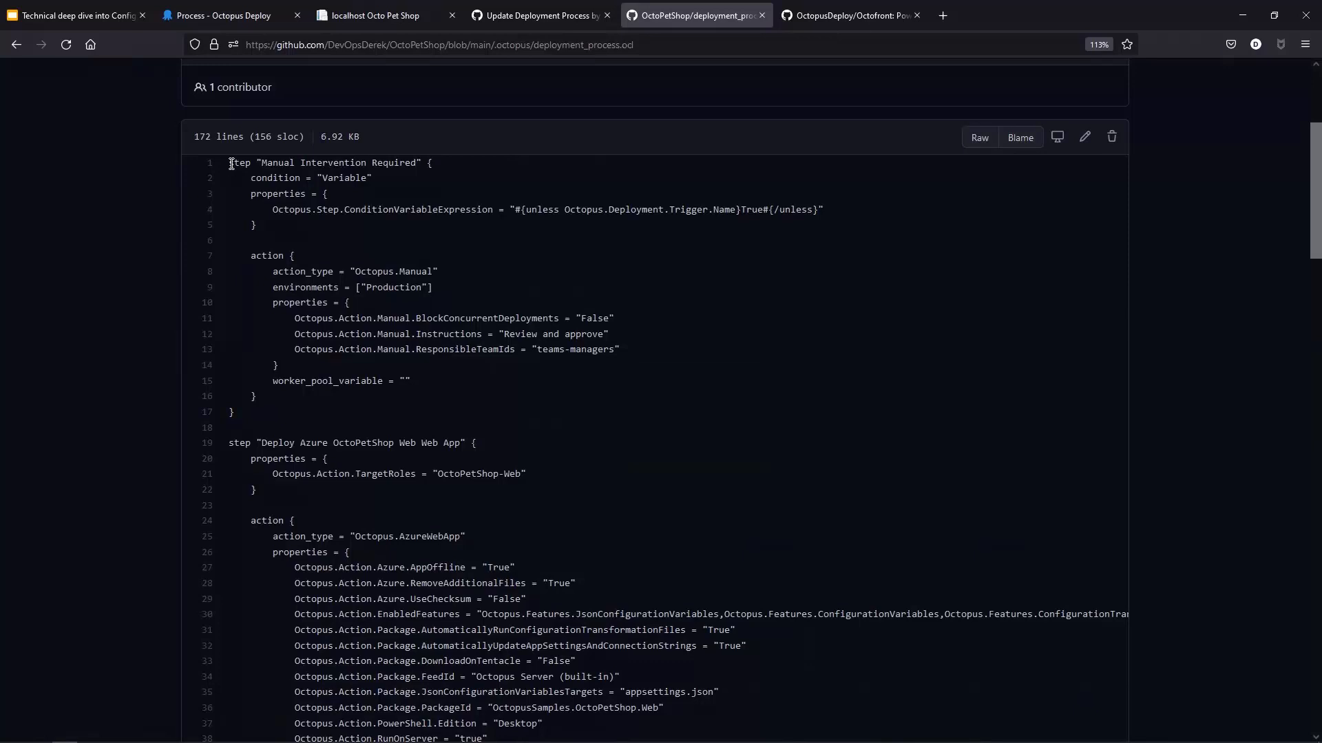
drag(231, 164, 505, 301)
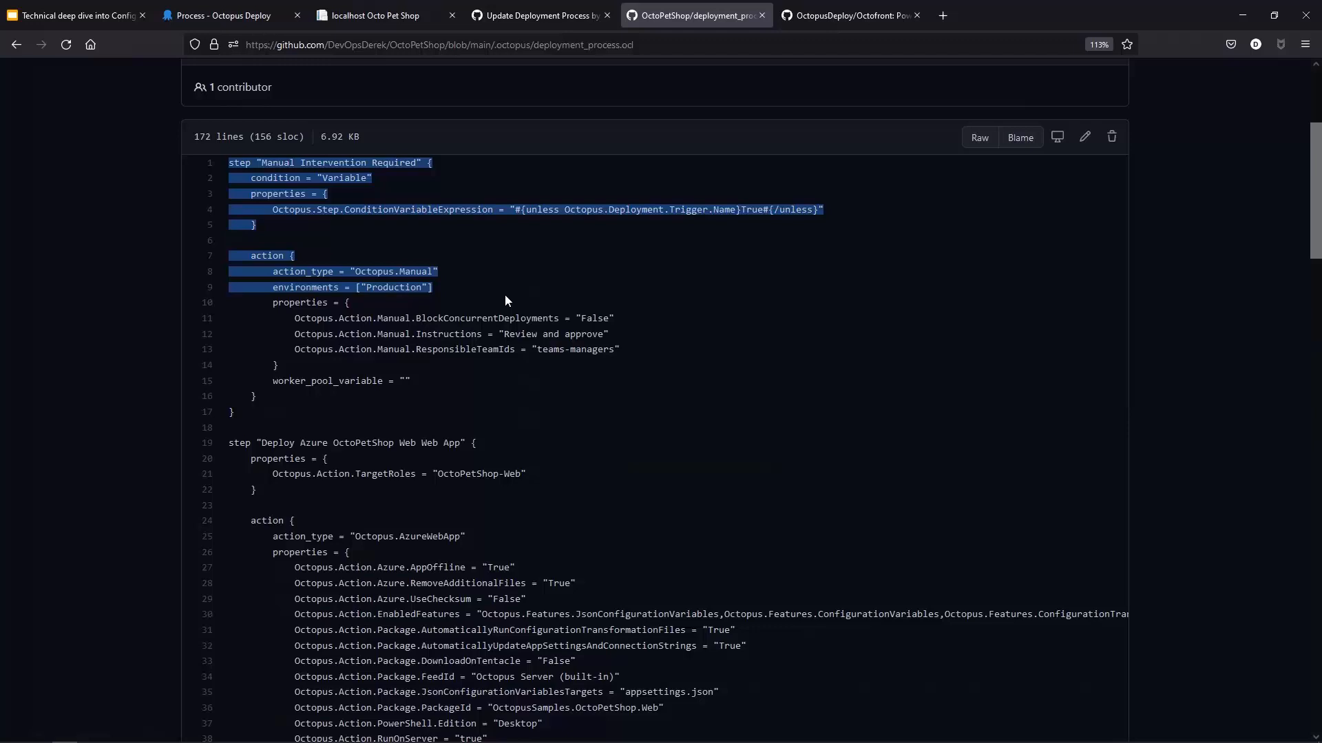
Step: Highlight the Manual Intervention Required step and its ConditionVariableExpression value in deployment_process.ocl
click(825, 346)
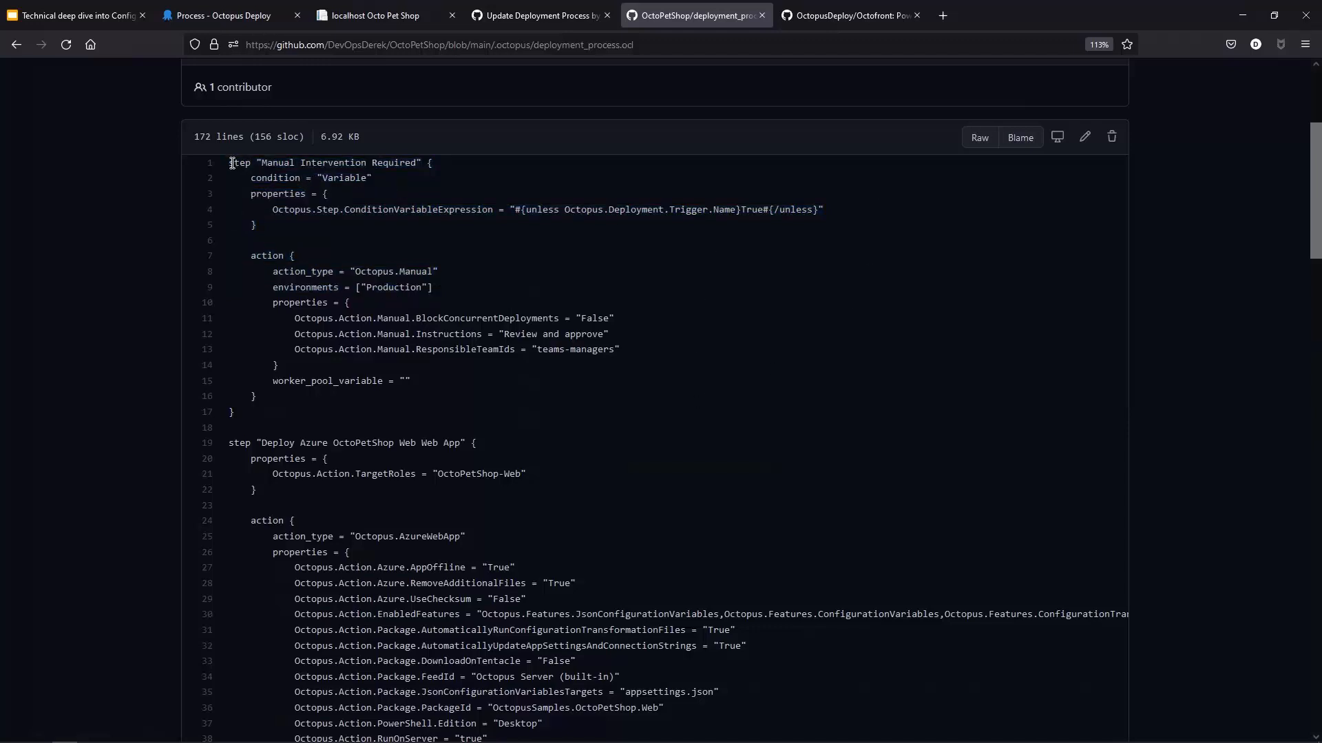
drag(229, 163, 505, 426)
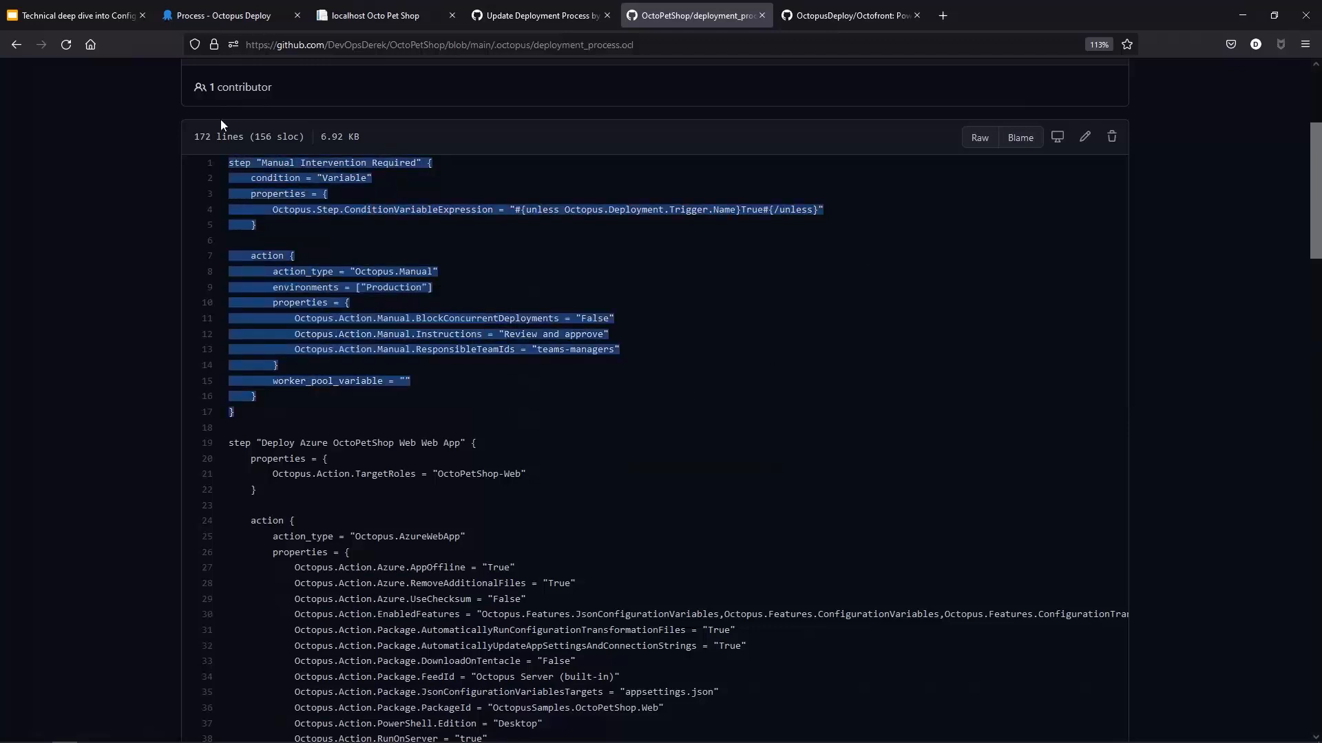
click(660, 222)
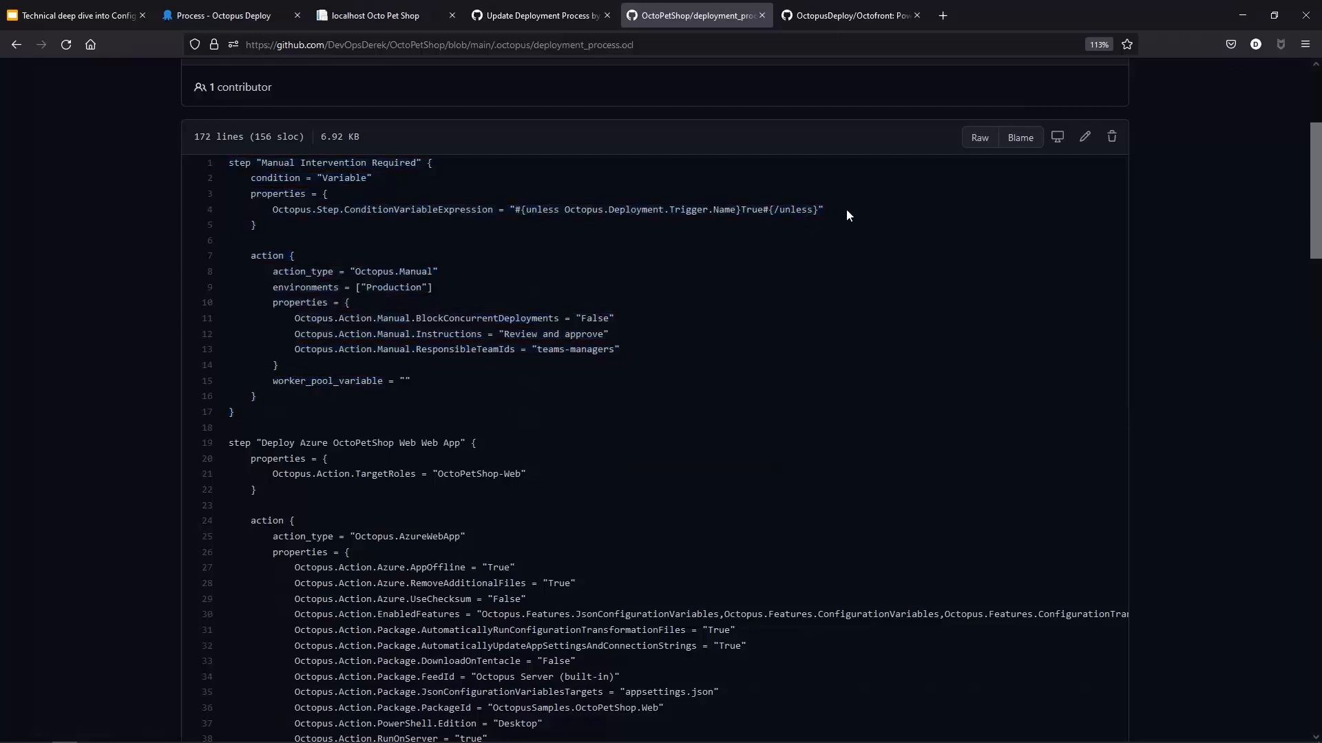
drag(857, 214, 515, 209)
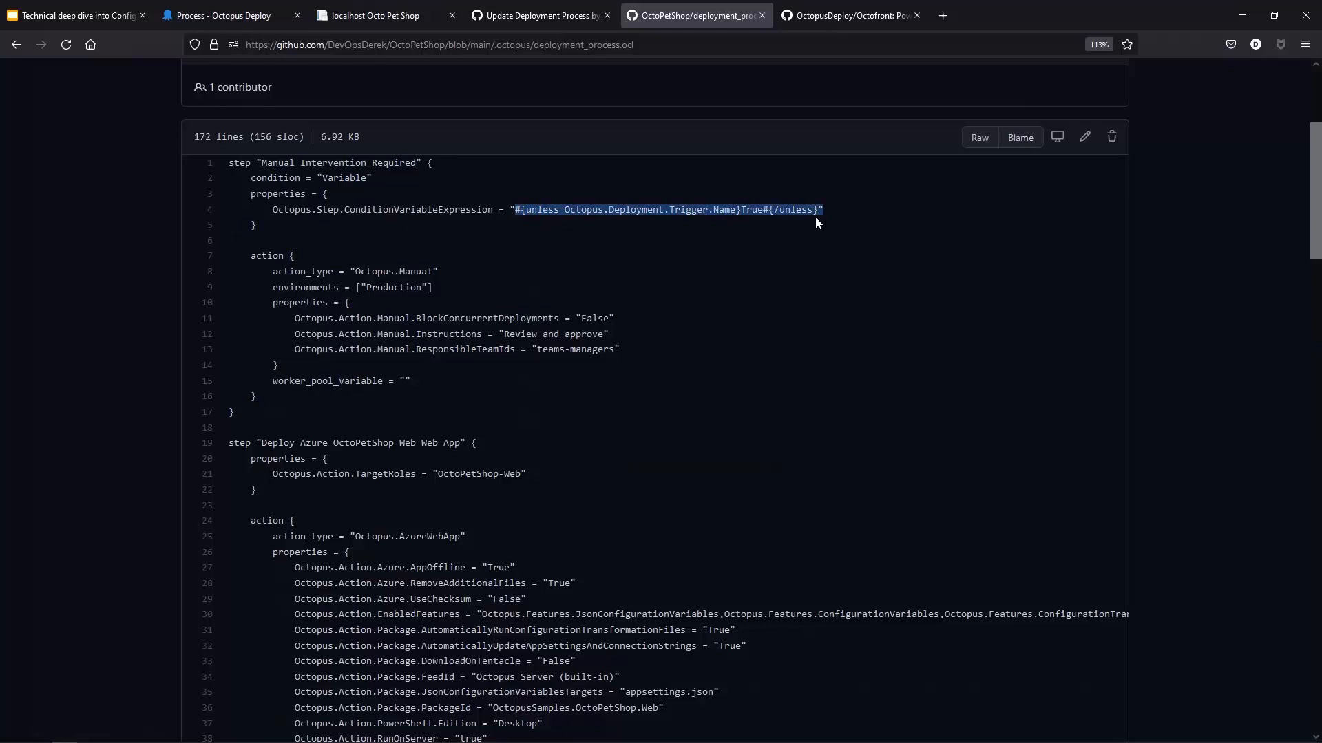
Step: Scroll through the remaining step definitions in deployment_process.ocl, highlighting the Print out URL step
scroll(778, 316, down, 2)
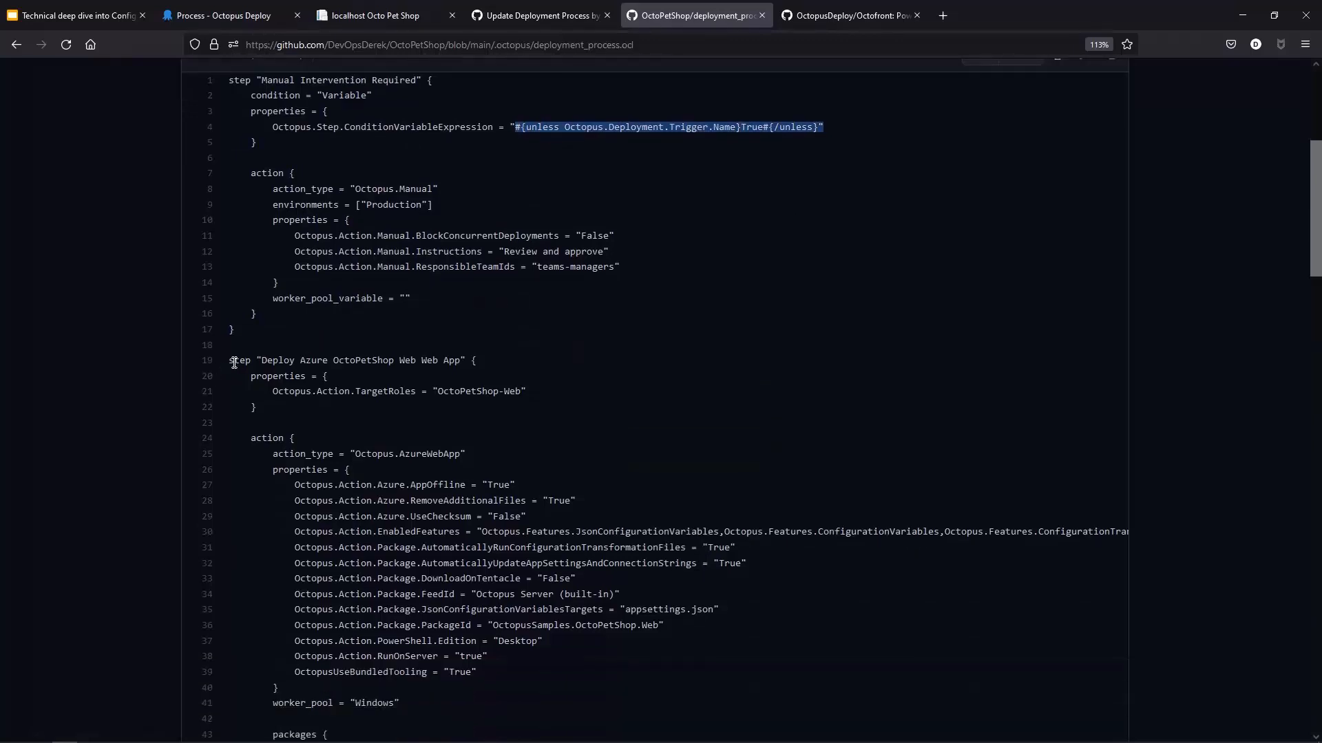
scroll(445, 402, down, 4)
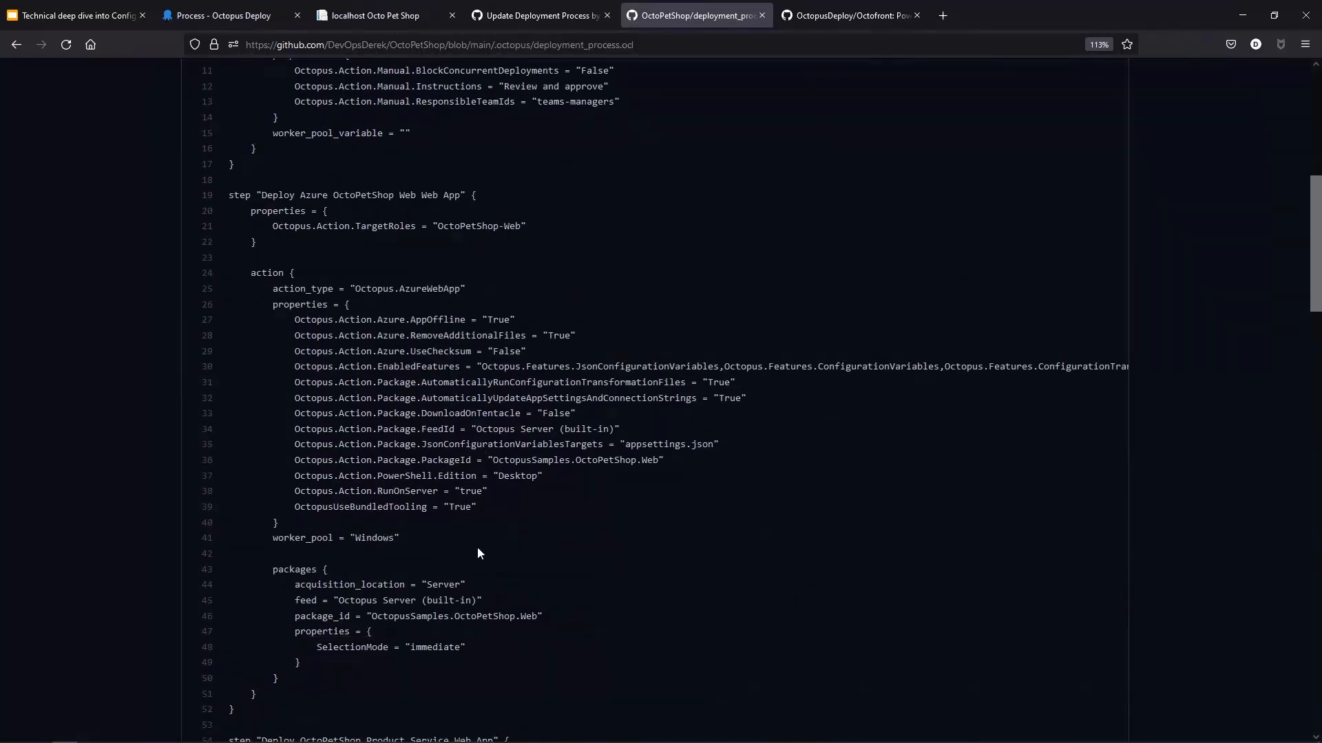
scroll(479, 553, down, 2)
scroll(615, 510, down, 4)
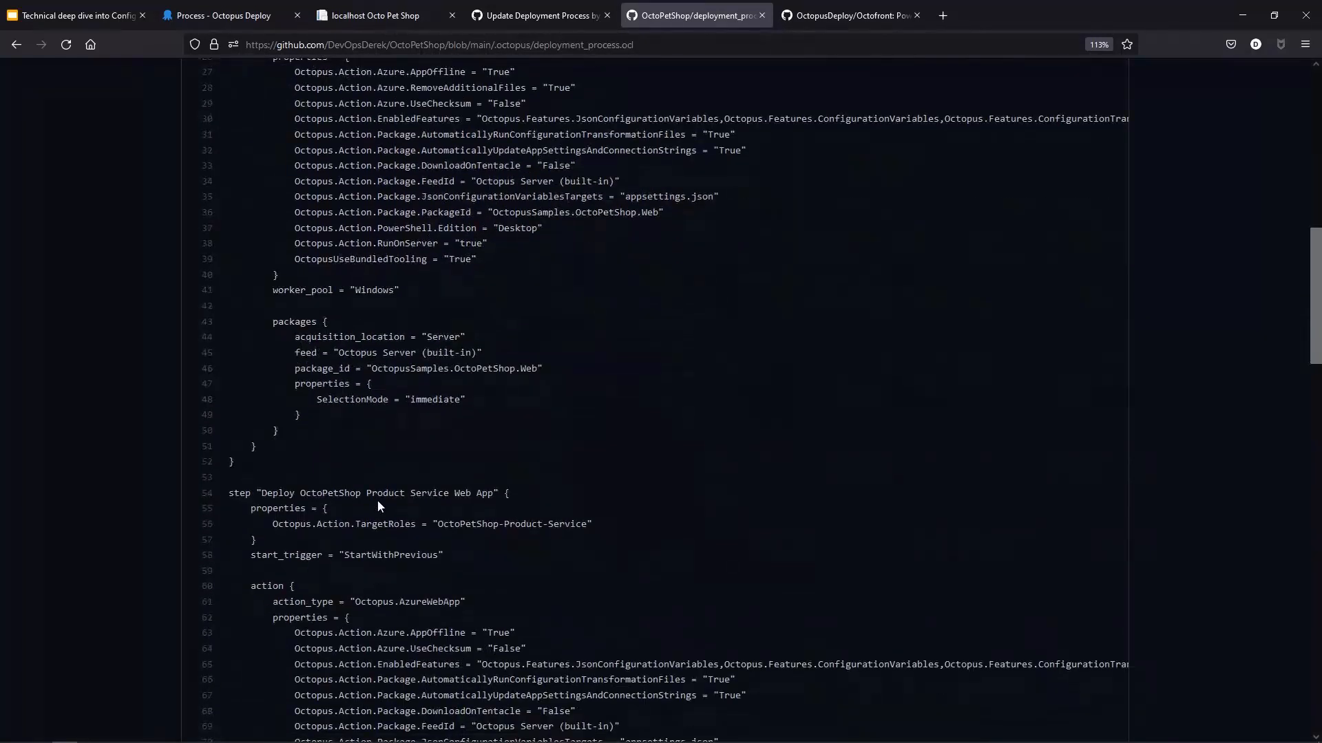
scroll(440, 510, down, 4)
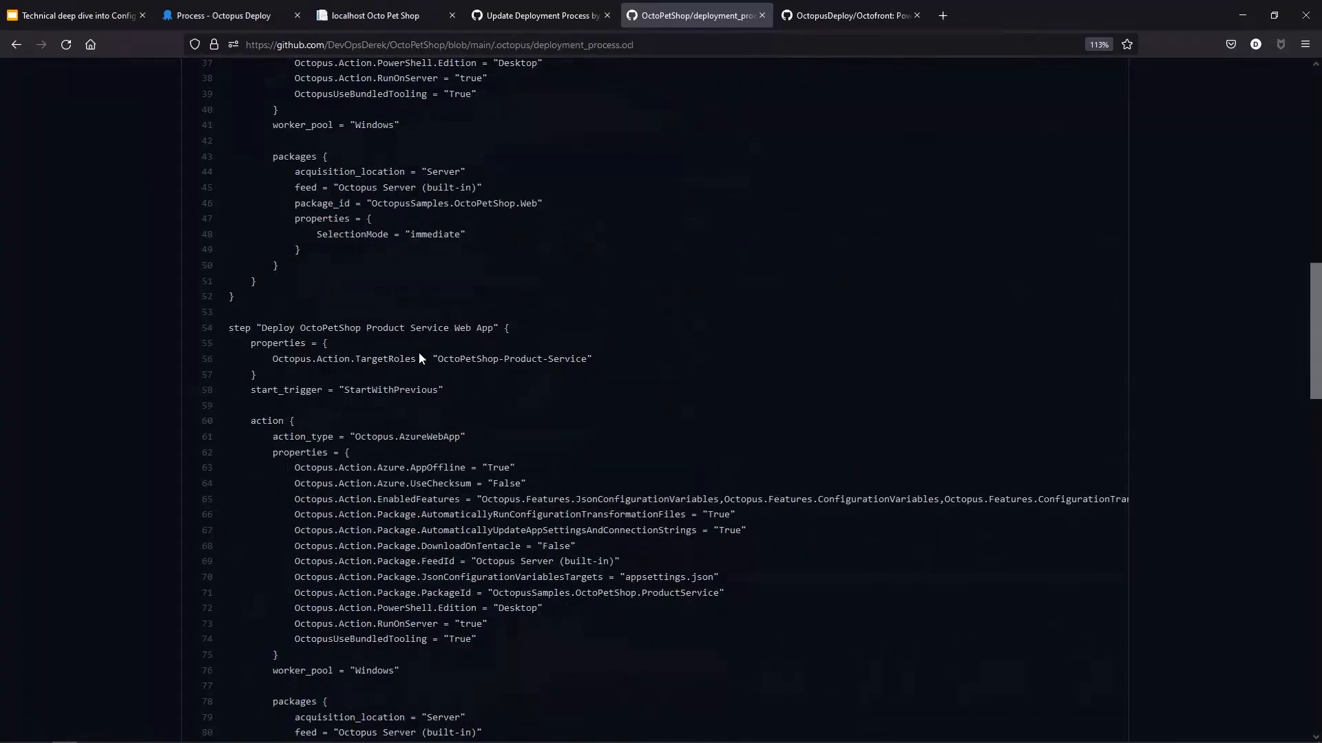
scroll(418, 353, down, 8)
scroll(441, 534, down, 2)
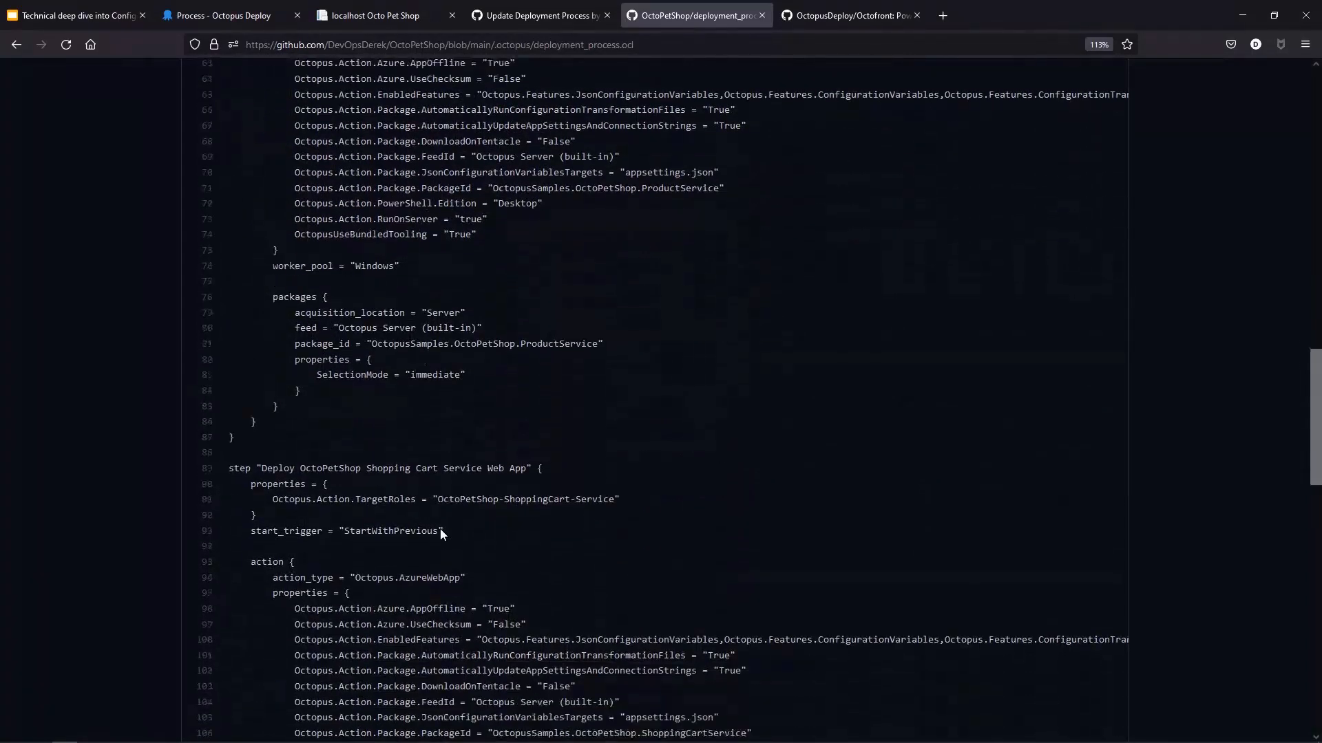
scroll(441, 534, down, 16)
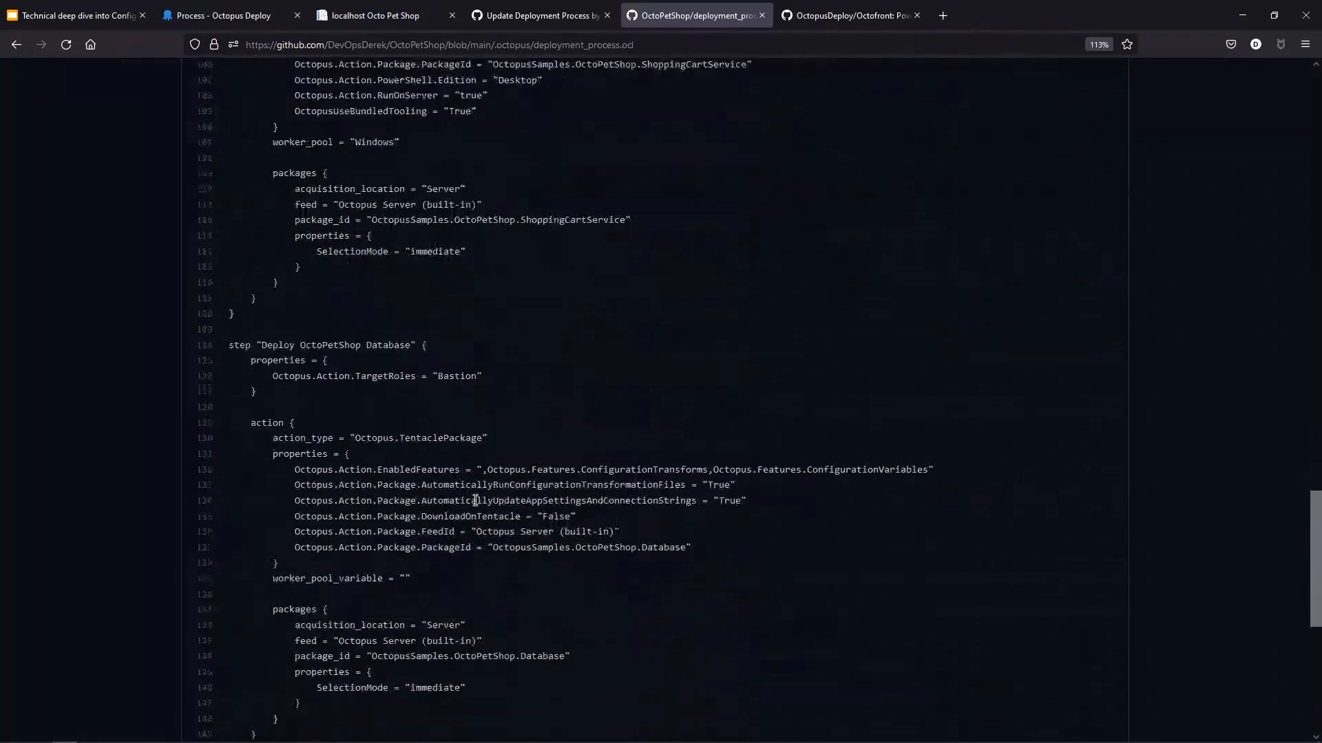
scroll(398, 373, down, 6)
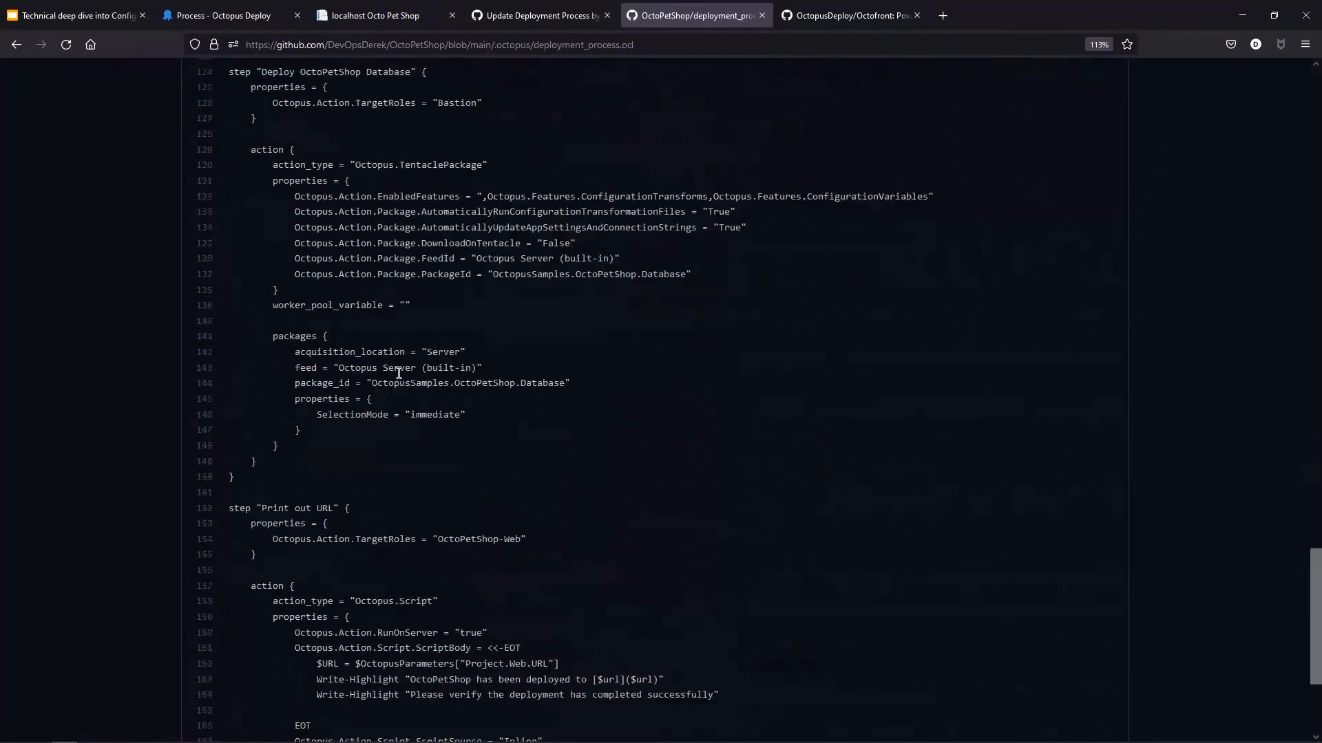
scroll(398, 373, down, 1)
drag(229, 453, 515, 609)
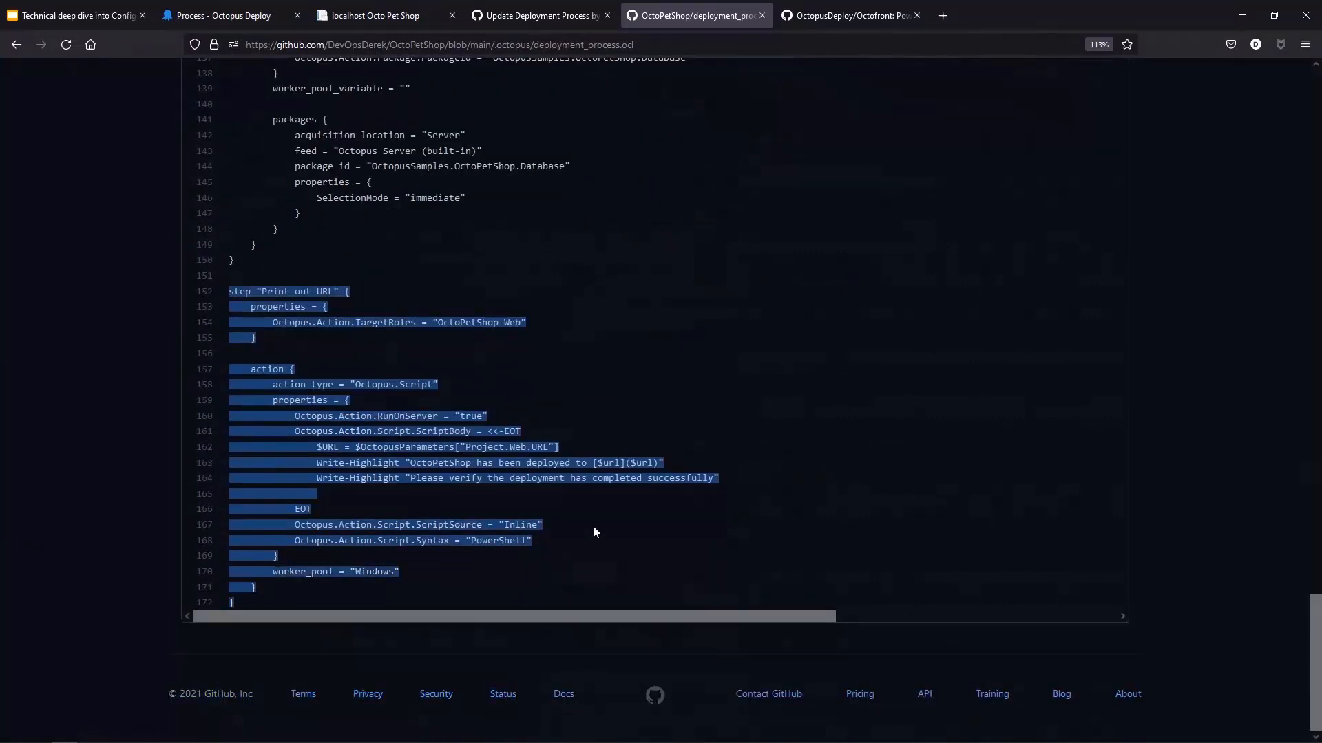
click(727, 455)
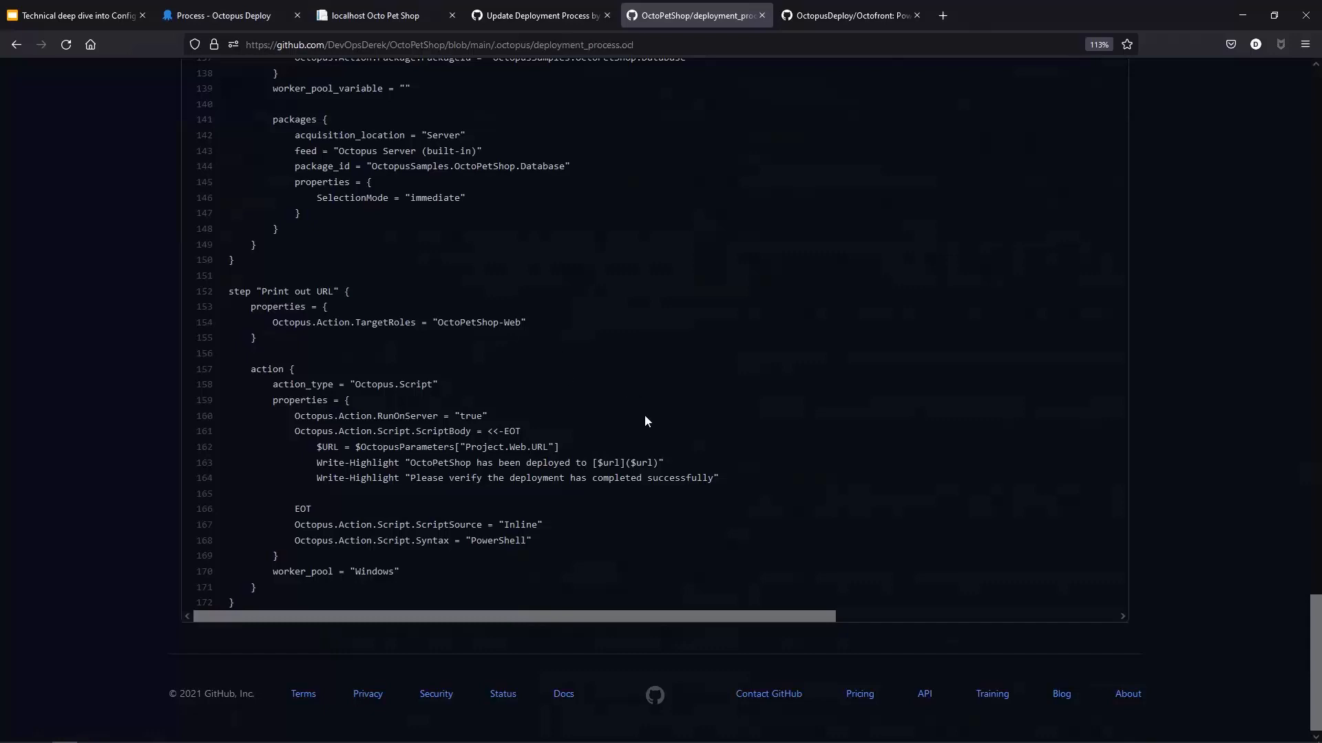
scroll(645, 417, up, 10)
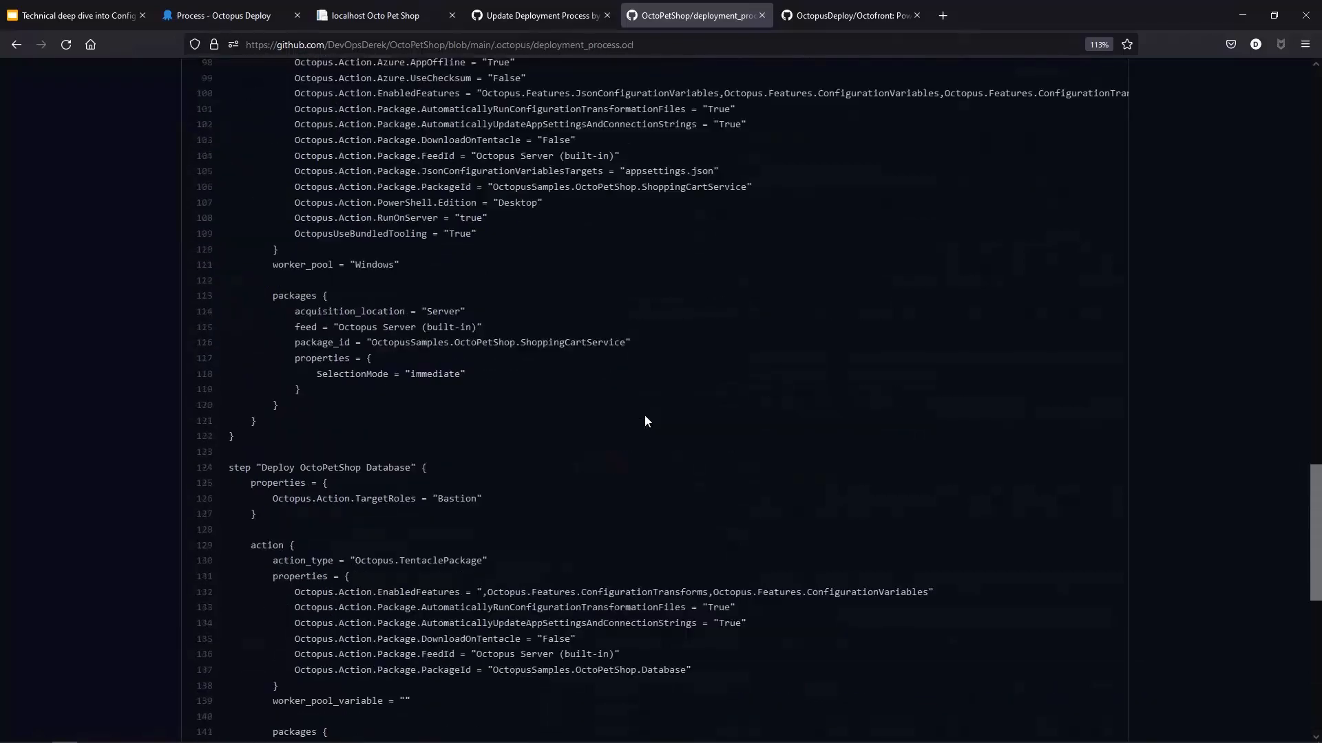
scroll(645, 417, up, 13)
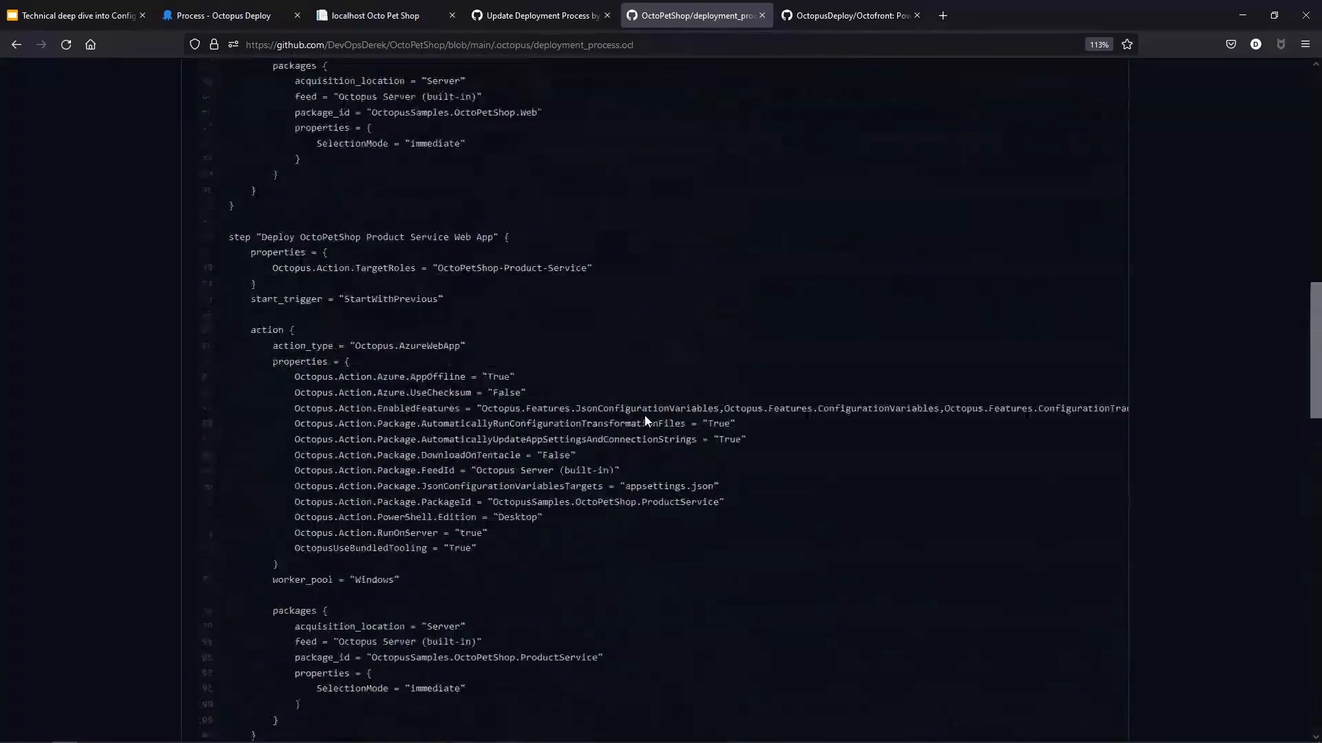
scroll(646, 421, up, 10)
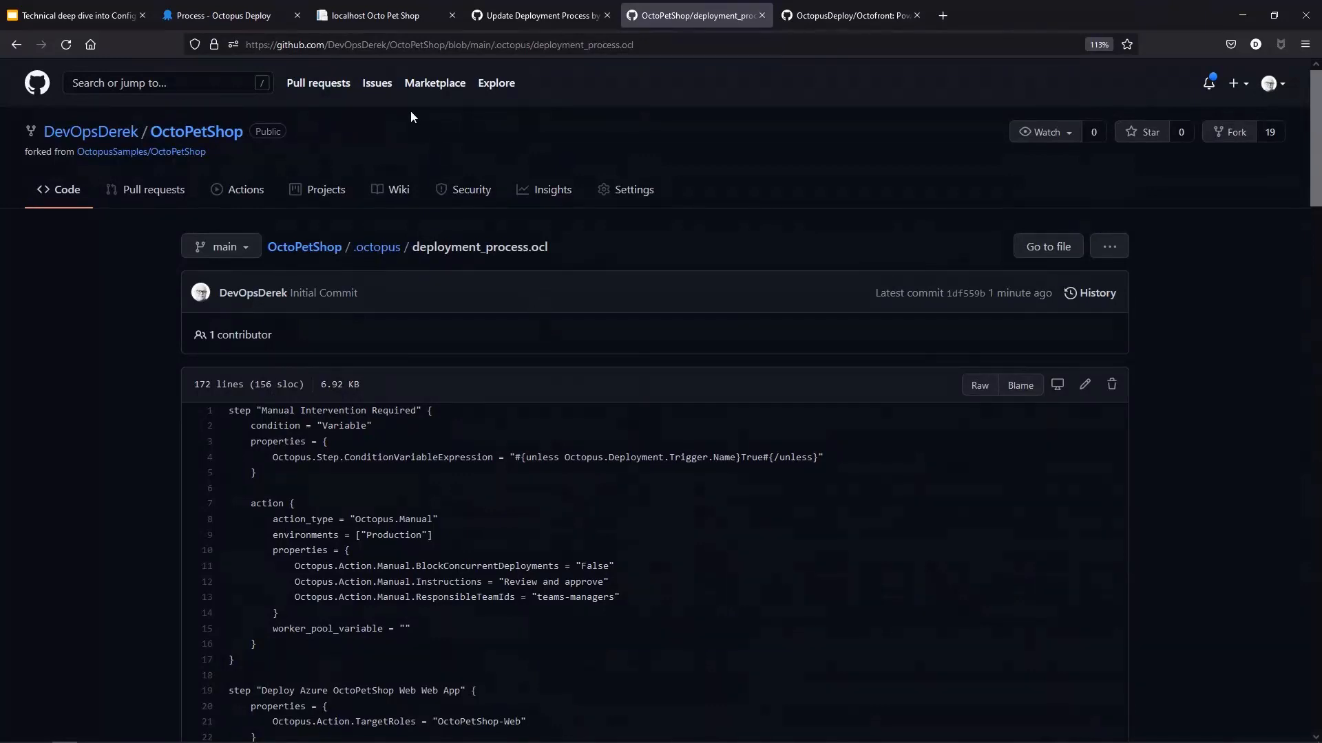
Step: Open the View/Edit OCL editor for the OctoPetShop deployment process in Octopus
click(246, 14)
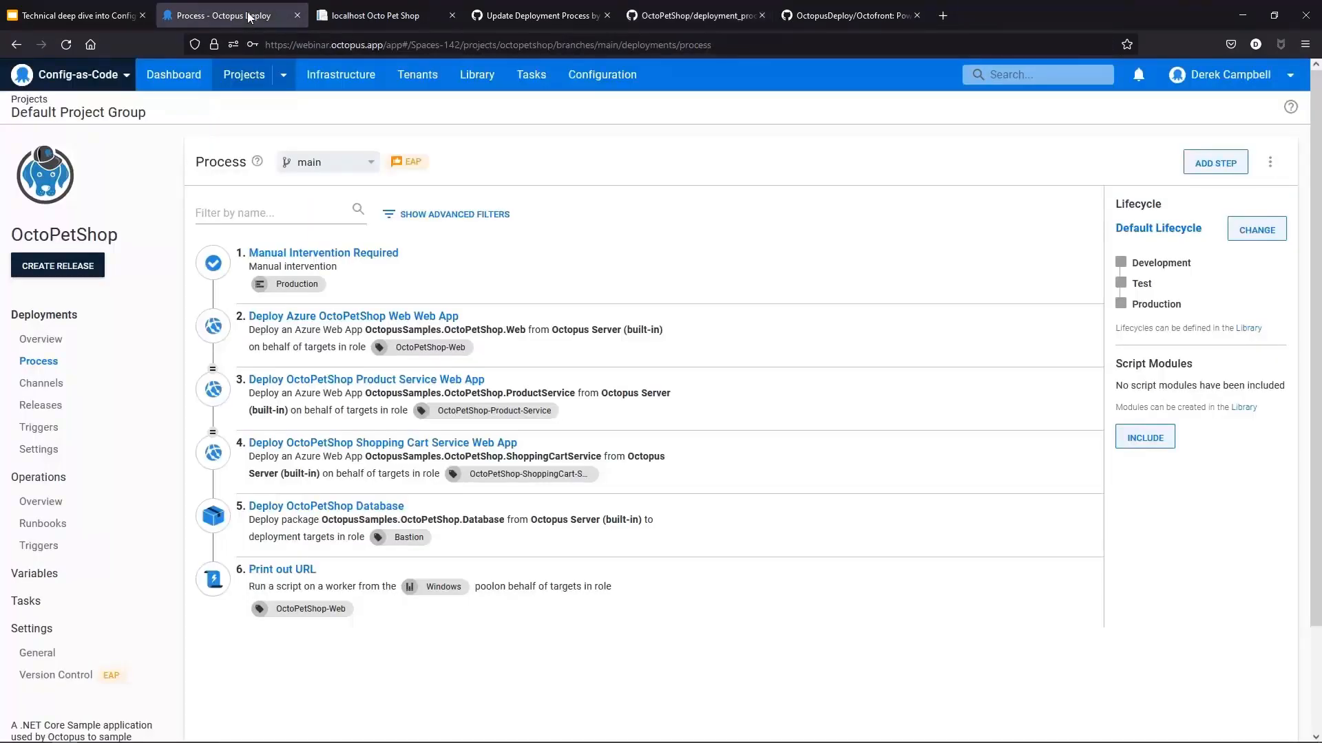
click(1271, 165)
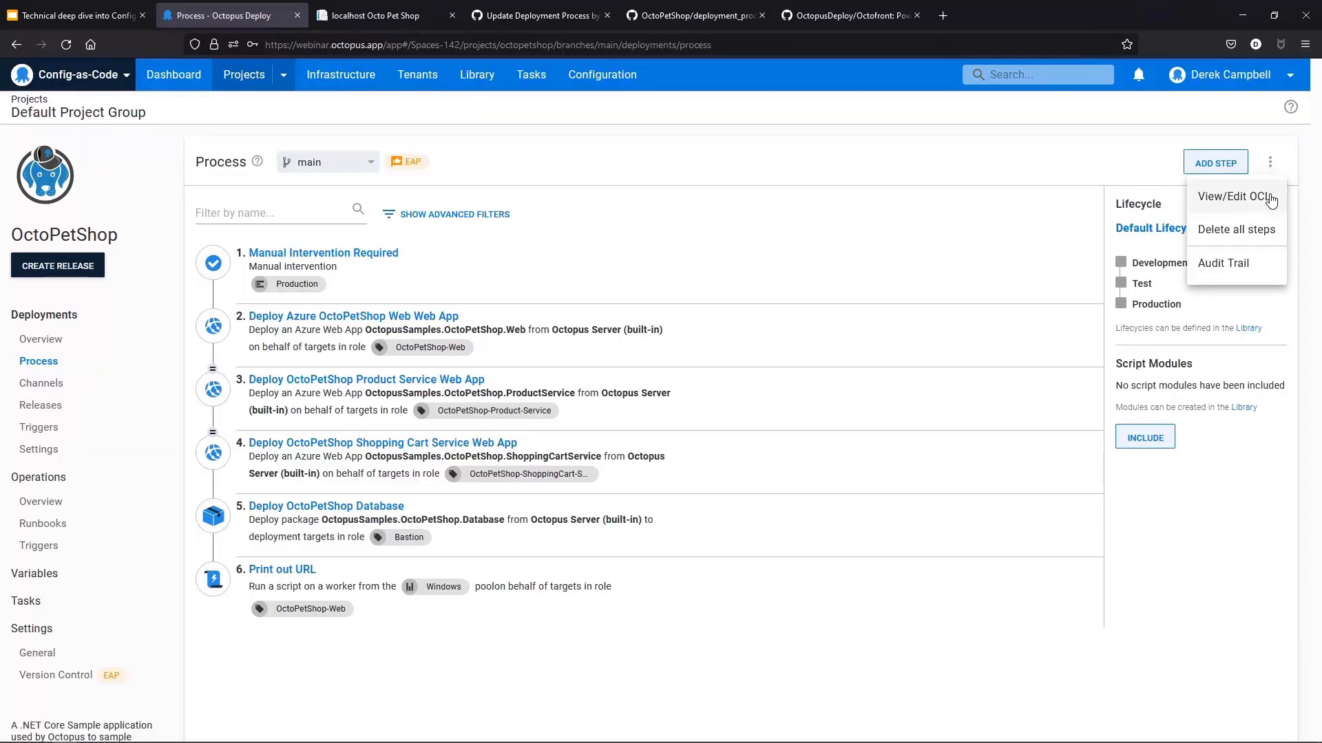
click(1271, 198)
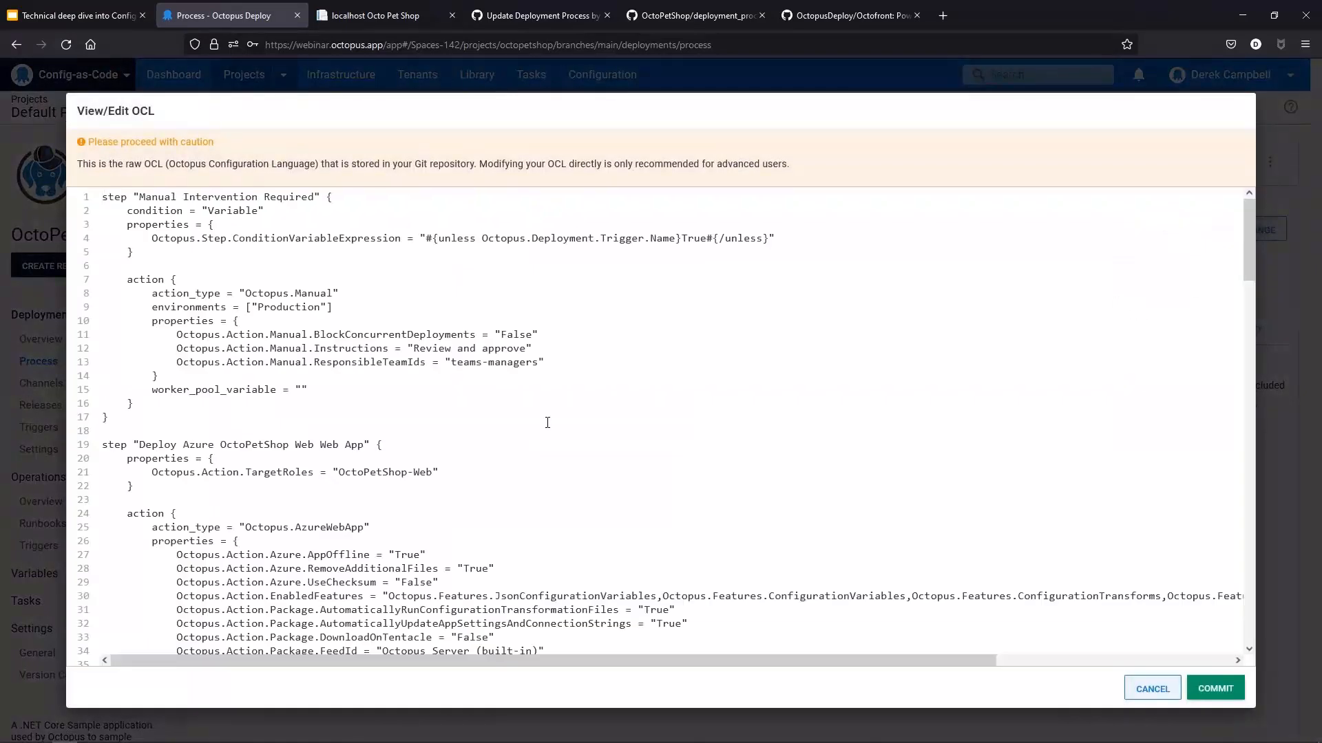
Step: Scroll through the raw OCL, highlight the two Write-Highlight lines, and close the editor without committing
scroll(547, 422, down, 3)
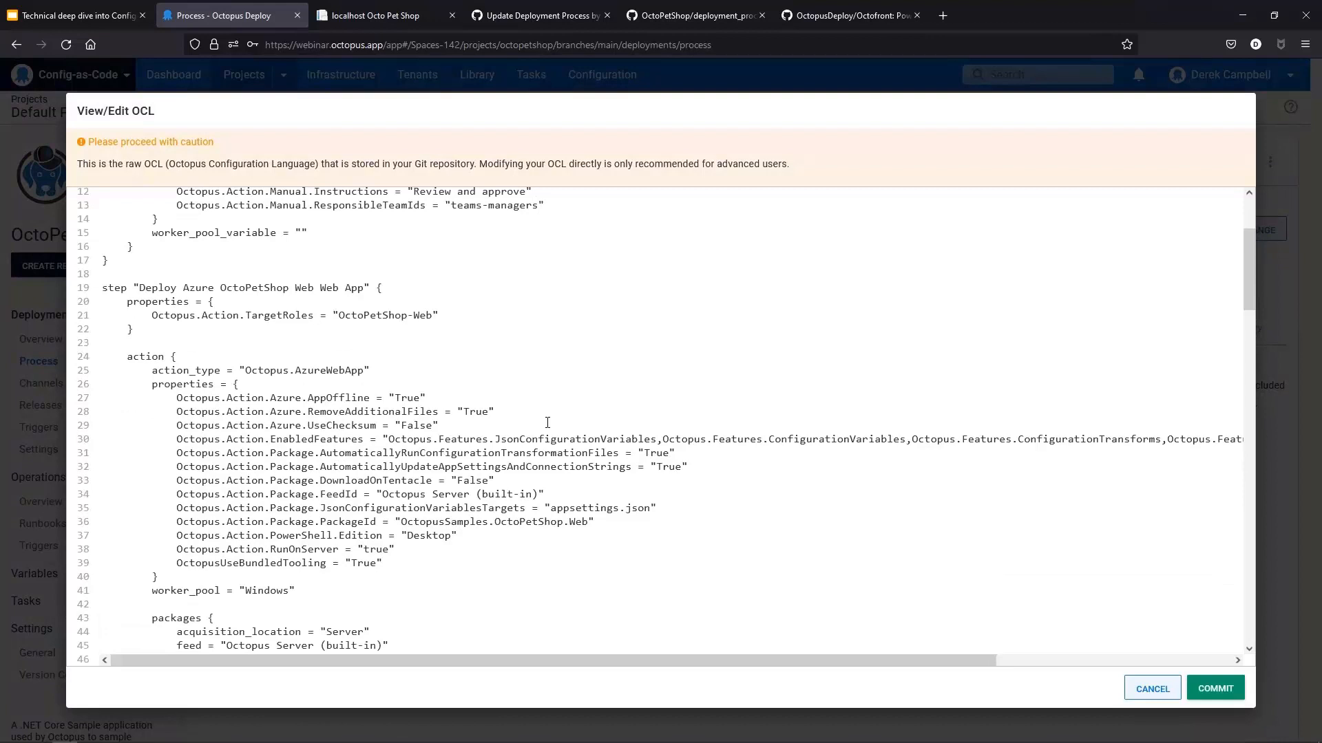
scroll(547, 423, down, 5)
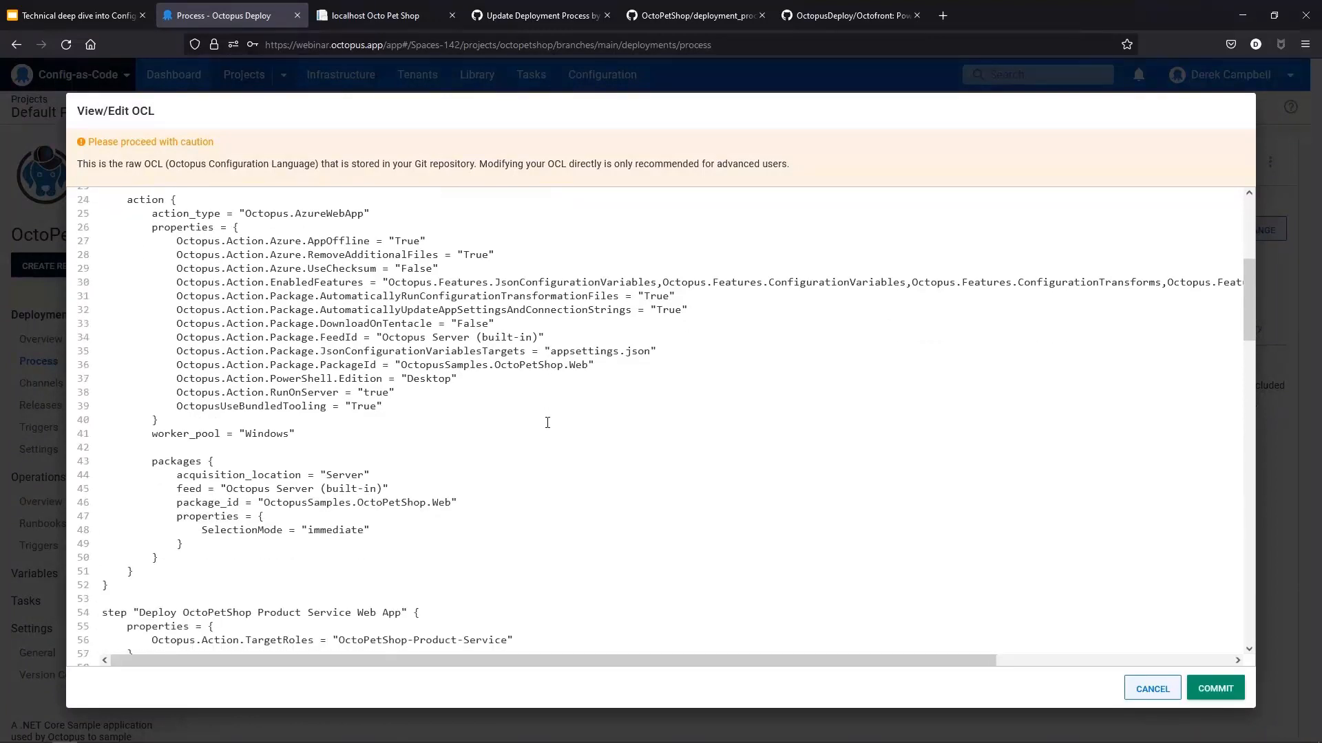
scroll(547, 423, down, 5)
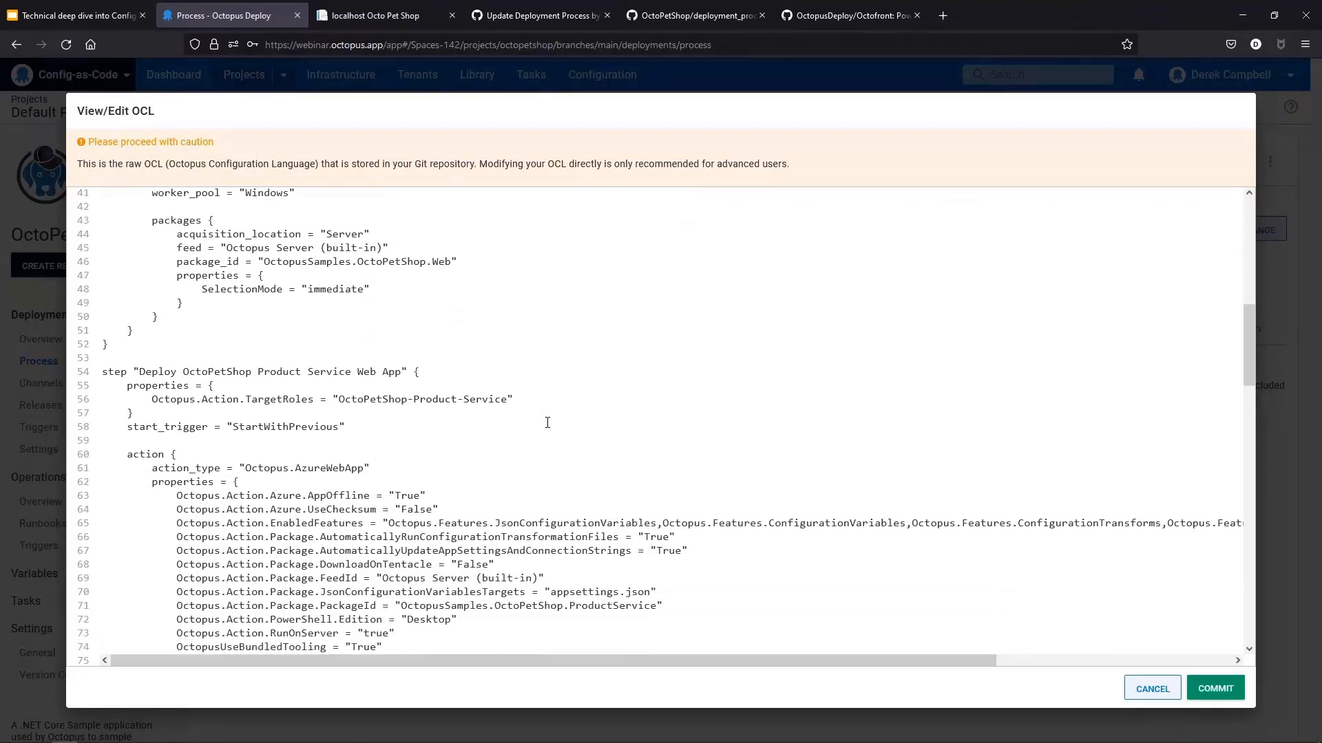
scroll(547, 422, down, 15)
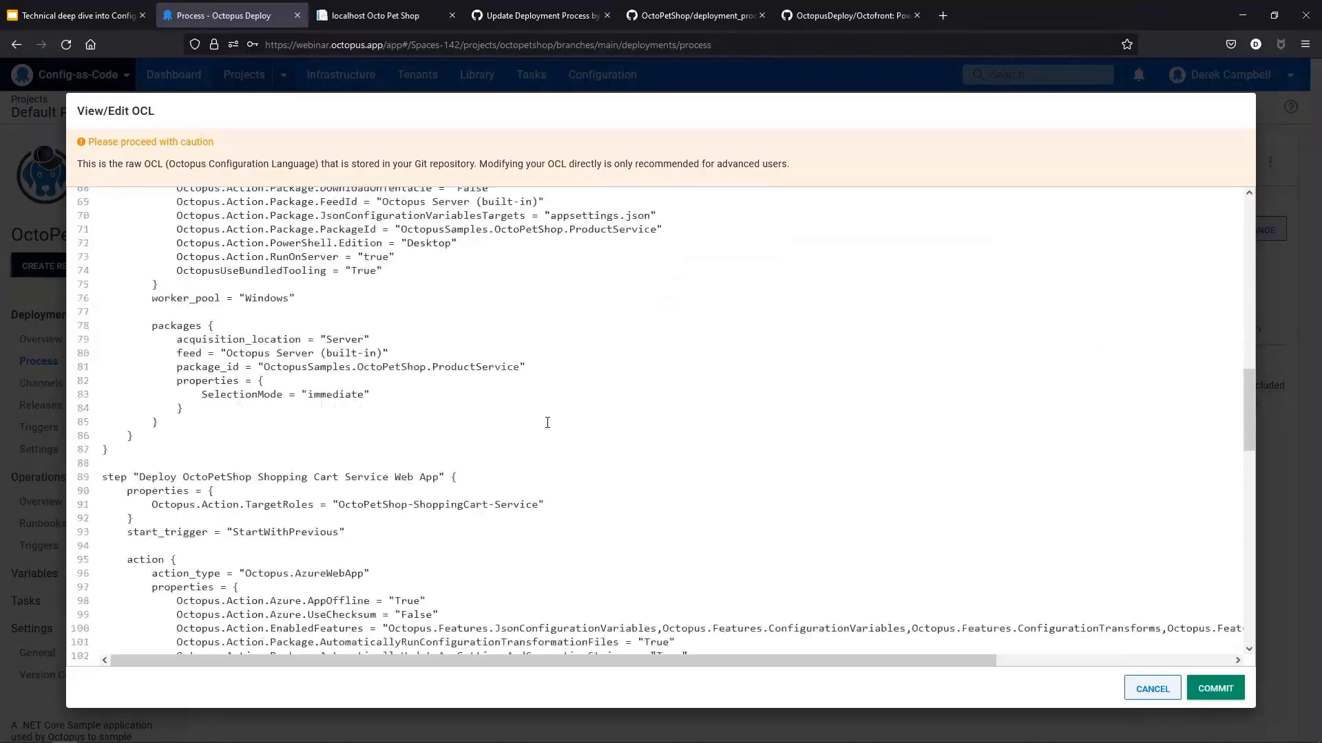
scroll(547, 422, down, 12)
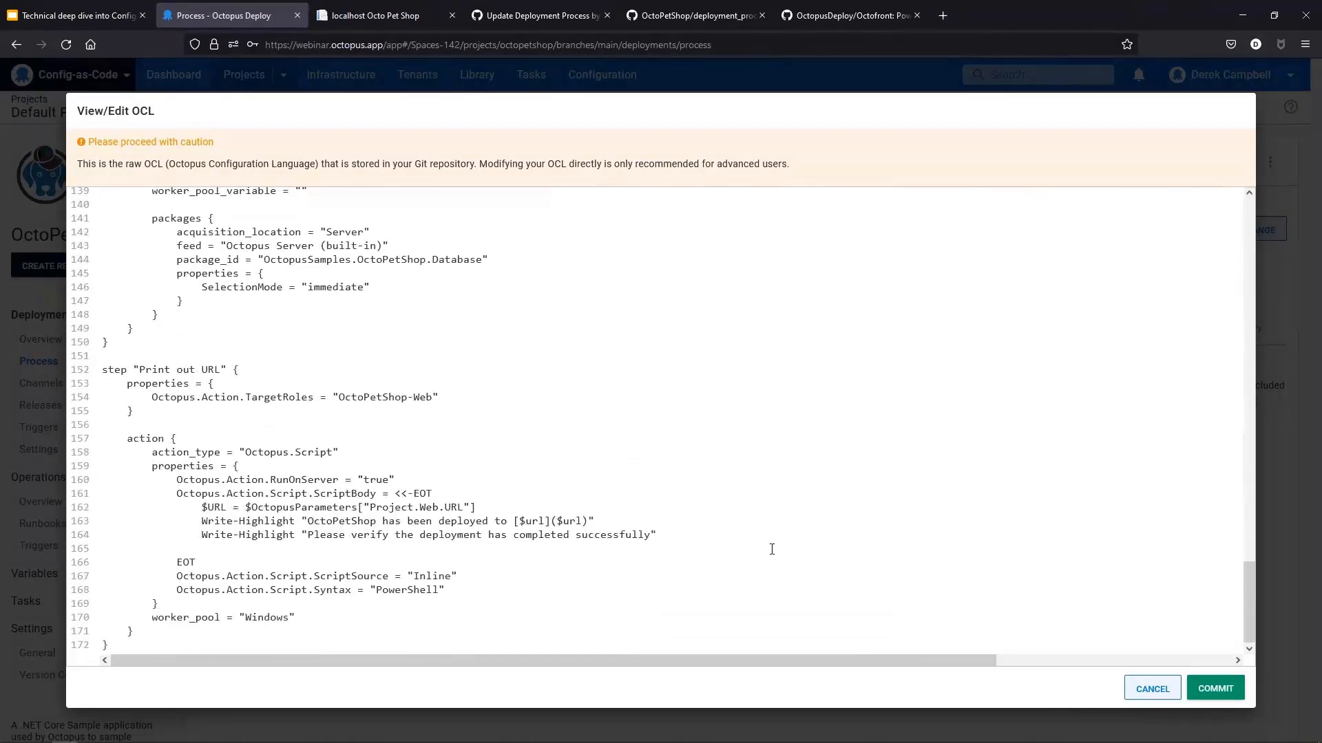
click(659, 537)
drag(659, 536, 203, 535)
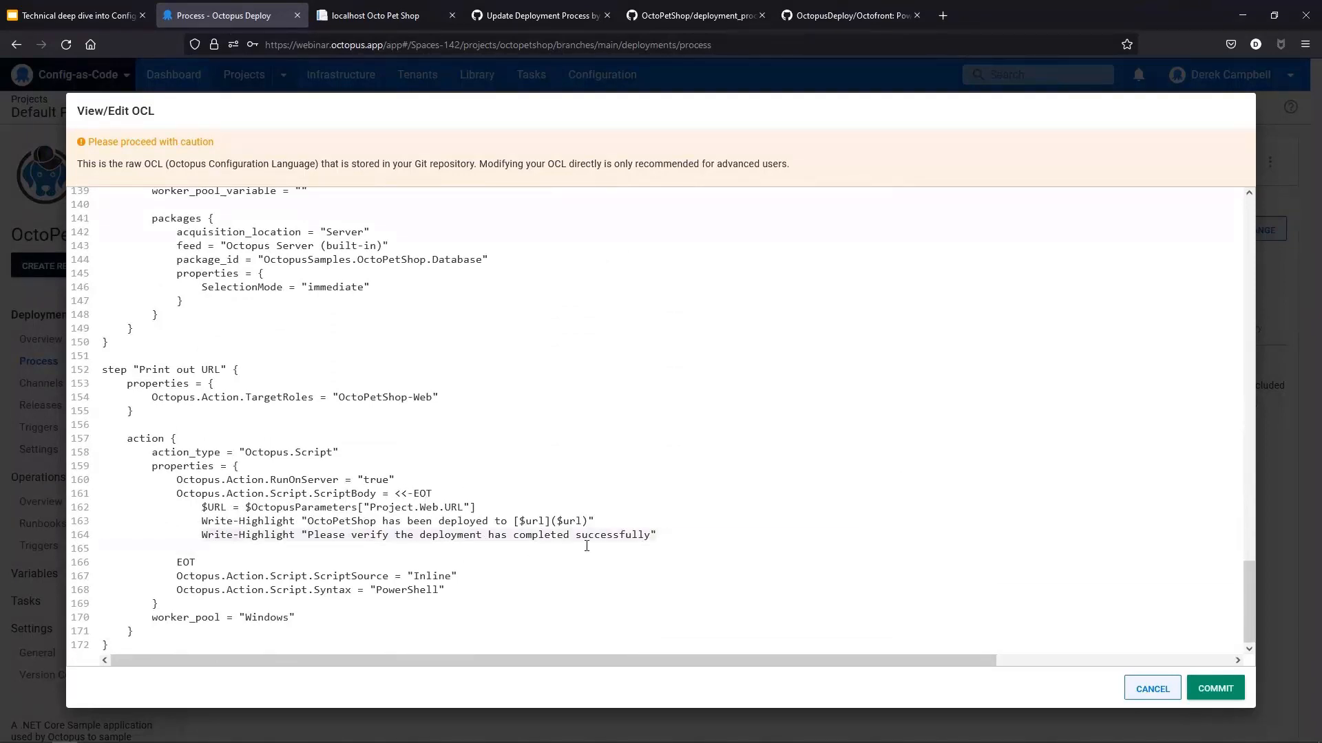
click(285, 521)
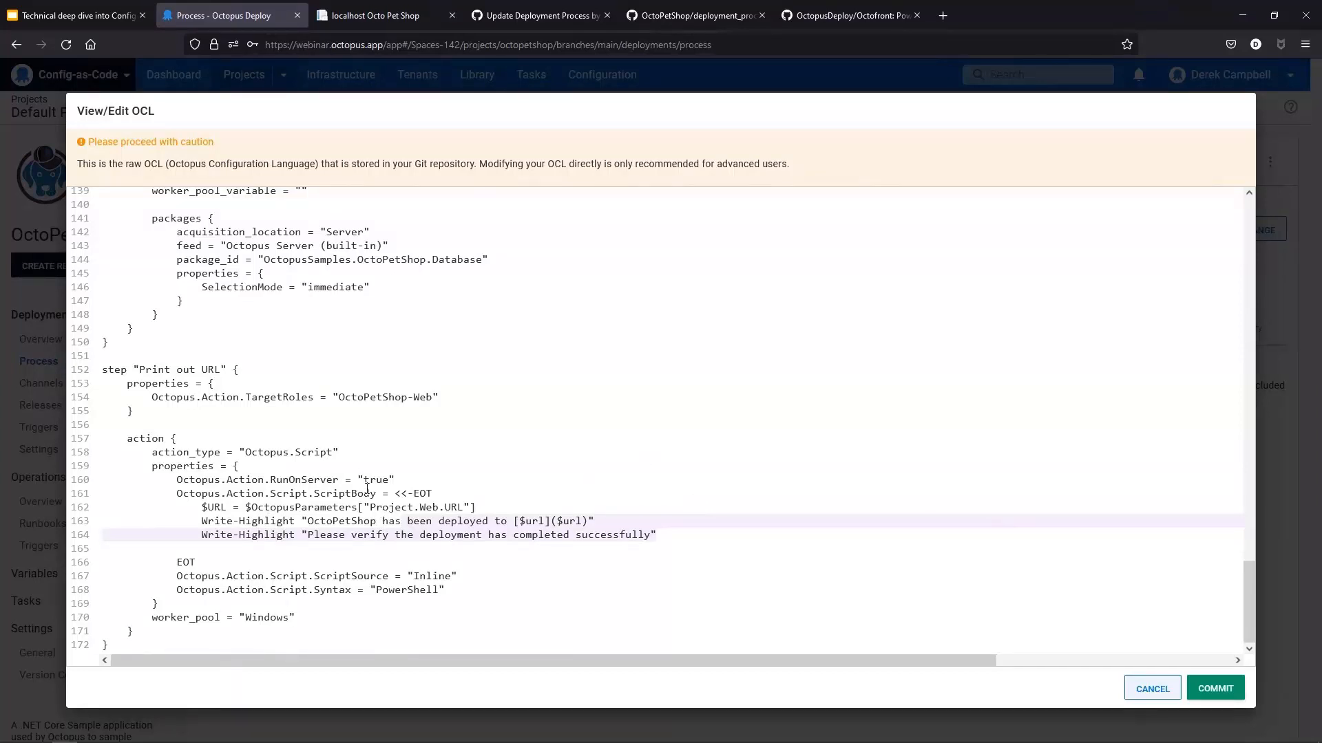
click(1170, 687)
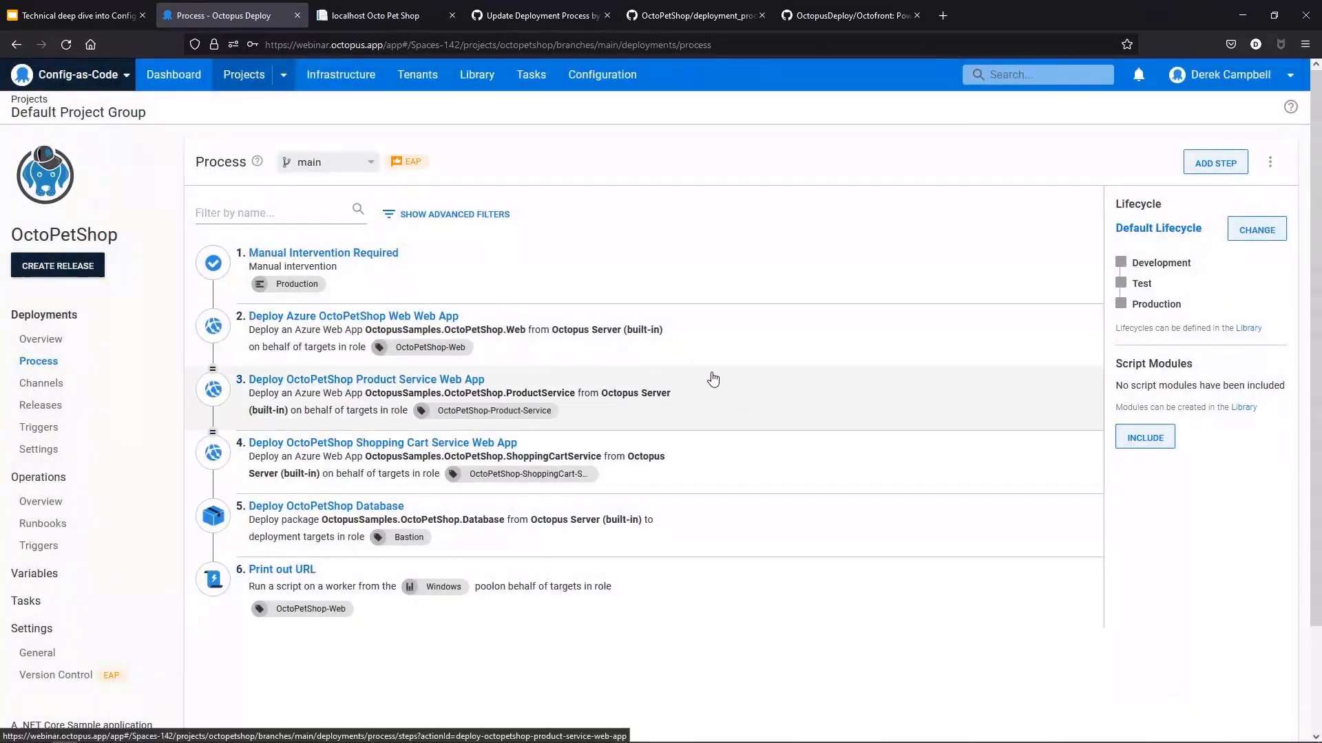
Step: Close the pull request tab and open the OctoPetShop repository in GitHub Desktop from its GitHub page
click(539, 15)
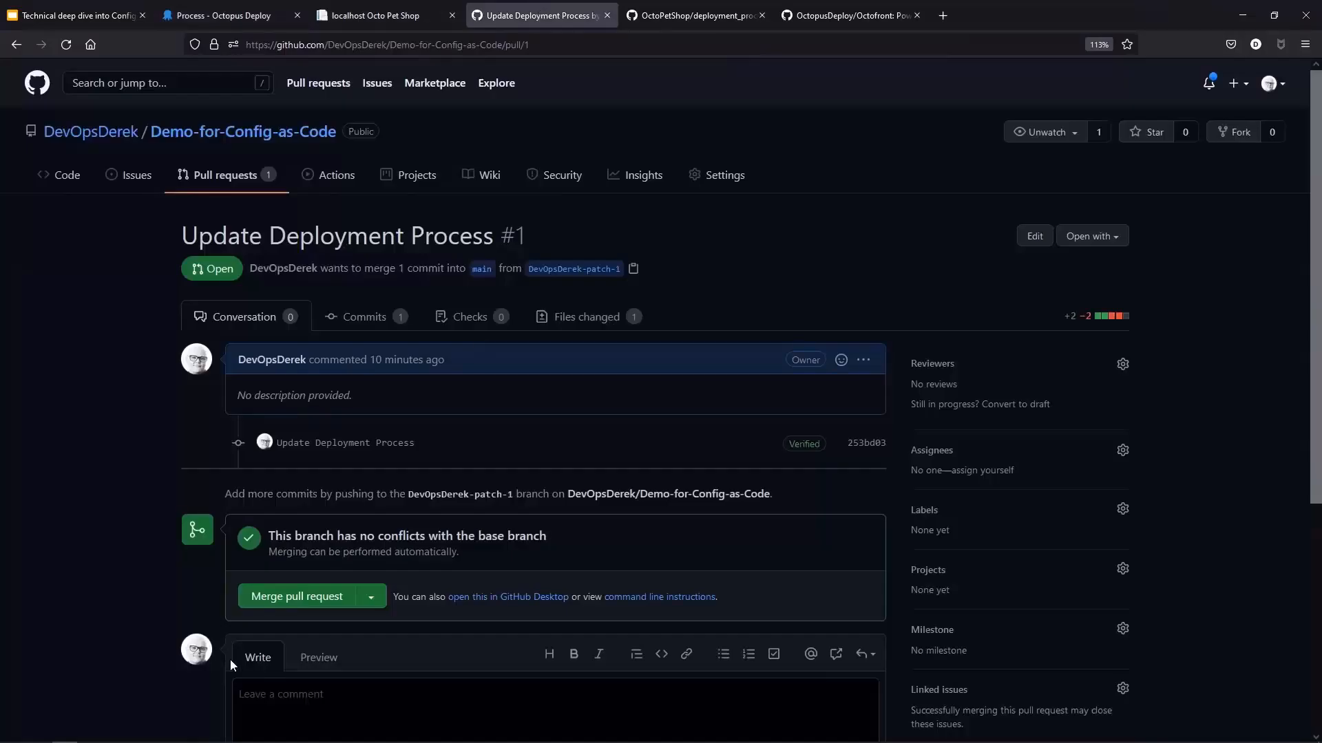
click(609, 15)
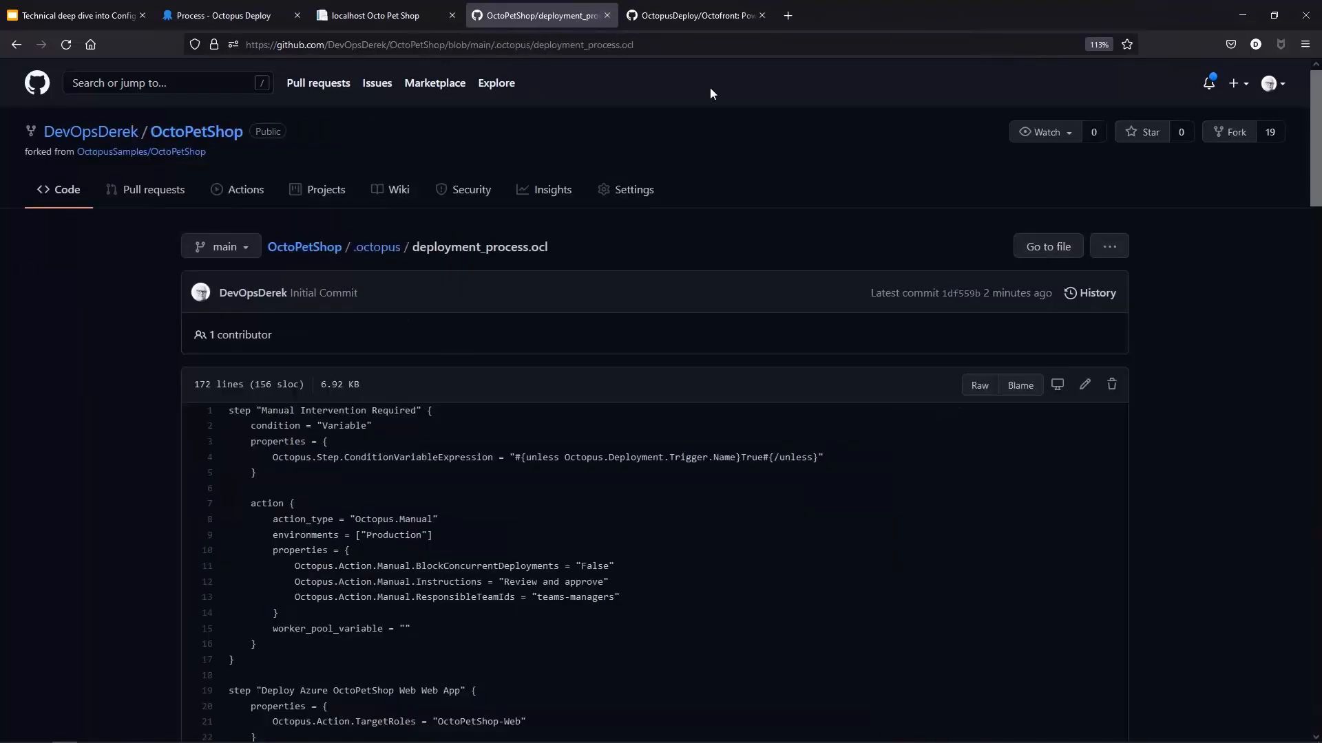
click(198, 132)
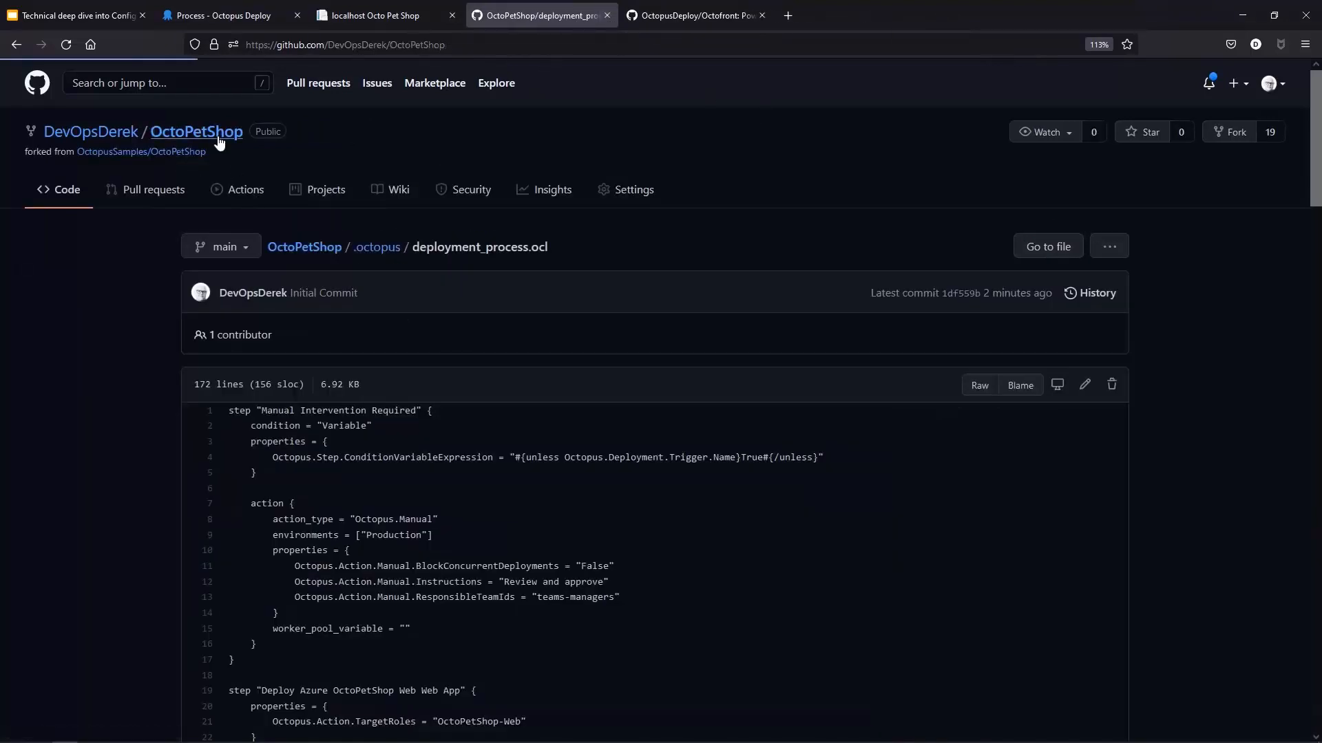
click(850, 245)
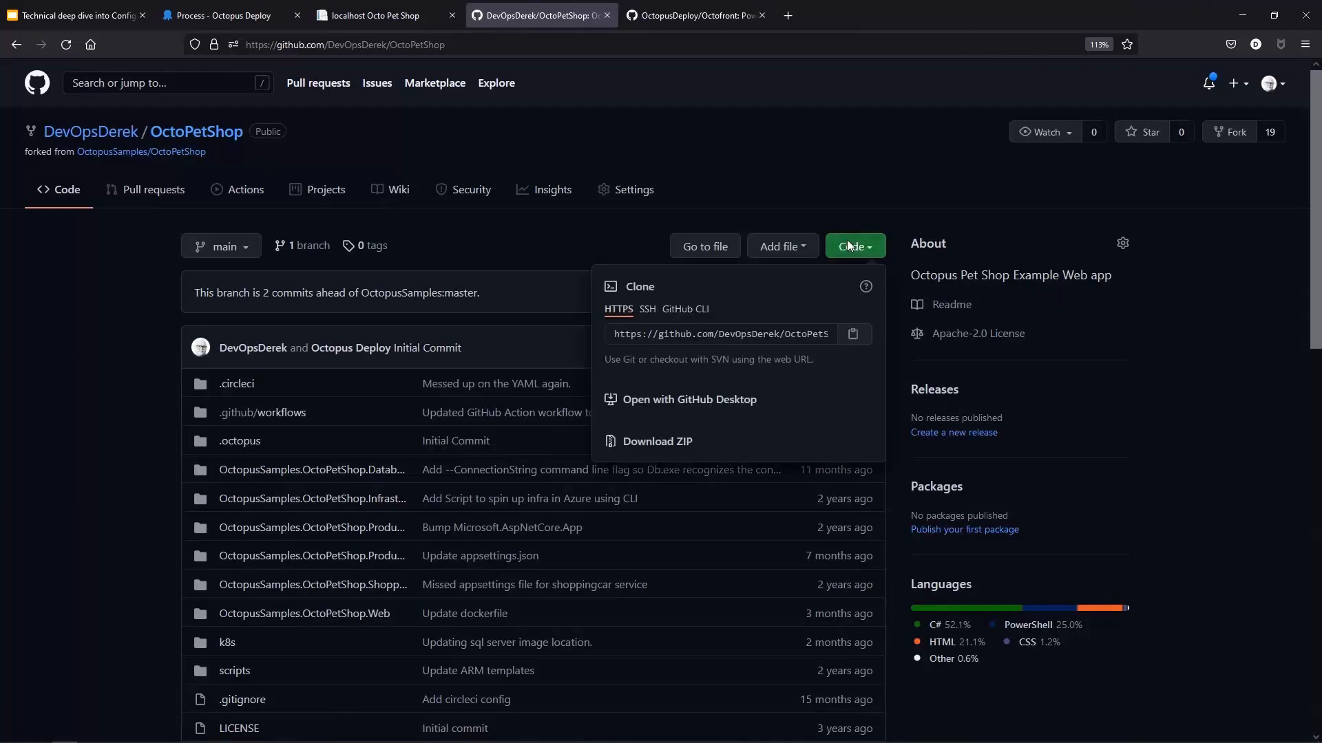
click(734, 400)
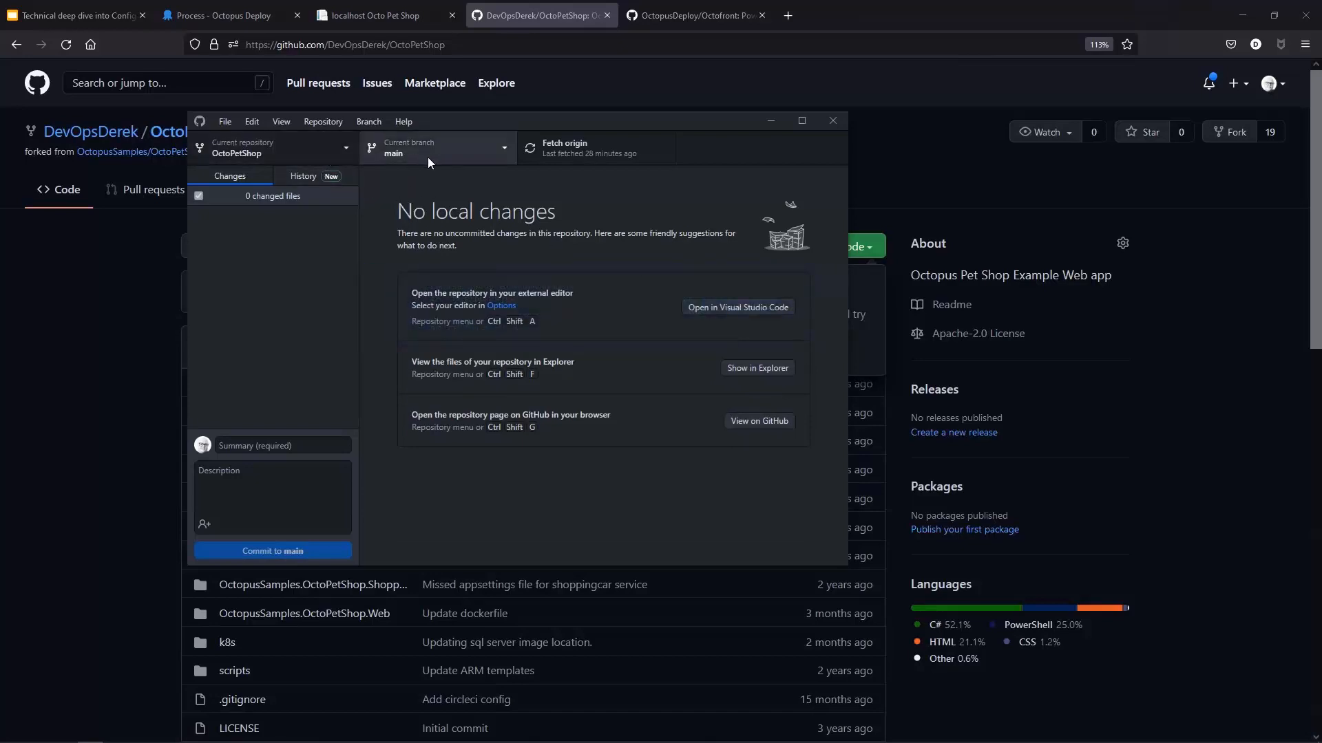
Step: Open the local repository in Visual Studio Code and pull the latest commit from origin
click(738, 308)
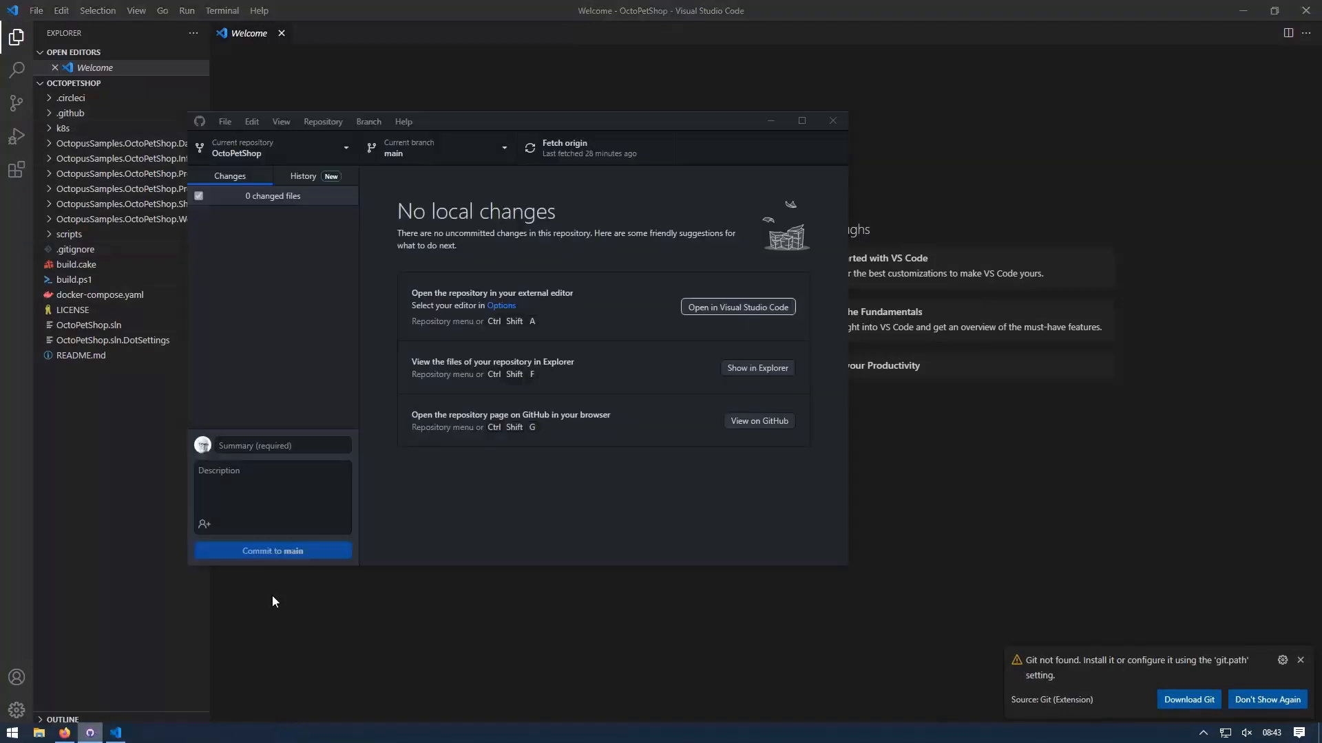
click(570, 145)
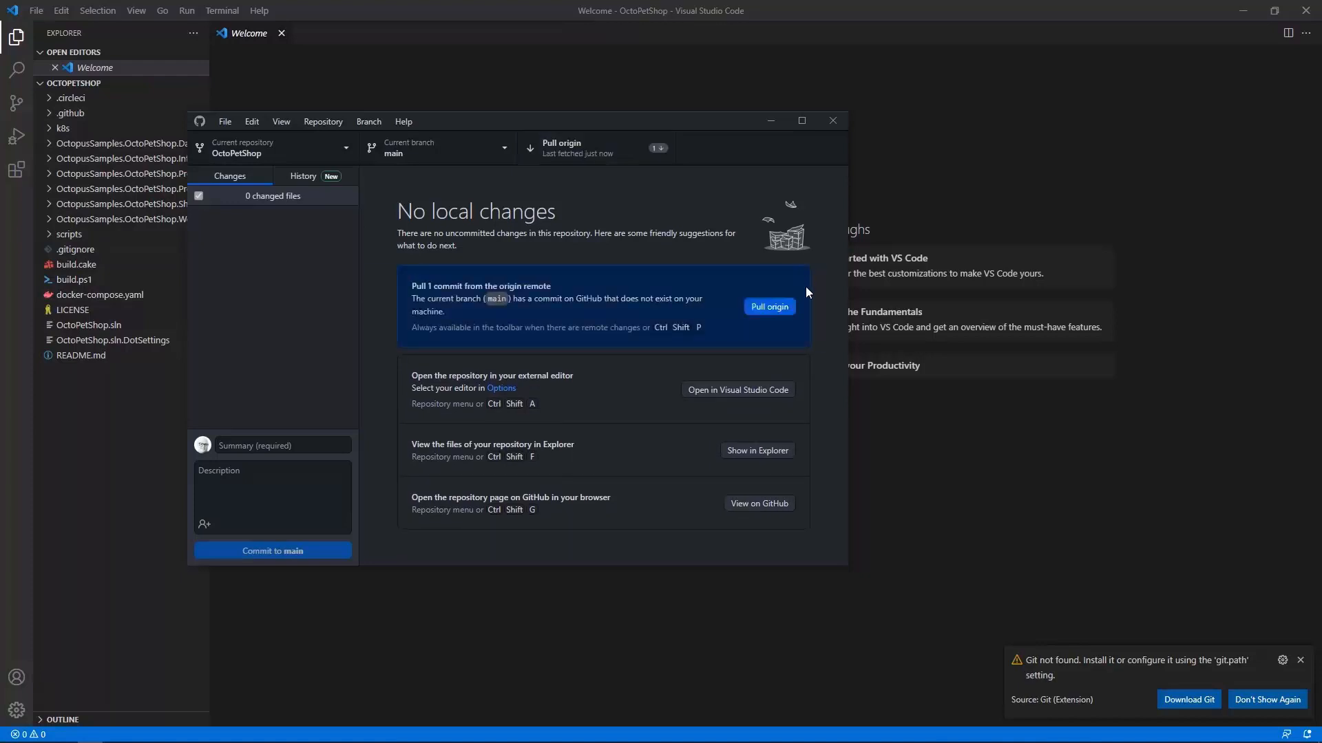
click(789, 308)
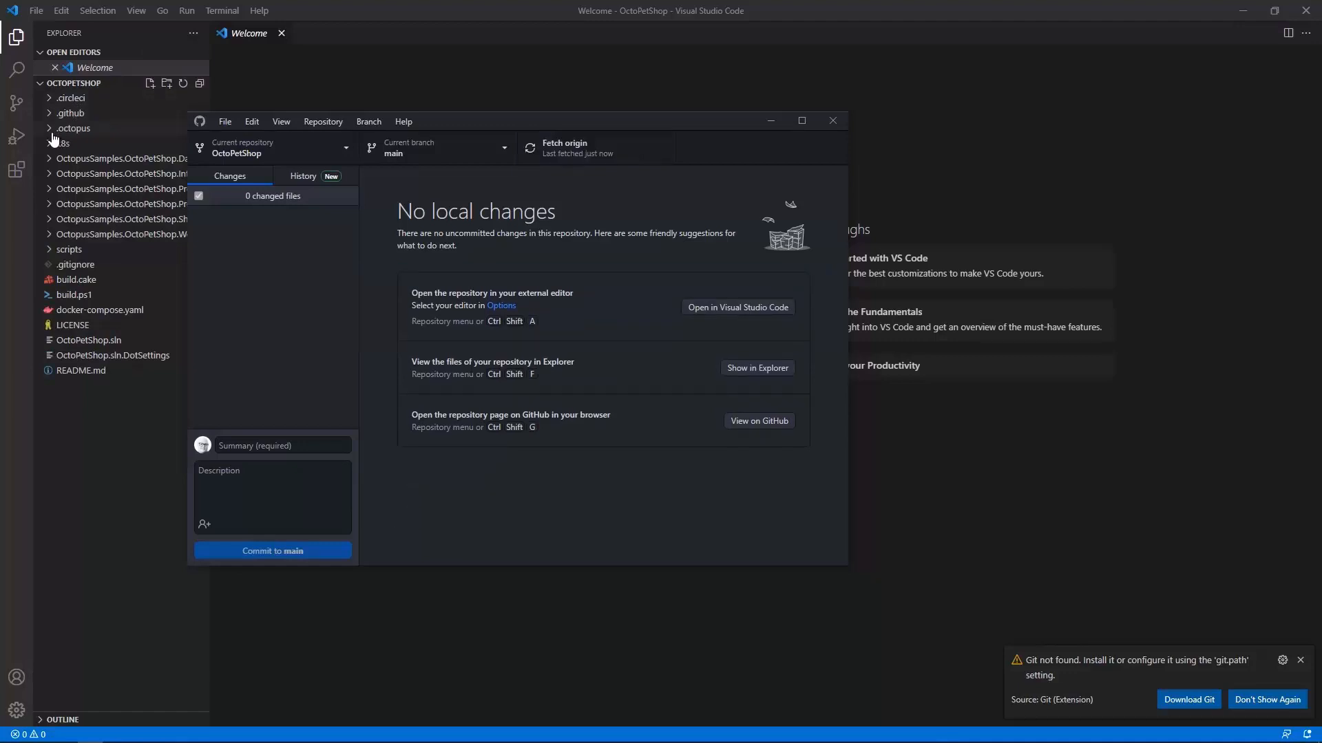
Step: Open deployment_process.ocl from the .octopus folder and scroll to the Print out URL script step
click(55, 138)
click(56, 129)
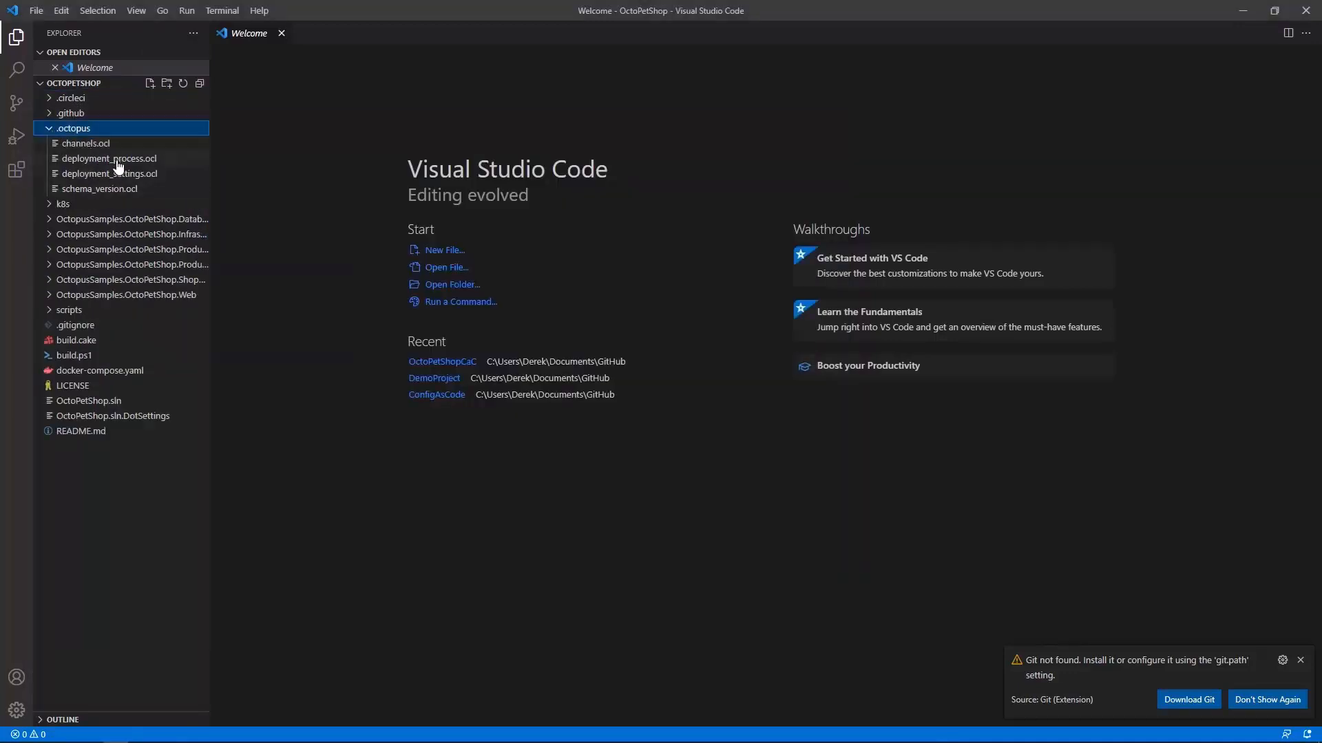
click(117, 160)
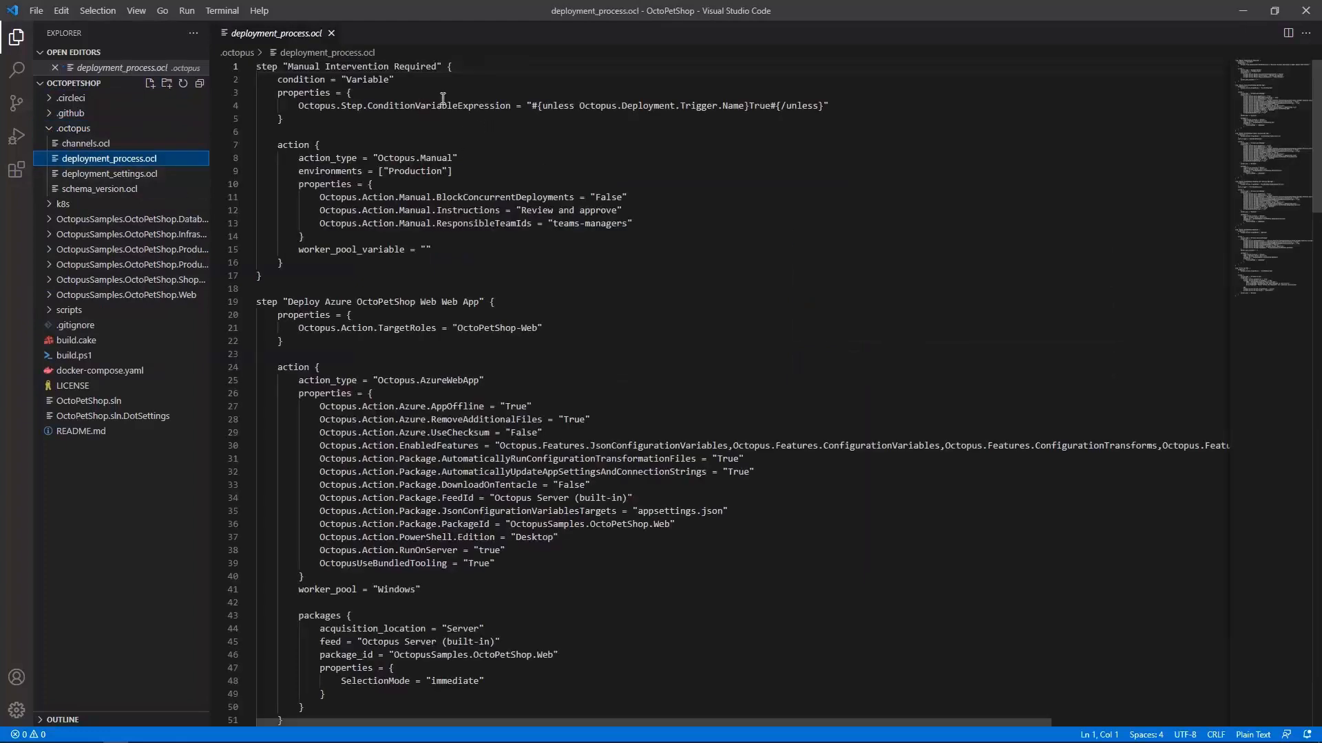
scroll(556, 257, down, 1)
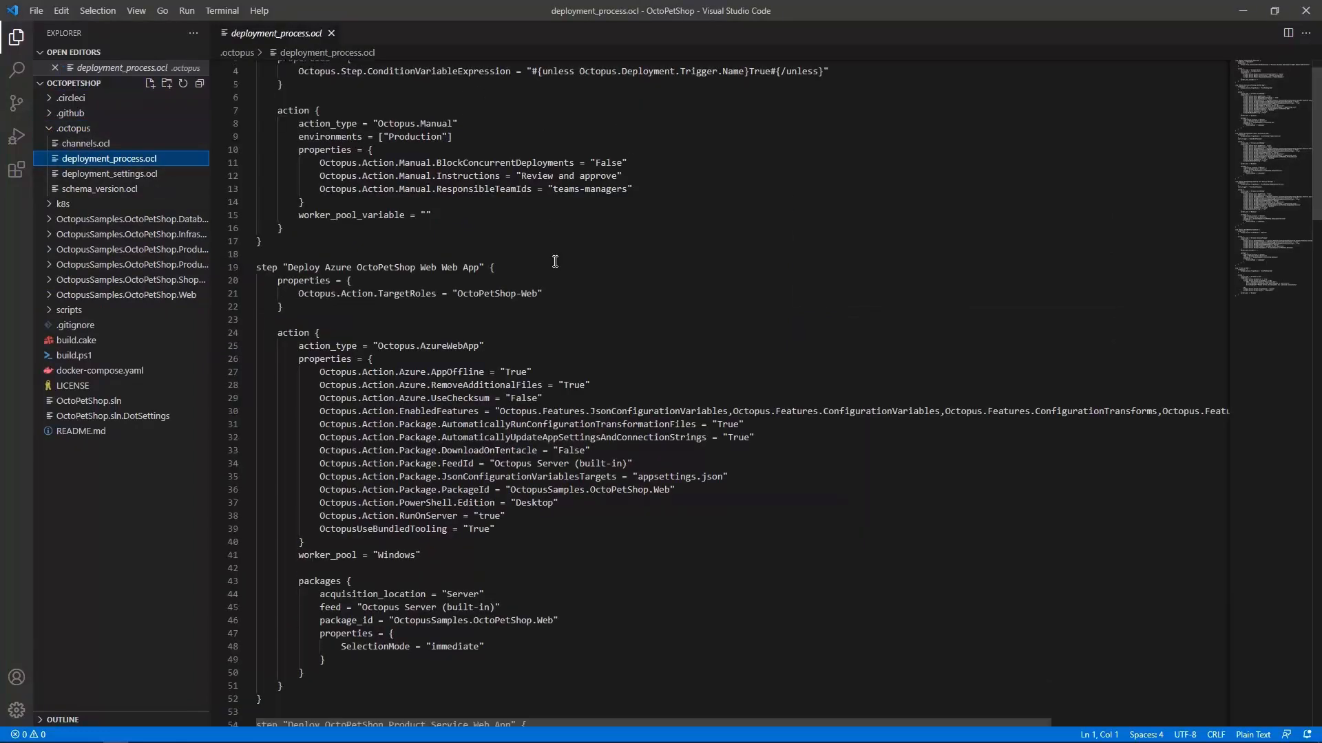
scroll(616, 360, down, 3)
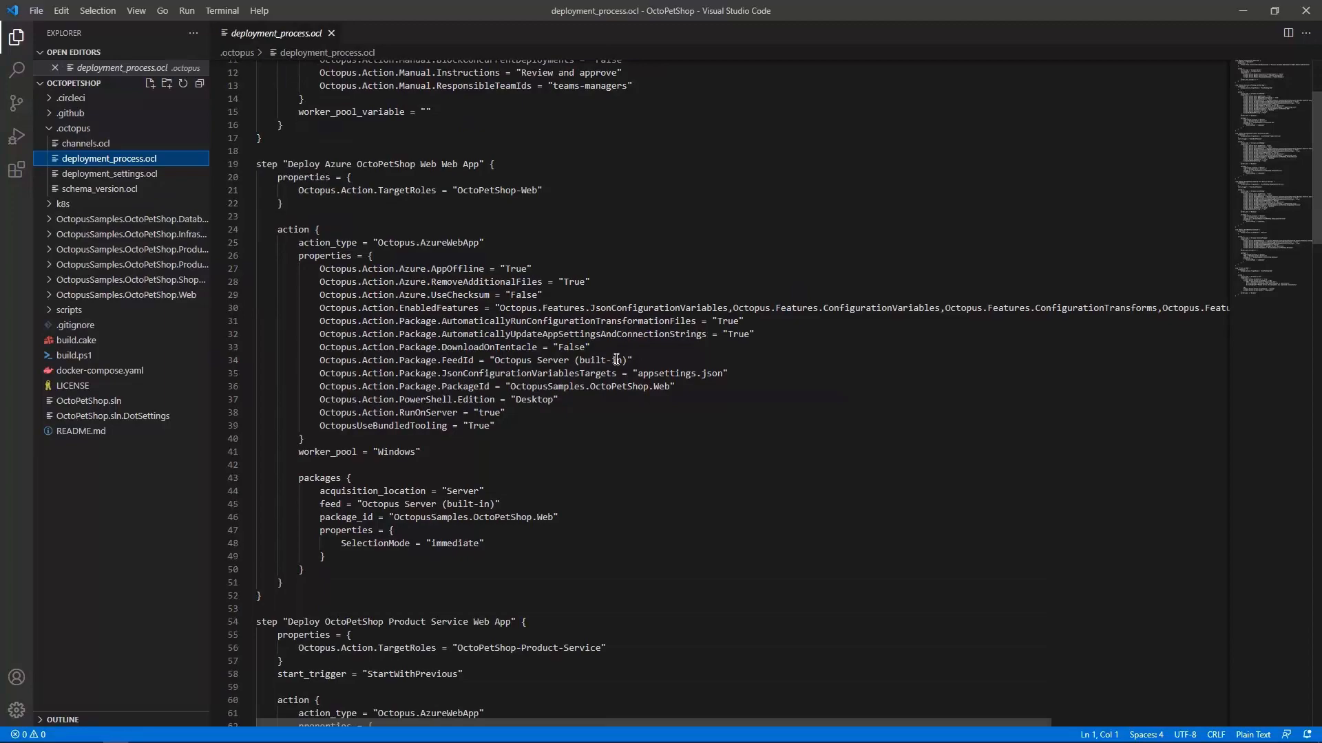
scroll(660, 389, down, 14)
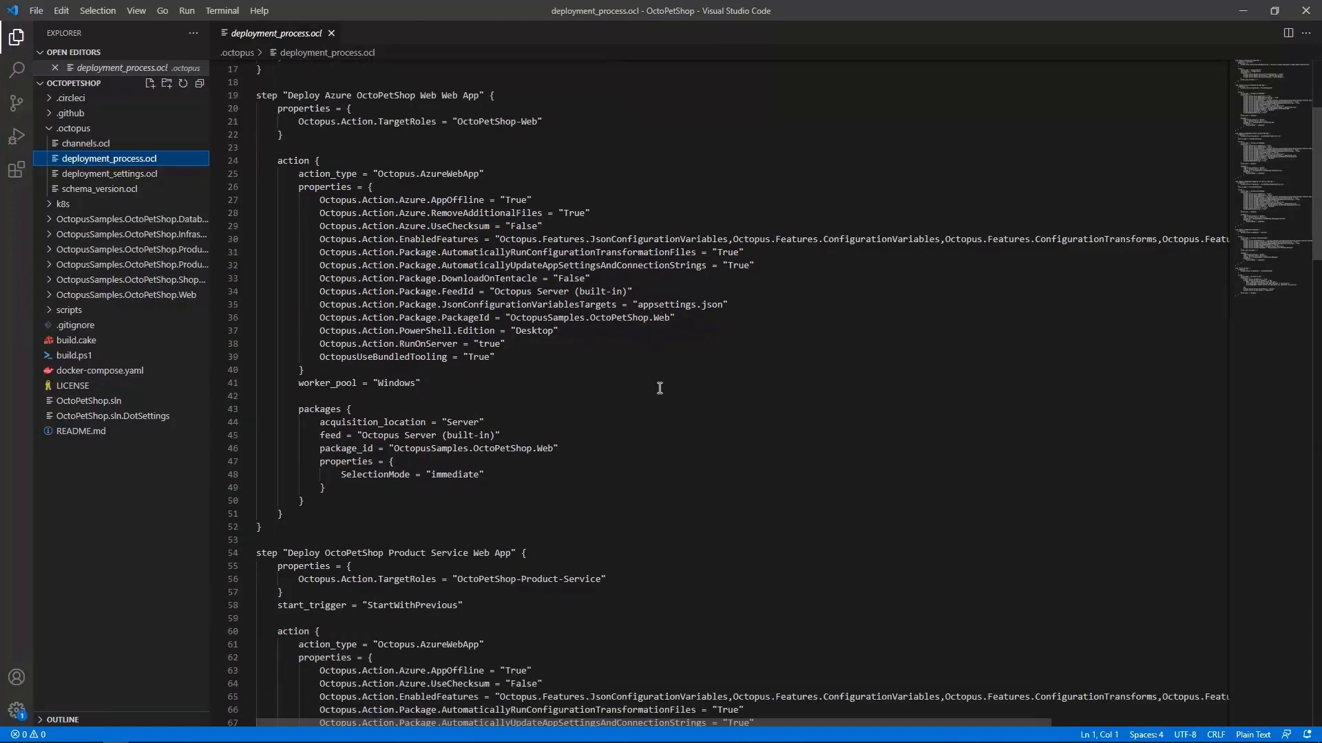
scroll(659, 392, down, 20)
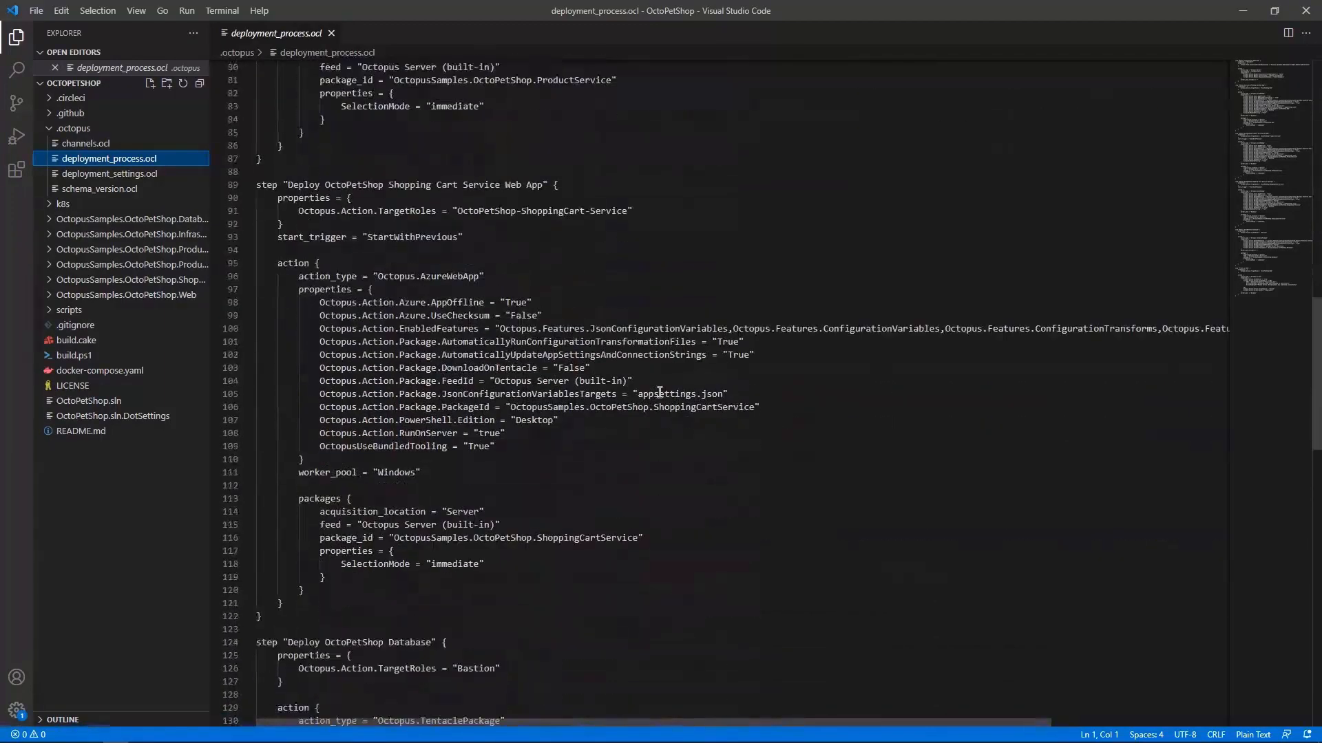
scroll(660, 392, up, 4)
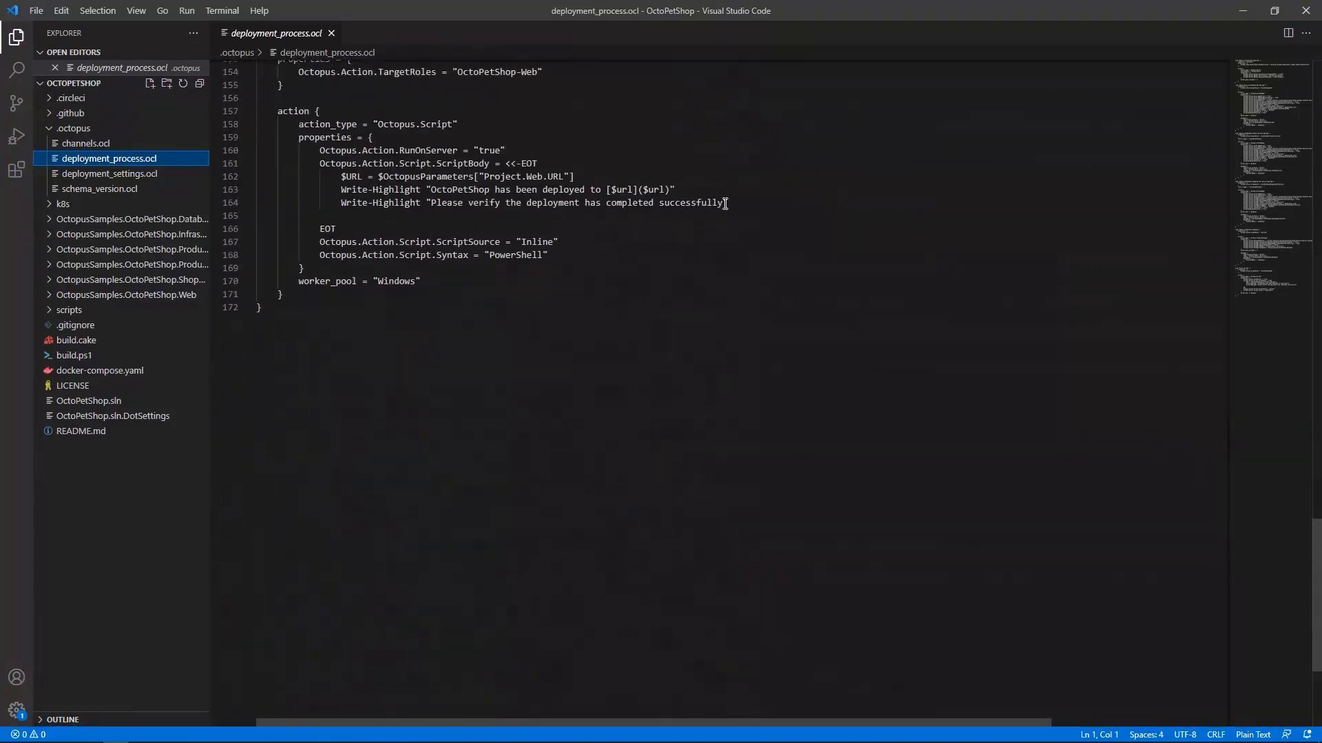
Step: Duplicate the "Please verify the deployment has completed successfully" Write-Highlight line directly below itself
drag(725, 203, 341, 207)
key(ctrl+c)
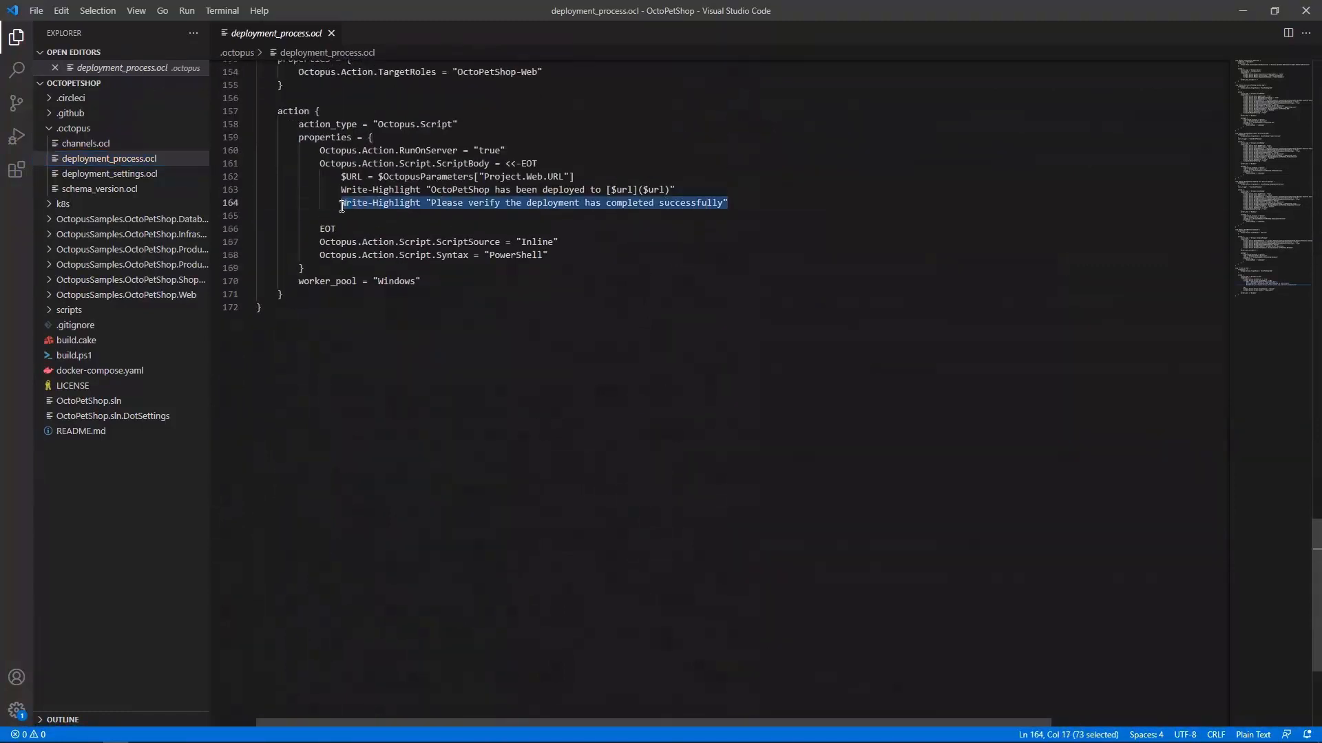
click(747, 204)
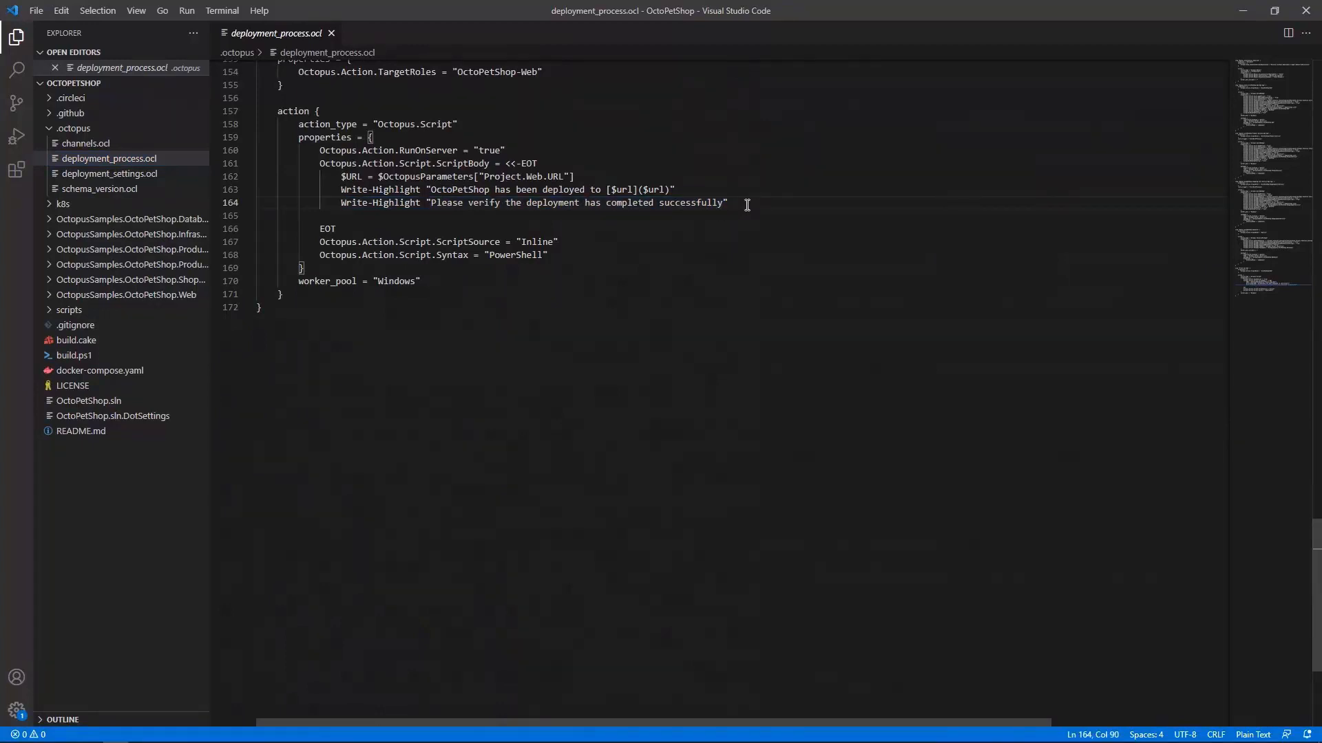
key(Return)
key(ctrl+v)
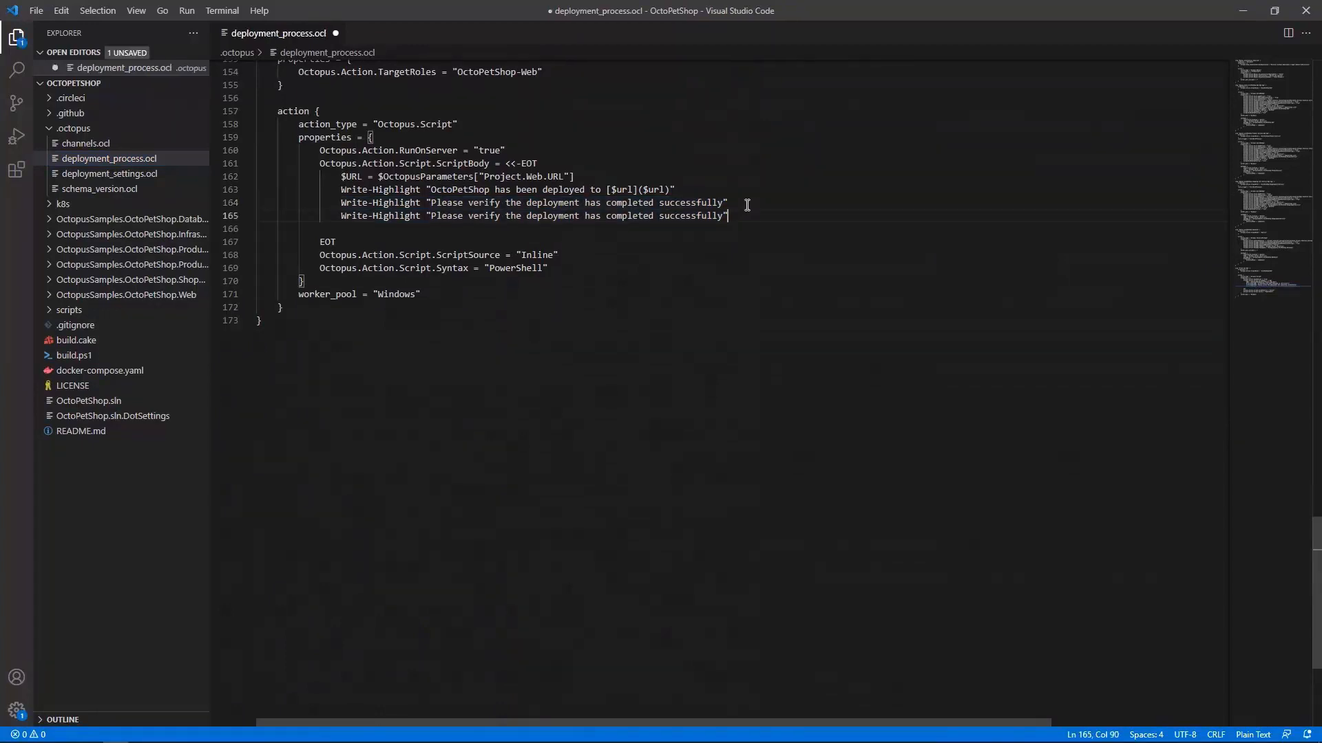
key(Delete)
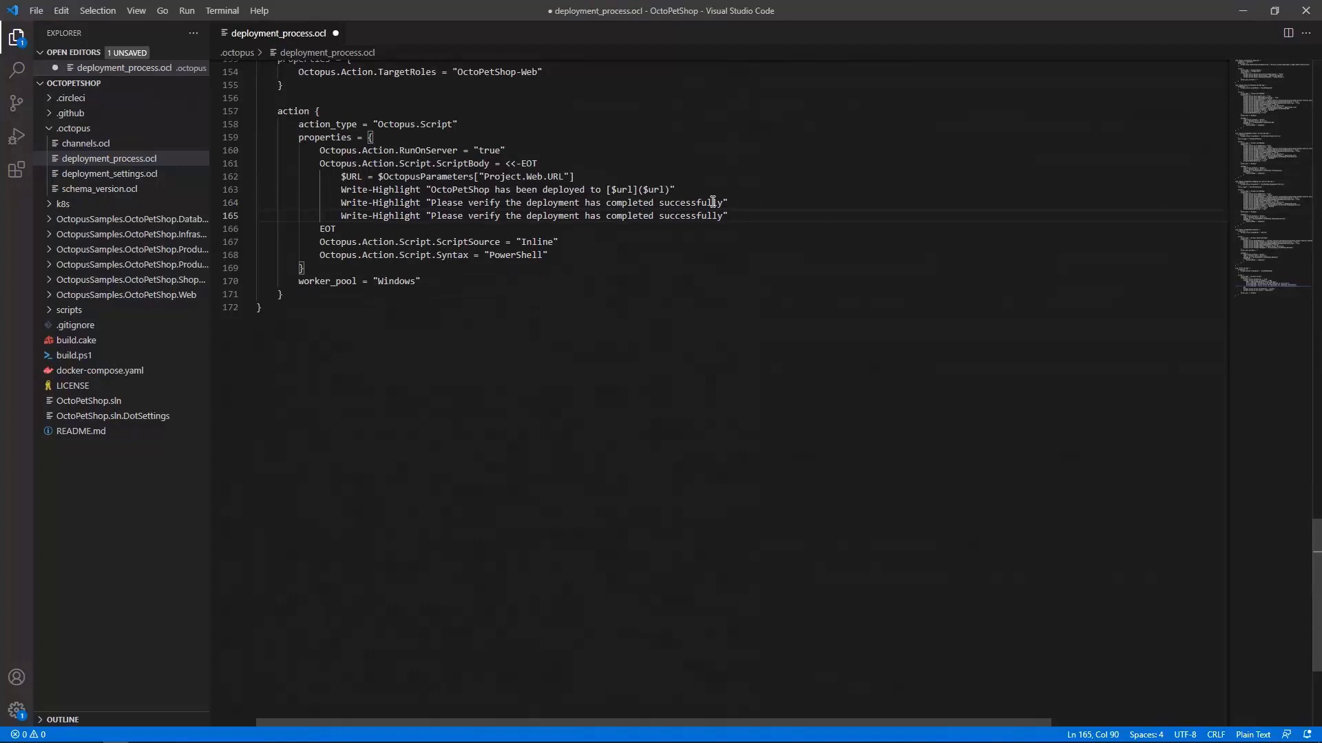
Step: Change the duplicated Write-Highlight message to "Hello World" and save the file
drag(725, 215, 370, 216)
click(370, 216)
click(422, 216)
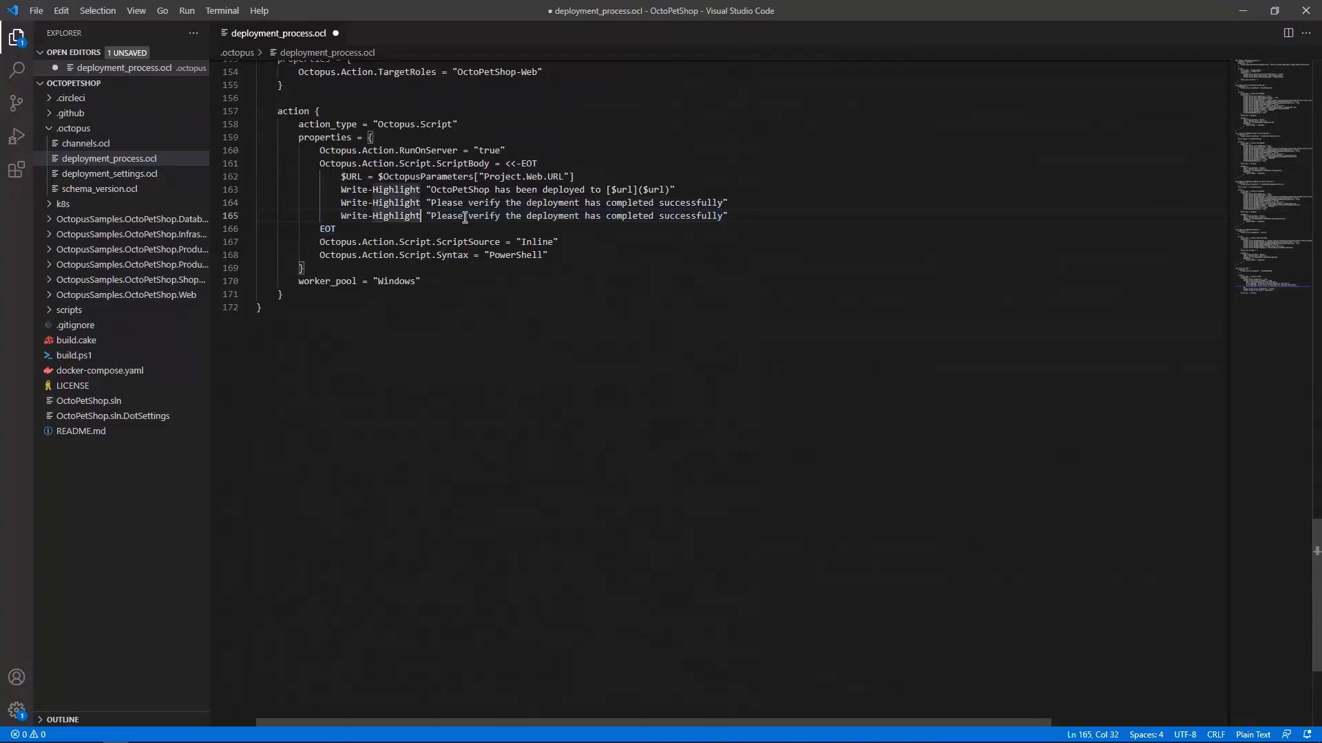
drag(431, 216, 724, 215)
key(BackSpace)
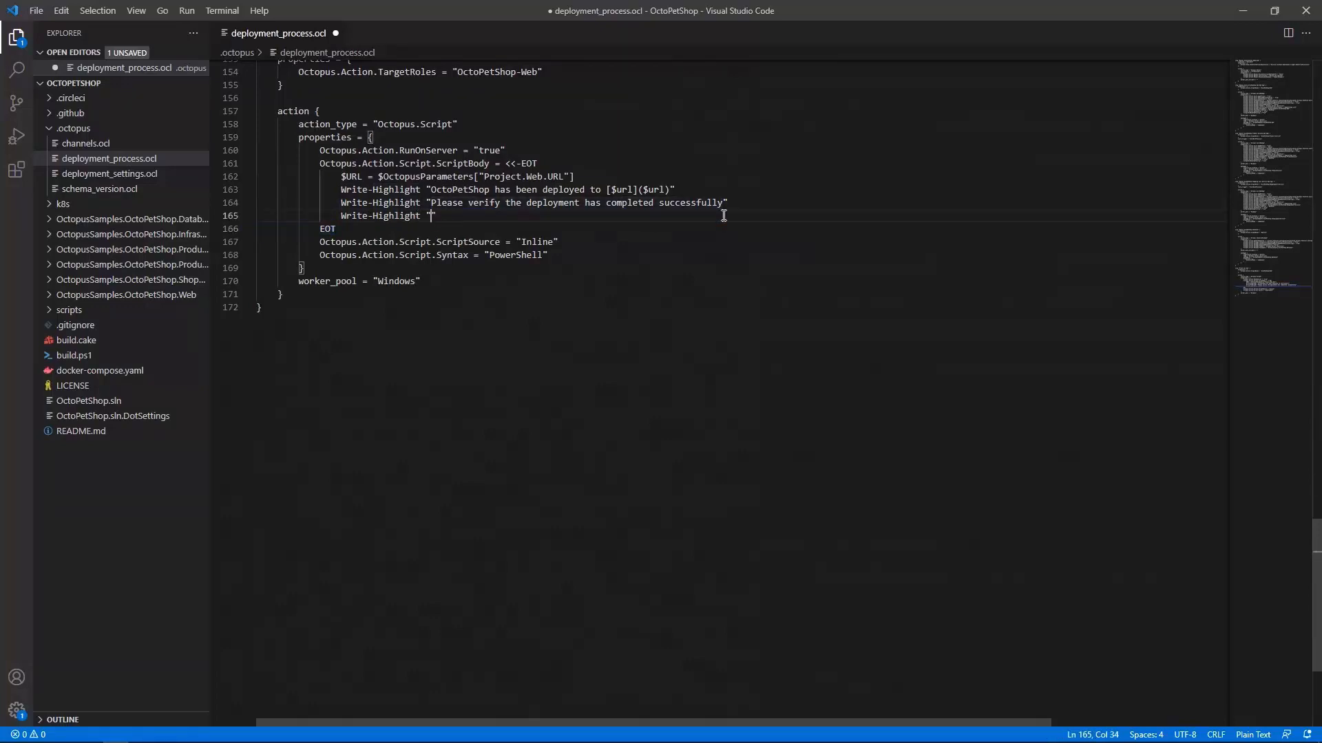
text(Hello World)
click(514, 217)
key(ctrl+s)
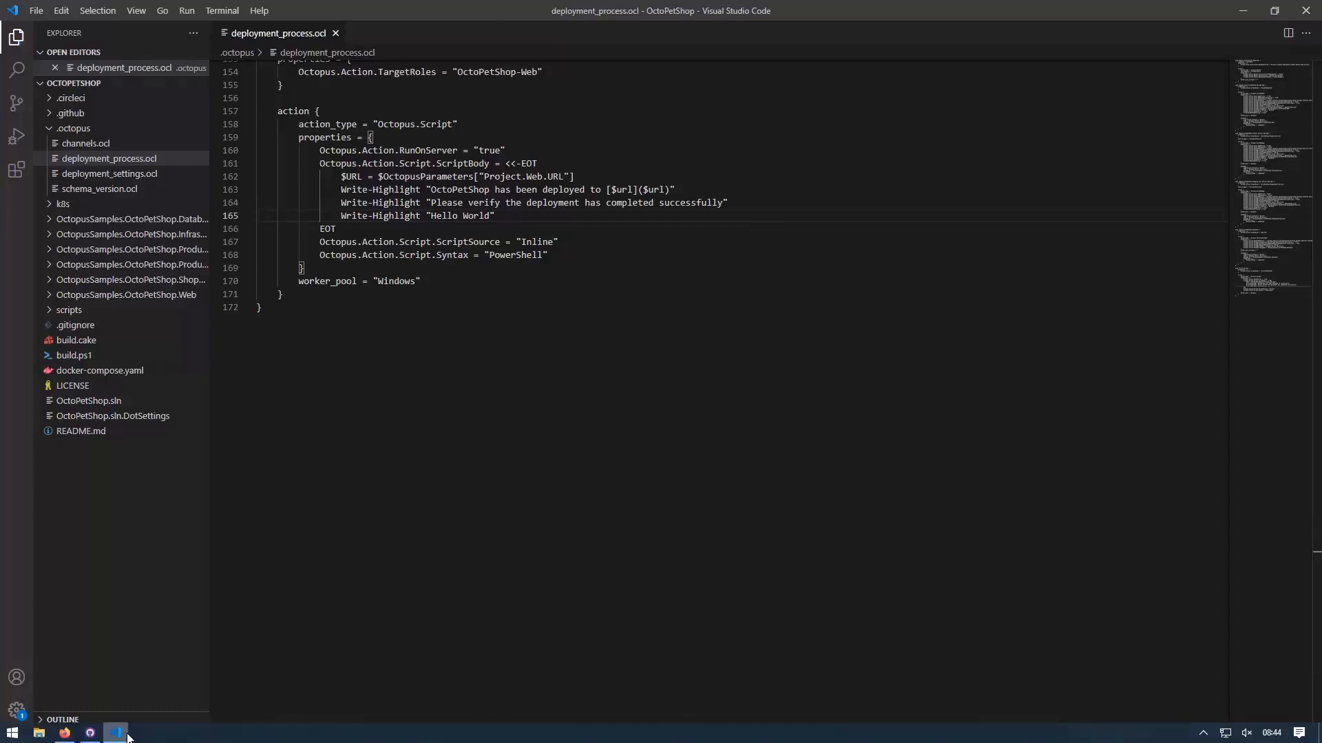
Step: Create a new branch named update, bringing the uncommitted changes along to it
click(95, 733)
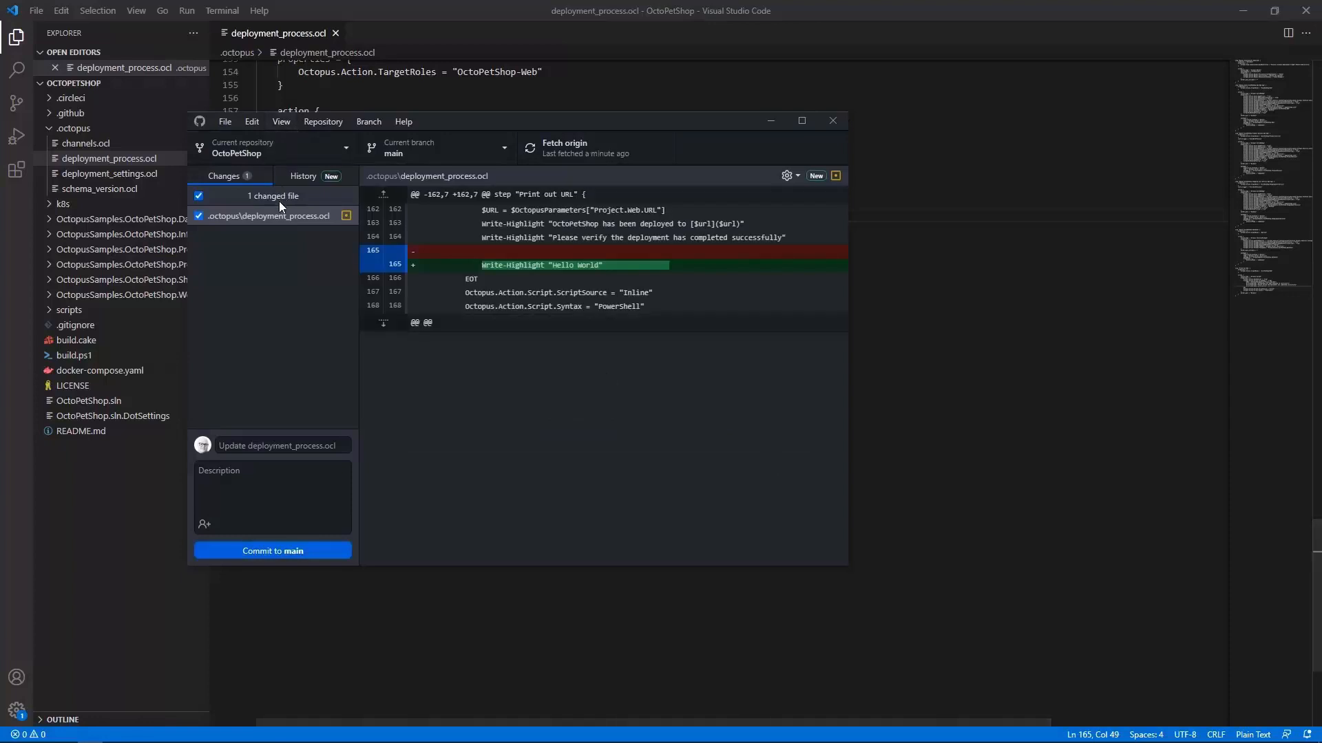
click(412, 151)
click(569, 200)
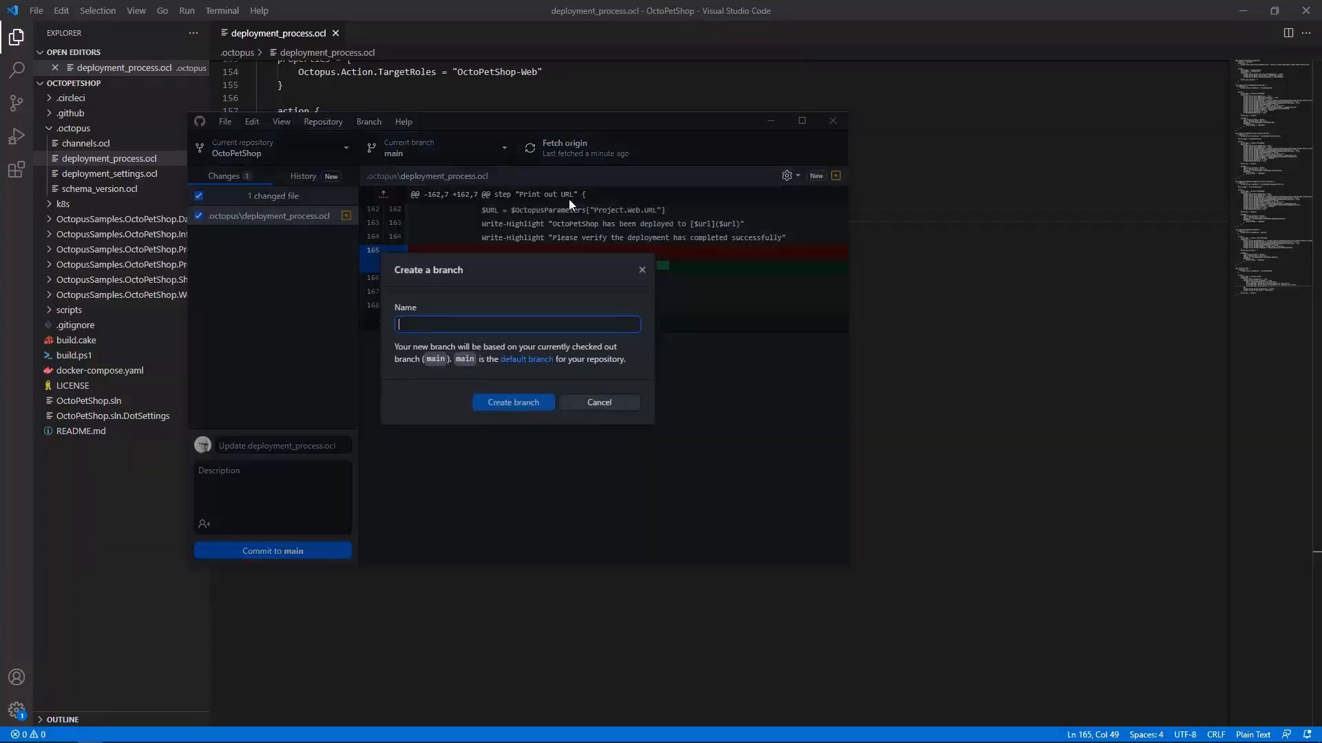
text(update)
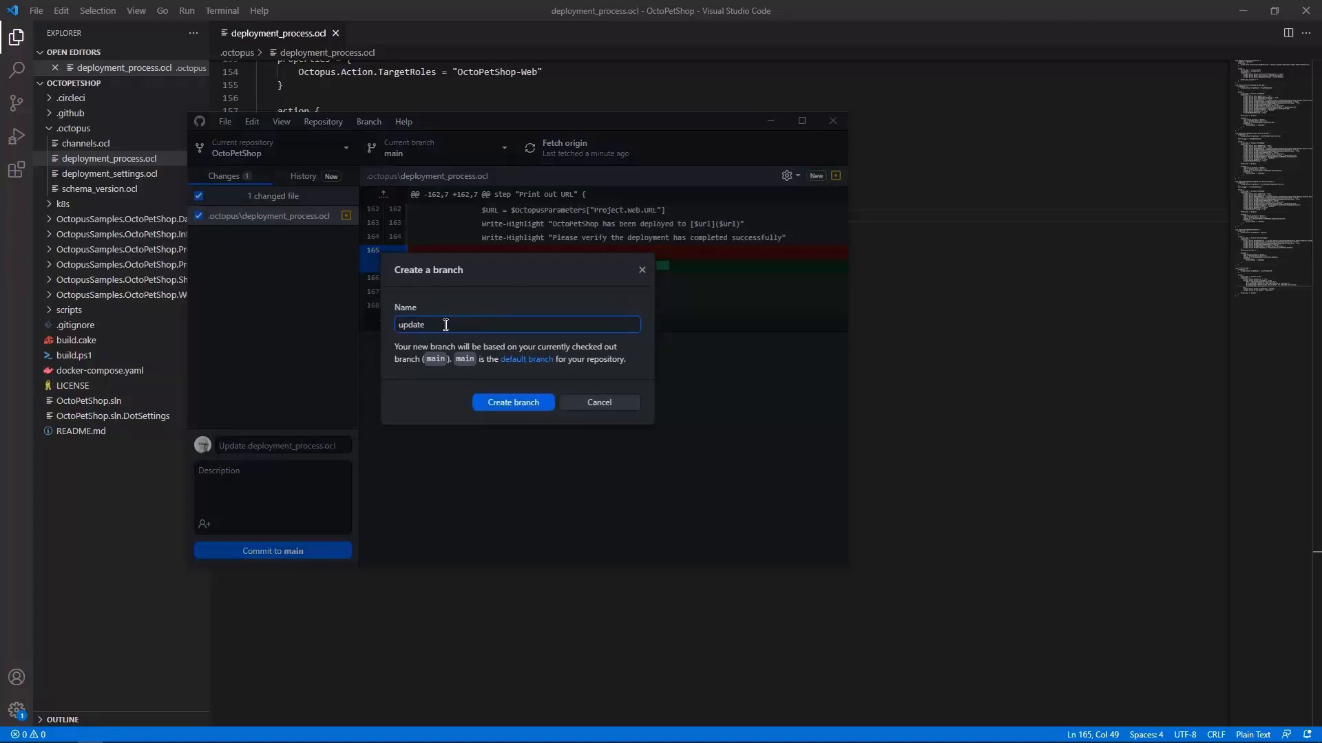
click(536, 400)
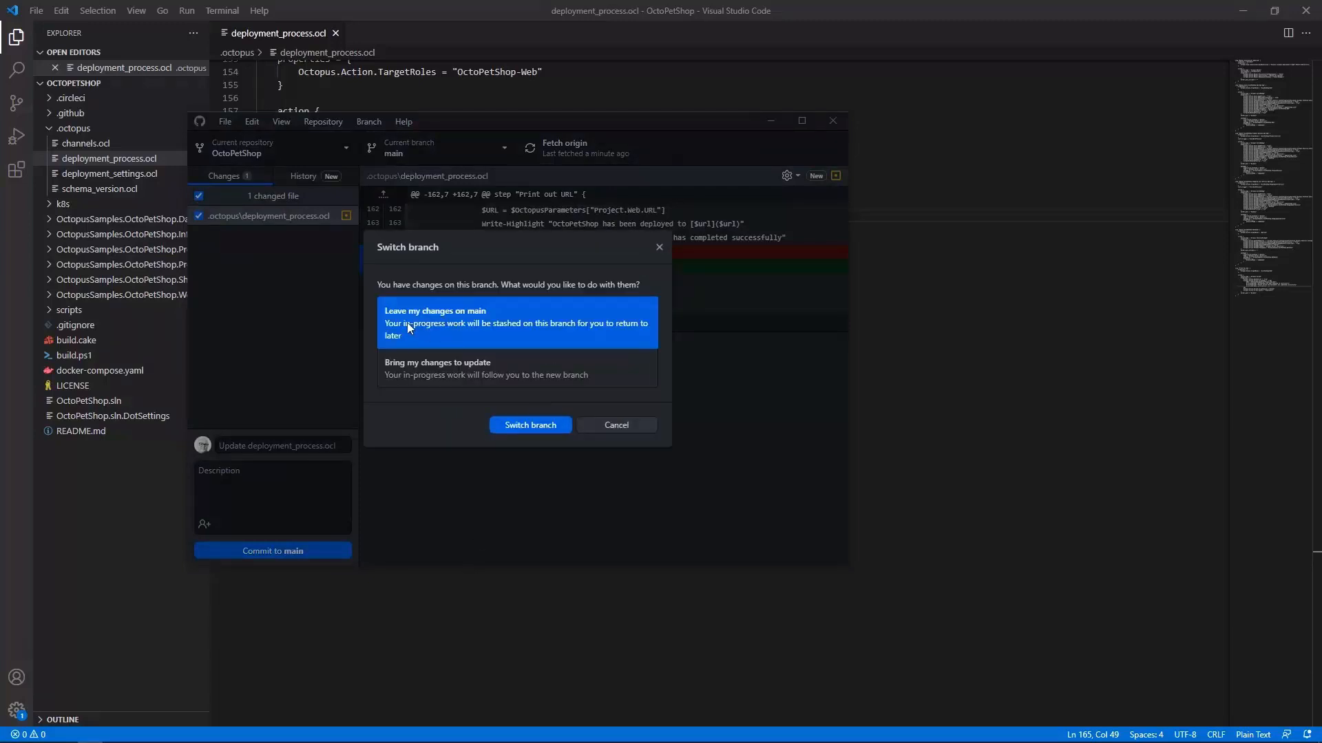
click(460, 373)
click(532, 432)
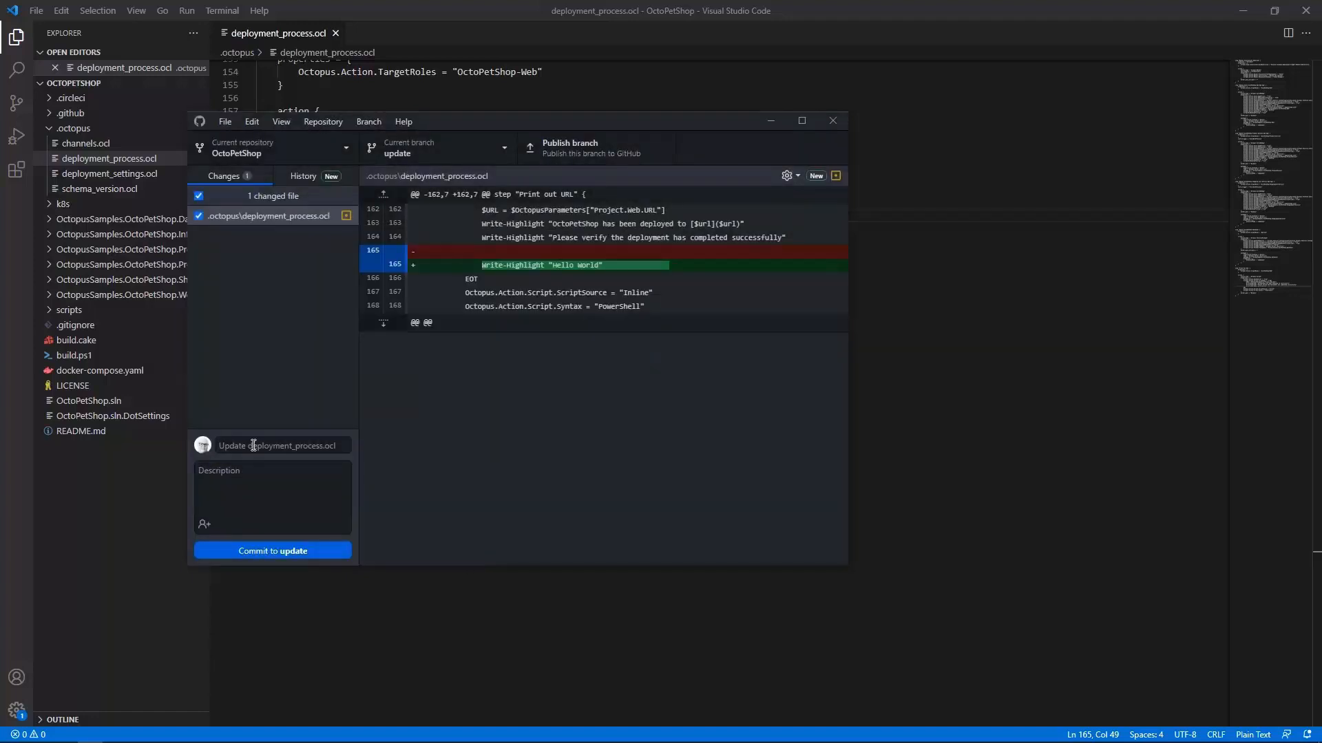
Step: Commit the change to update with the summary "Update Deployment process" and publish the branch to GitHub
click(253, 446)
text(Update Deployment process)
click(286, 552)
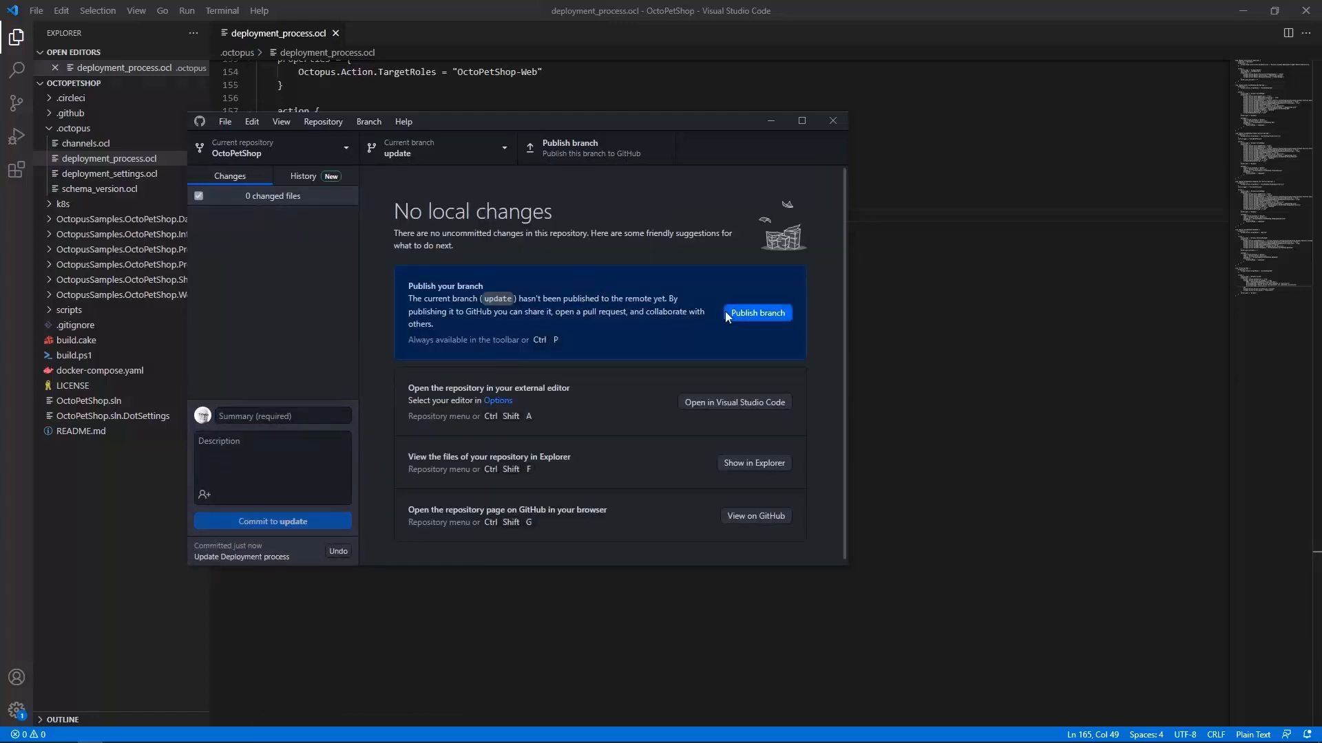
click(757, 313)
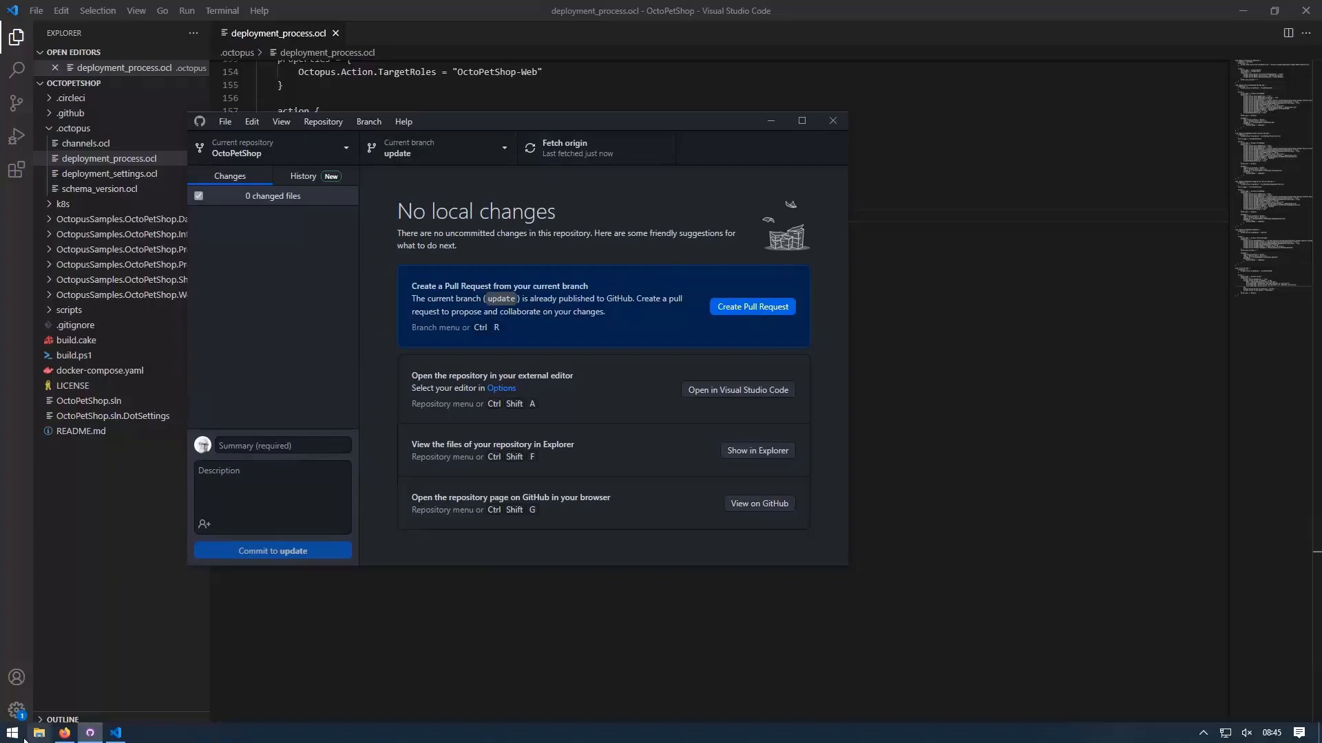
Step: Reload the repository page, switch to the update branch, and inspect the Hello World line in .octopus/deployment_process.ocl
click(65, 733)
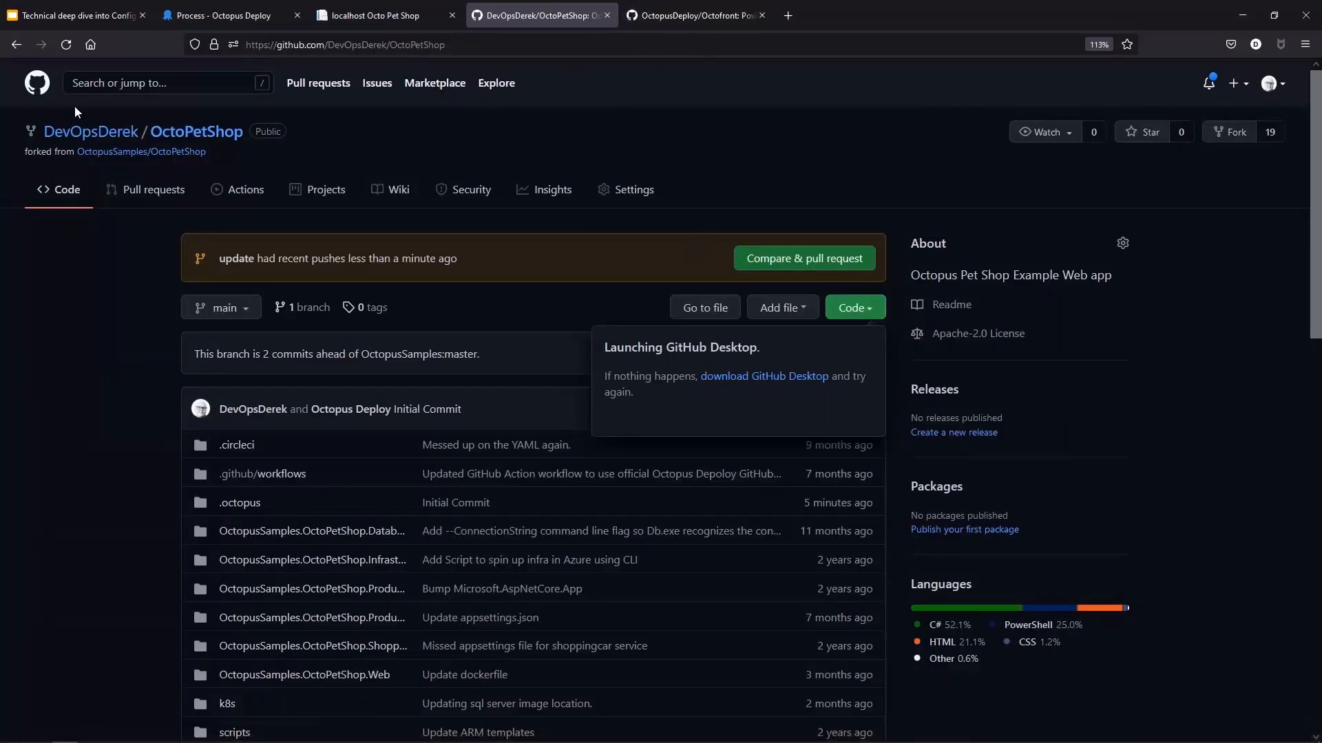
click(329, 45)
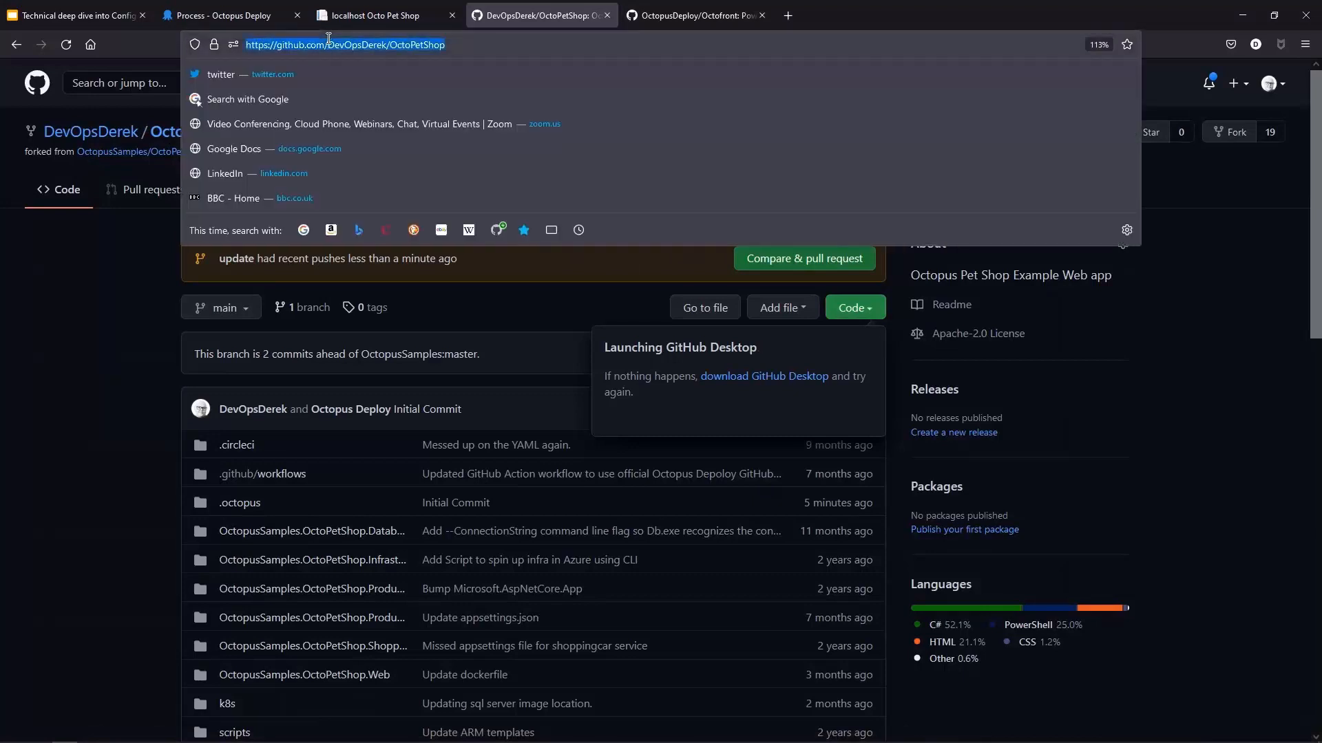
key(Return)
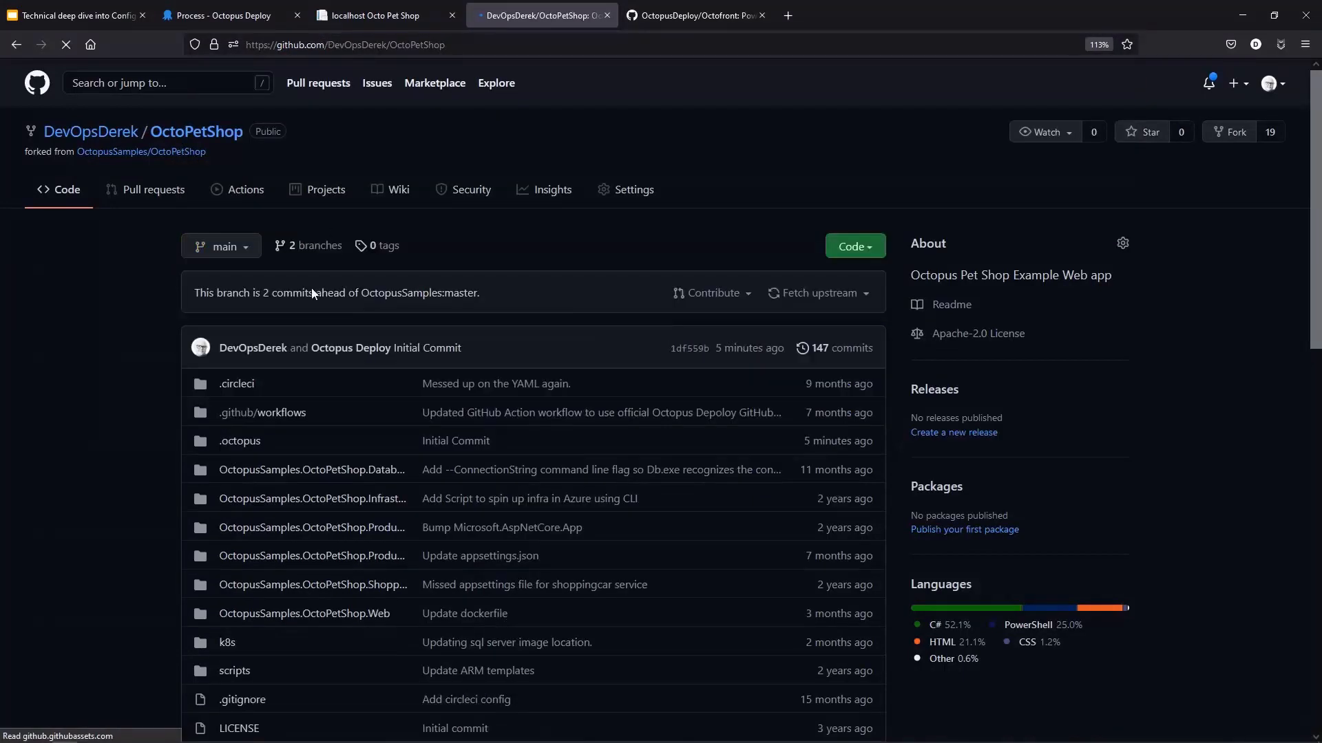
click(238, 317)
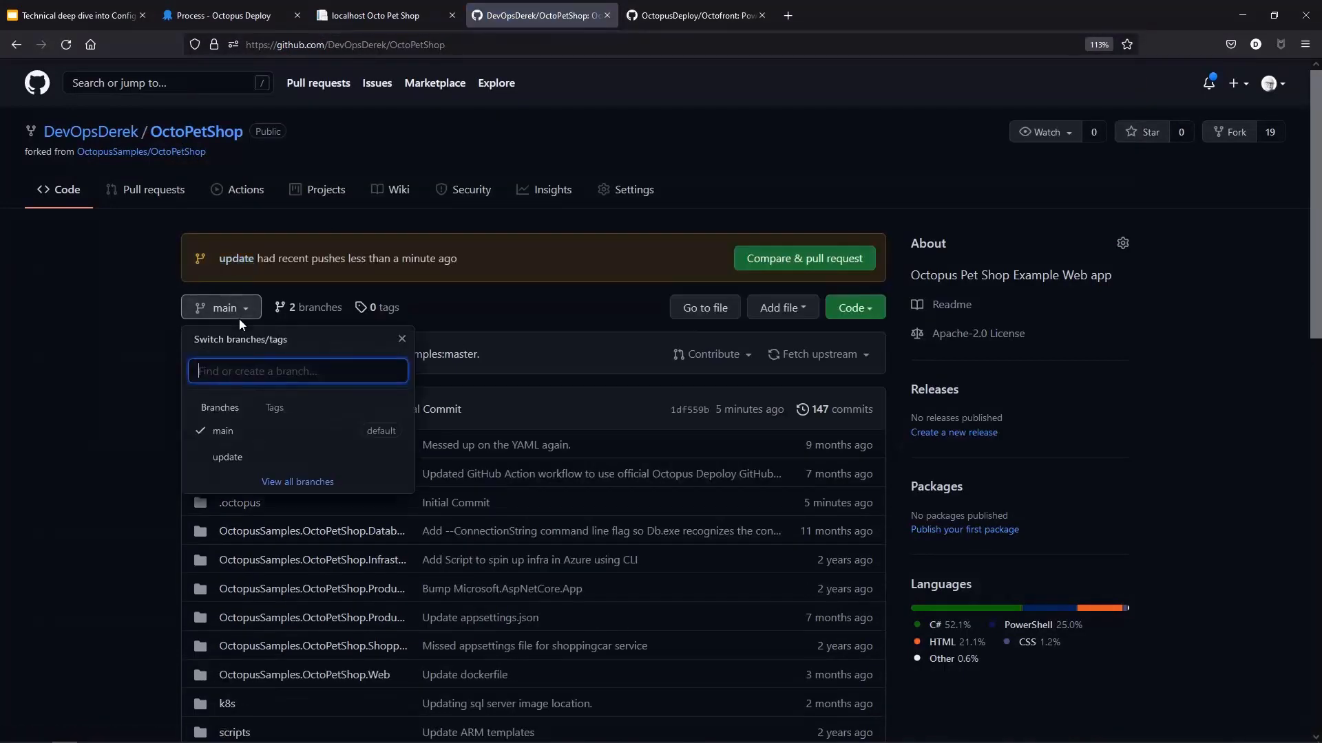
click(223, 460)
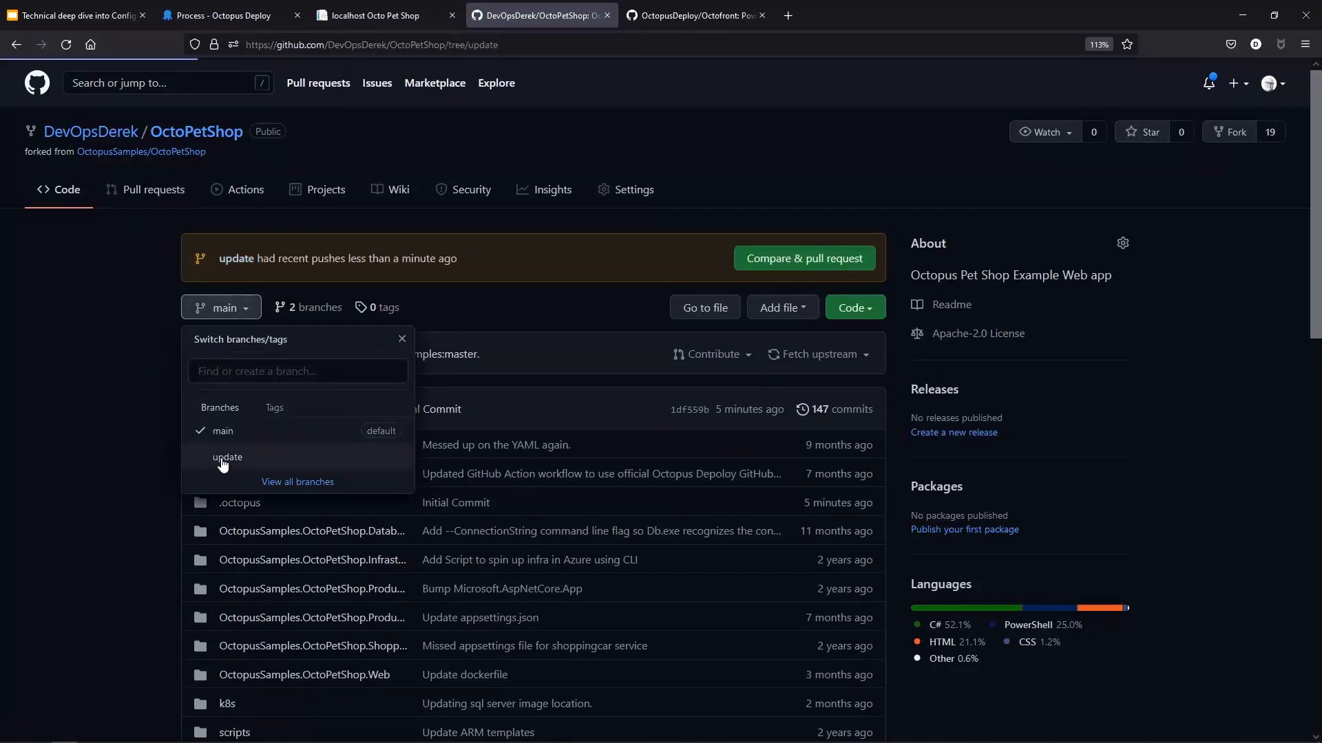
click(253, 505)
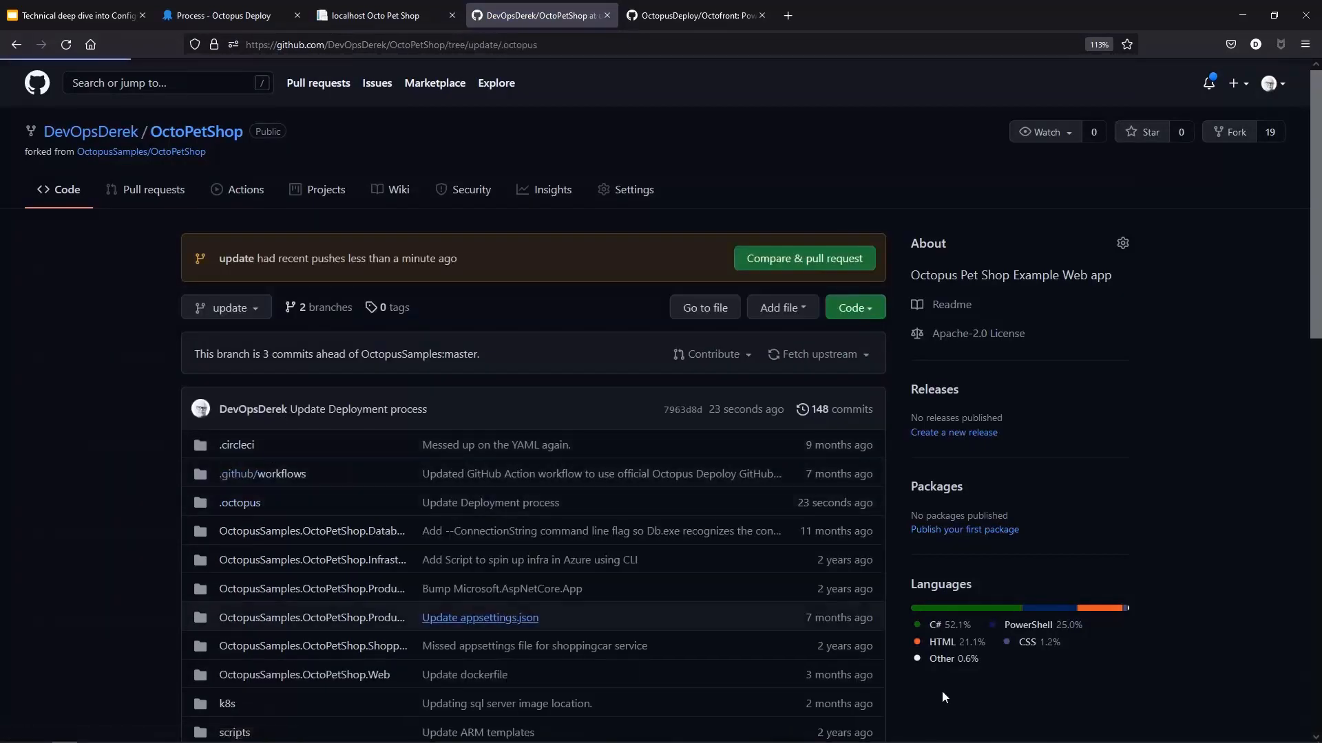
click(276, 441)
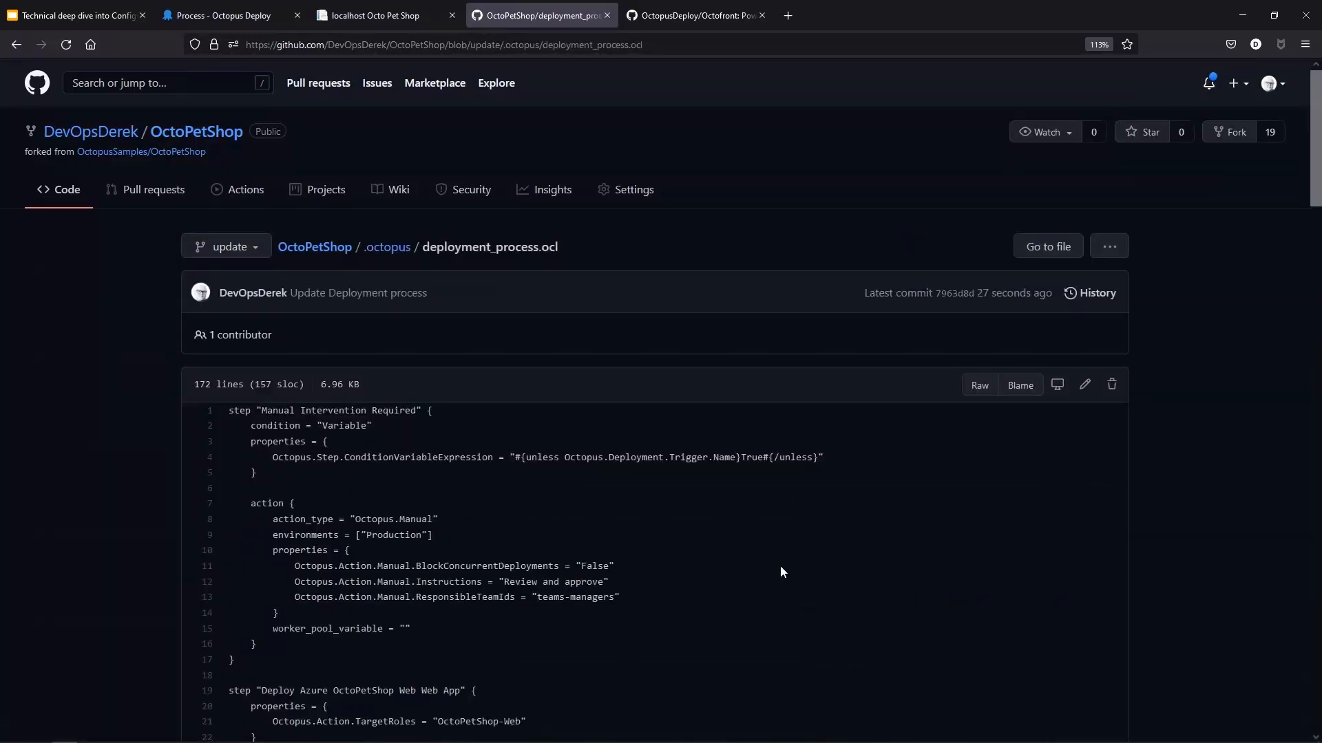
scroll(781, 567, down, 15)
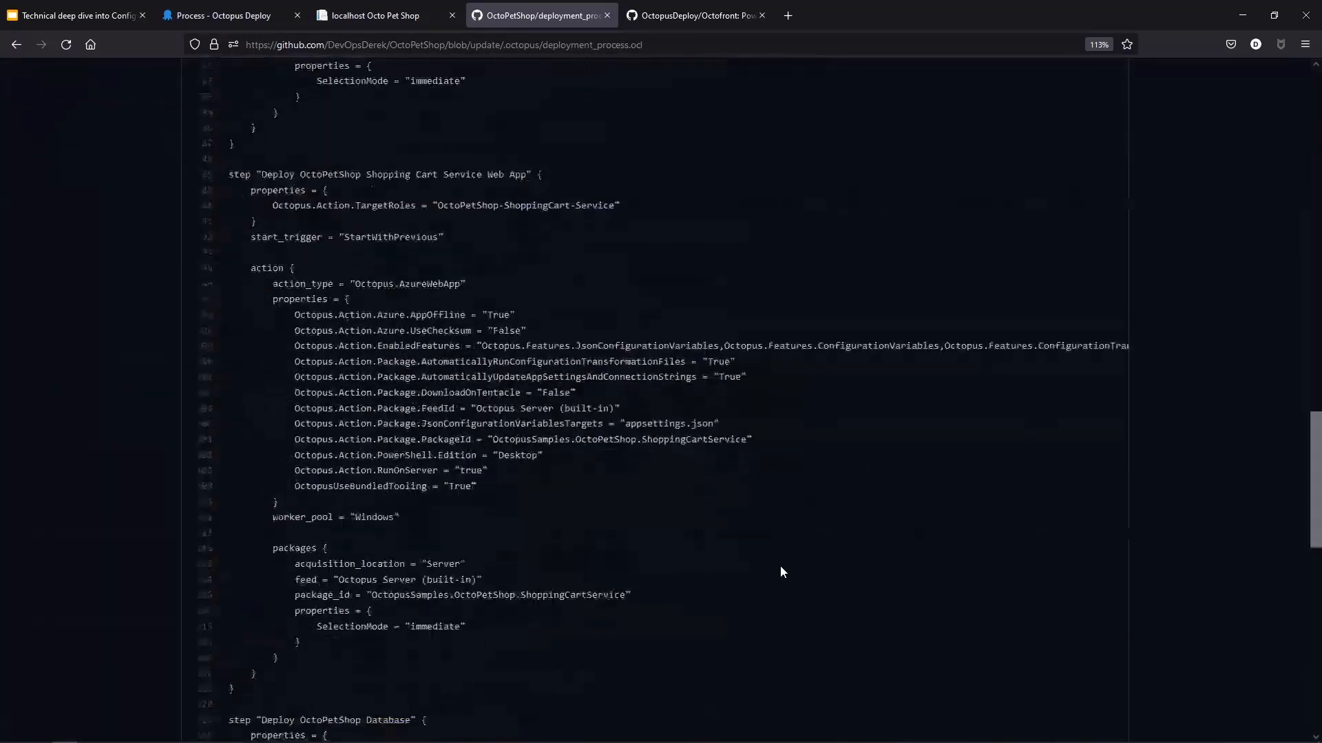
scroll(779, 565, down, 18)
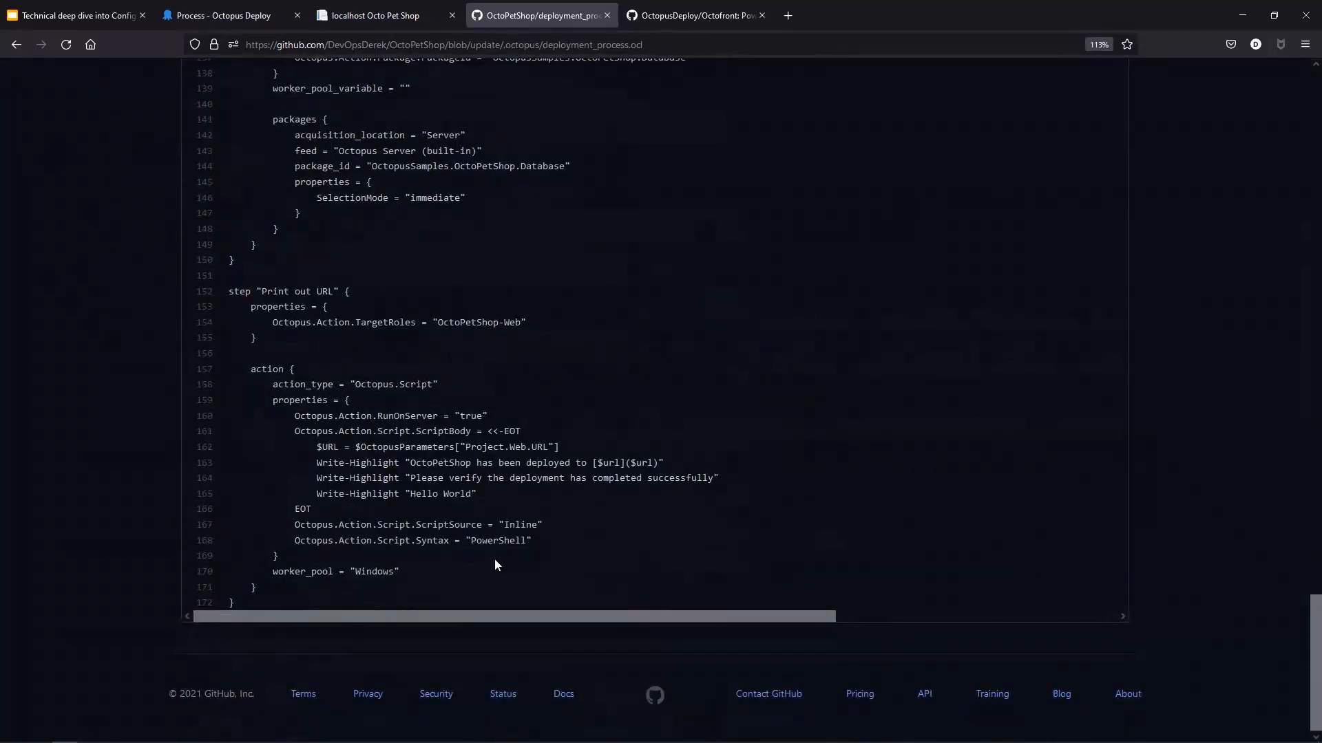
drag(481, 497, 314, 492)
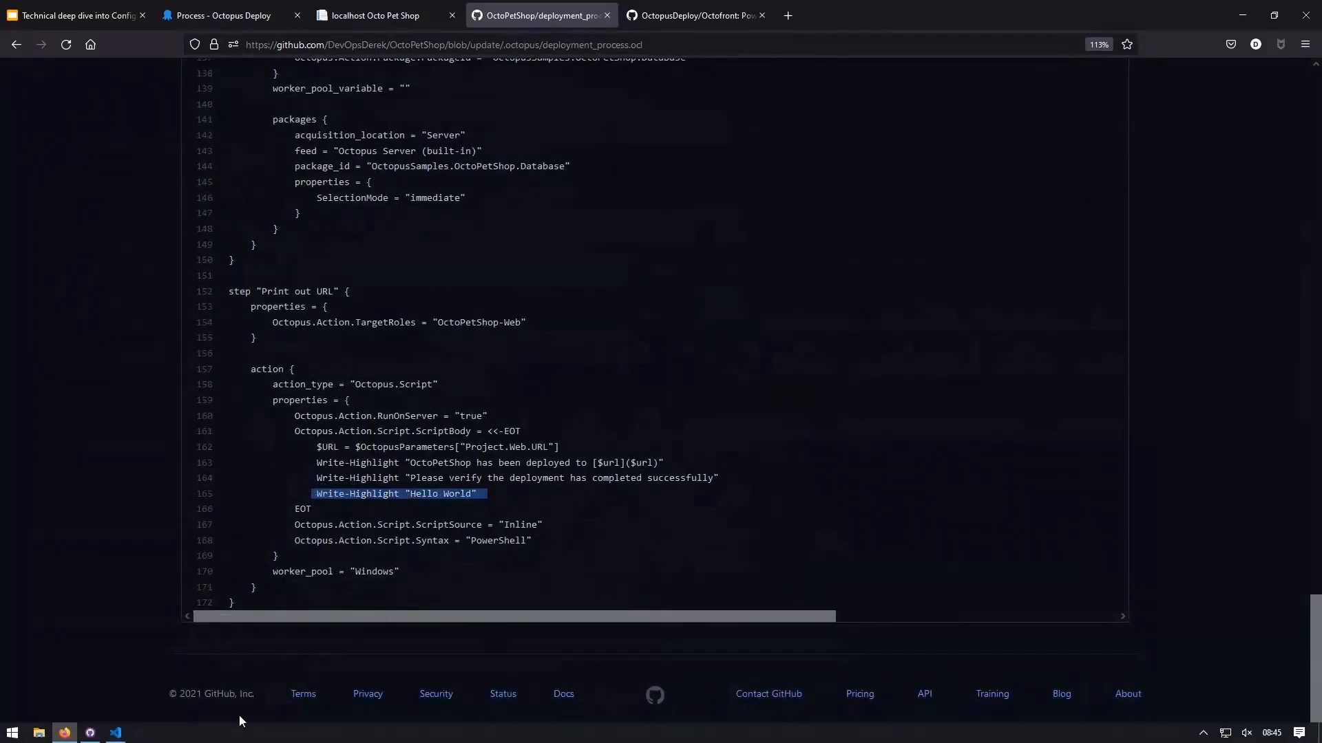
Step: Open a new pull request page for the update branch, then return to the OctoPetShop process in Octopus
click(116, 733)
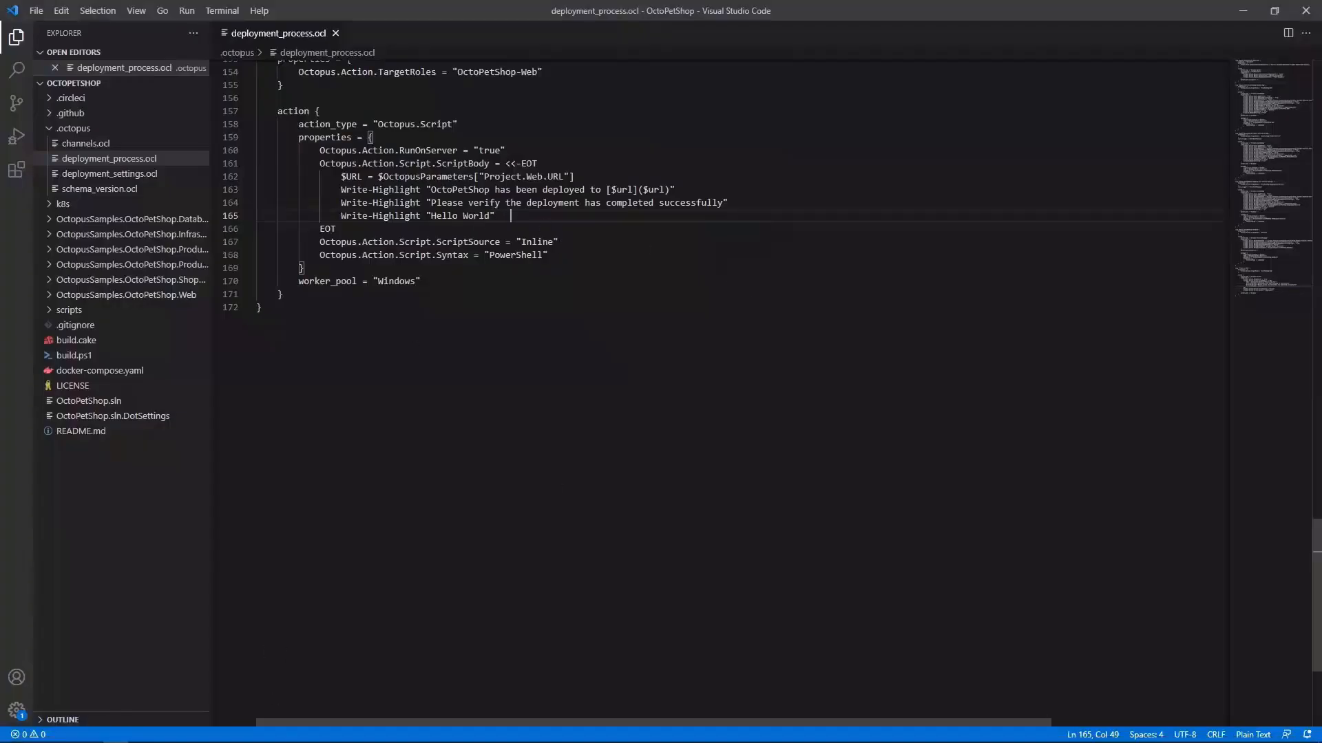
click(89, 739)
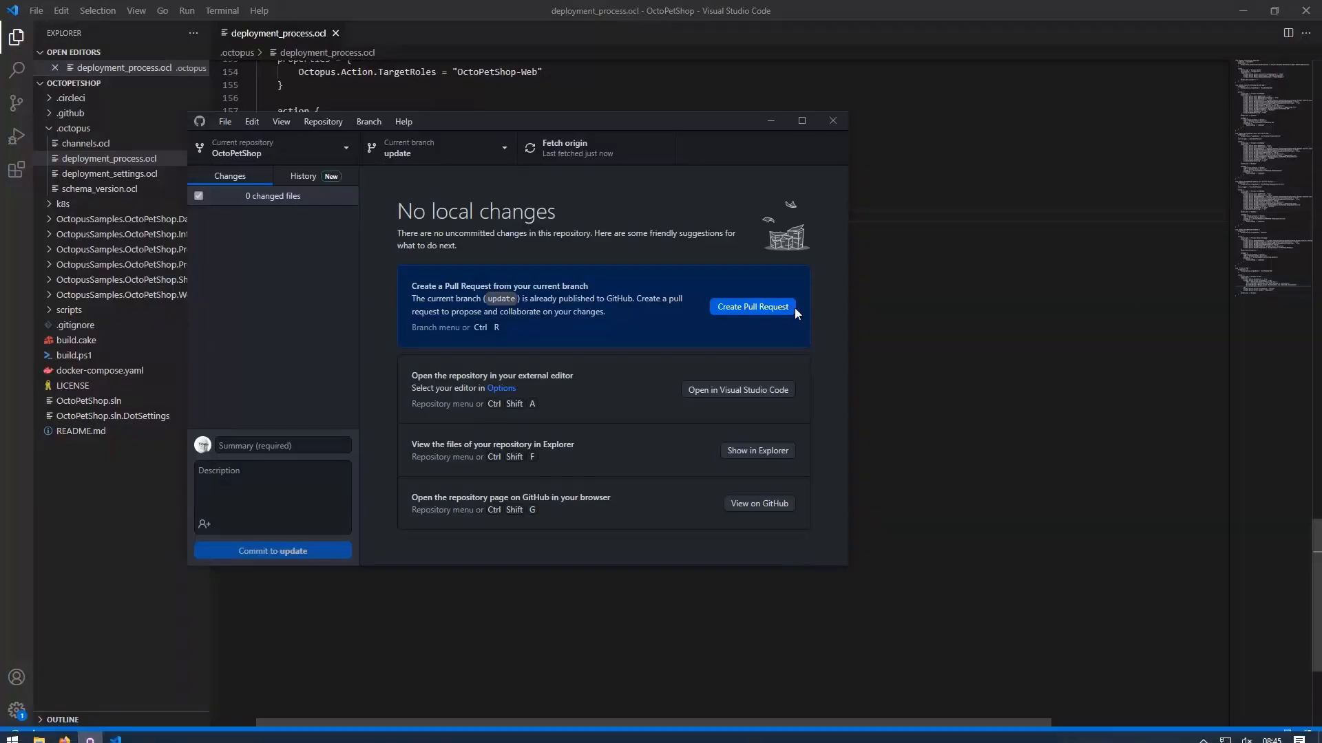
click(757, 308)
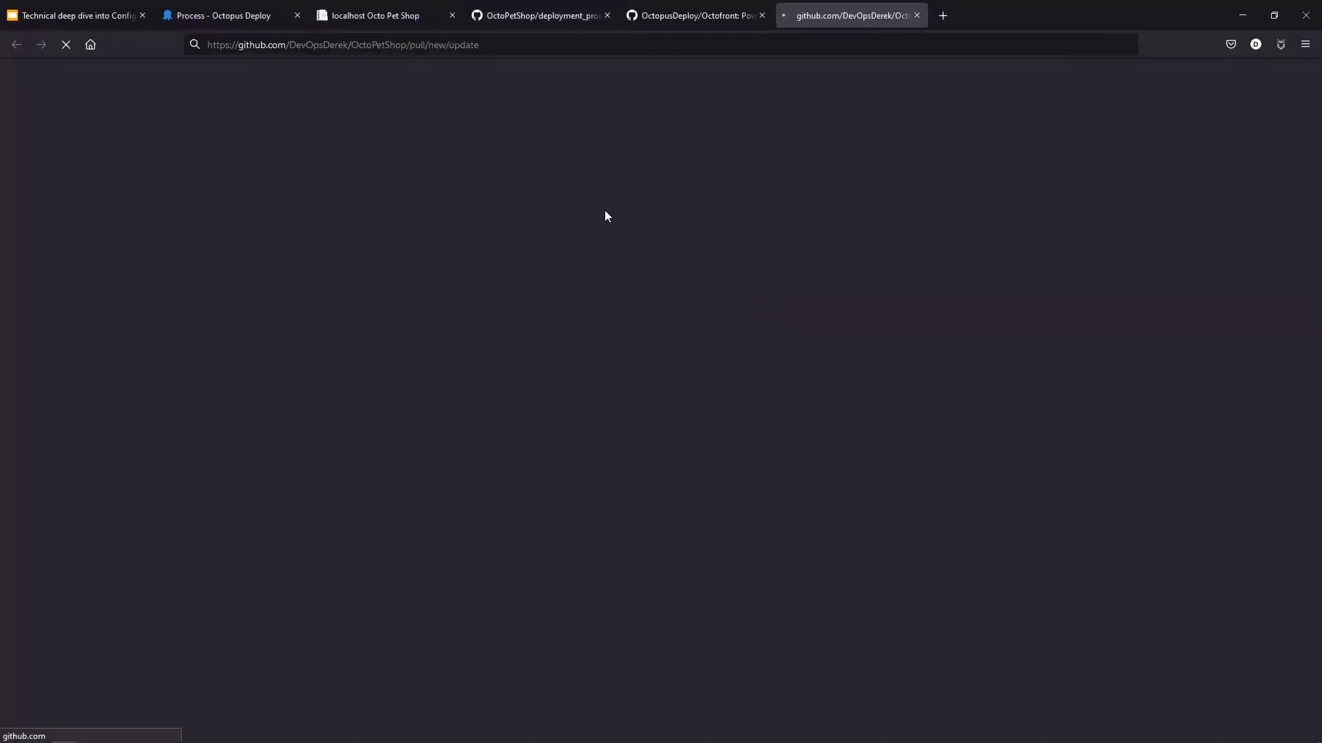
click(212, 18)
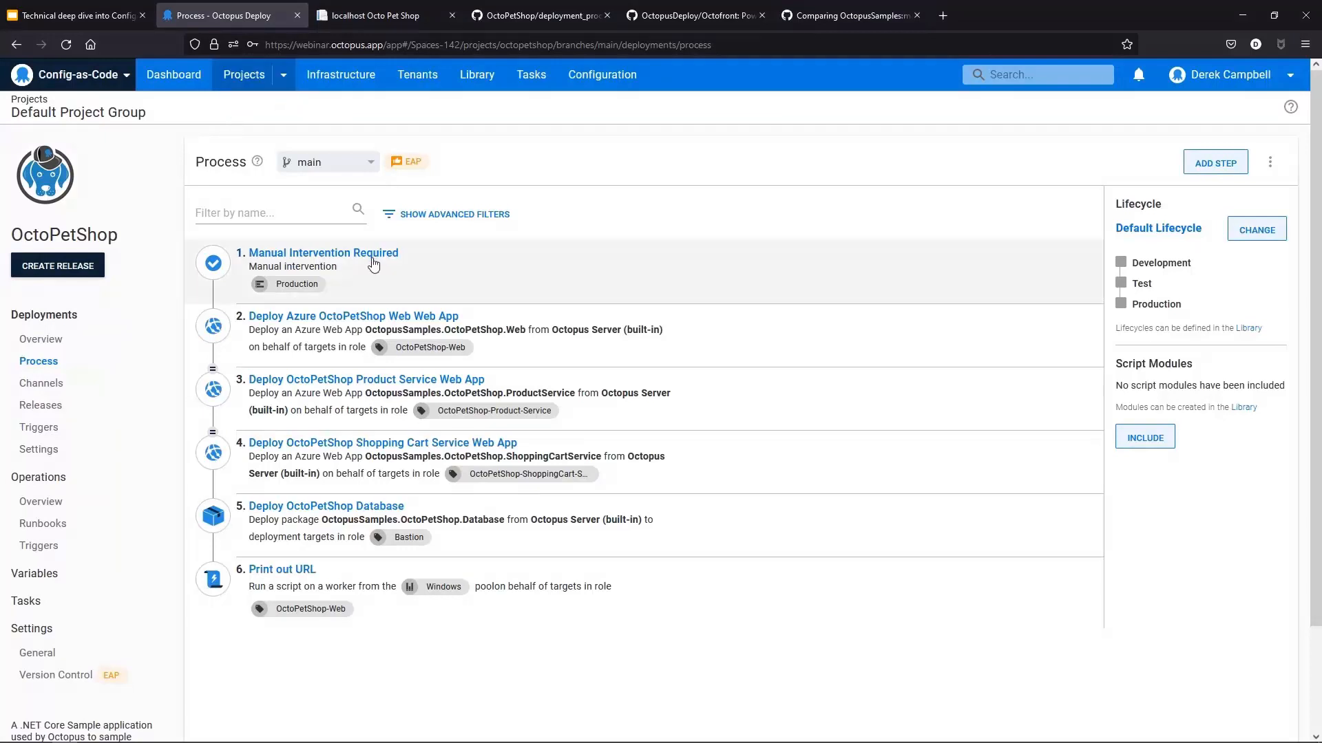
Step: Open the Print out URL step on the main branch and review its inline PowerShell script
click(343, 43)
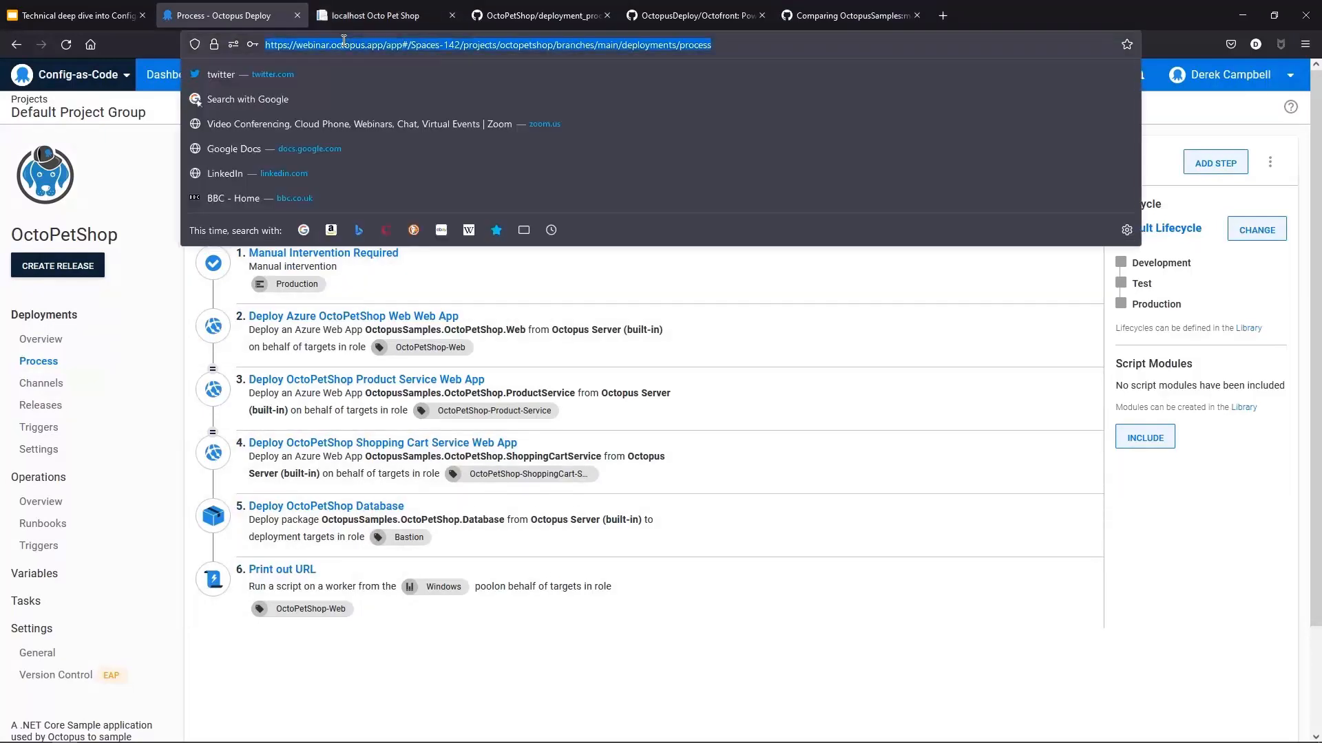
key(Escape)
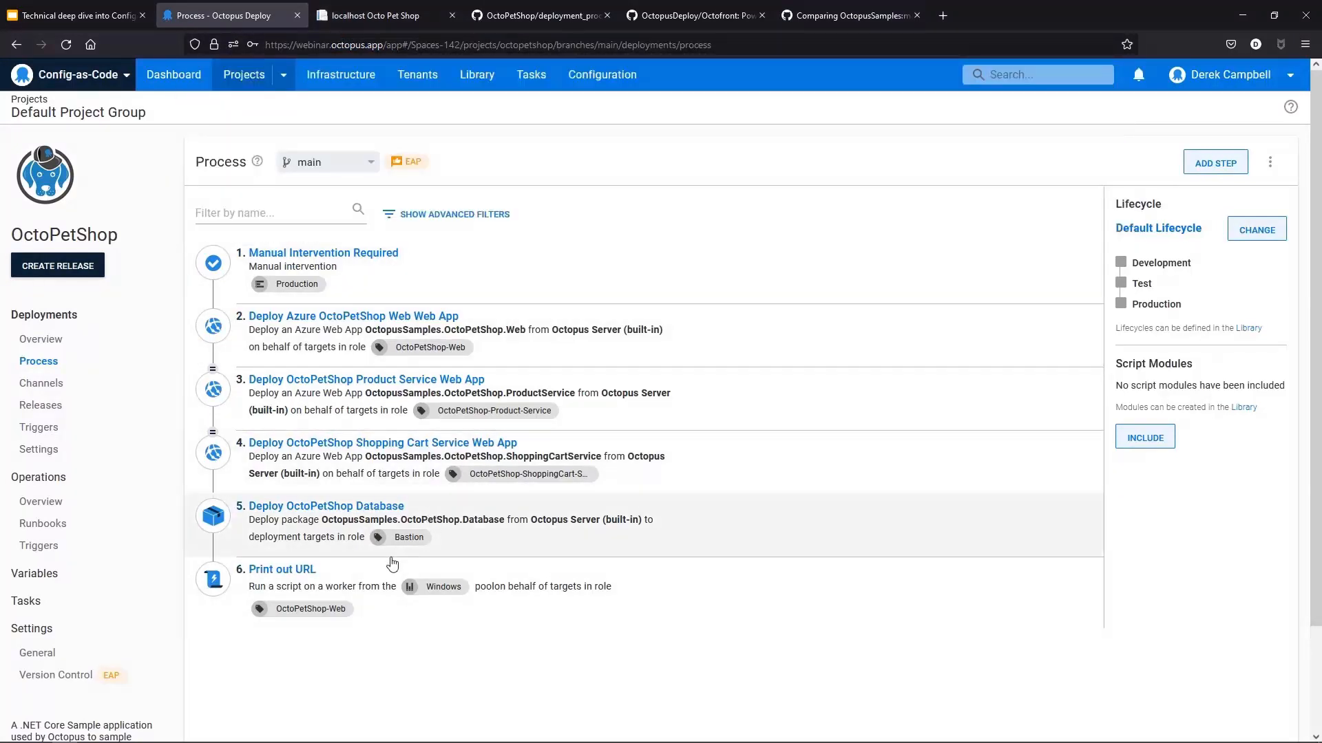
click(303, 570)
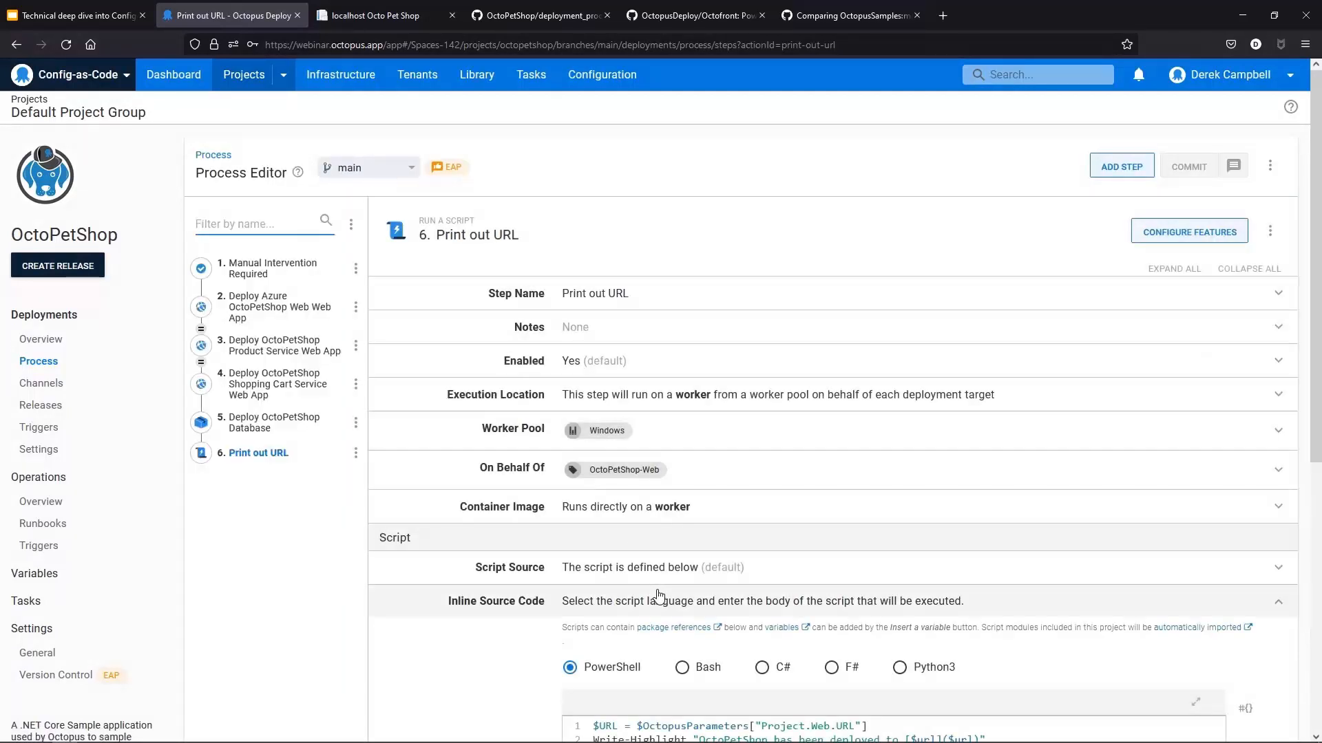
scroll(647, 598, down, 3)
scroll(656, 595, down, 1)
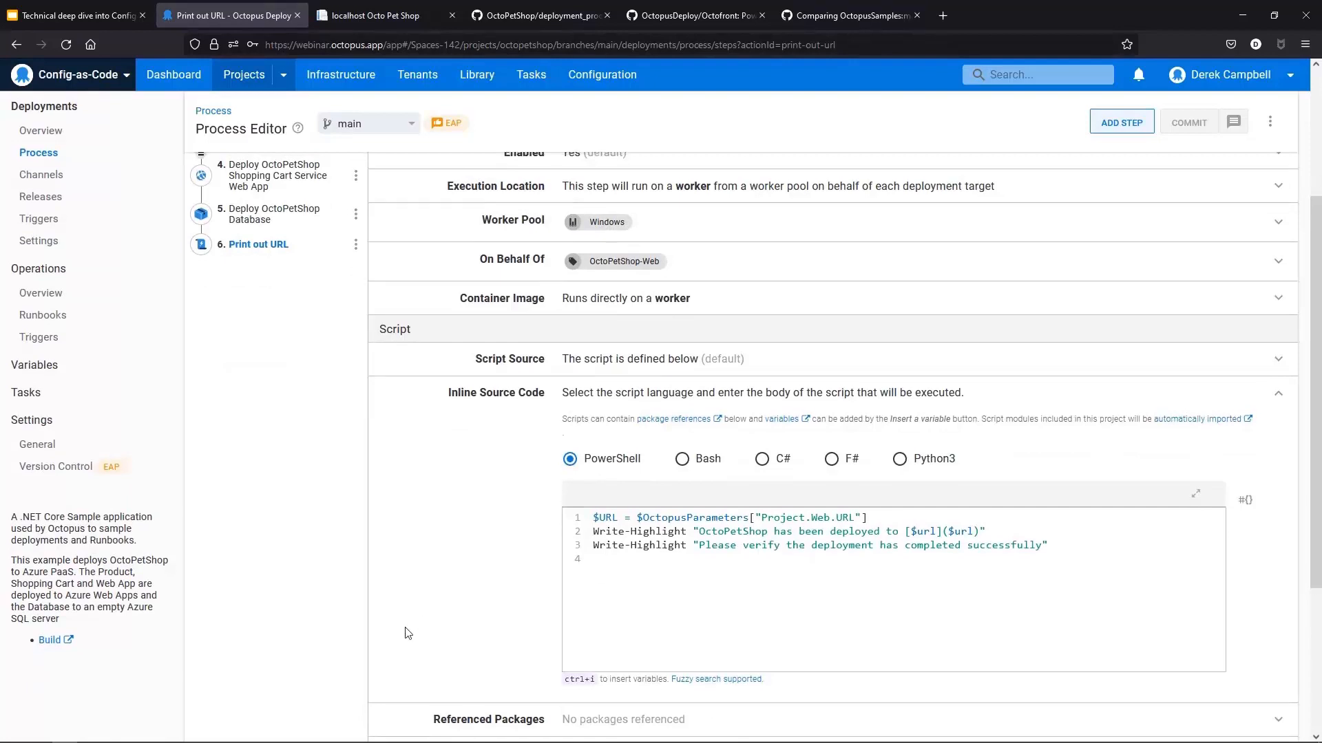
scroll(404, 629, up, 3)
Step: Switch the process editor to the update branch and inspect the Print out URL step's script
click(372, 171)
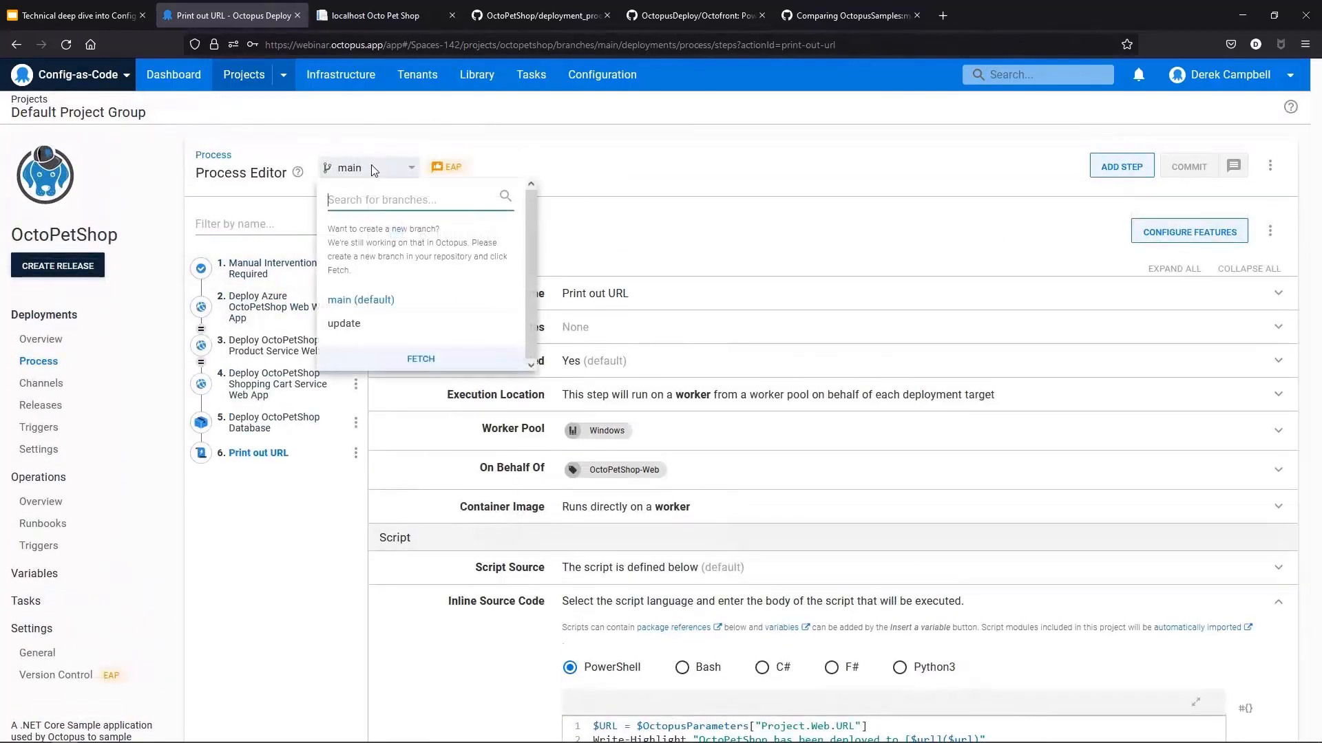
click(362, 327)
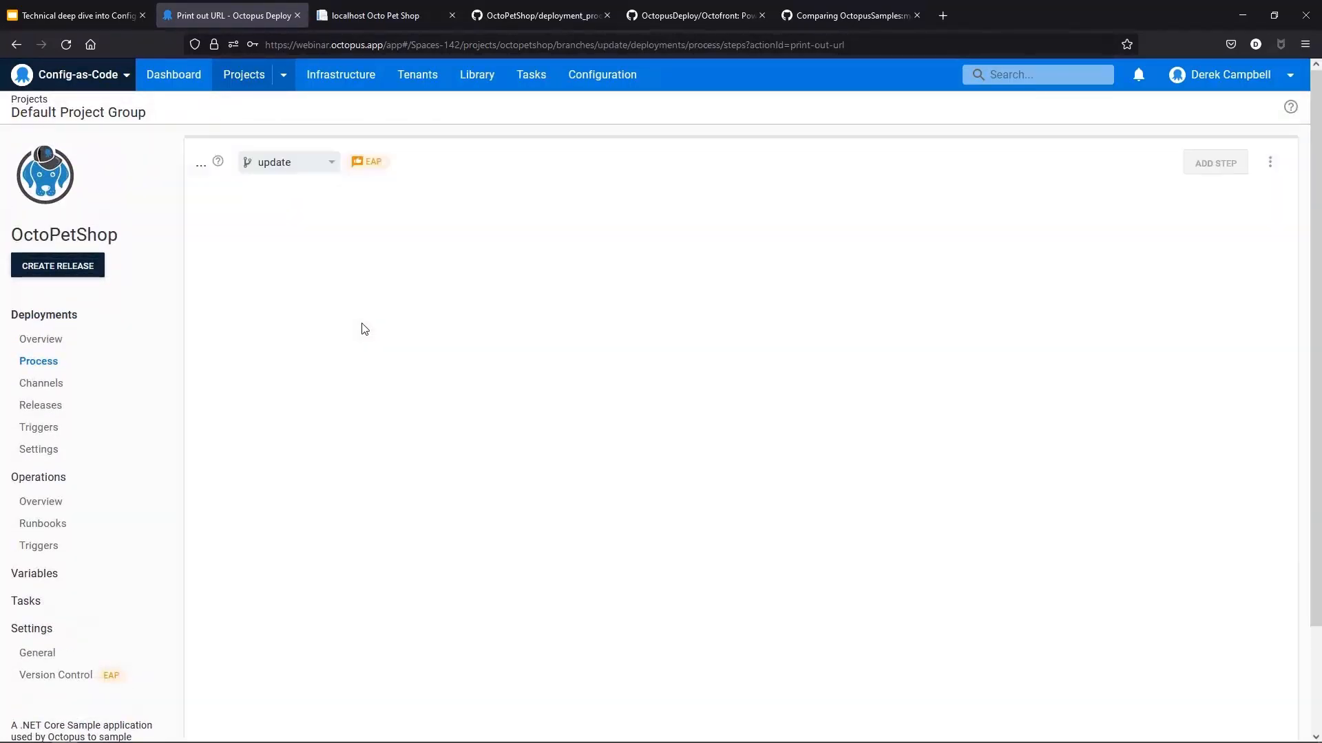
scroll(740, 505, down, 2)
scroll(742, 505, down, 3)
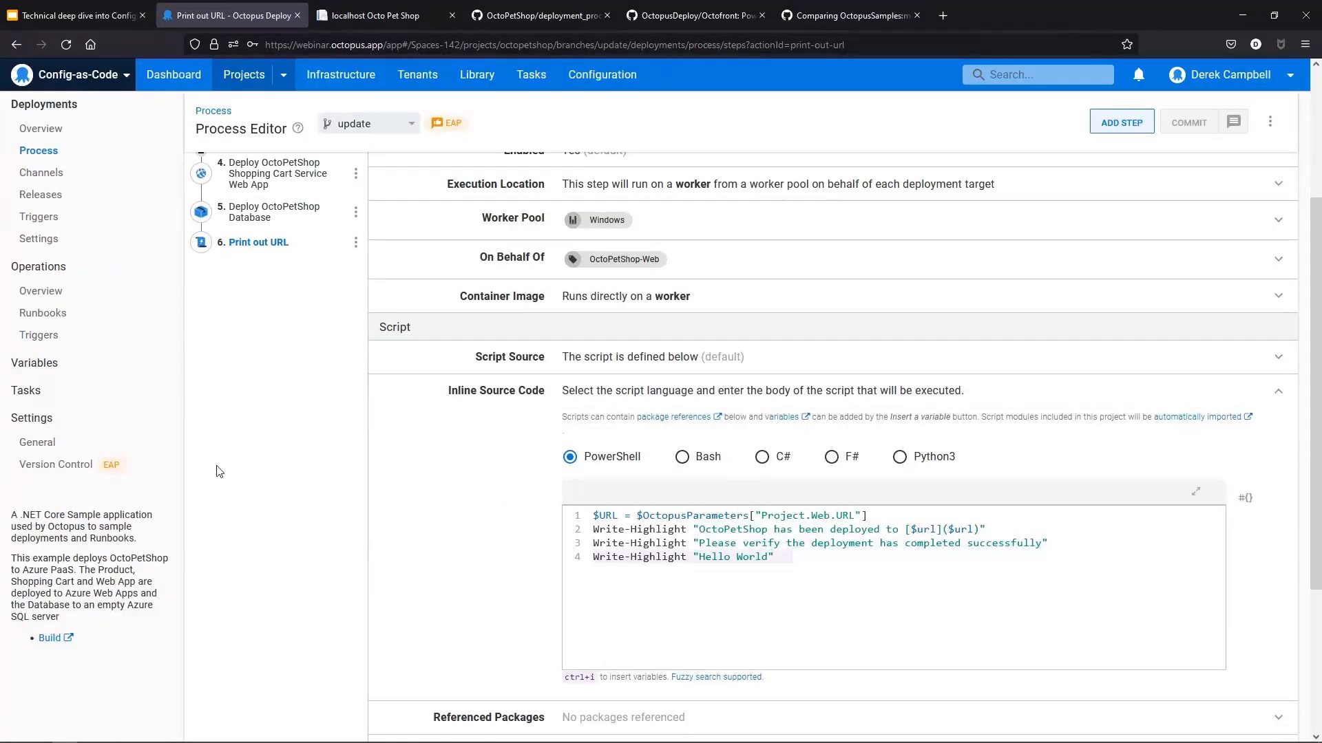
scroll(321, 502, up, 5)
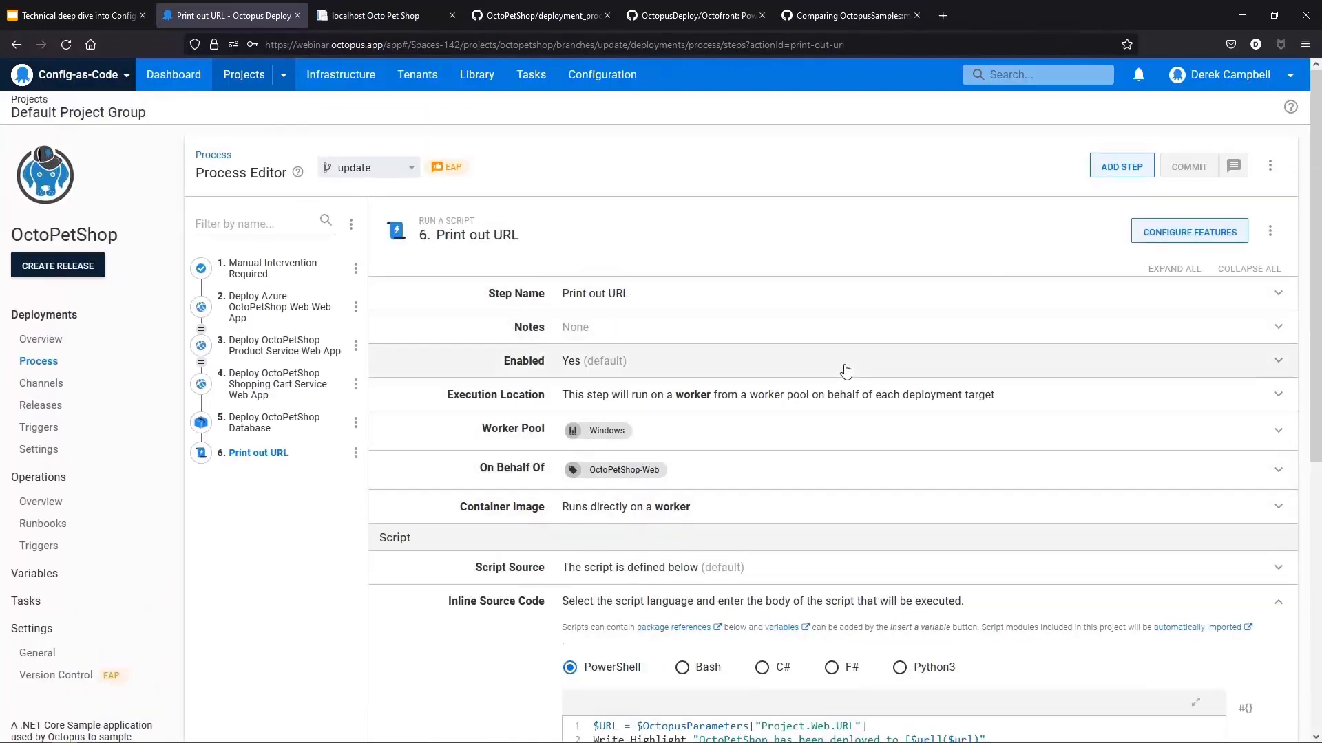
scroll(846, 373, down, 1)
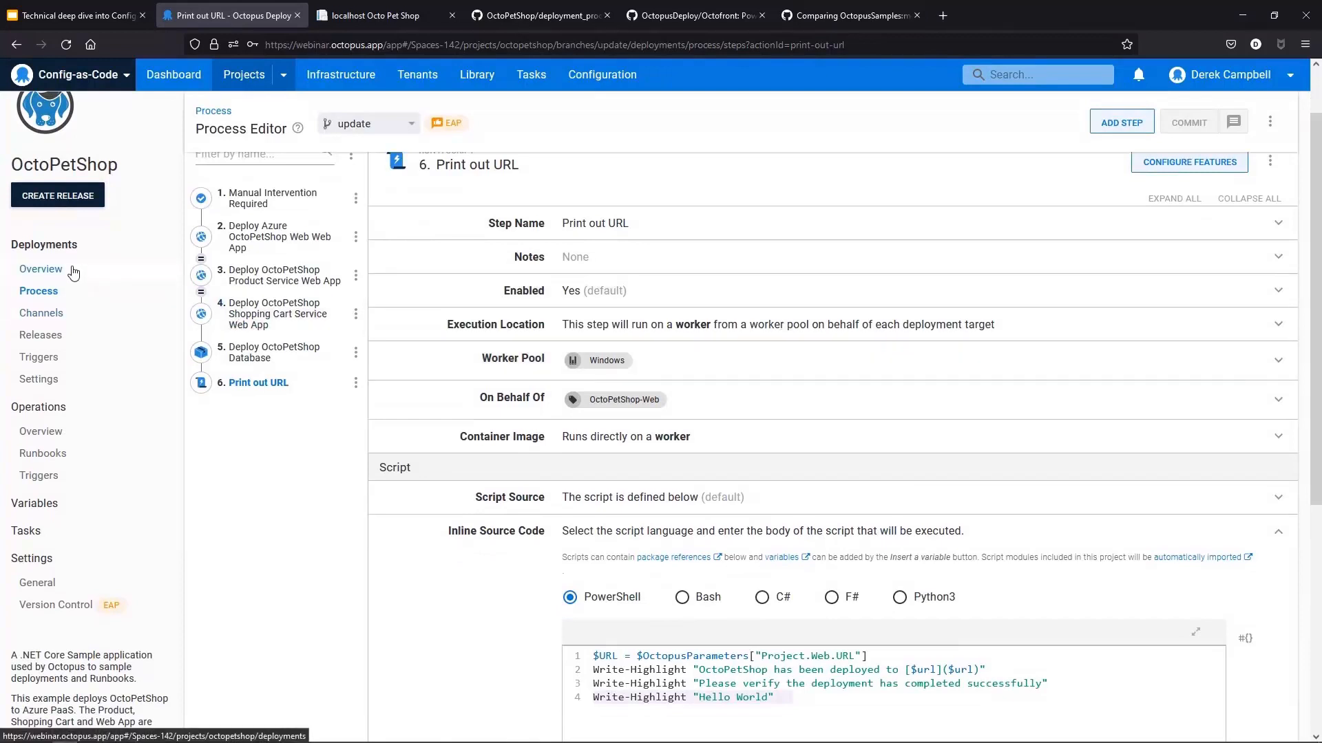
Step: Create a release from the update Git branch with version 2021.9.30-update and save it
click(41, 269)
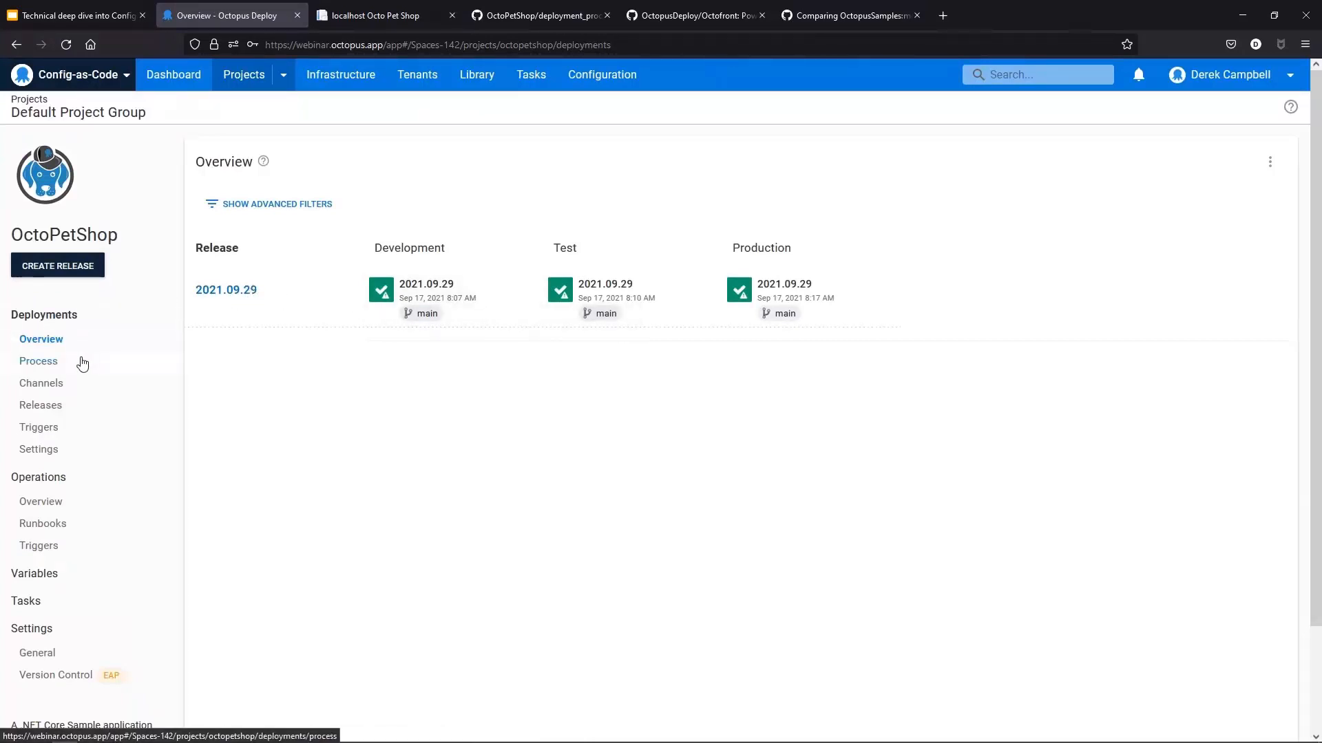
click(77, 268)
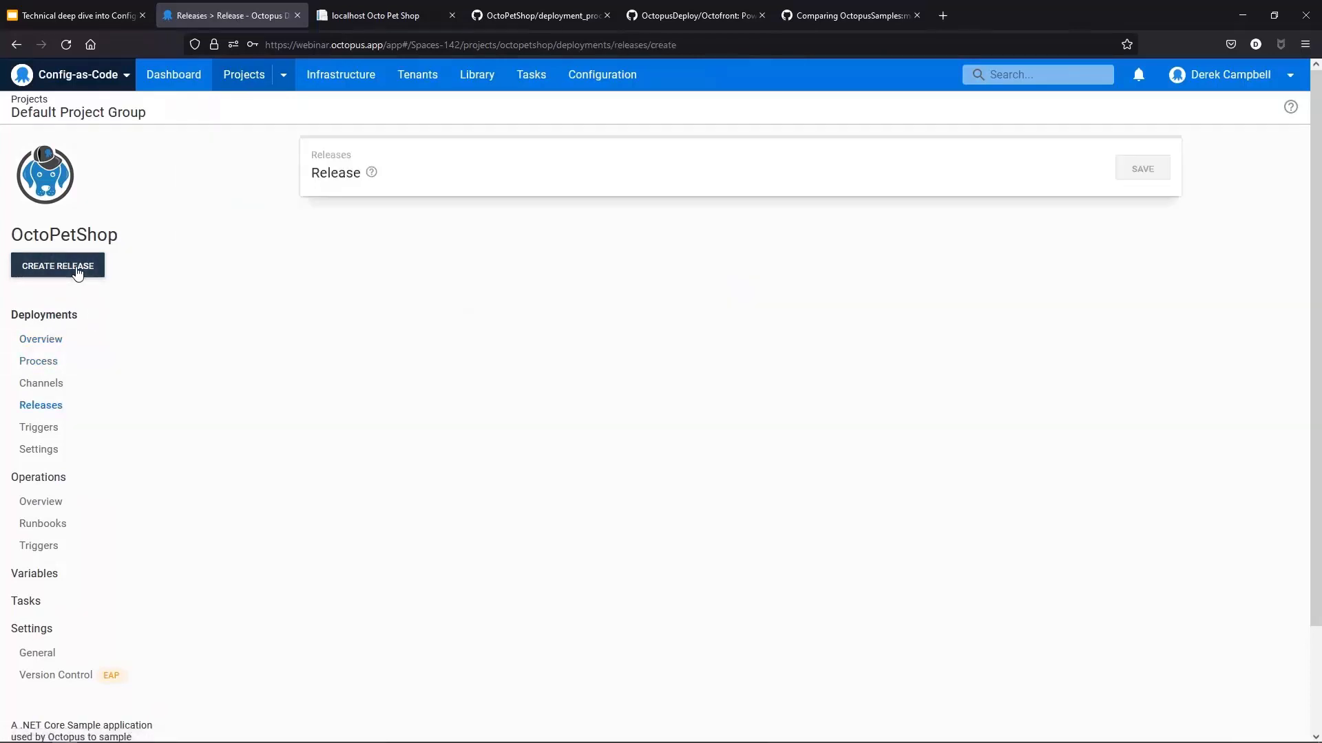
click(558, 230)
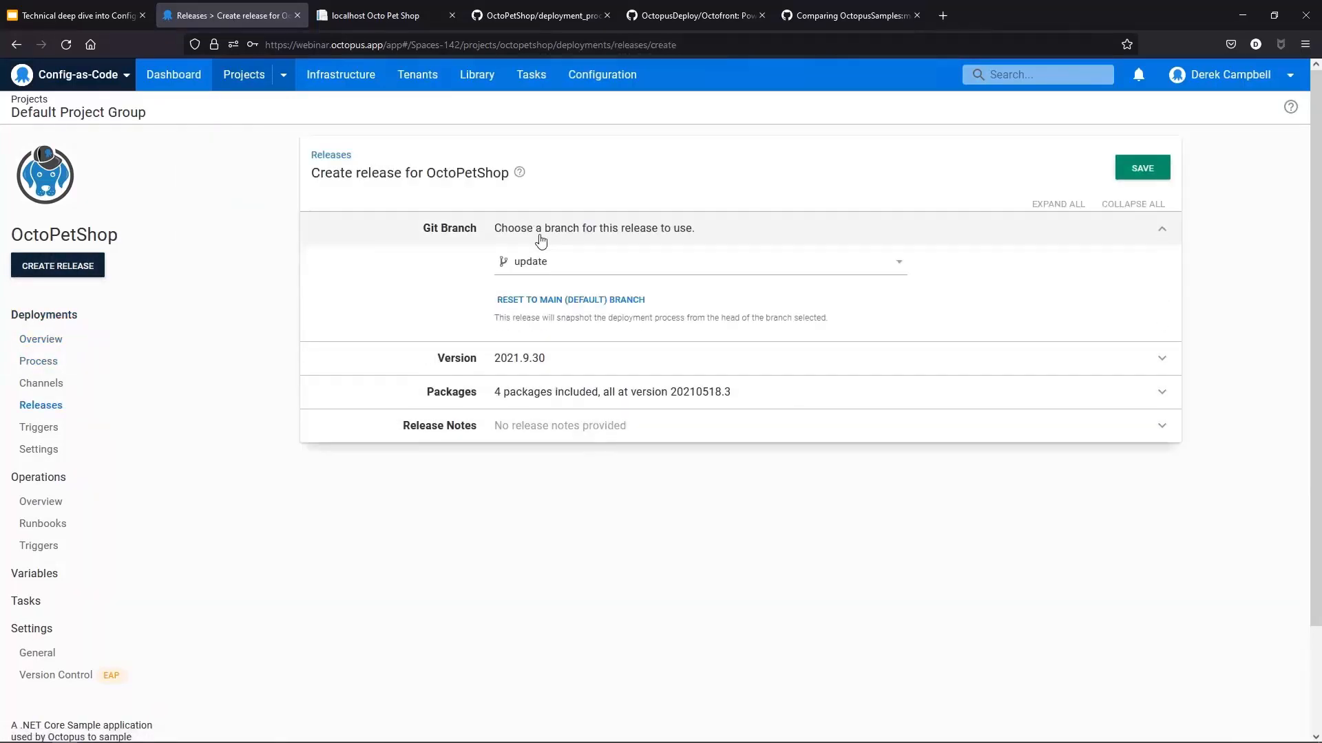
click(622, 266)
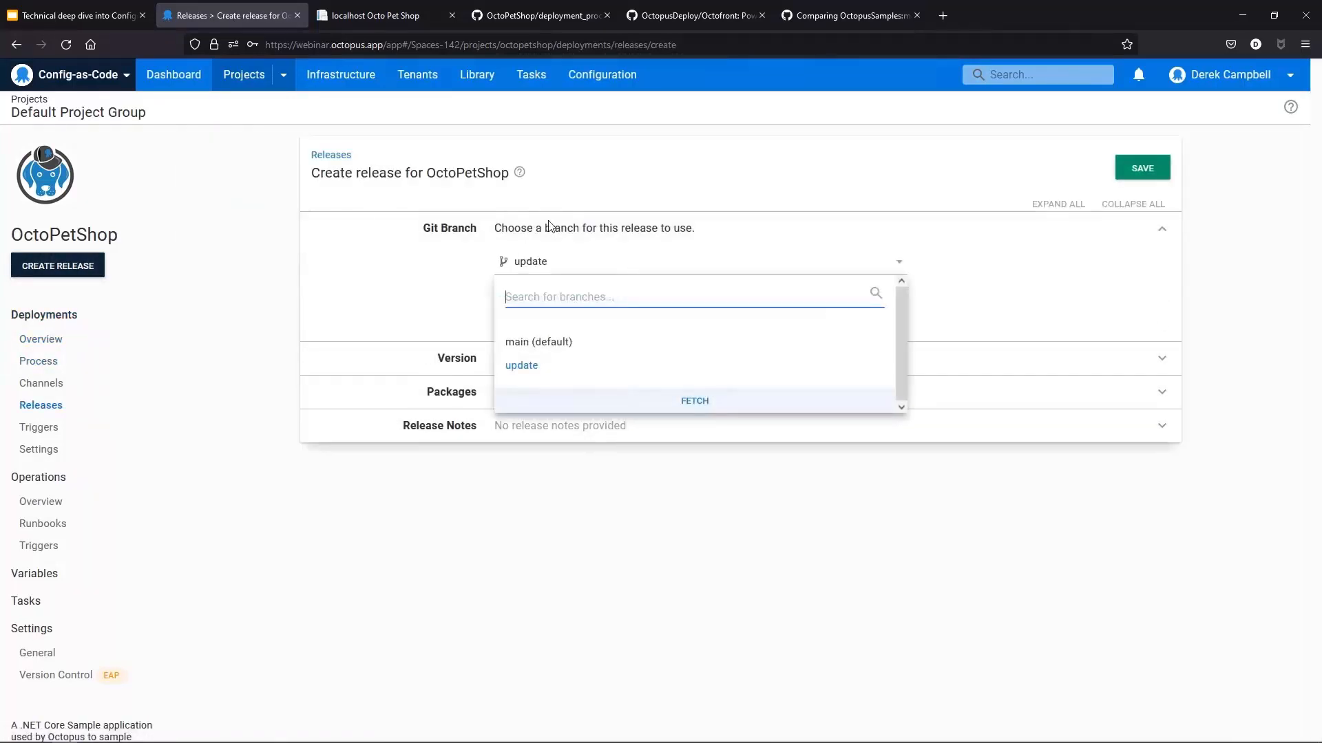
click(538, 375)
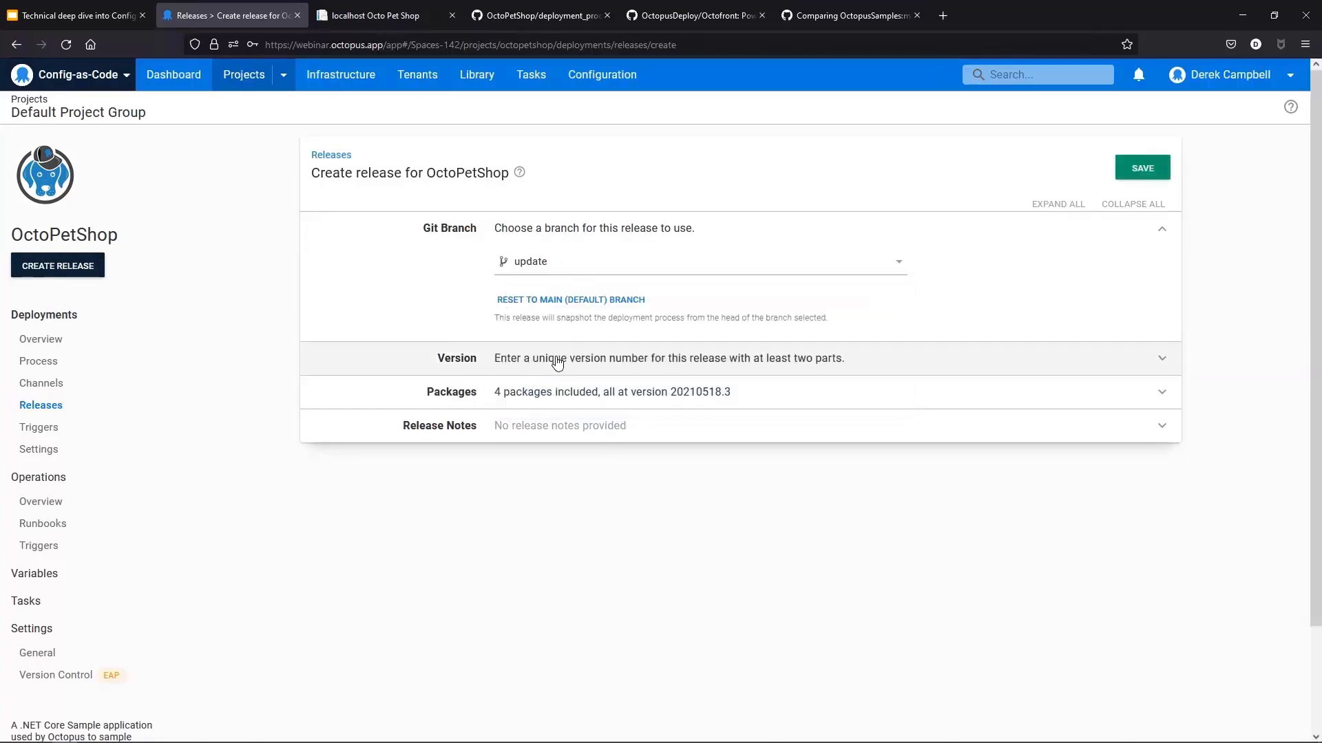
click(558, 363)
text(-u)
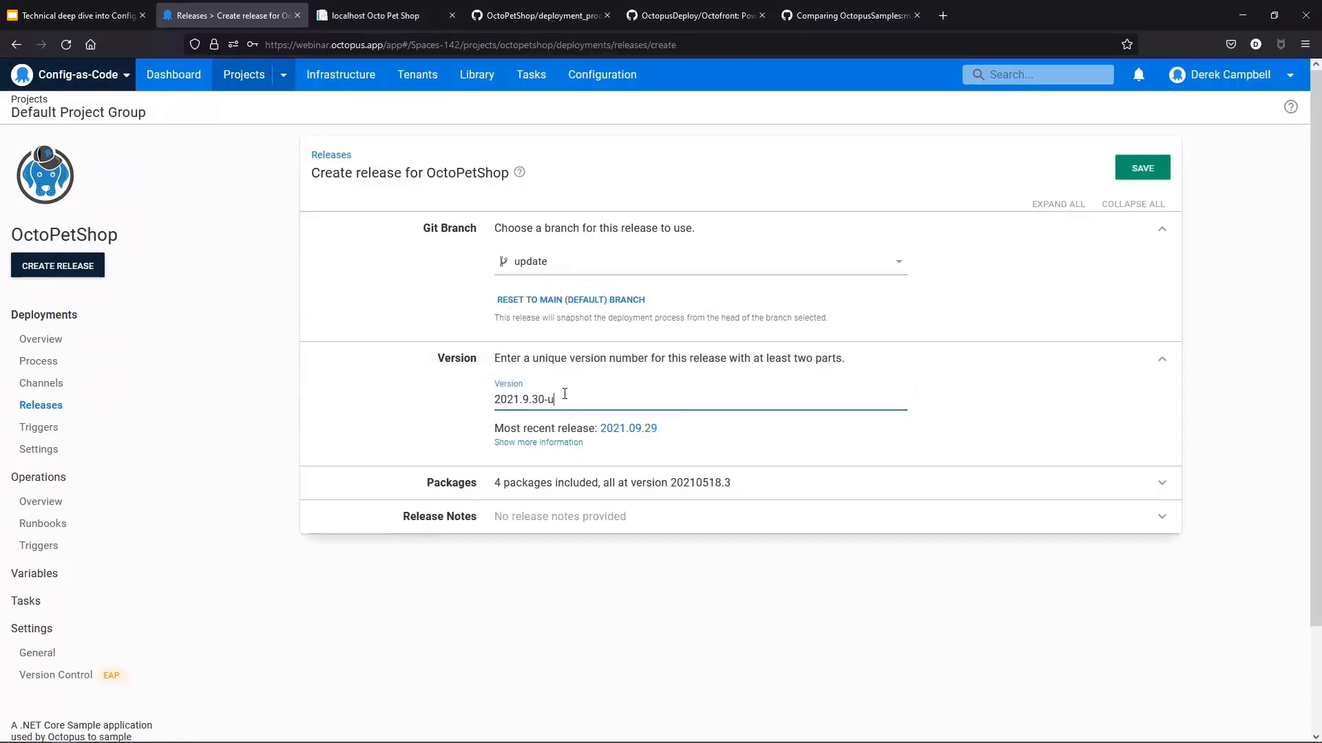
text(pdate)
click(1158, 172)
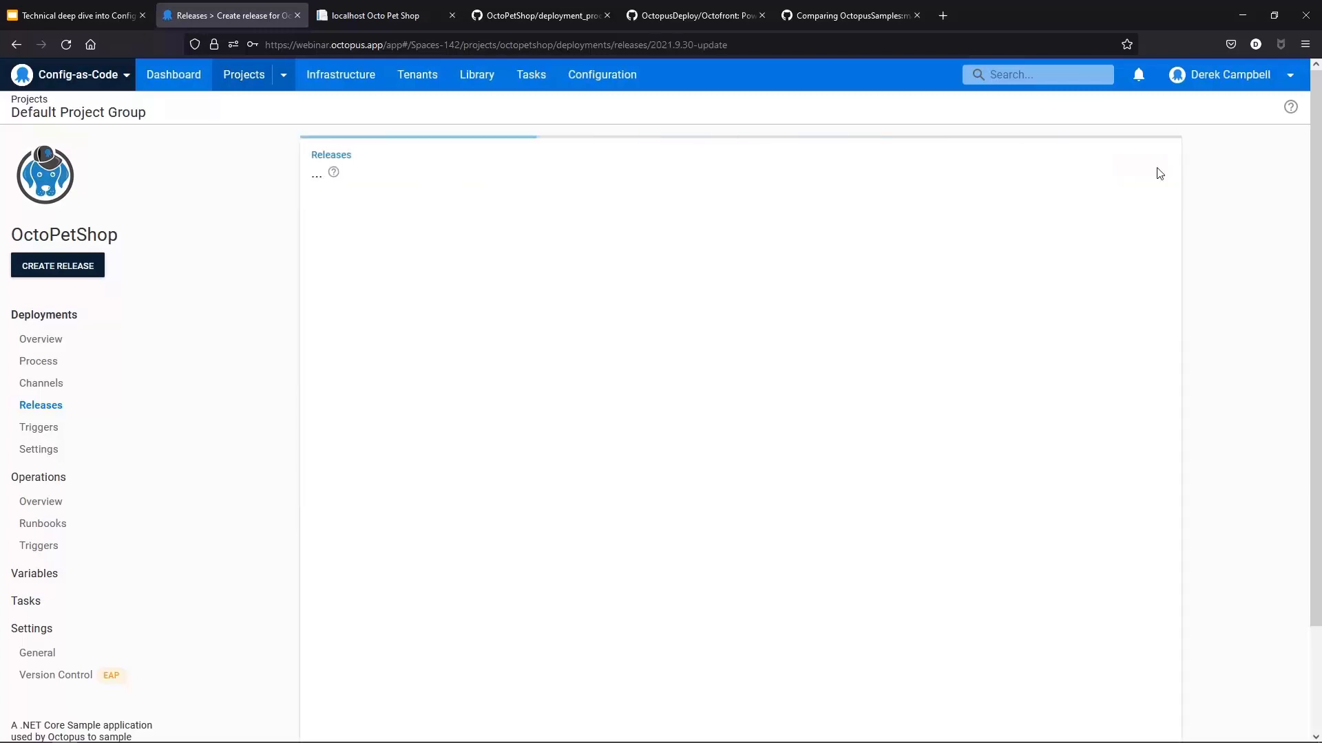
Step: Deploy release 2021.9.30-update to the Development environment
click(1058, 169)
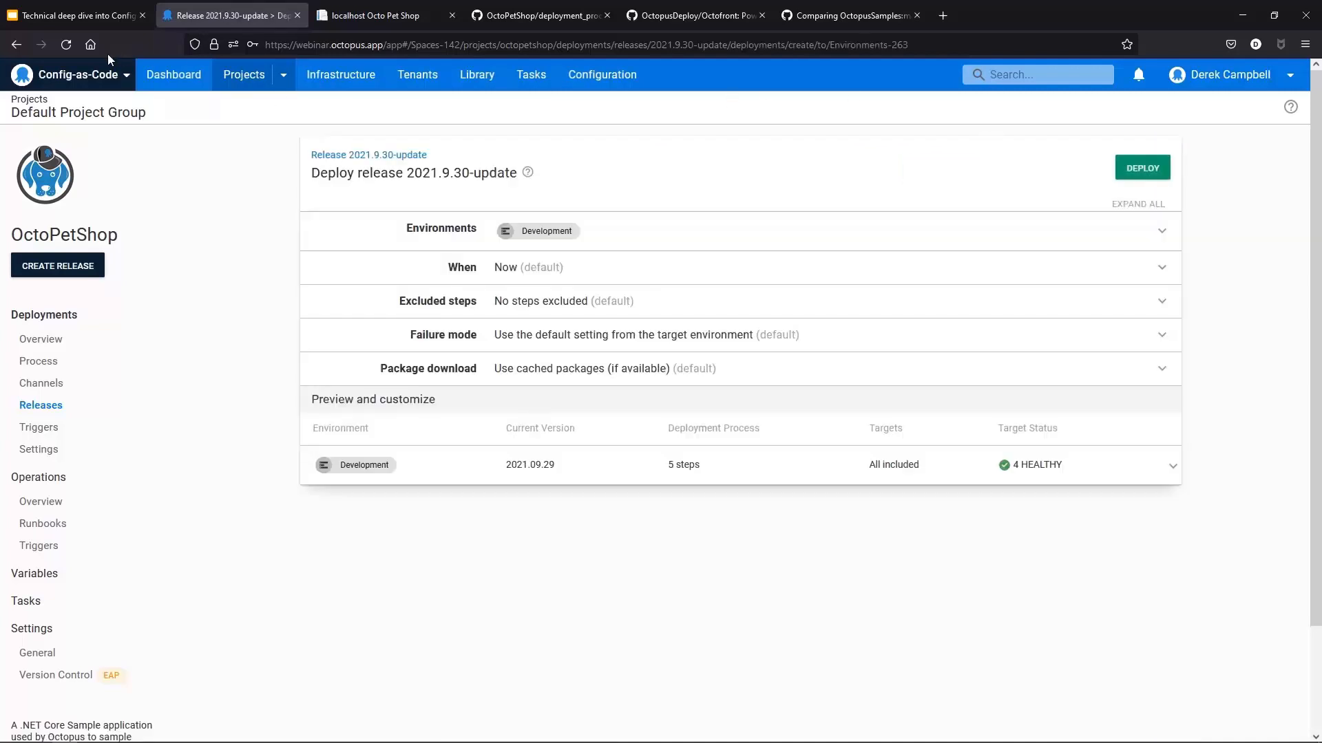
click(17, 44)
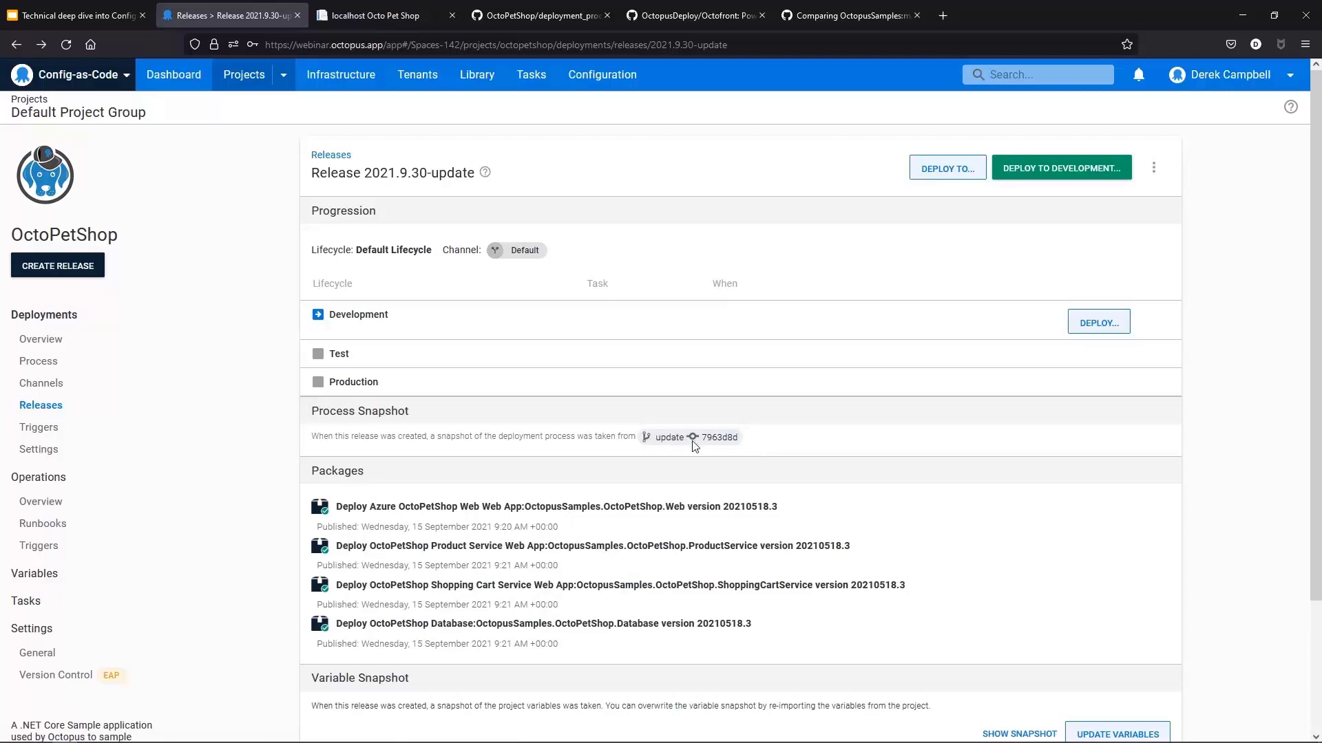
click(1077, 177)
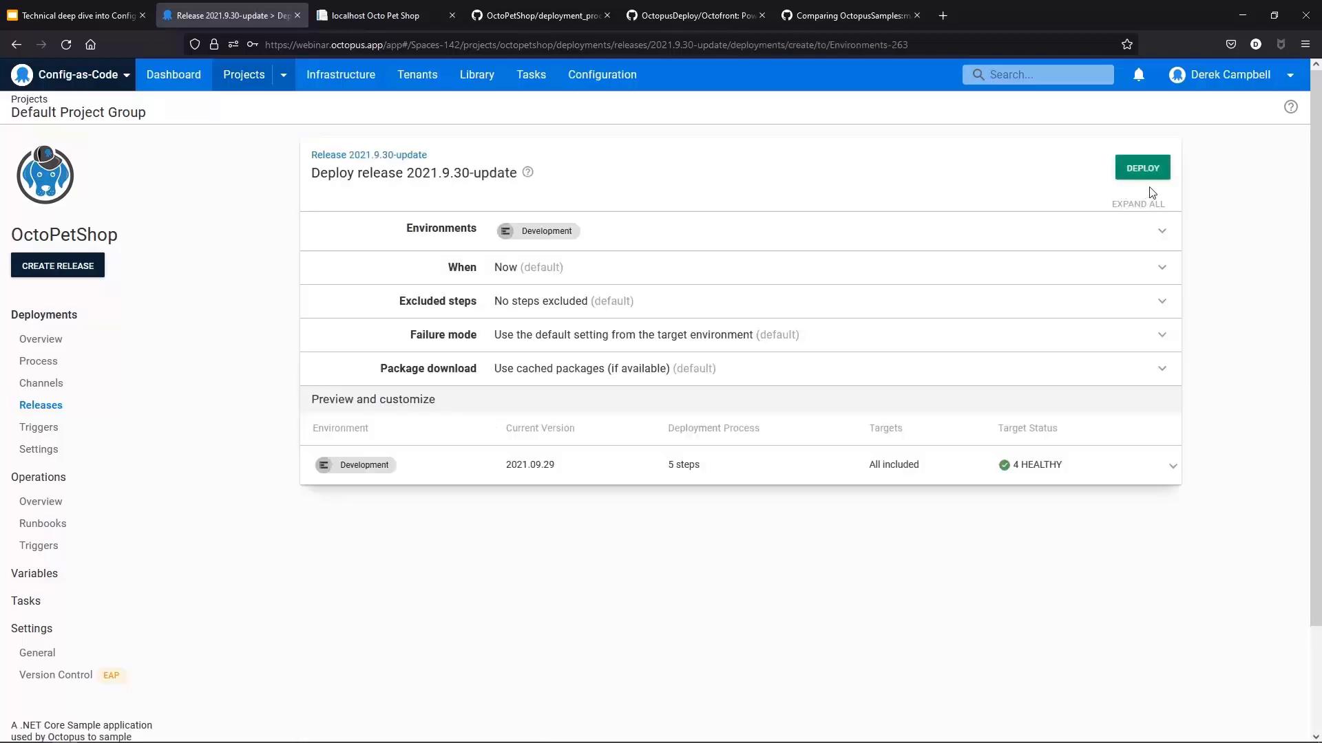
click(1154, 173)
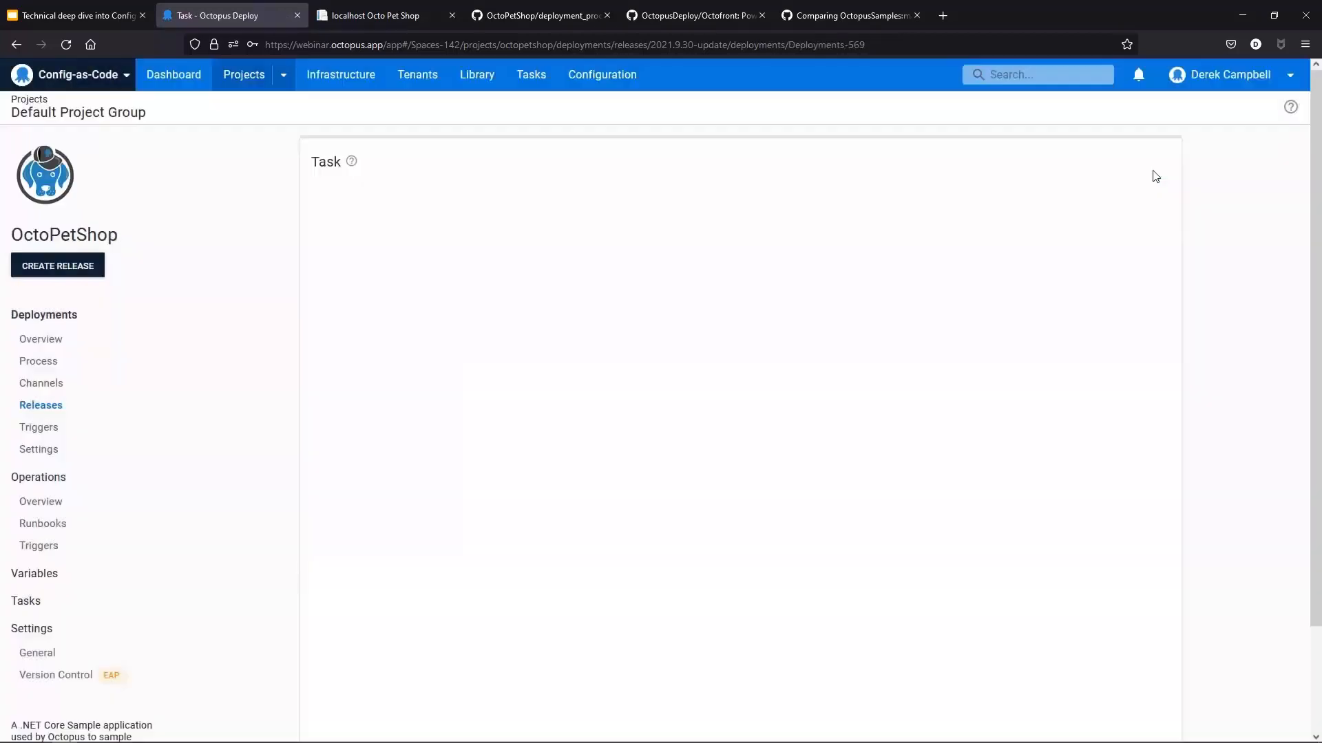
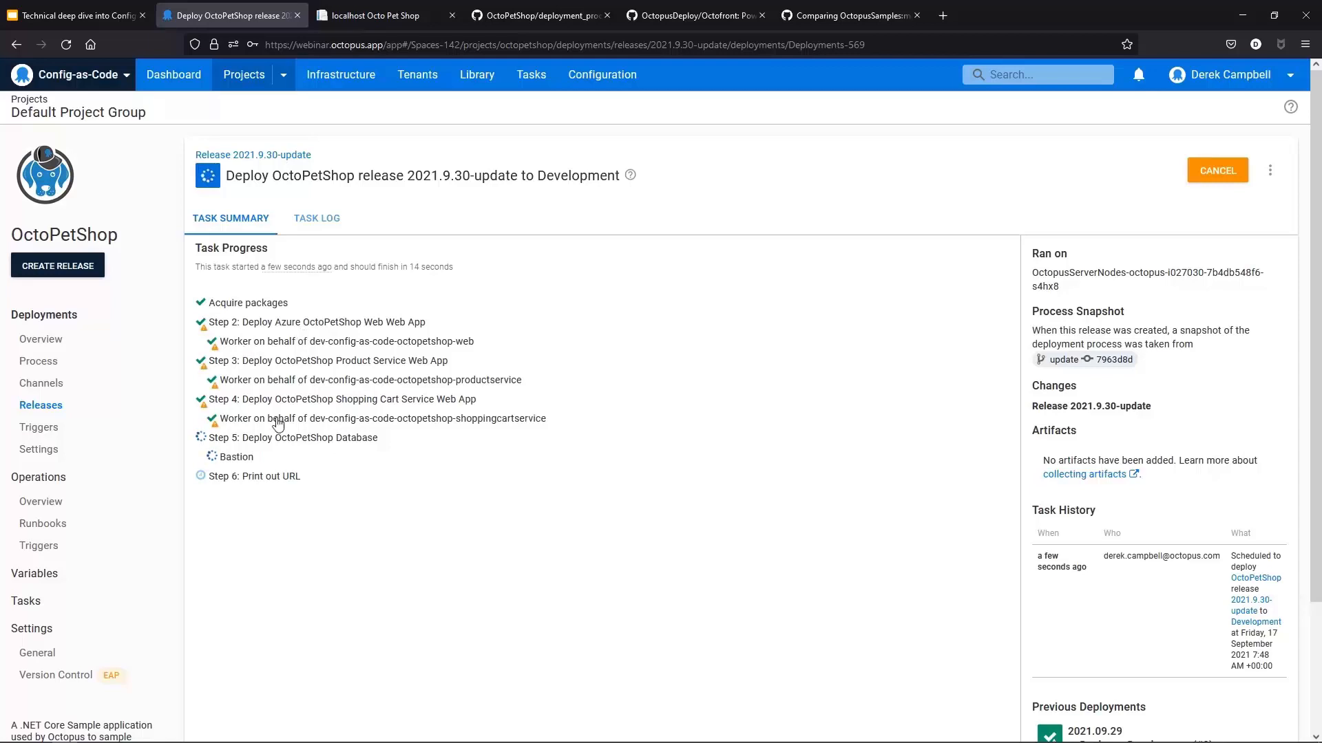
Step: Open the deployment's task log and expand the Print out URL step's worker output
click(336, 221)
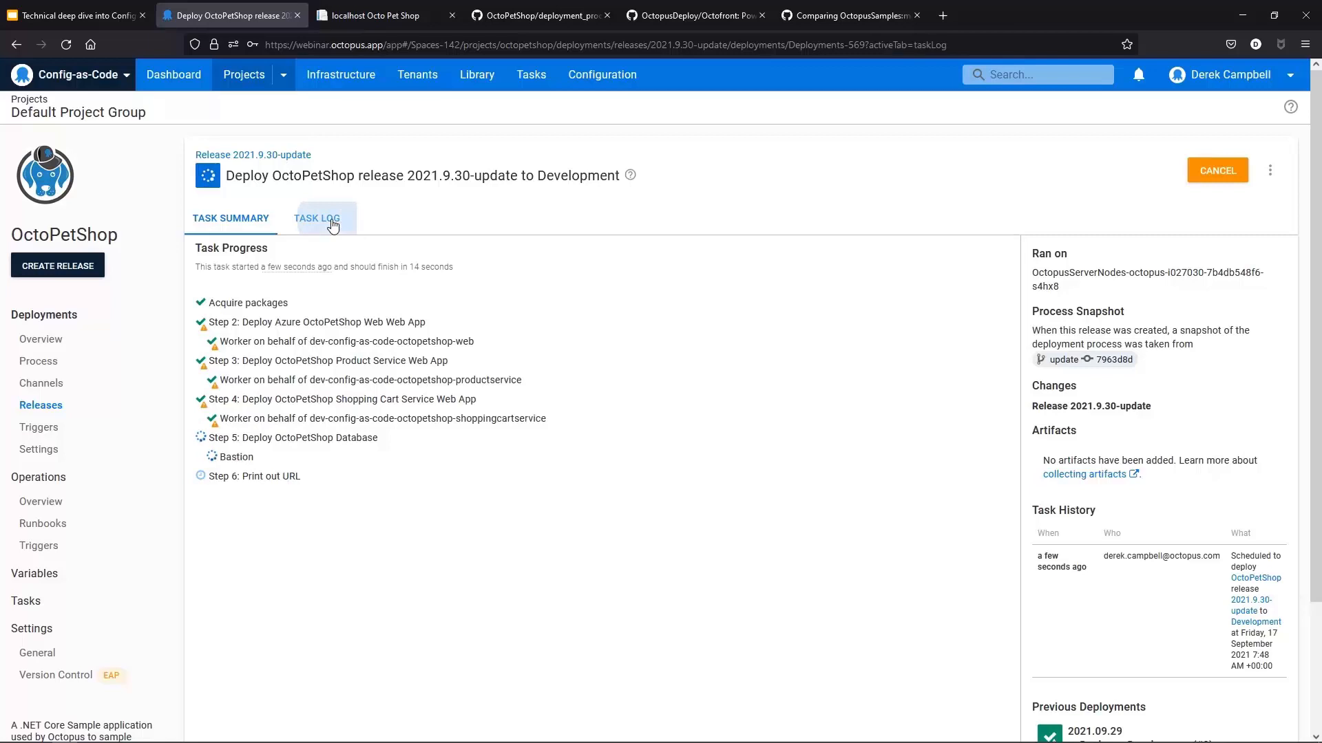
scroll(428, 628, down, 10)
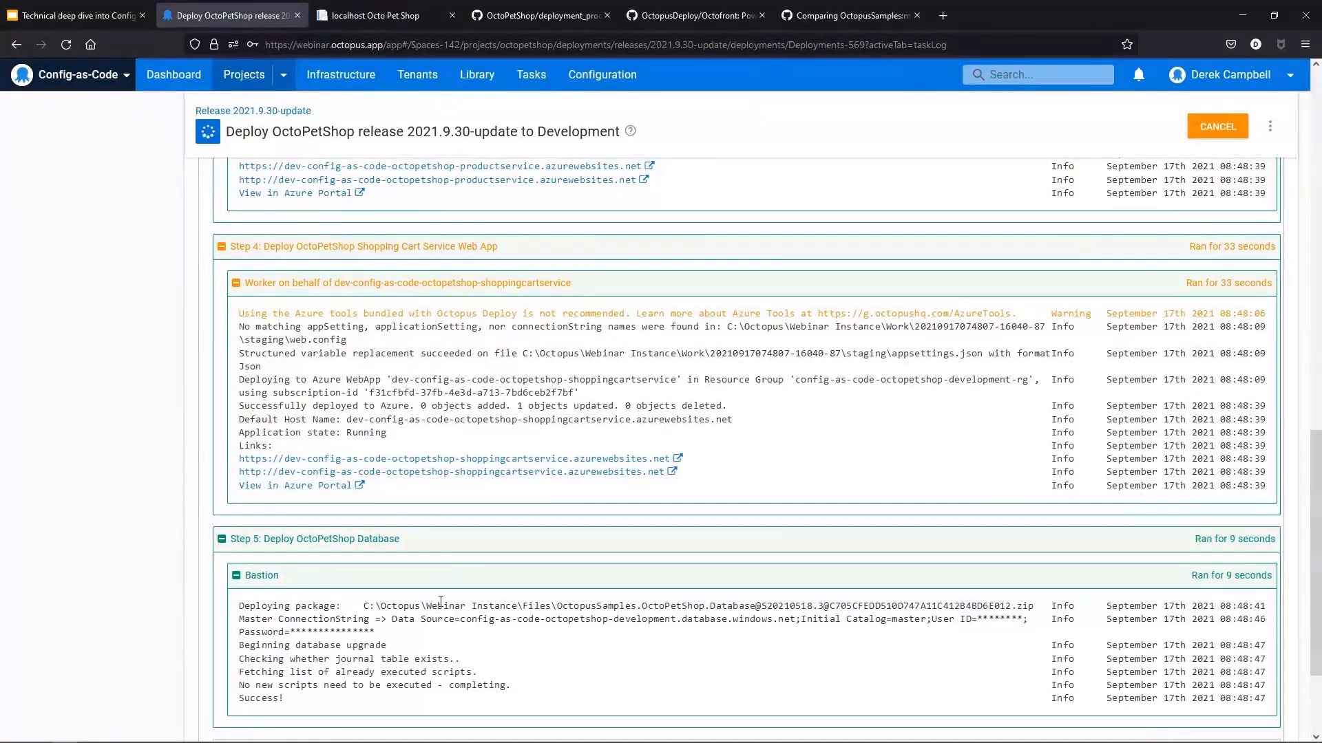
scroll(440, 607, down, 3)
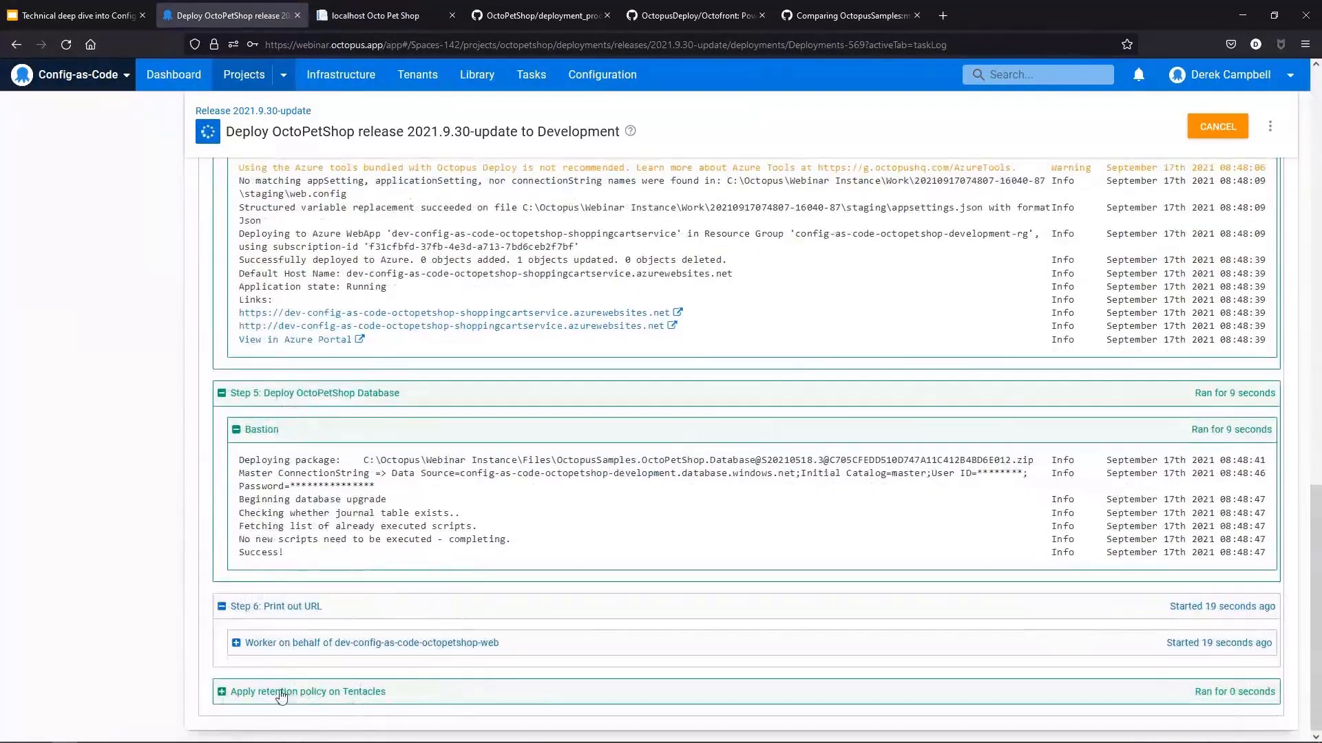
click(237, 643)
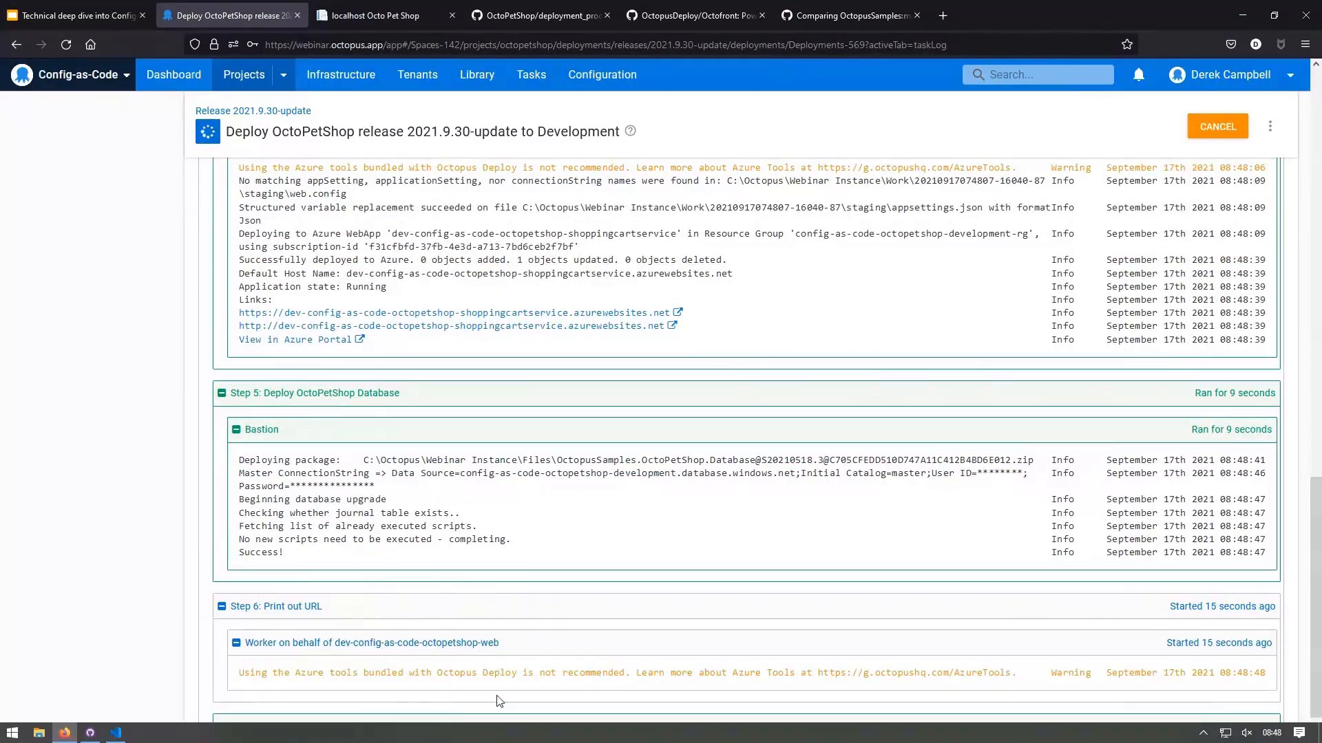
scroll(507, 639, down, 1)
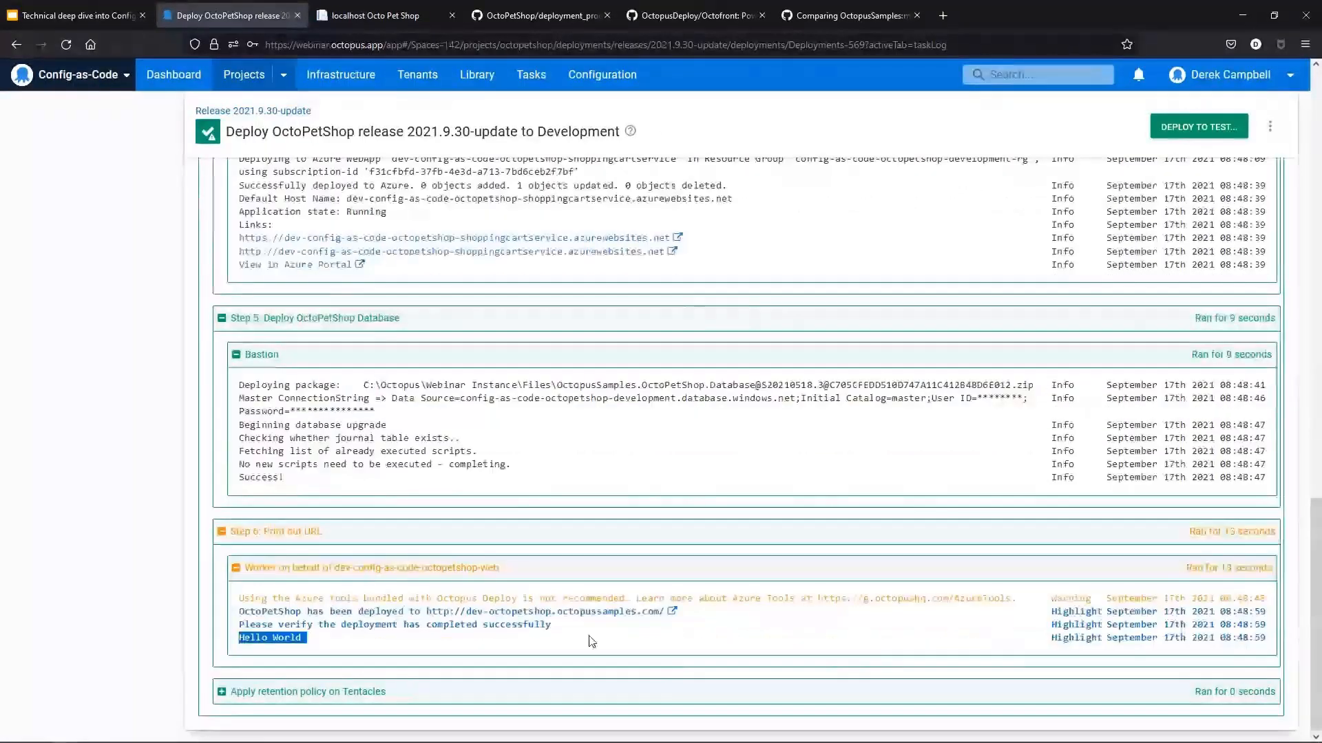
Step: Open the deployed Octo Pet Shop site from the log link, then return to the project's deployment process
click(513, 610)
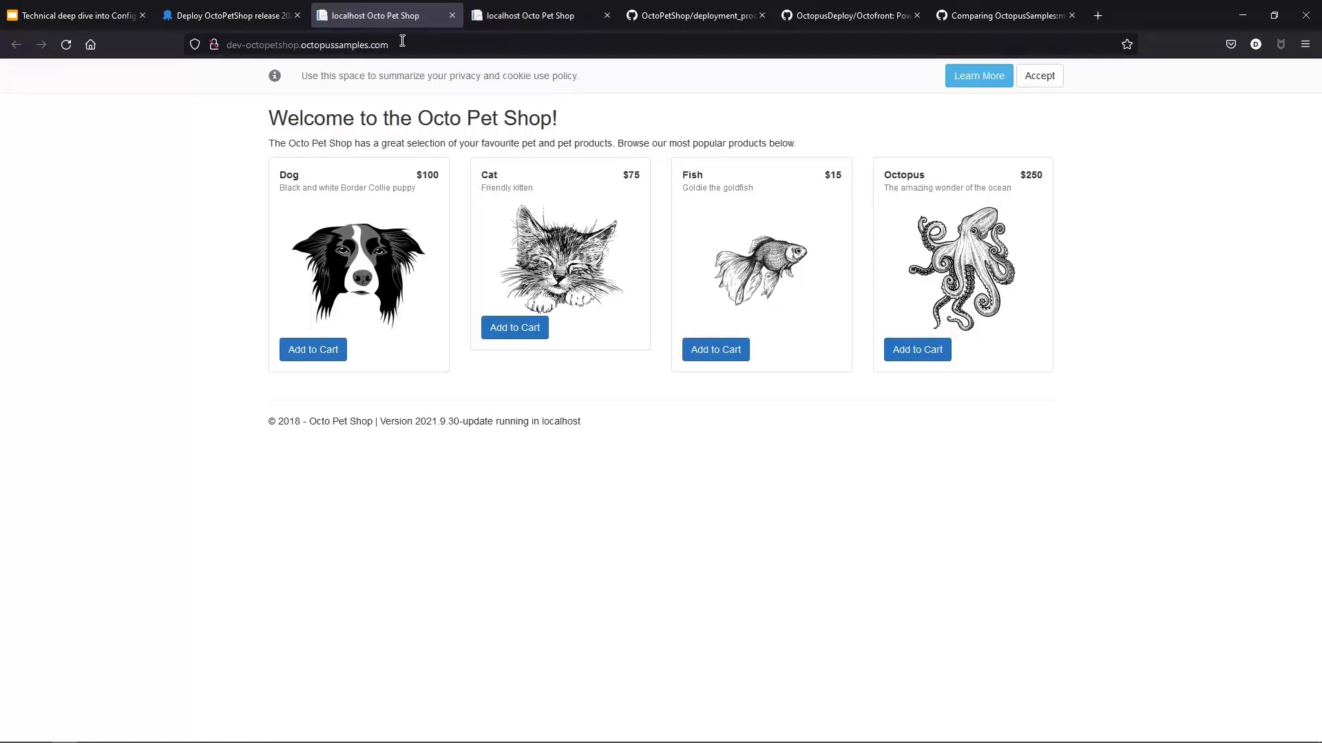
click(221, 16)
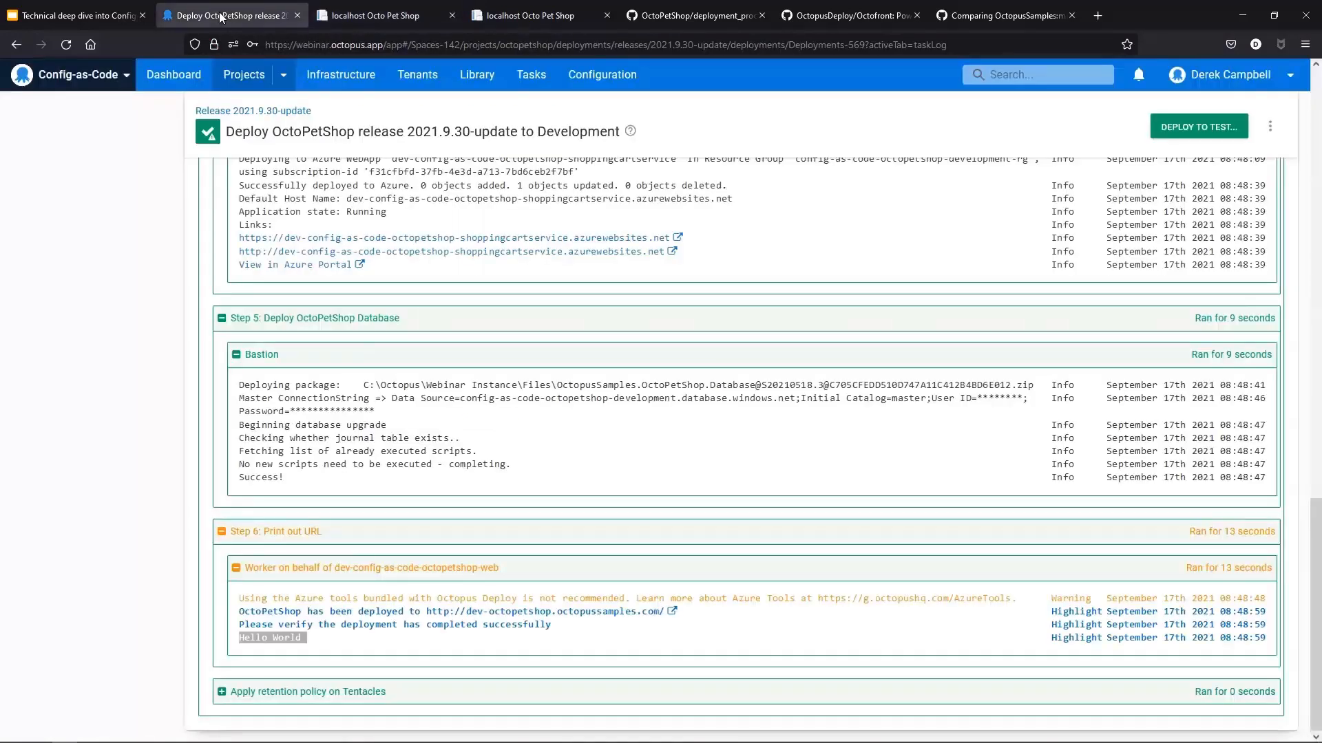
scroll(551, 448, up, 4)
scroll(550, 448, up, 15)
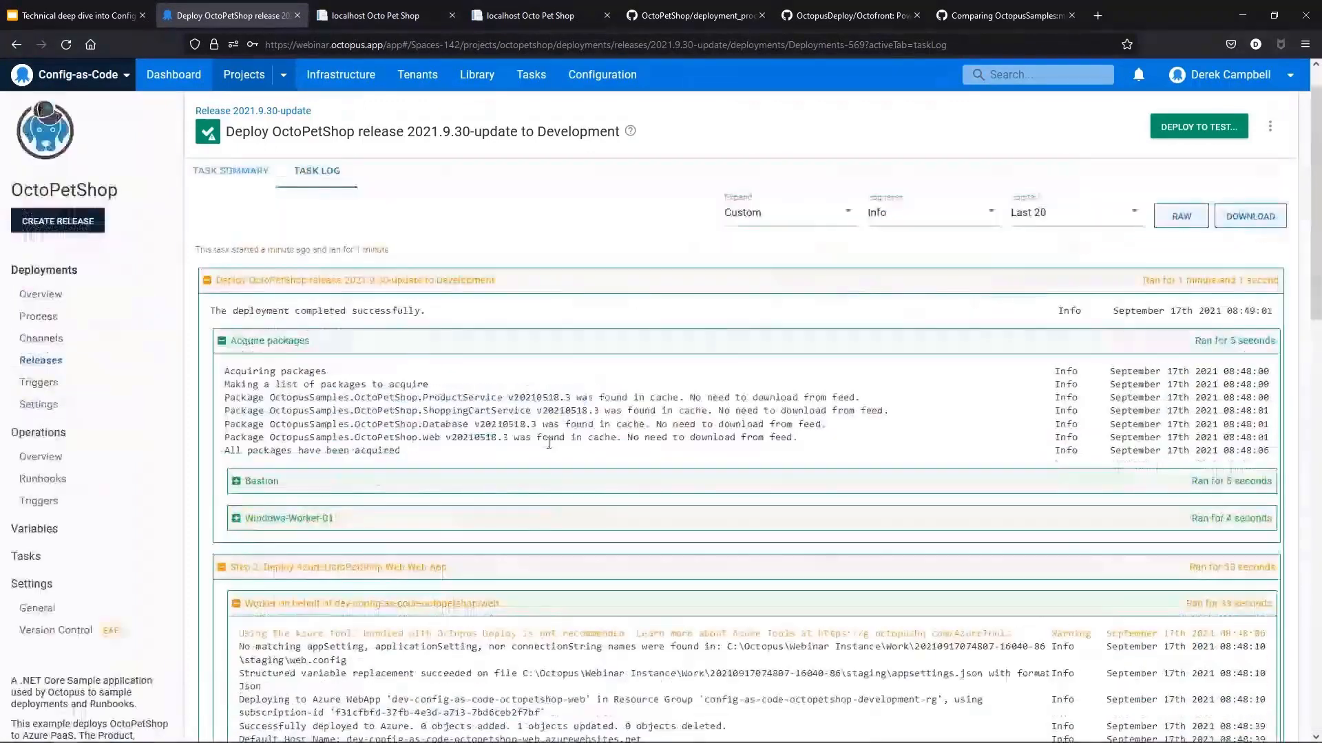
click(51, 361)
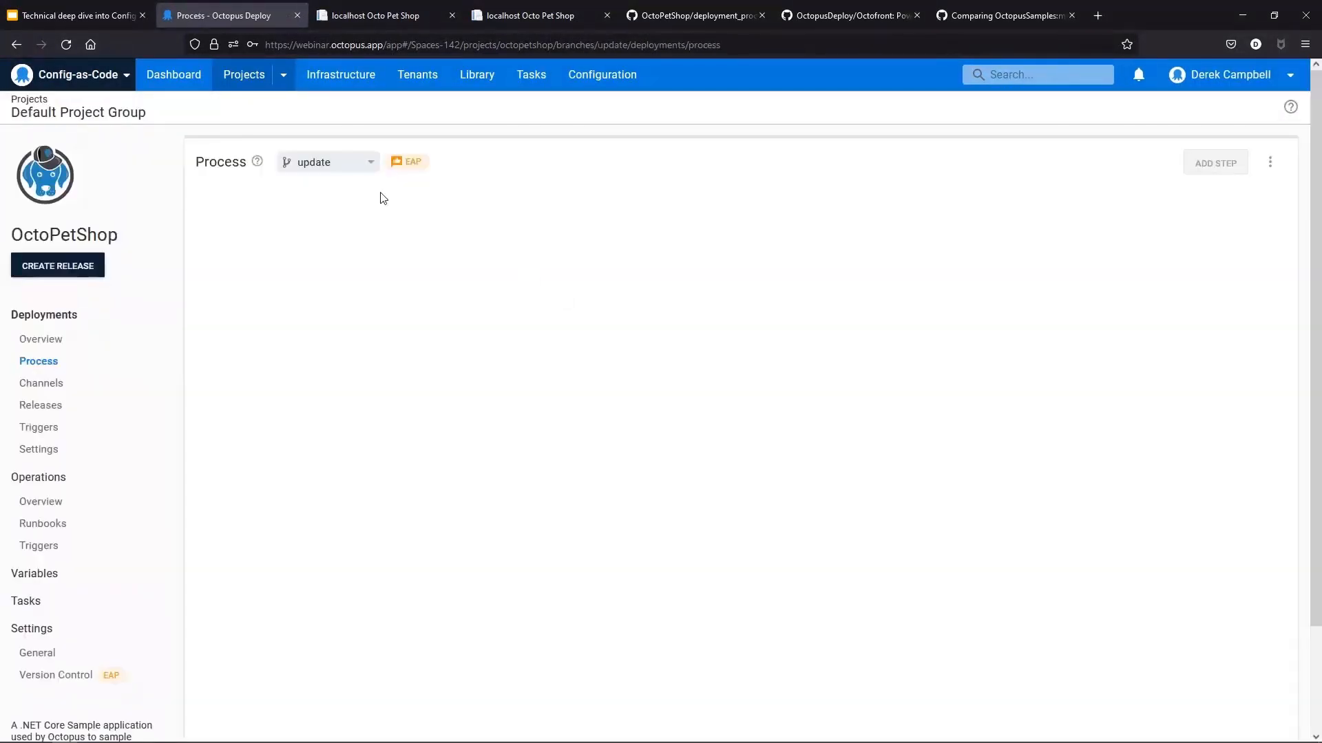
Step: Compare the update branch against master with the pull request's base repository set to the user's own OctoPetShop fork
click(691, 16)
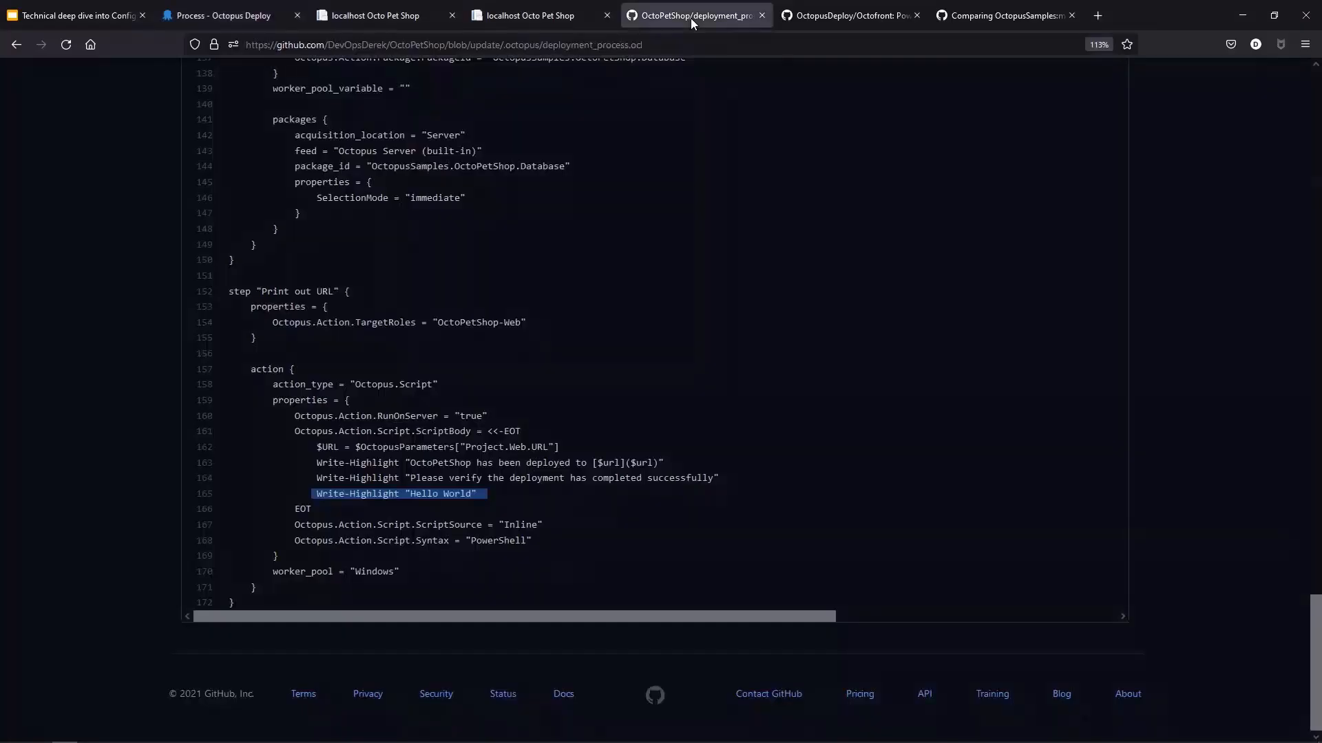
click(850, 15)
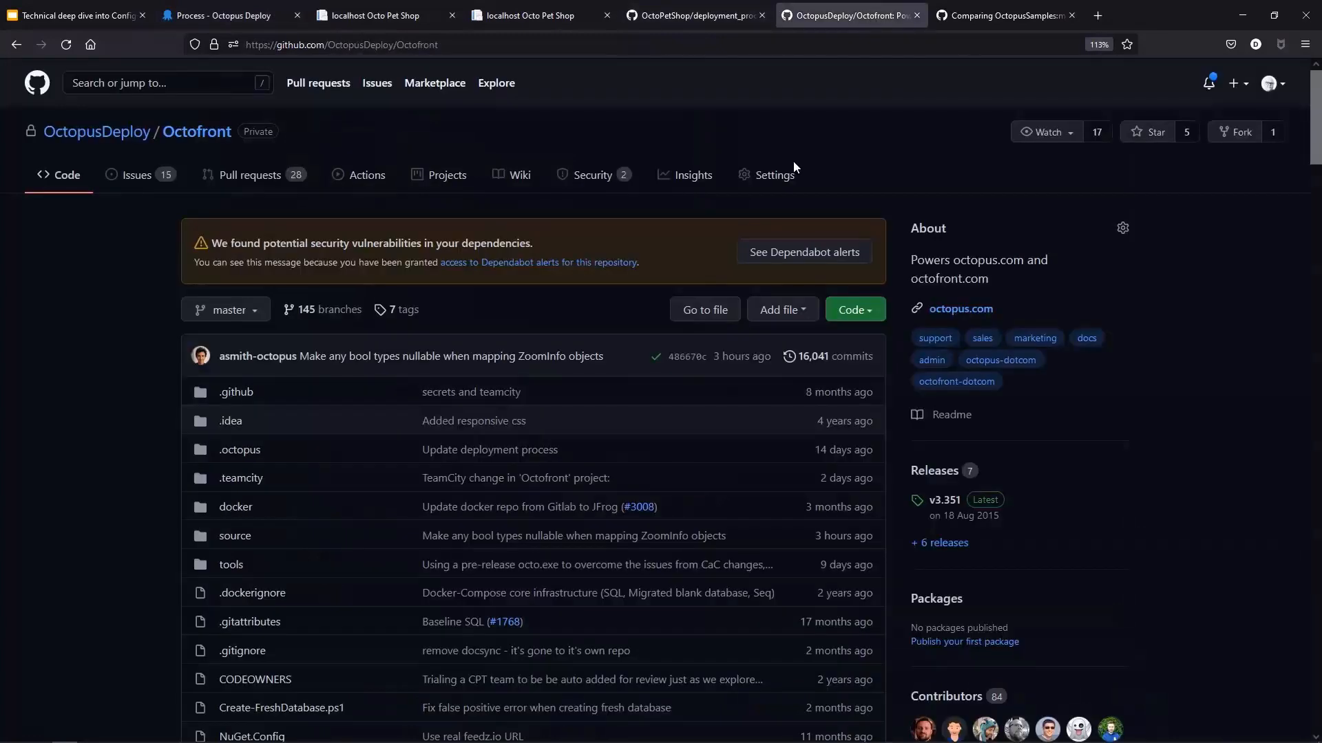
click(1008, 17)
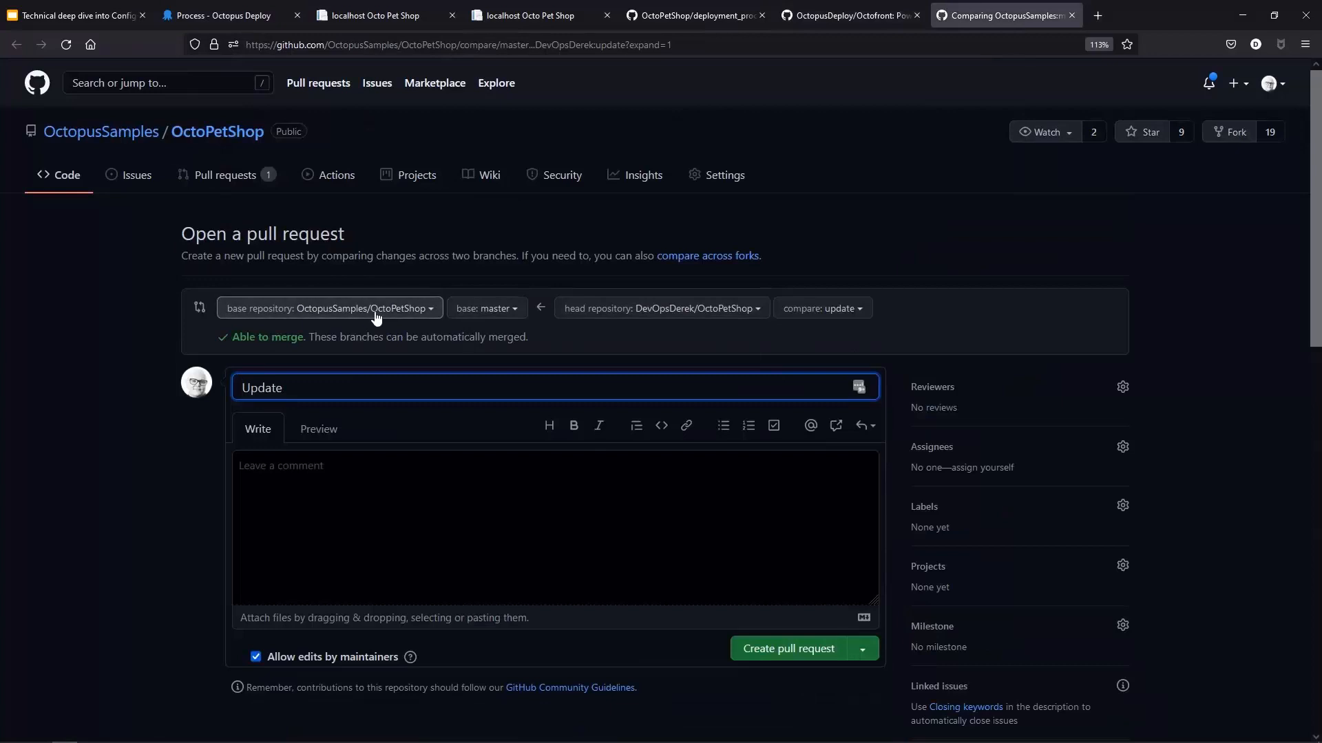
click(425, 309)
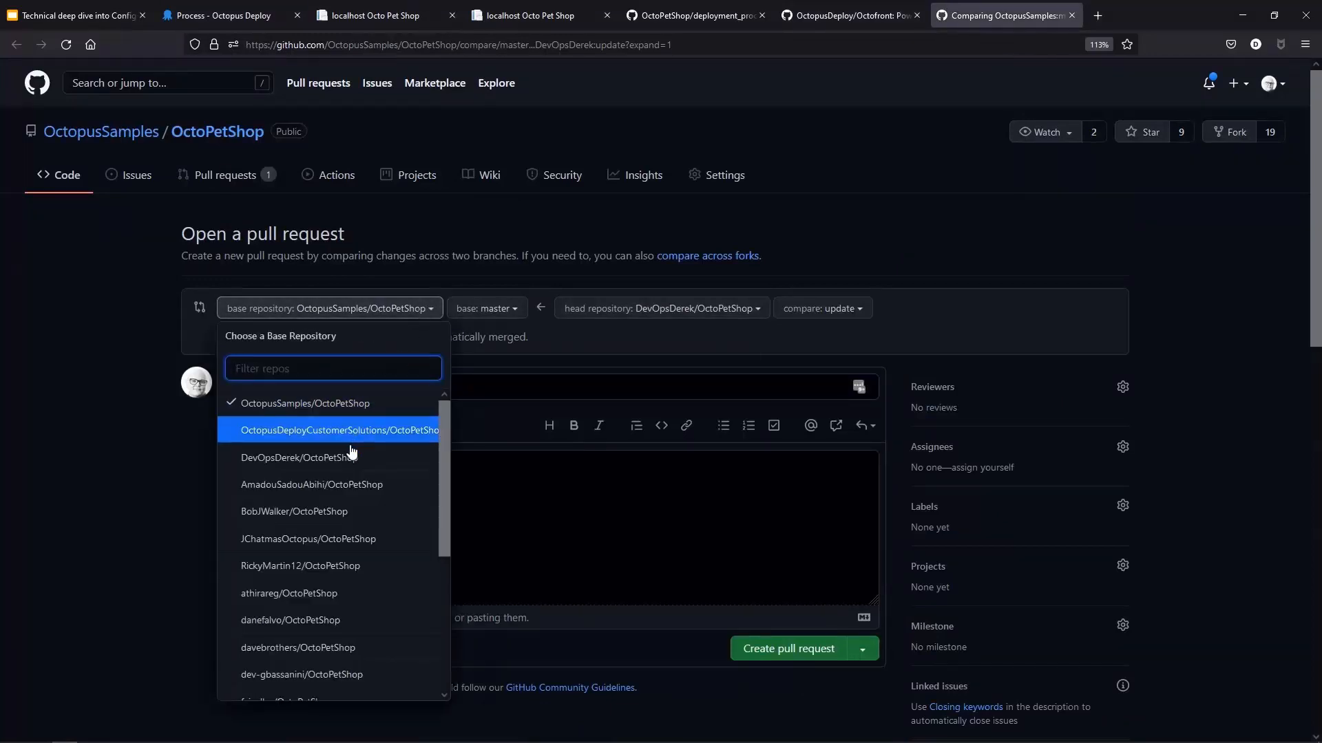
click(324, 458)
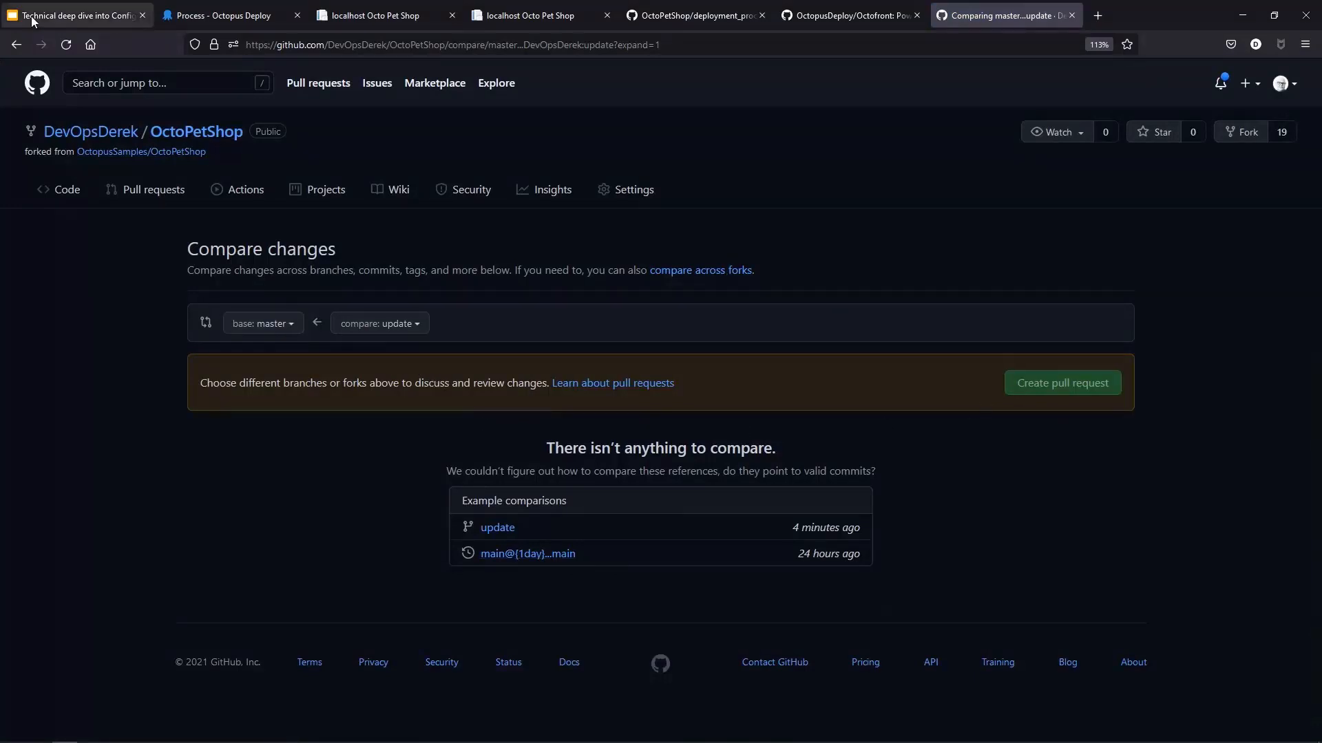
click(200, 19)
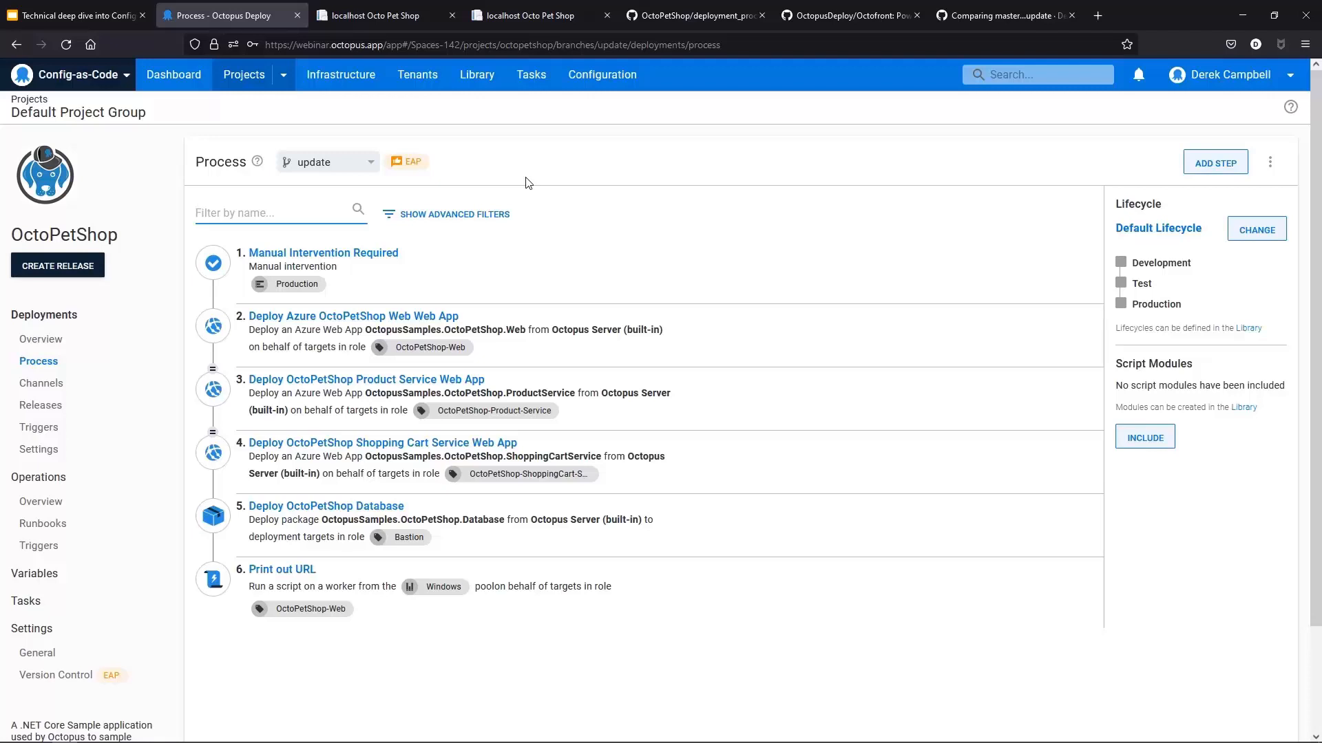
Step: Browse the Octofront repository and open the deployment_process.ocl file in its .octopus folder
click(816, 20)
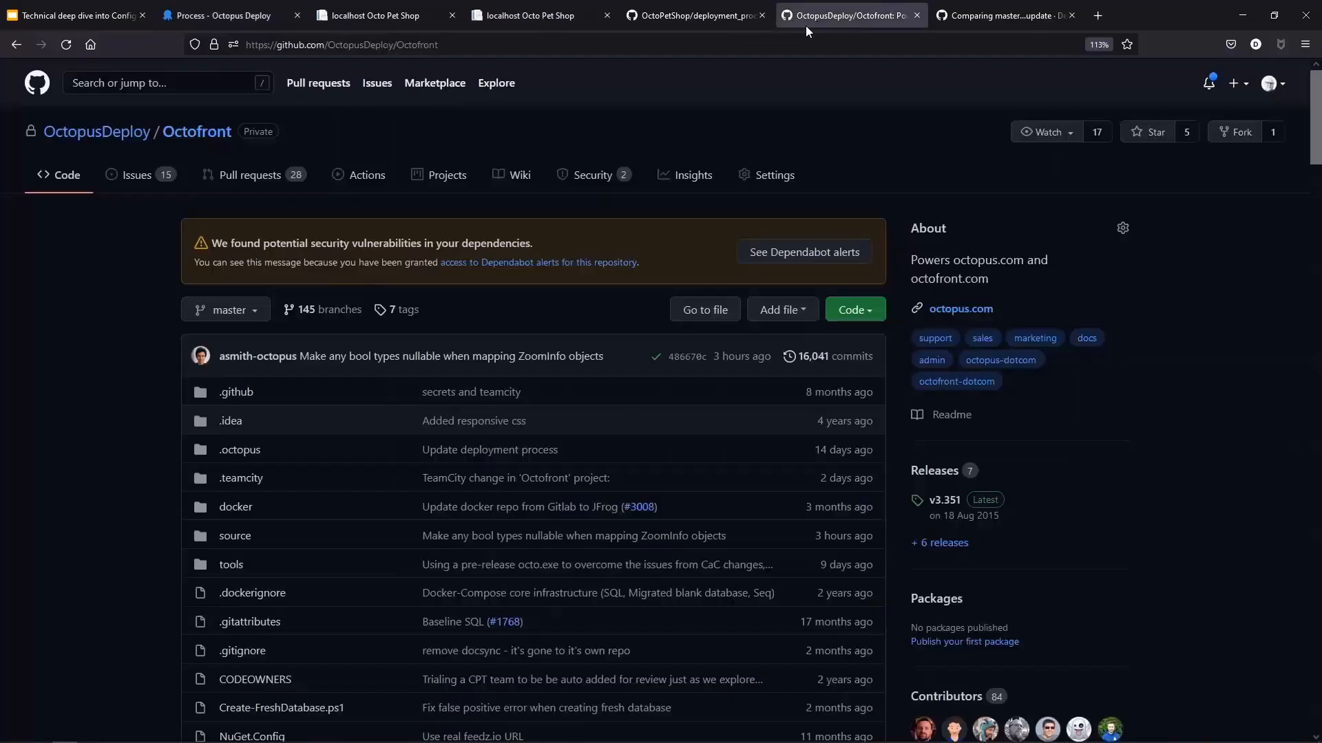
scroll(292, 376, down, 2)
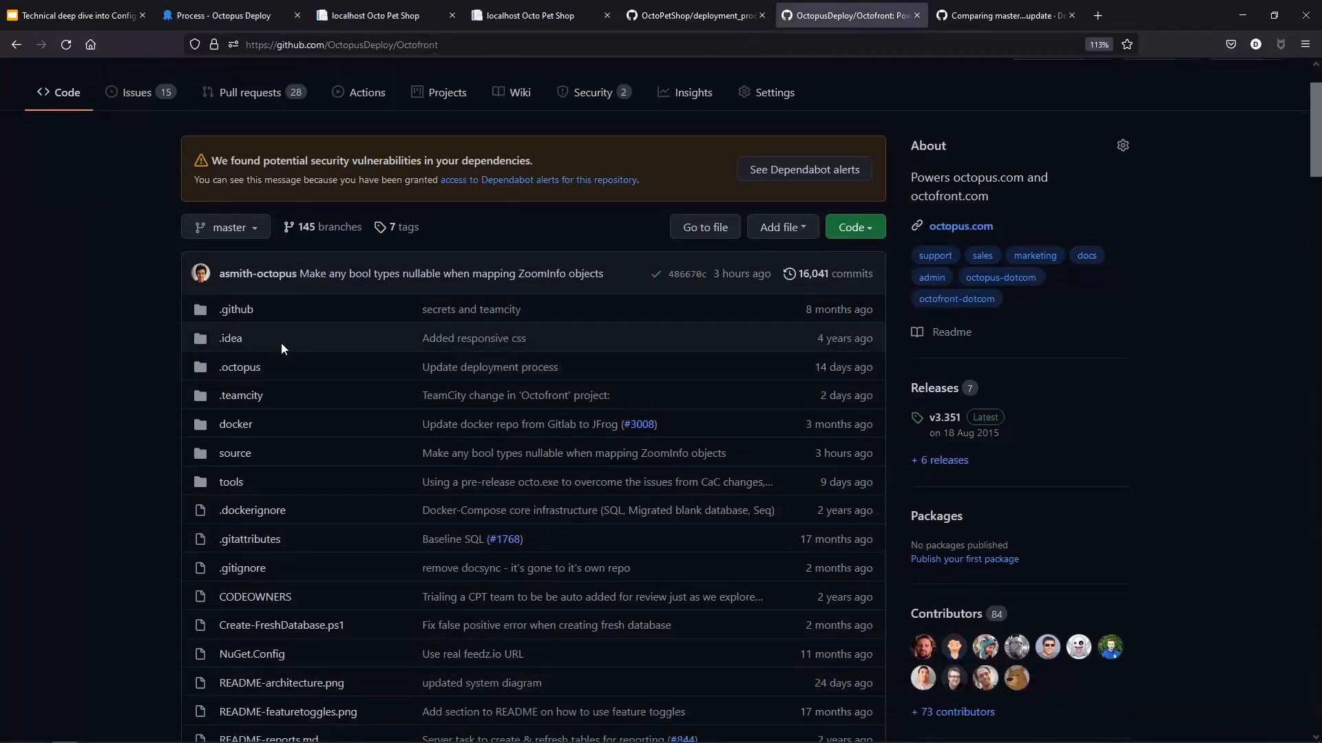
scroll(260, 358, down, 2)
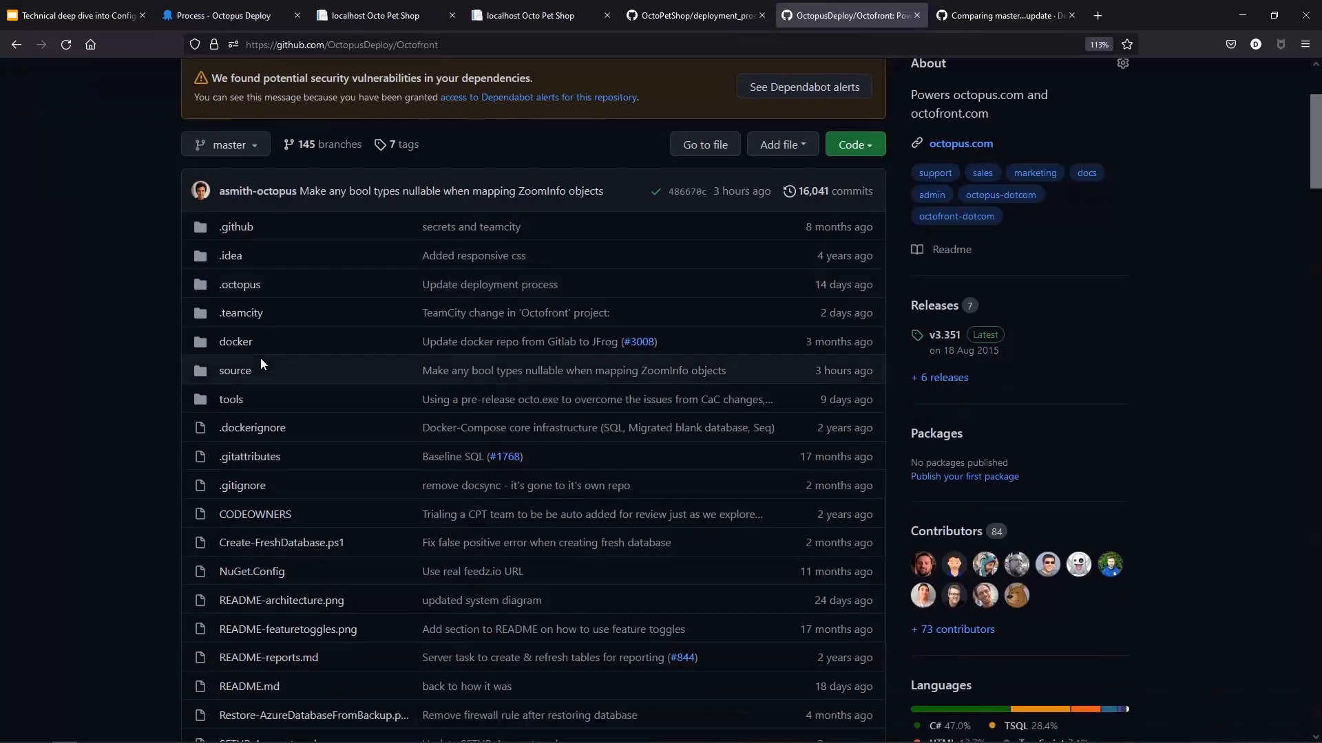
scroll(260, 357, down, 4)
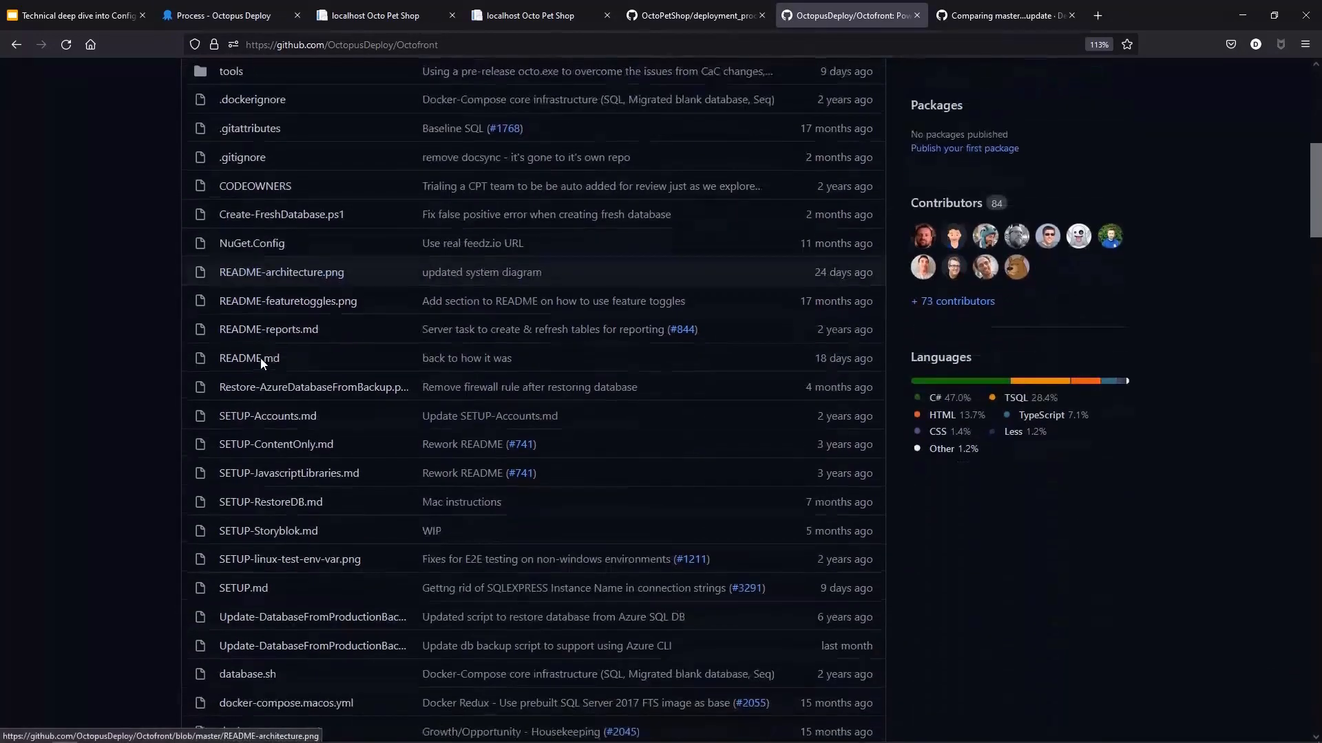
scroll(261, 364, down, 2)
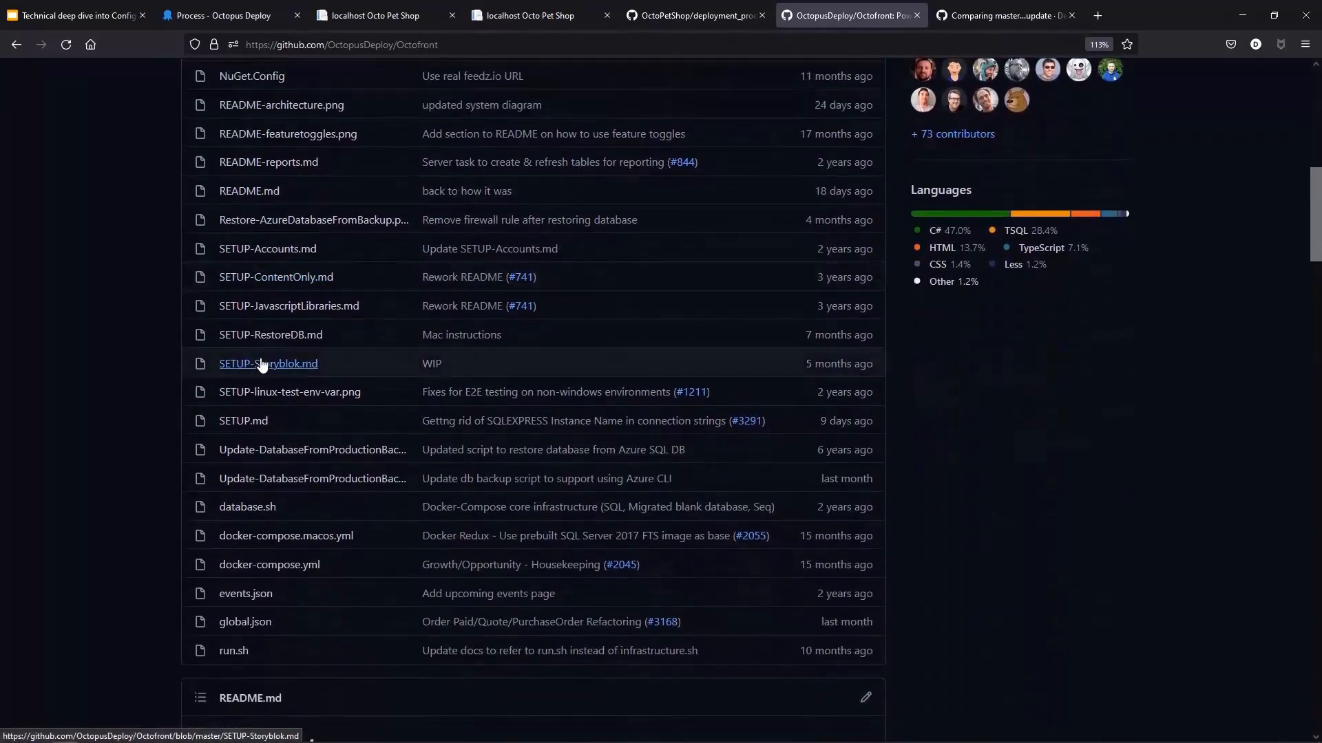
scroll(260, 363, down, 1)
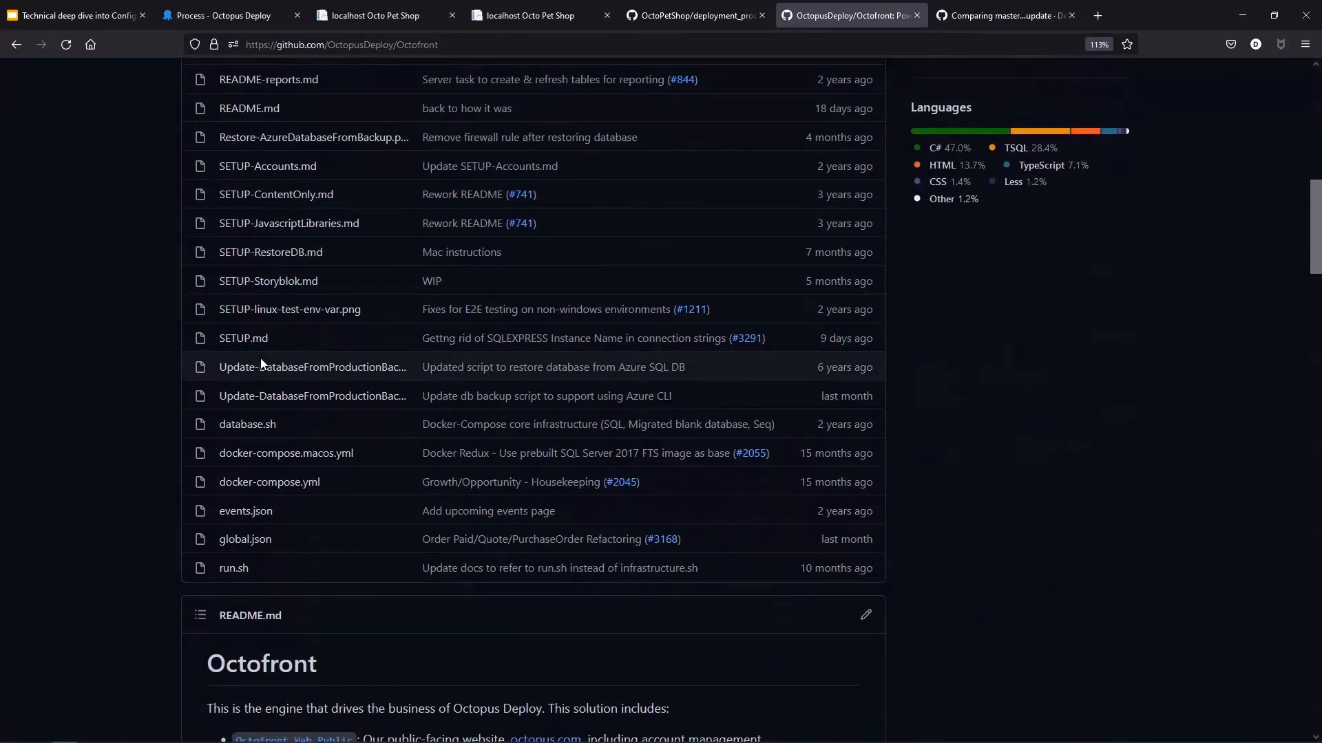
scroll(260, 358, up, 7)
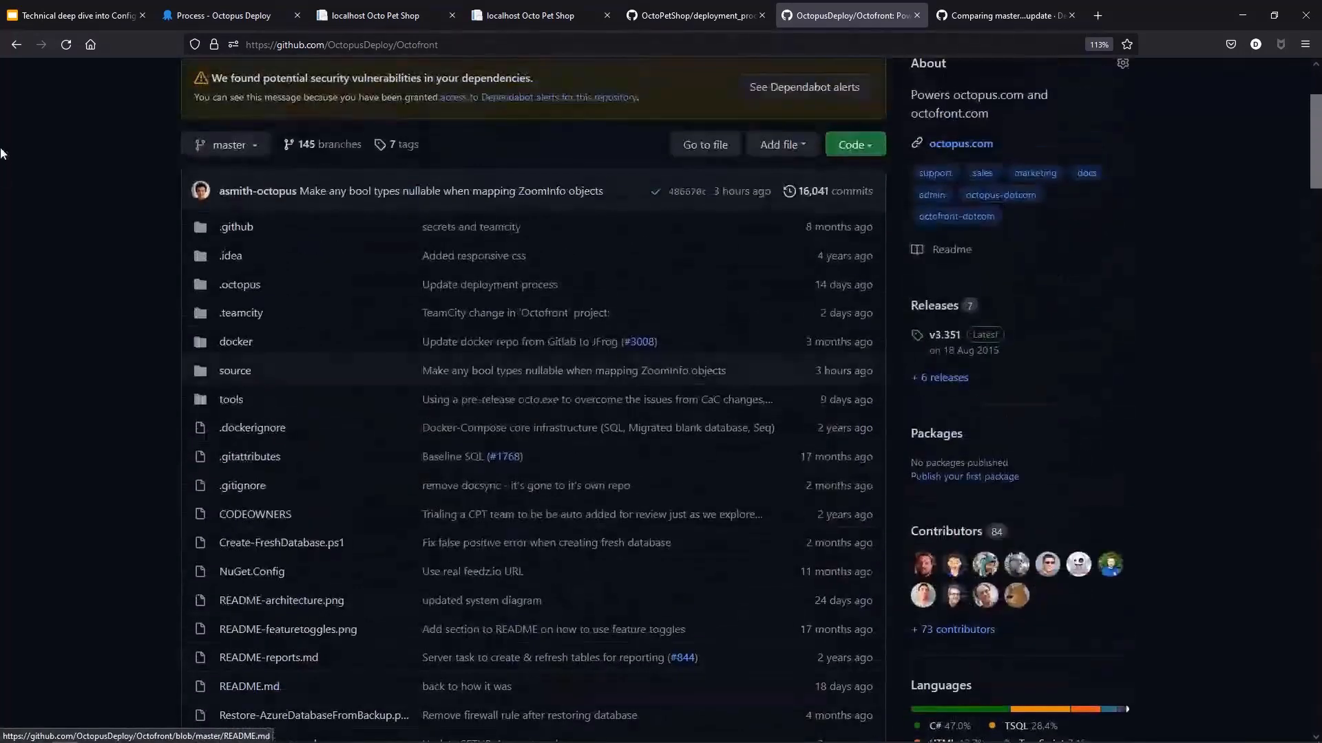
click(240, 287)
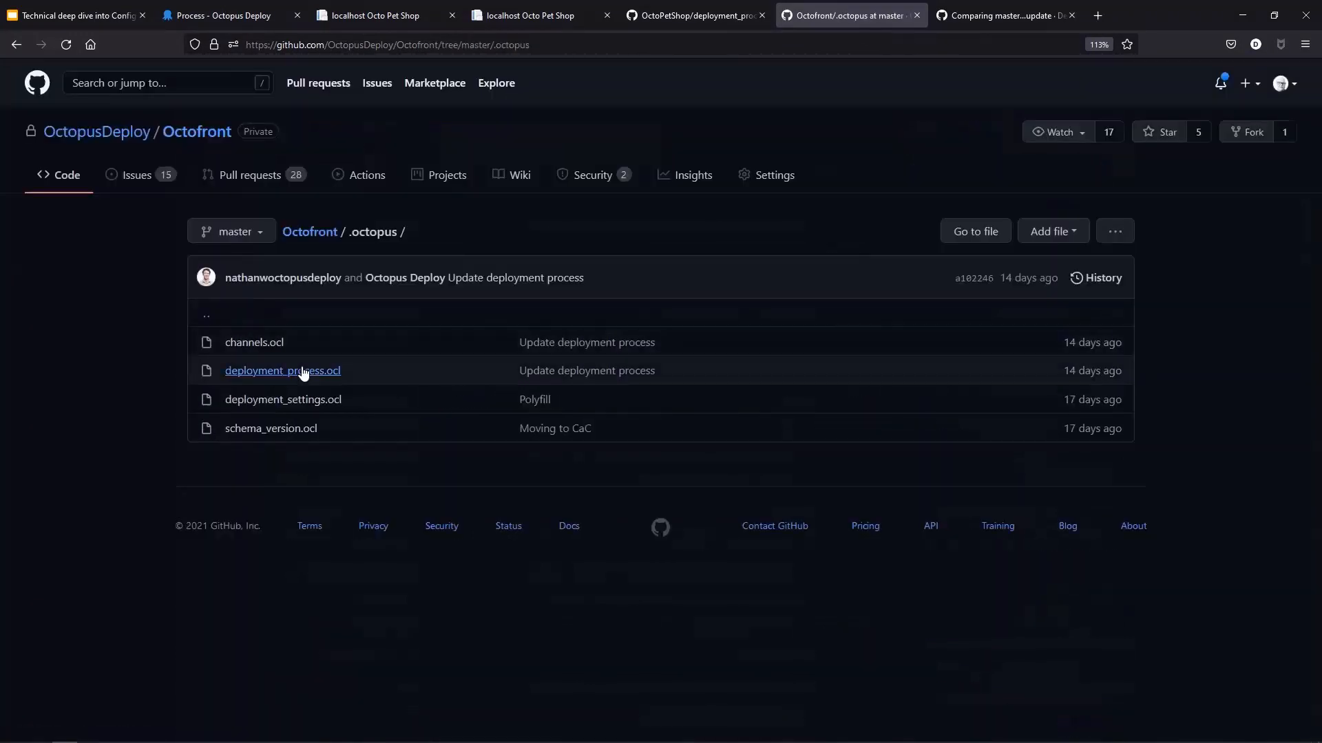
click(305, 376)
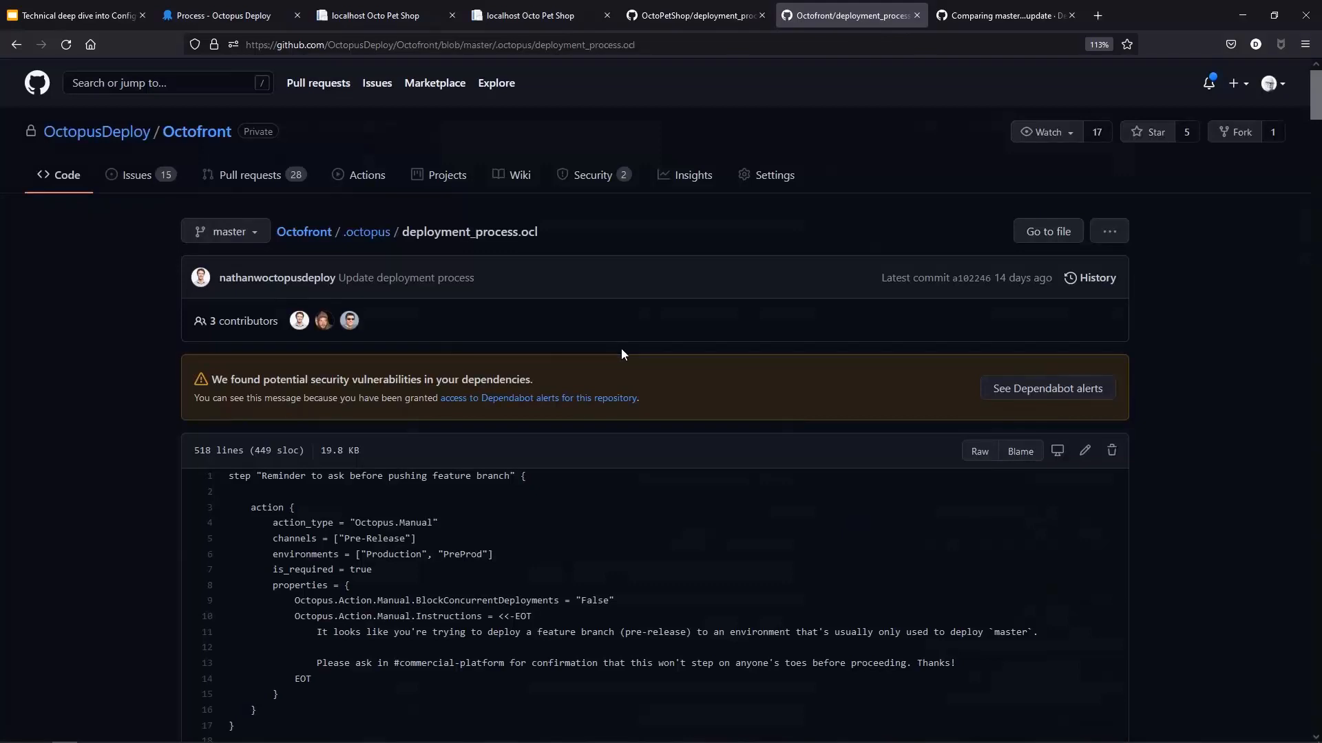
Step: Read through the Octofront deployment_process.ocl step definitions, then return to the Octopus process editor
scroll(621, 354, down, 1)
scroll(639, 374, down, 4)
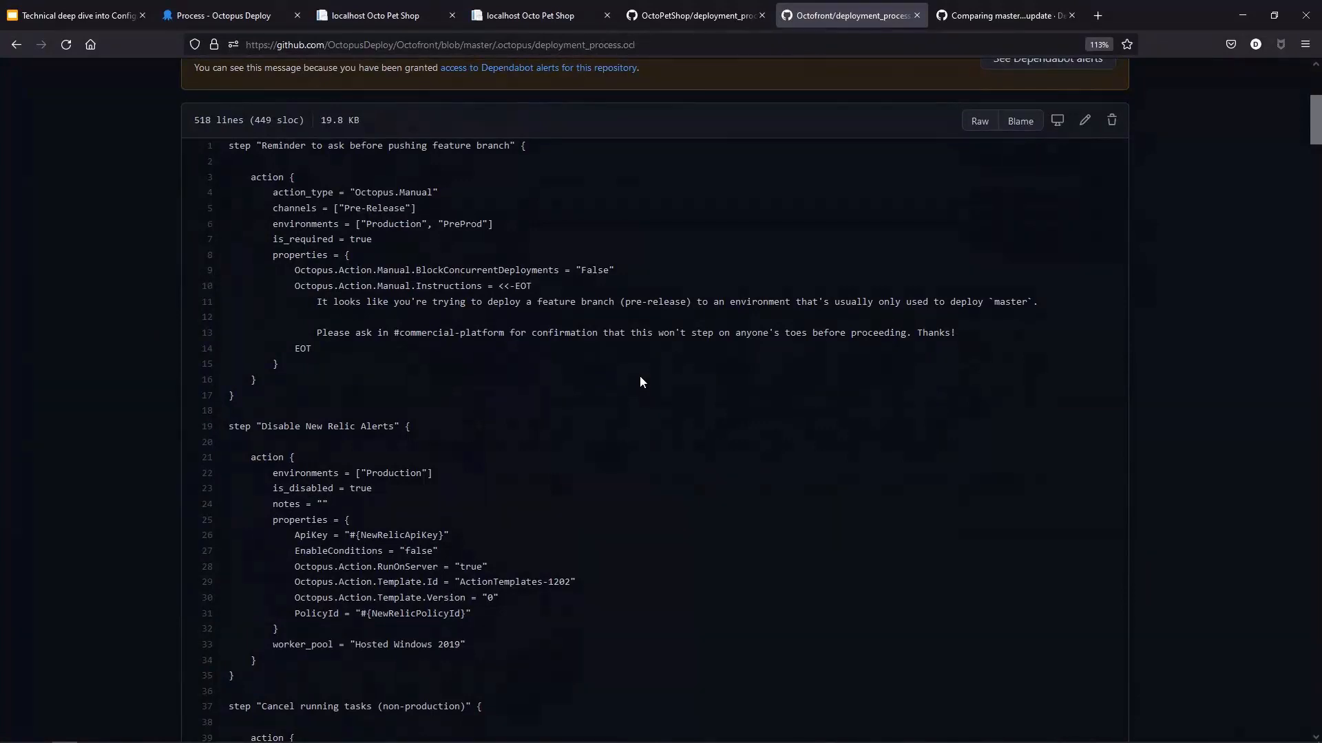
scroll(580, 525, up, 1)
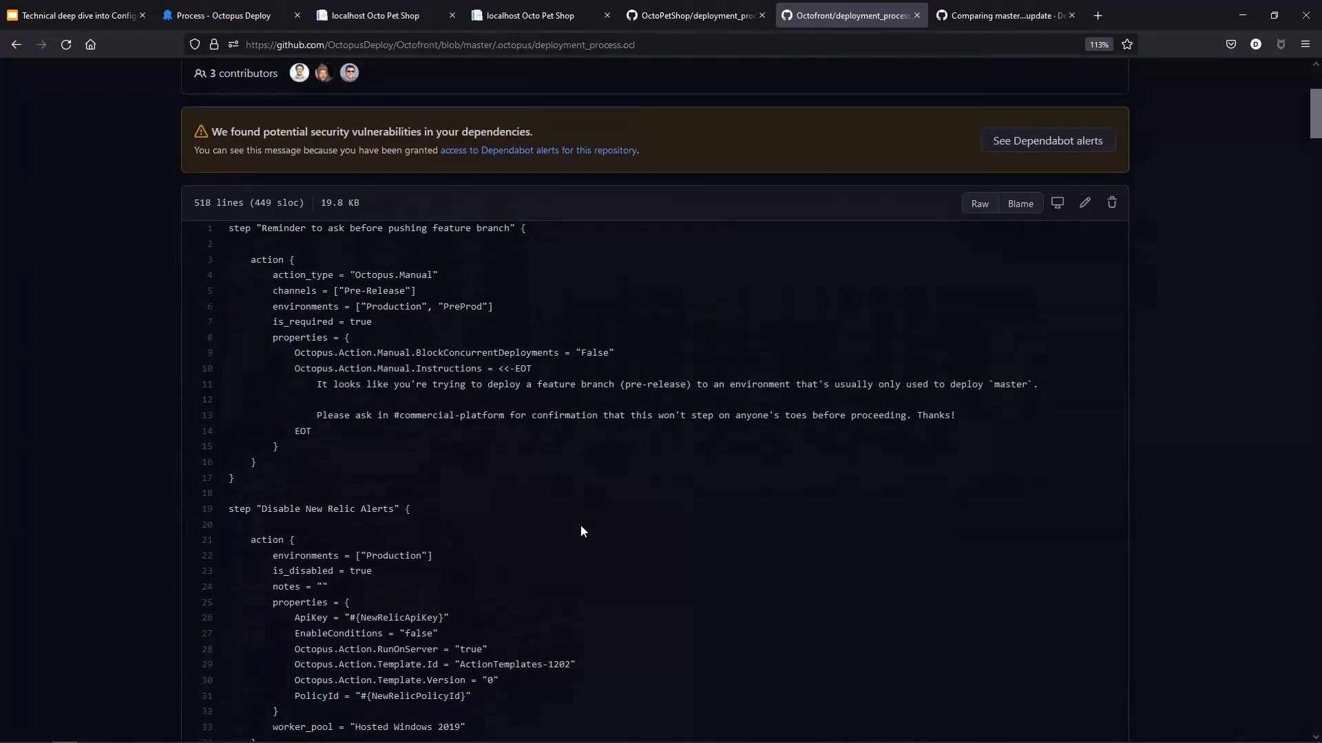
scroll(580, 530, down, 1)
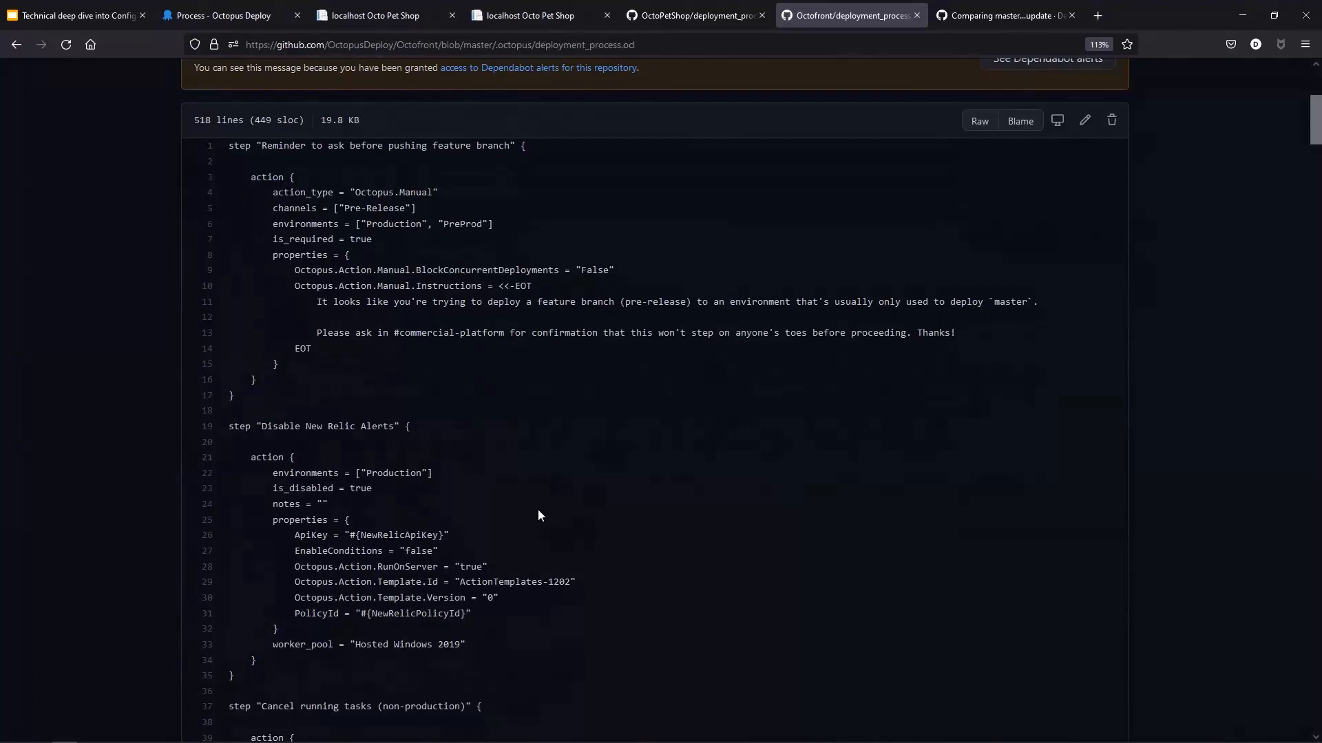
scroll(538, 510, down, 2)
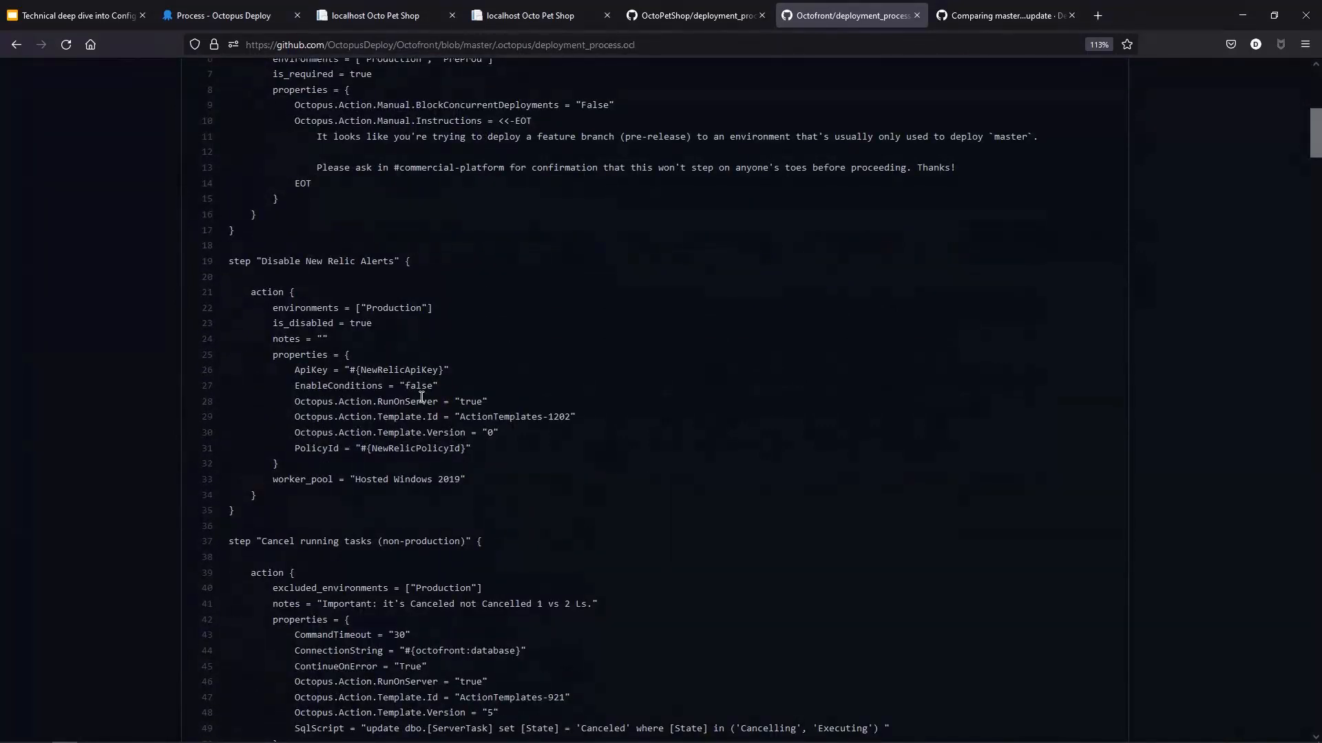
scroll(416, 399, up, 2)
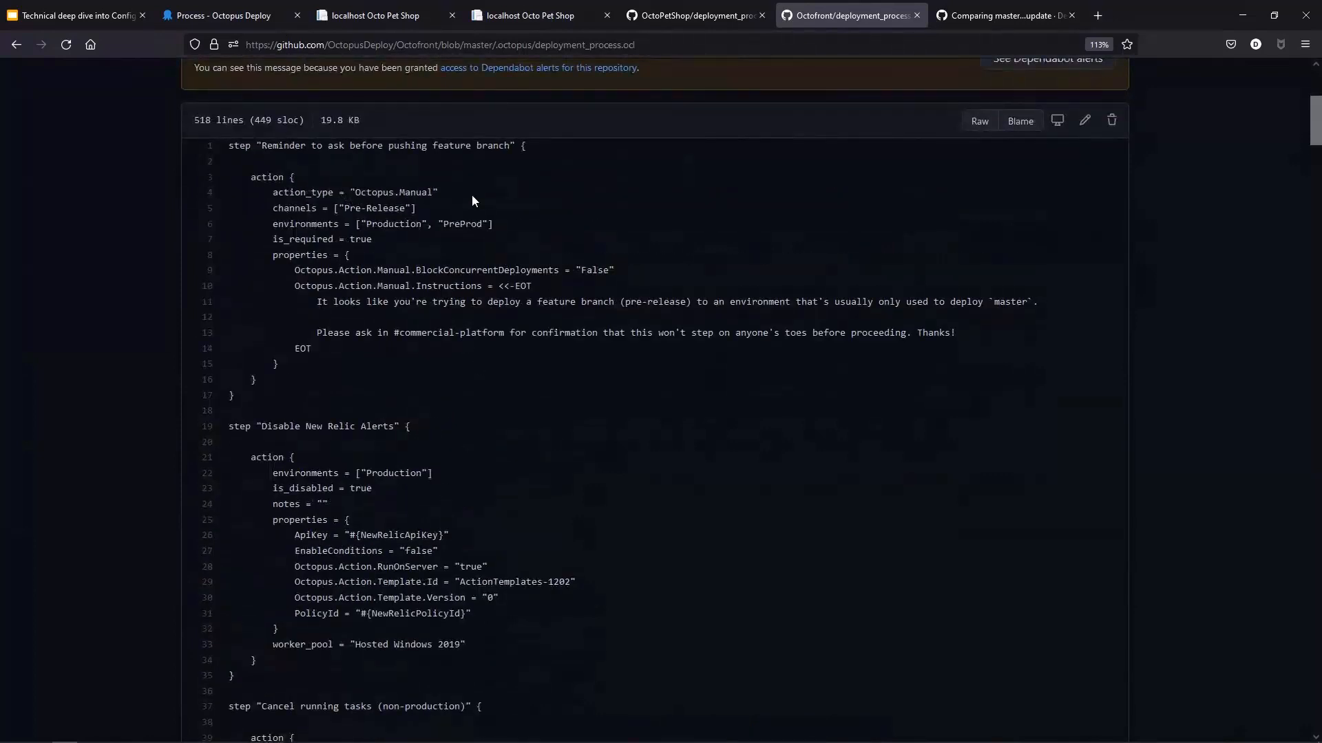
drag(475, 195, 264, 195)
scroll(272, 398, down, 1)
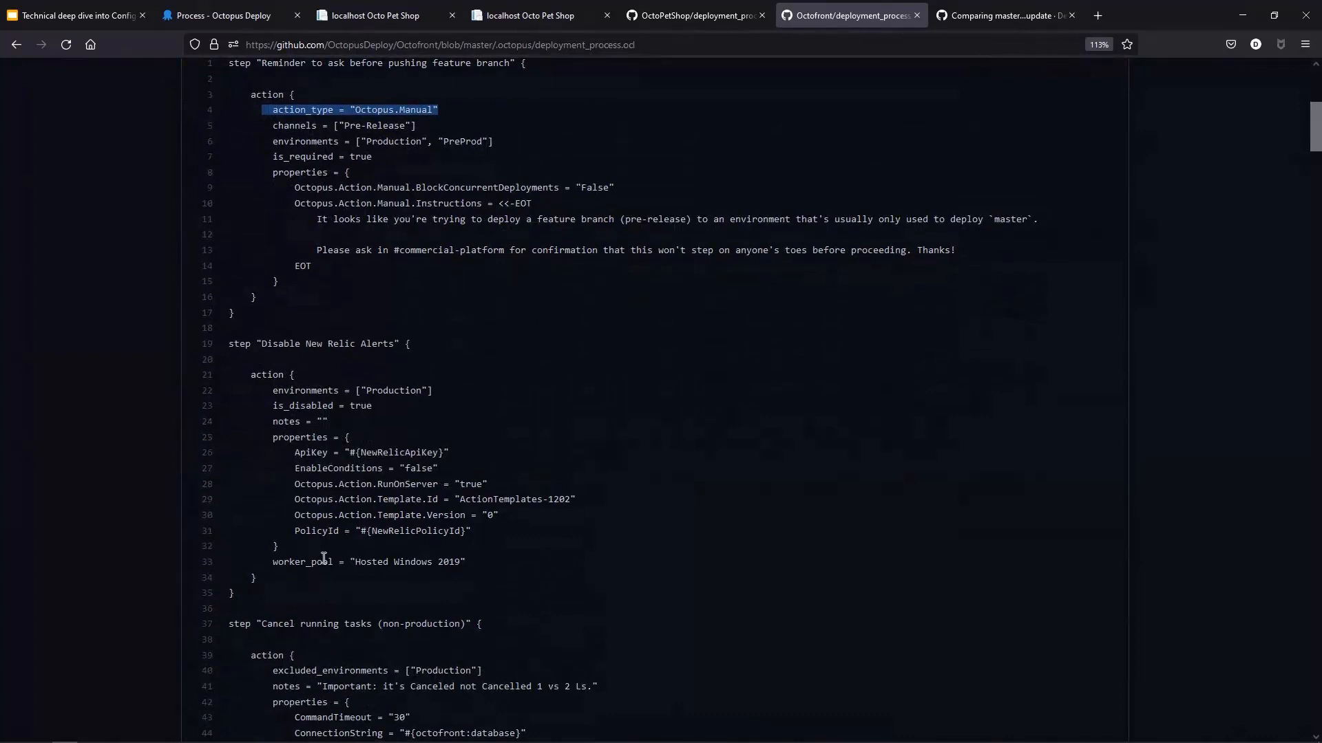
scroll(394, 482, down, 2)
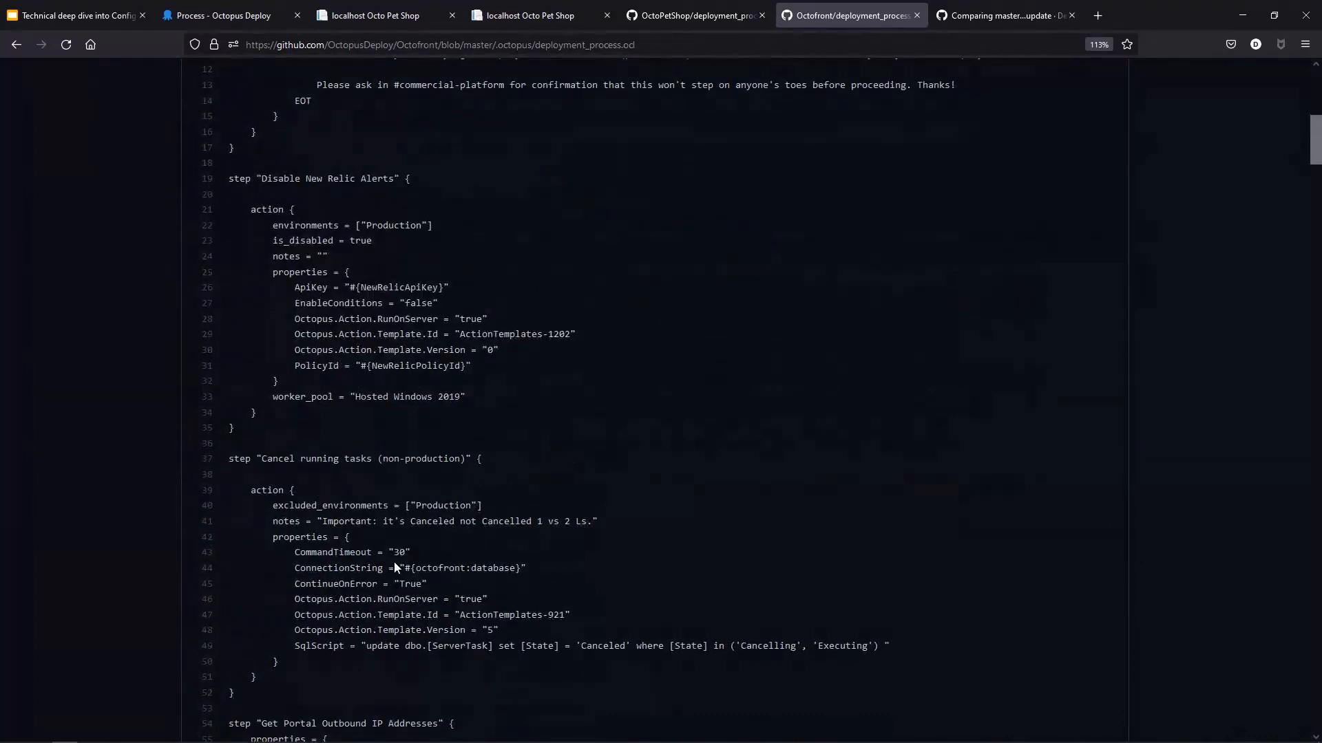
scroll(394, 568, down, 4)
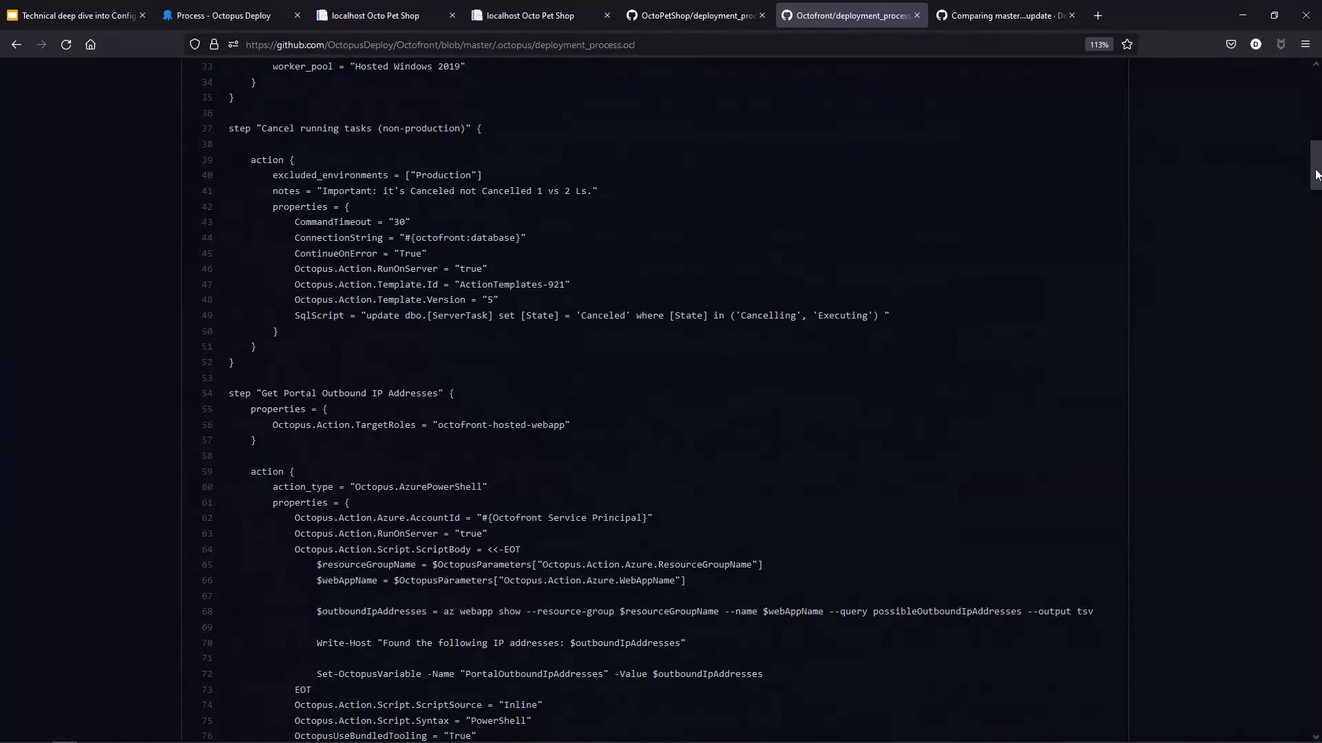
drag(1316, 174, 1297, 110)
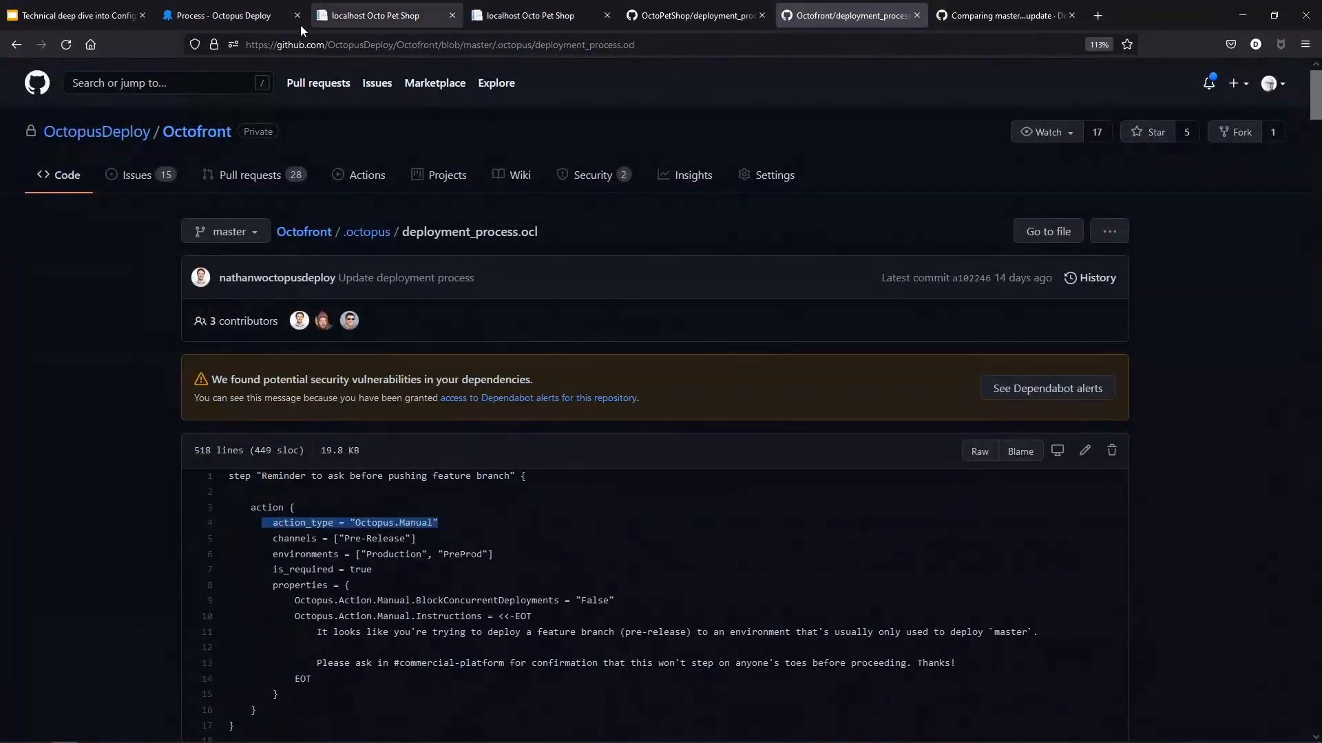
click(242, 21)
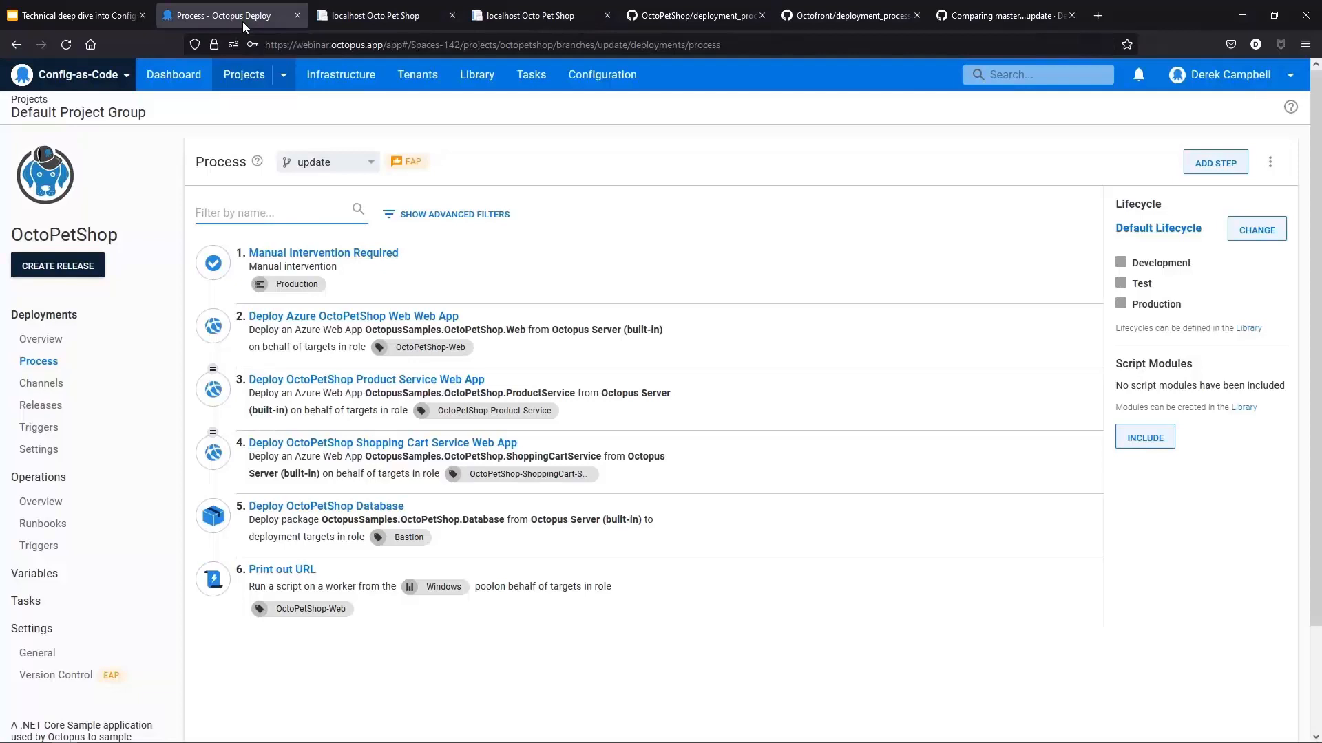